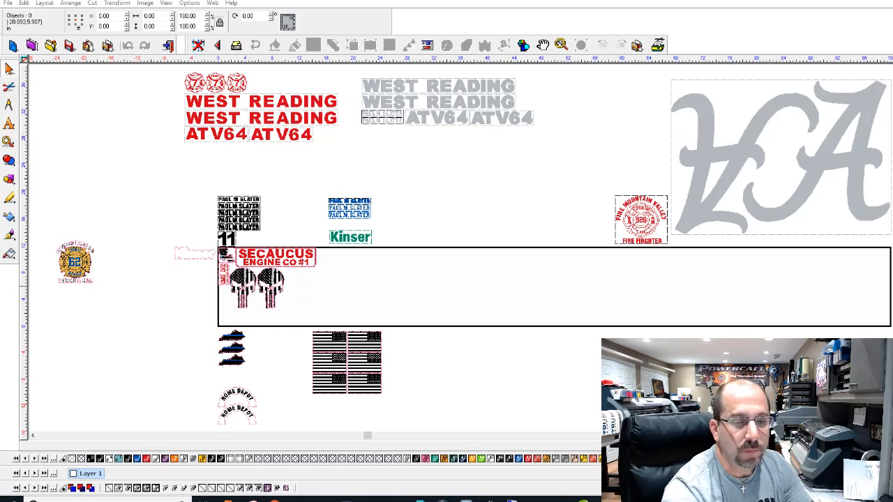
# Switch to CorelDRAW and import support police.cdr from the Blue Line Decals folder, placing it on the 07122019ref.cdr page
pyautogui.click(584, 499)
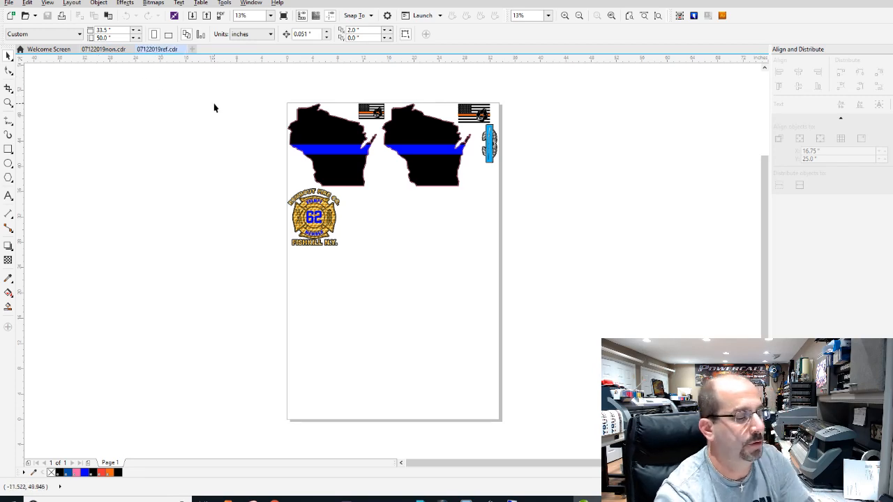
pyautogui.hotkey('ctrl', 'i')
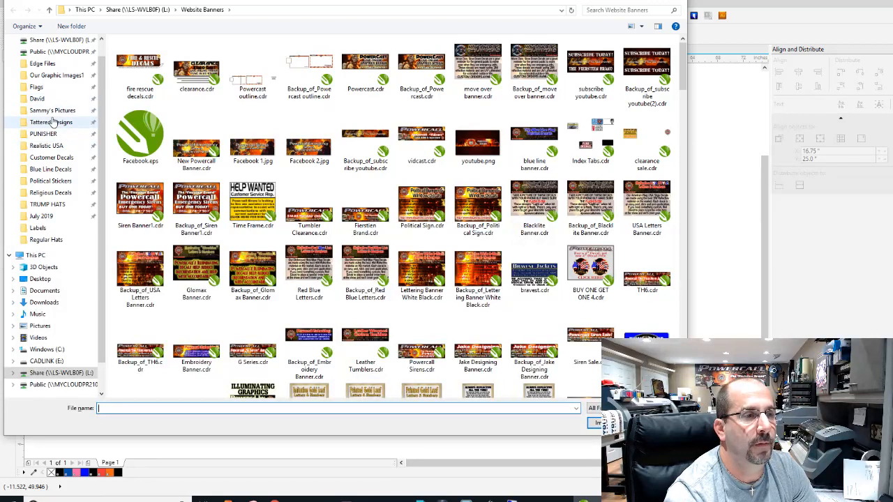
pyautogui.click(50, 169)
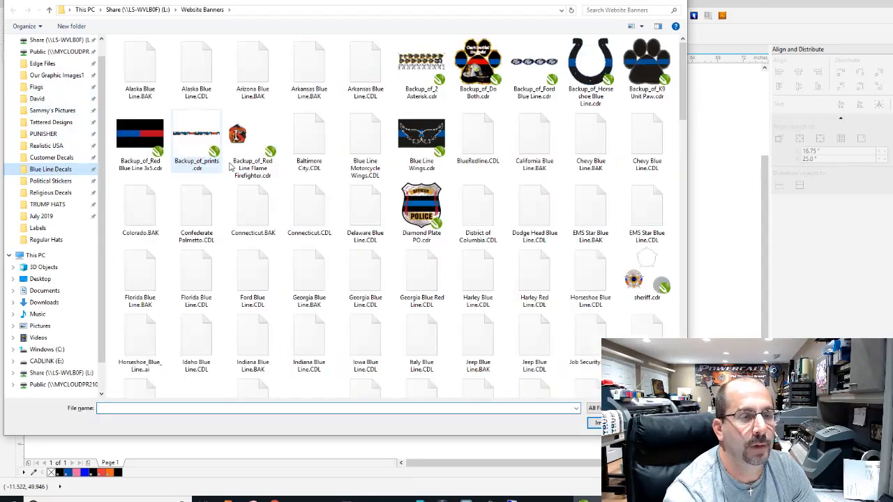
pyautogui.click(593, 408)
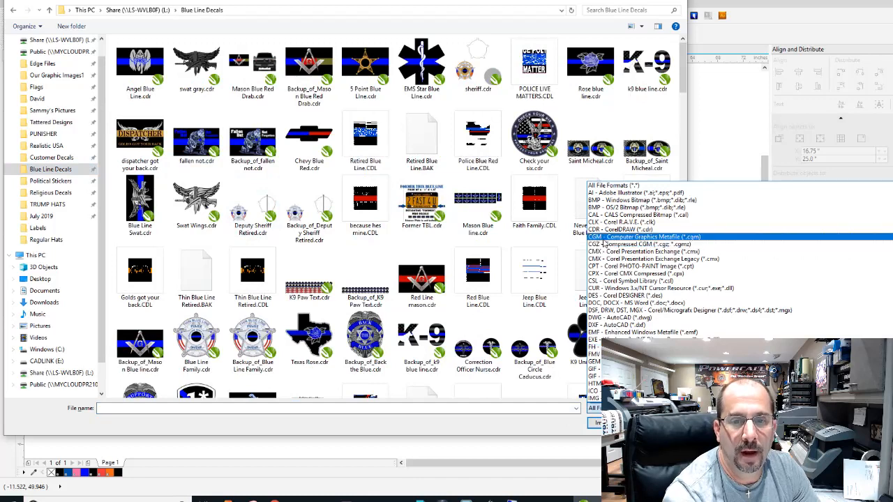
pyautogui.click(614, 230)
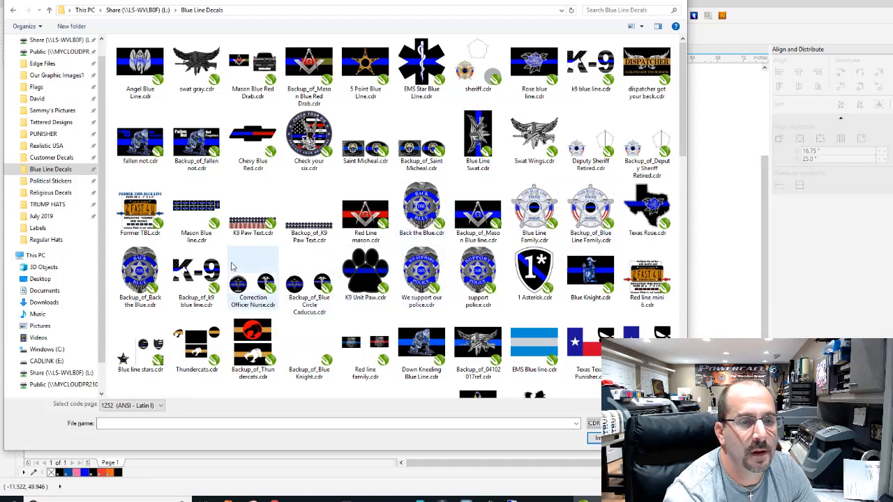
pyautogui.doubleClick(478, 276)
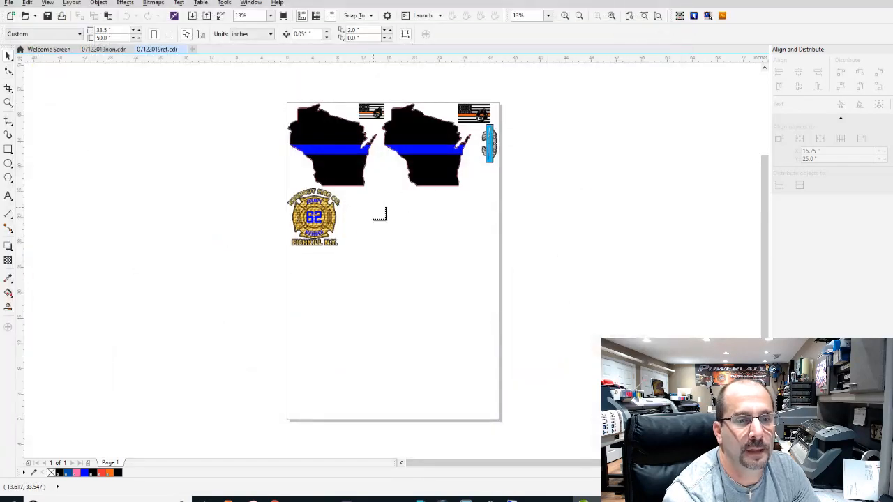
pyautogui.click(382, 219)
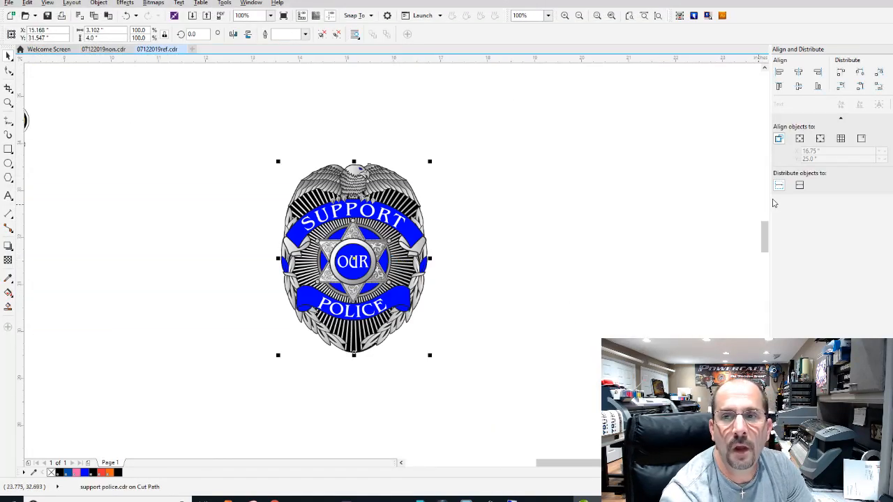
# Ungroup the imported police badge and move its artwork to the existing Layer 1 and its outline to the cut path layer
pyautogui.moveTo(864, 105); pyautogui.dragTo(838, 113)
pyautogui.hotkey('ctrl', 'u')
pyautogui.click(840, 131)
# Set the height of the police badge and its cut outline together to 6 inches
pyautogui.moveTo(598, 369); pyautogui.dragTo(200, 99)
pyautogui.moveTo(110, 39); pyautogui.dragTo(69, 38)
pyautogui.write('6')
pyautogui.press('Return')
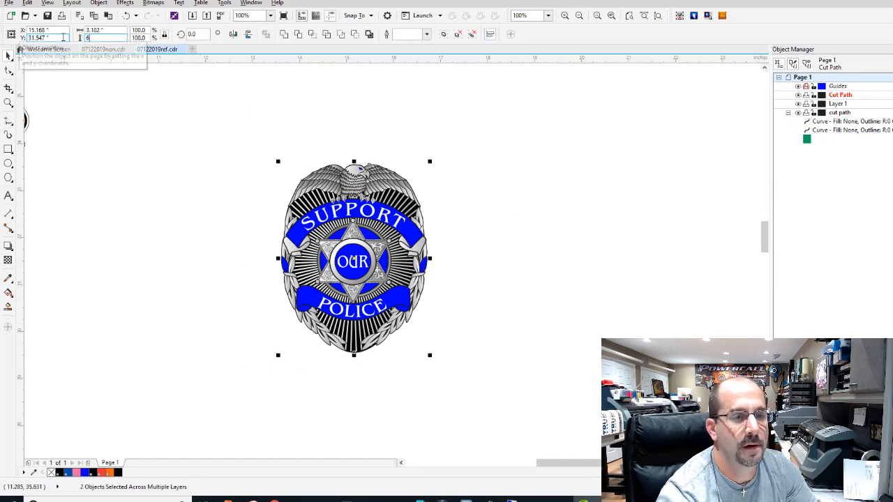
# Place the badge beside the Rombout Fire Co. decal, just below the first Wisconsin decal
pyautogui.scroll(-3, 392, 272)
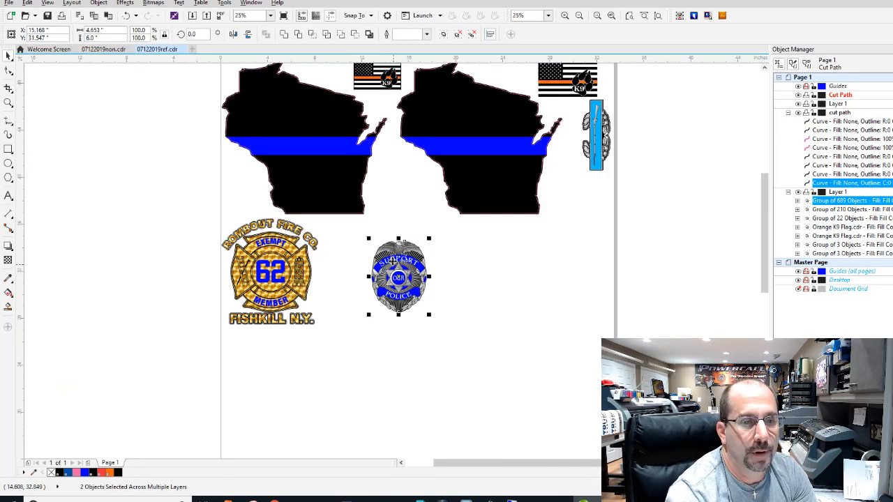
pyautogui.scroll(2, 392, 272)
pyautogui.moveTo(393, 264); pyautogui.dragTo(298, 214)
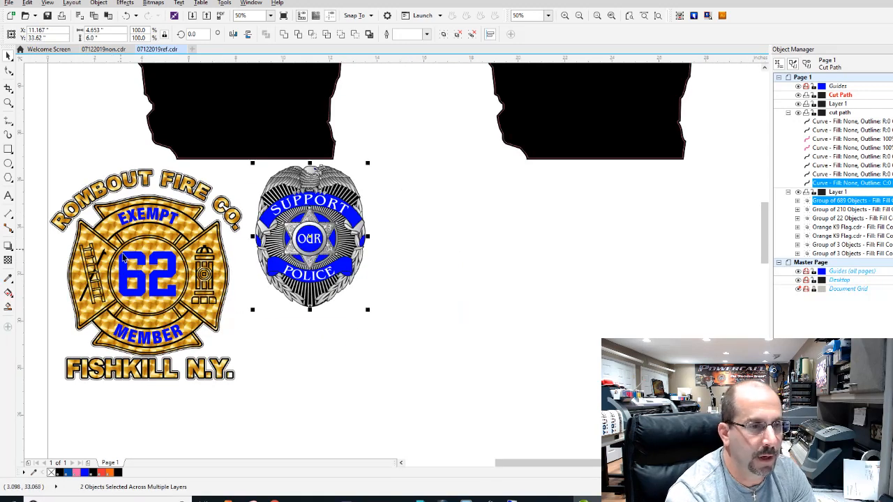
pyautogui.press('Down')
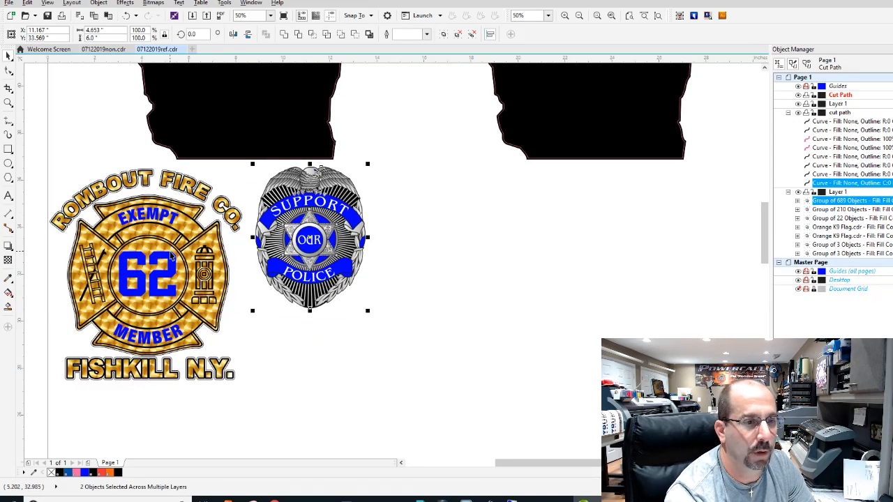
pyautogui.click(434, 301)
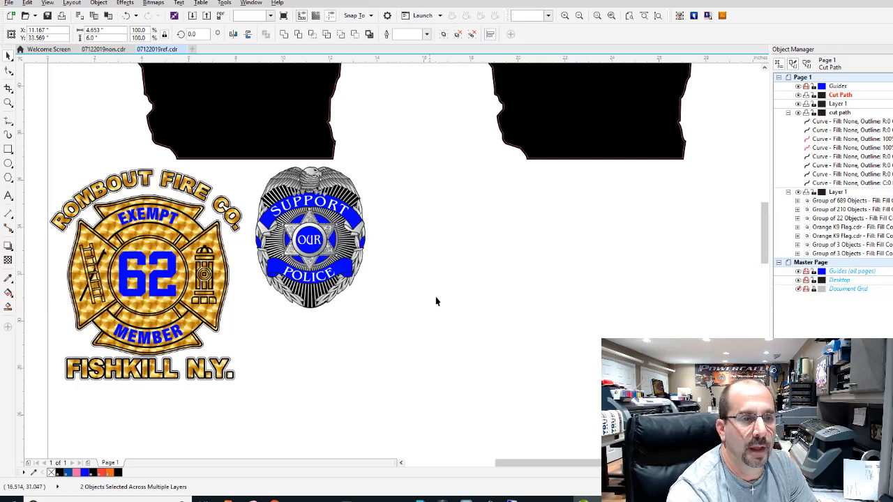
# Duplicate the police badge with its cut outline and nudge the copy sideways until it sits beside the original
pyautogui.moveTo(415, 342); pyautogui.dragTo(253, 163)
pyautogui.press('Right')
pyautogui.press('Right')
pyautogui.press('Right')
pyautogui.press('Right')
pyautogui.press('Right')
pyautogui.press('Right')
pyautogui.press('Right')
pyautogui.press('Right')
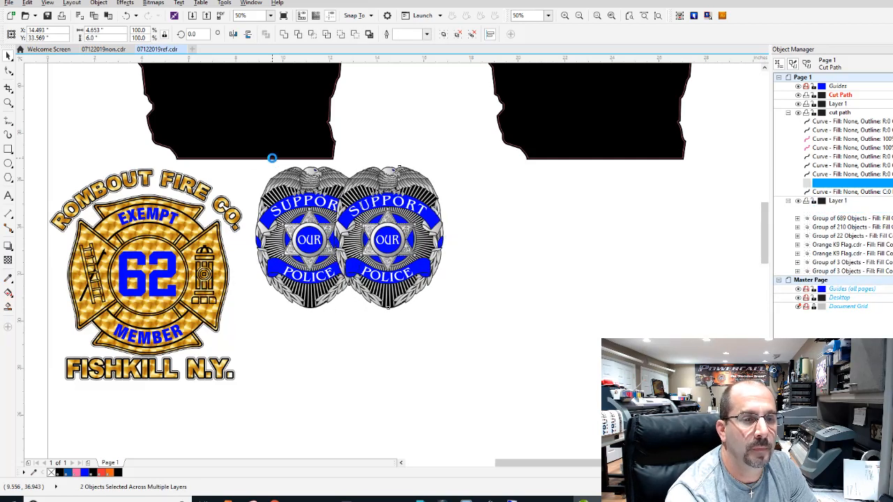
pyautogui.press('Right')
pyautogui.press('Right')
pyautogui.press('Right')
pyautogui.press('Right')
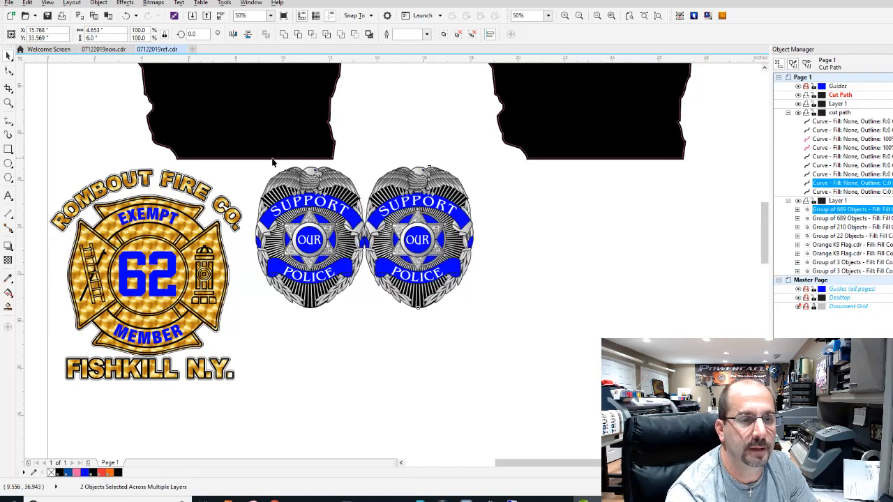
# Repeat the badge duplication at the same spacing to fill the row with five badges
pyautogui.hotkey('ctrl', 'd')
pyautogui.hotkey('ctrl', 'd')
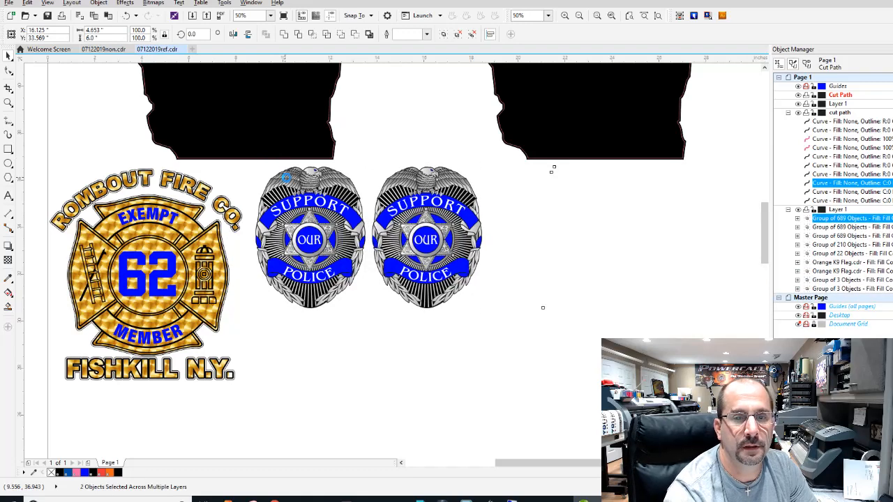
pyautogui.scroll(-1, 272, 158)
pyautogui.hotkey('ctrl', 'd')
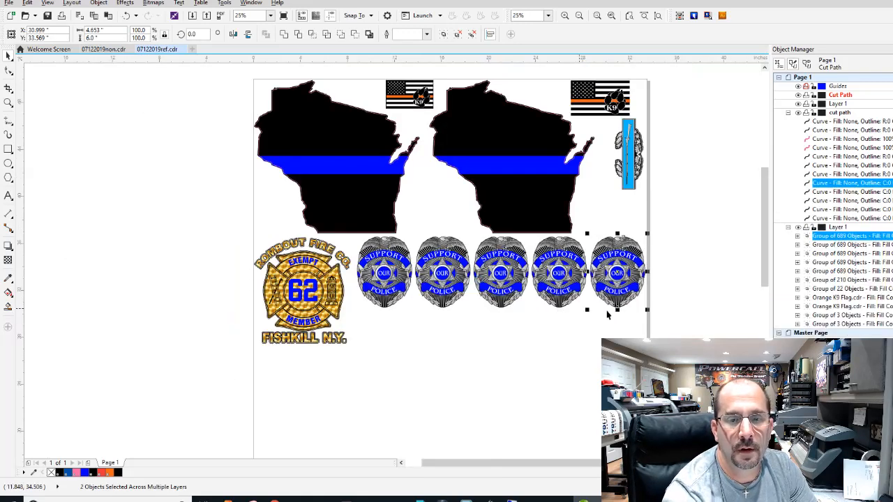
pyautogui.click(688, 318)
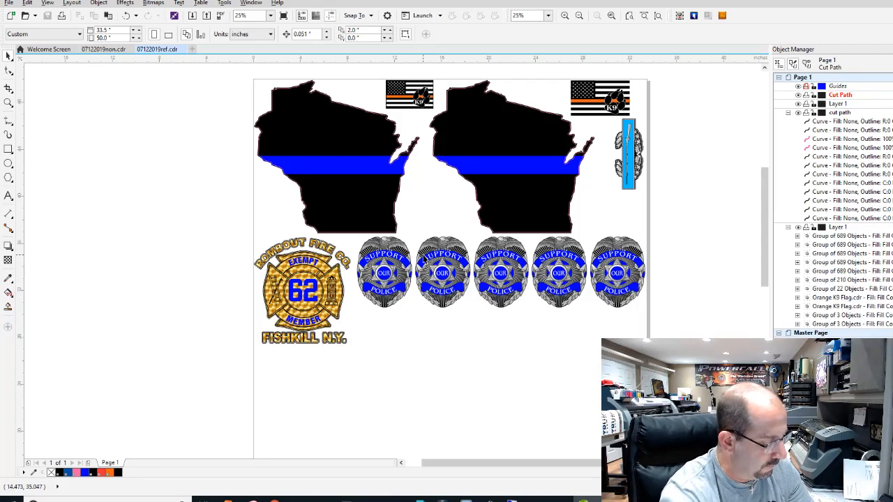
# In 07122019non.cdr, import Fallen Heroes Punisher.cdr from the PUNISHER folder and place it below the K9 flags
pyautogui.click(103, 48)
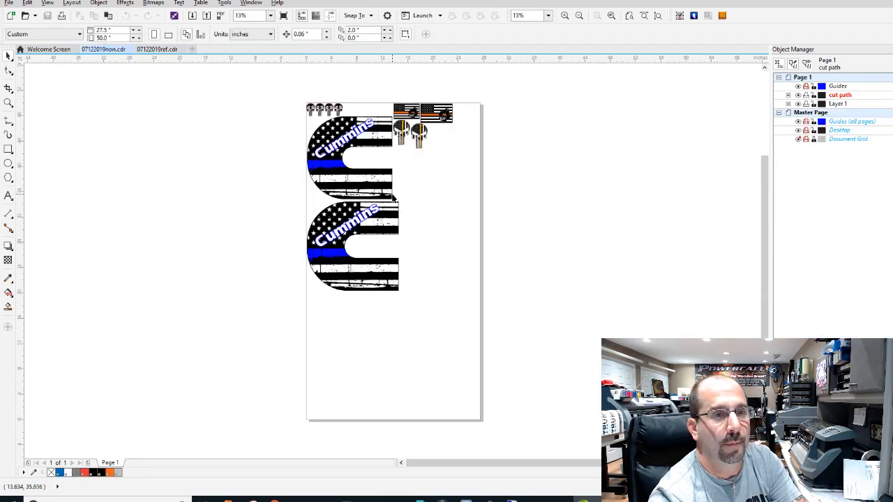
pyautogui.scroll(2, 393, 264)
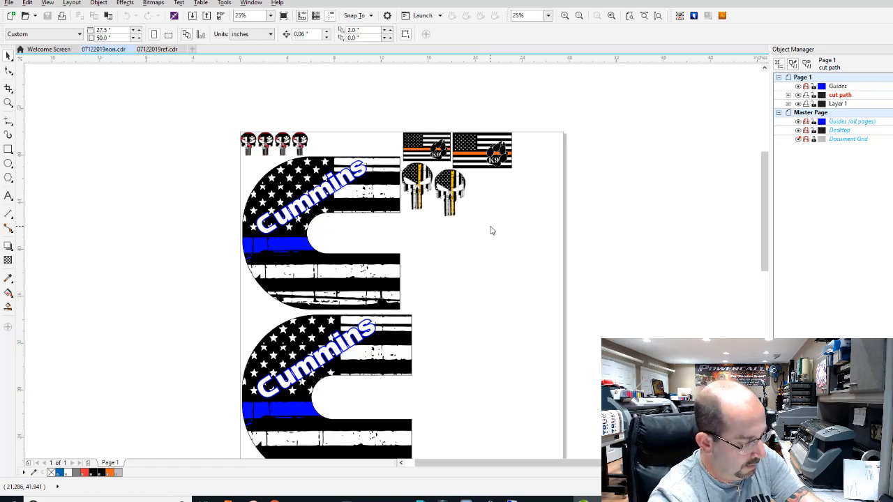
pyautogui.hotkey('ctrl', 'i')
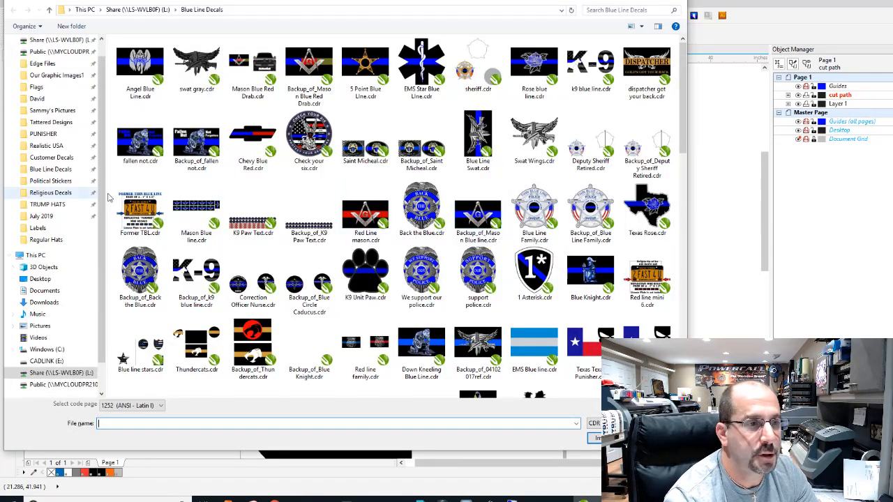
pyautogui.click(47, 134)
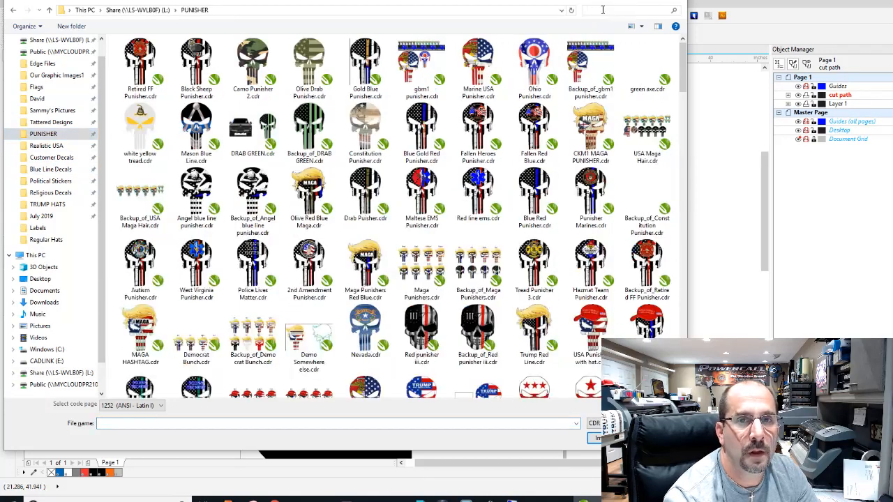
pyautogui.click(618, 9)
pyautogui.doubleClick(481, 114)
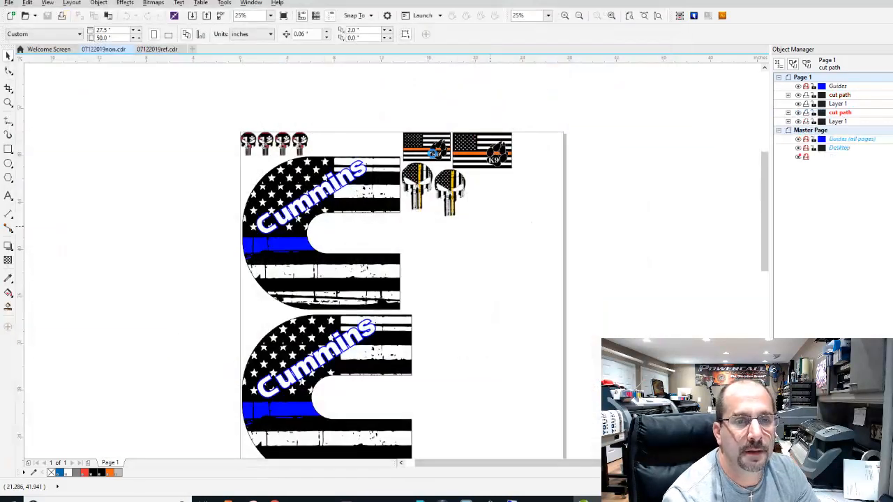
pyautogui.click(477, 213)
pyautogui.scroll(3, 396, 267)
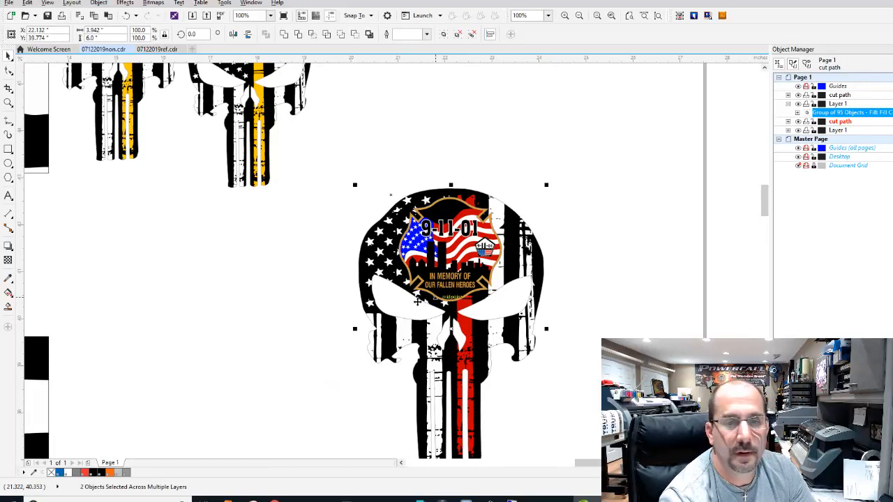
# Move the imported skull's artwork group to the existing Layer 1 and its outline to the existing cut path layer
pyautogui.moveTo(835, 123); pyautogui.dragTo(837, 130)
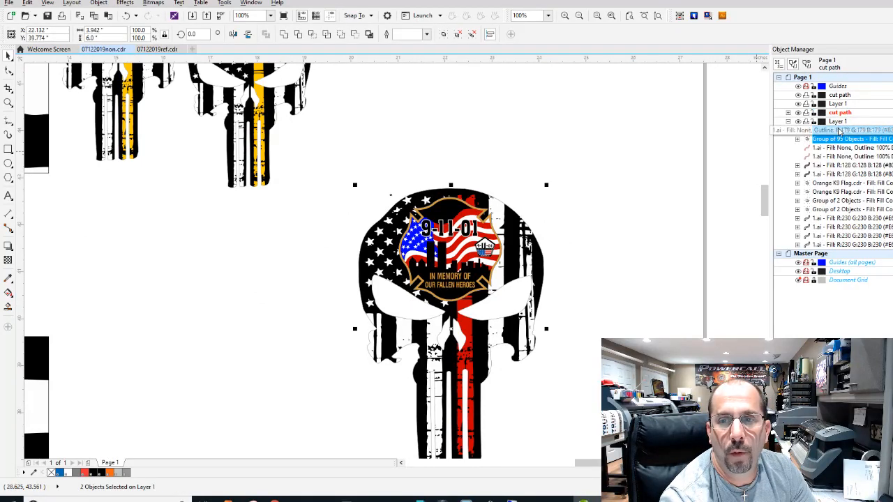
pyautogui.click(837, 130)
pyautogui.moveTo(830, 130); pyautogui.dragTo(835, 112)
pyautogui.scroll(-1, 566, 242)
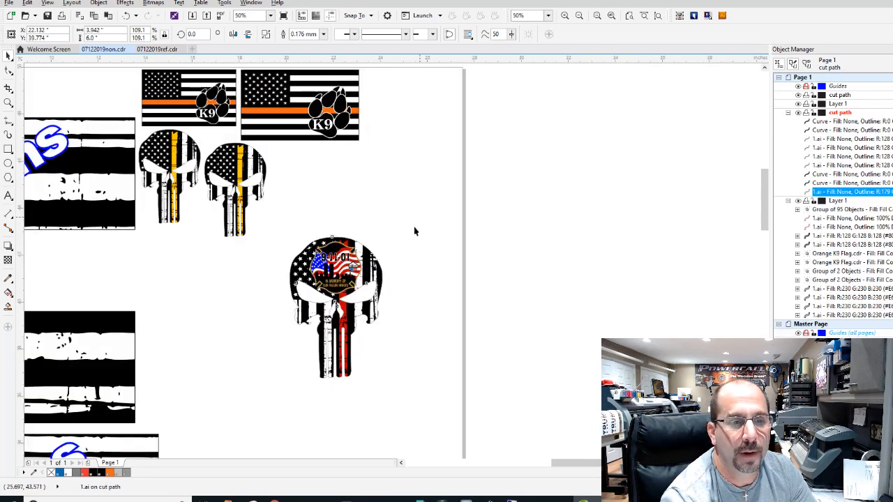
# Set the 9-11-01 skull and its outline to 4 inches high and place them beside the larger K9 flag
pyautogui.moveTo(414, 230); pyautogui.dragTo(286, 411)
pyautogui.click(111, 39)
pyautogui.write('4')
pyautogui.press('Return')
pyautogui.moveTo(328, 276); pyautogui.dragTo(387, 92)
pyautogui.click(526, 183)
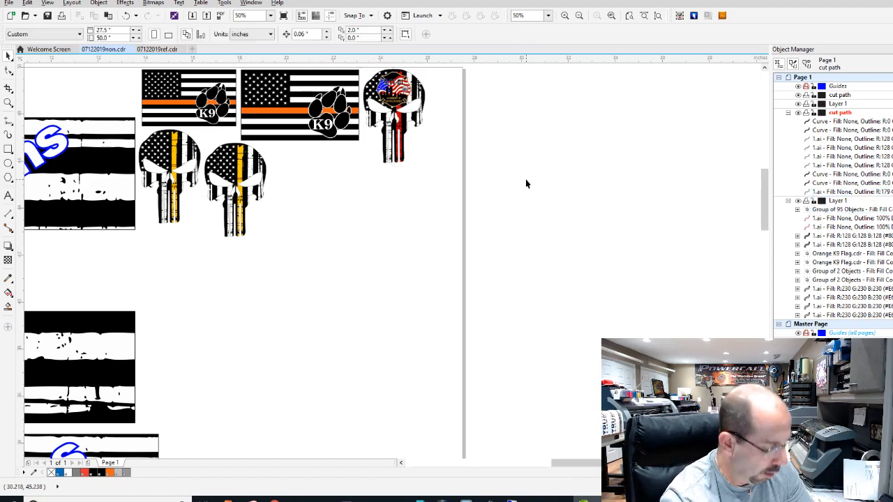
# Duplicate the 9-11-01 skull with its outline and place the copy below the original near the page edge
pyautogui.moveTo(495, 175); pyautogui.dragTo(359, 74)
pyautogui.hotkey('ctrl', 'd')
pyautogui.moveTo(445, 120); pyautogui.dragTo(432, 223)
pyautogui.click(501, 209)
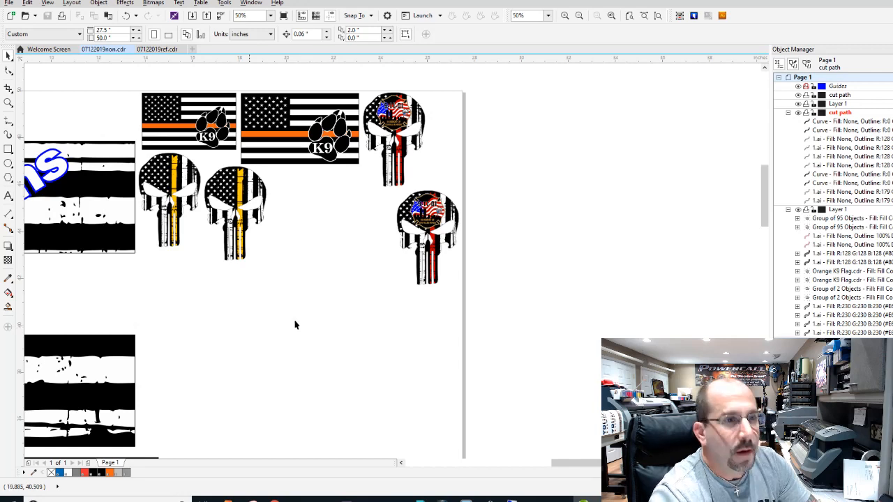
# In 07122019ref.cdr, import We Don't Kneel.cdr from the Tattered Designs folder and place it below the badge row
pyautogui.click(152, 49)
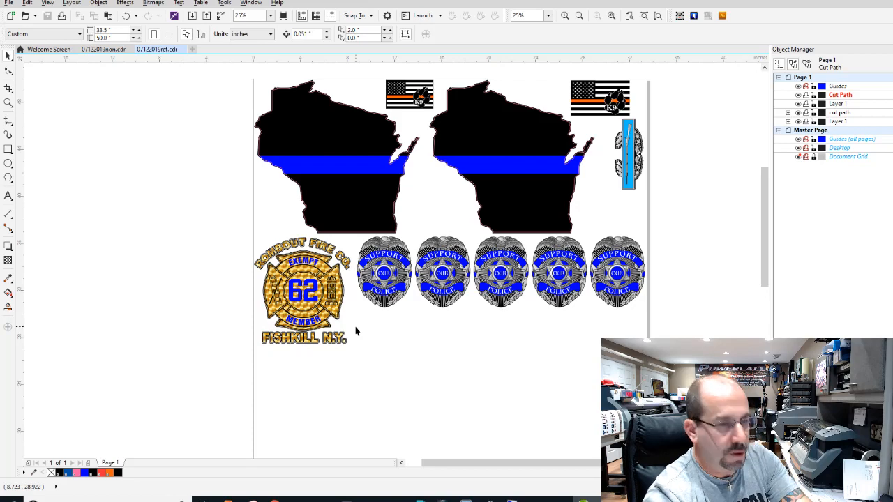
pyautogui.hotkey('ctrl', 'i')
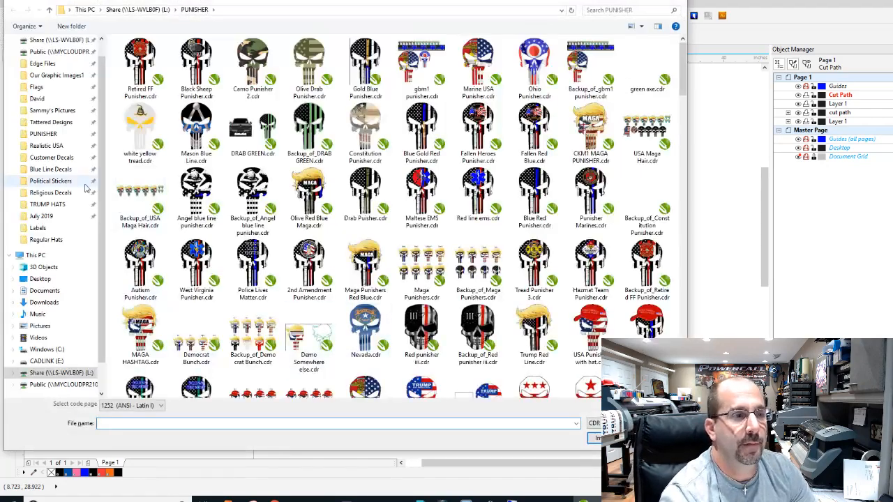
pyautogui.click(34, 124)
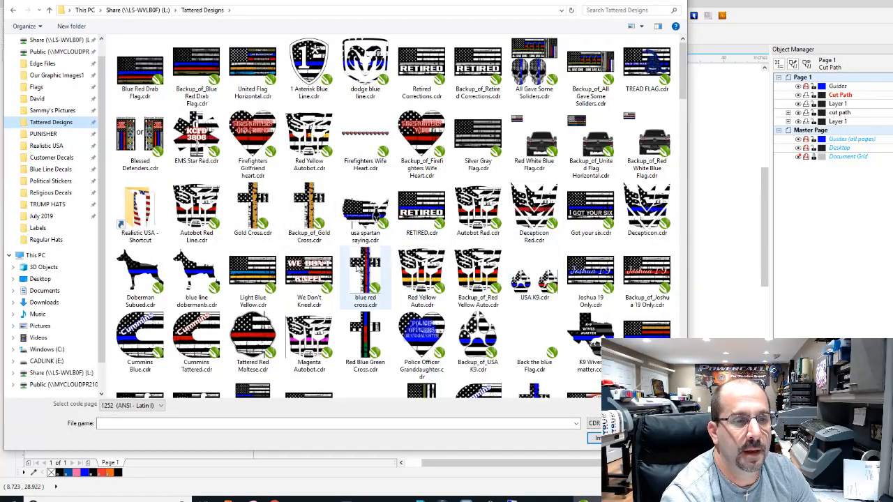
pyautogui.doubleClick(310, 275)
pyautogui.click(396, 326)
pyautogui.scroll(5, 397, 254)
# Ungroup the imported We Don't Kneel flag down to its individual curves
pyautogui.hotkey('ctrl', 'u')
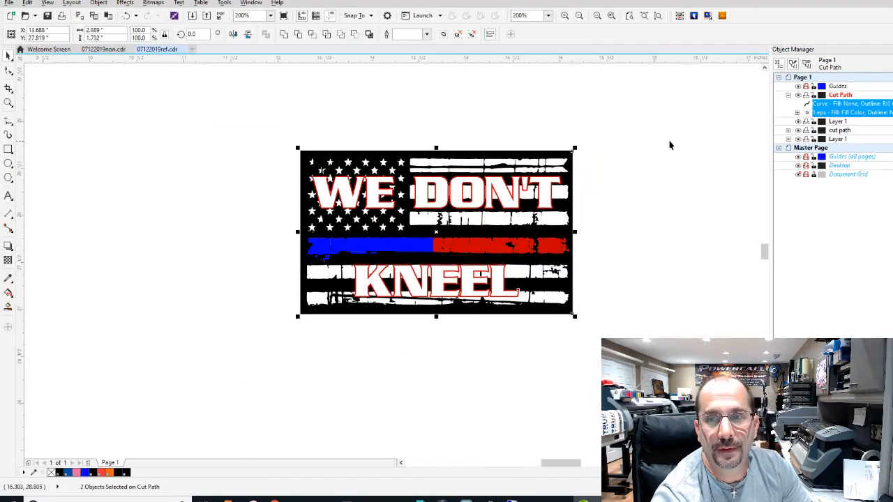
pyautogui.click(797, 113)
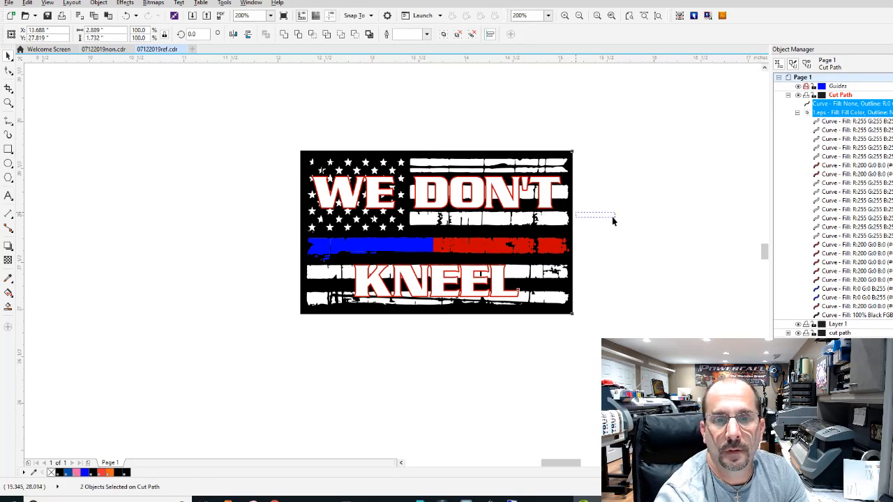
pyautogui.click(233, 137)
pyautogui.hotkey('ctrl', 'a')
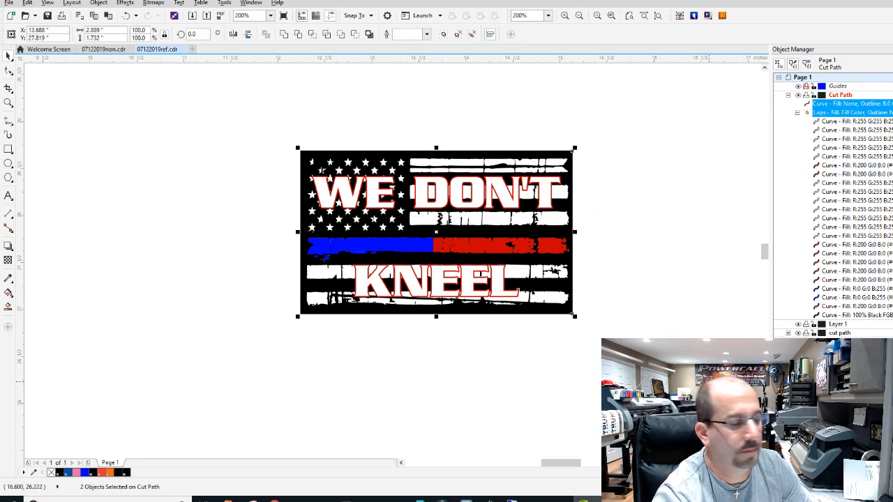
pyautogui.hotkey('ctrl', 'u')
pyautogui.click(625, 216)
# Delete the WE DON'T and KNEEL lettering from the flag
pyautogui.moveTo(625, 223); pyautogui.dragTo(277, 169)
pyautogui.press('Delete')
pyautogui.moveTo(274, 255); pyautogui.dragTo(590, 385)
pyautogui.press('Delete')
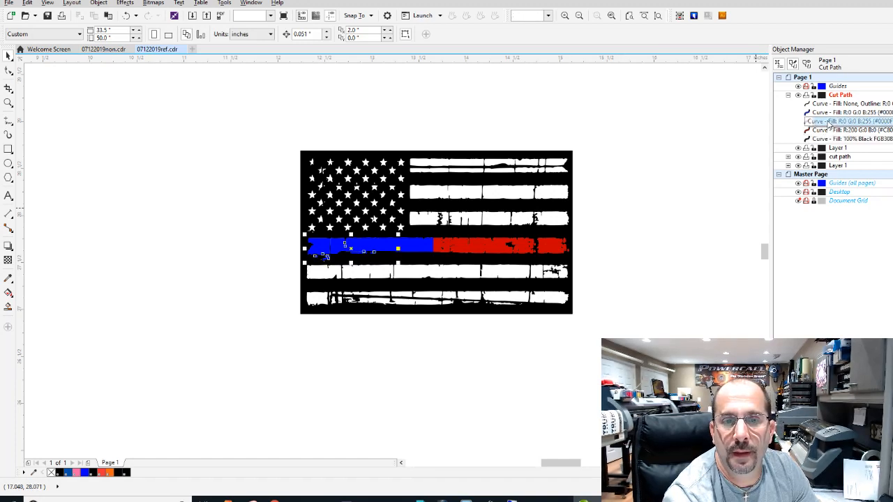
# Swap the flag's center stripe colors, making the blue section red and the red section blue
pyautogui.click(826, 121)
pyautogui.keyDown('ctrl'); pyautogui.click(820, 112); pyautogui.keyUp('ctrl')
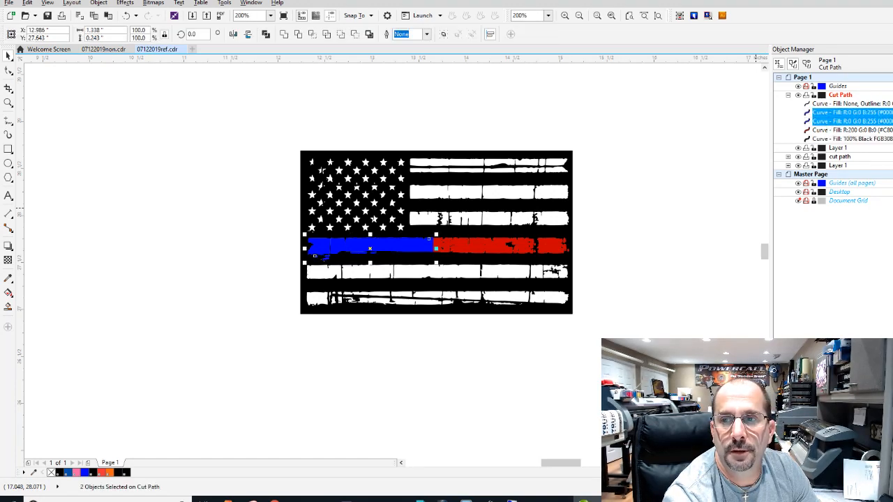
pyautogui.click(892, 123)
pyautogui.click(865, 130)
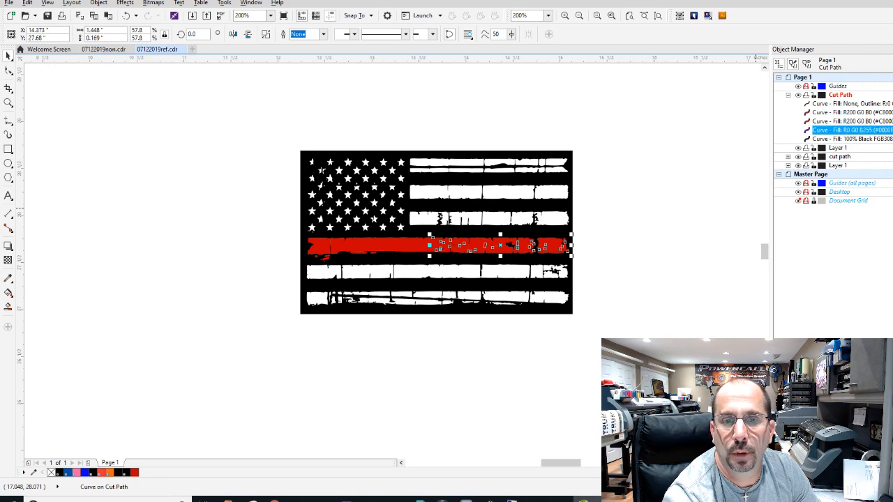
pyautogui.click(892, 154)
# Group the flag's four filled curves on the lower Layer 1 and move its outline onto the existing cut path layer
pyautogui.moveTo(653, 352); pyautogui.dragTo(205, 122)
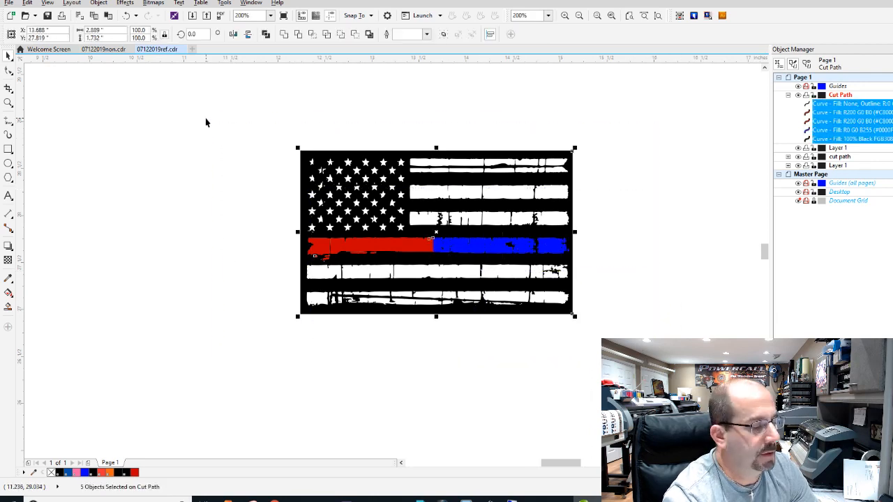
pyautogui.keyDown('ctrl'); pyautogui.click(837, 104); pyautogui.keyUp('ctrl')
pyautogui.hotkey('ctrl', 'g')
pyautogui.moveTo(823, 114); pyautogui.dragTo(840, 126)
pyautogui.click(839, 104)
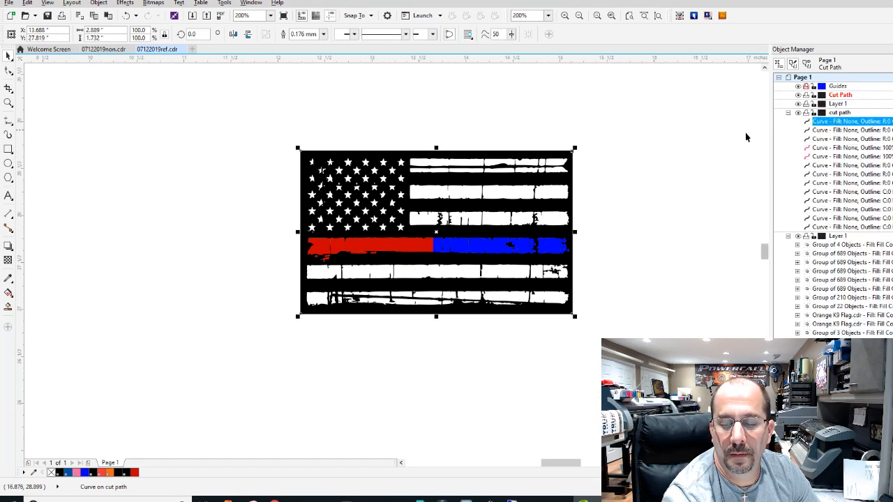
# Set the width of the flag and its outline to 5 inches and place them directly beneath the first police badges
pyautogui.click(645, 281)
pyautogui.moveTo(611, 339); pyautogui.dragTo(221, 128)
pyautogui.click(98, 30)
pyautogui.write('5')
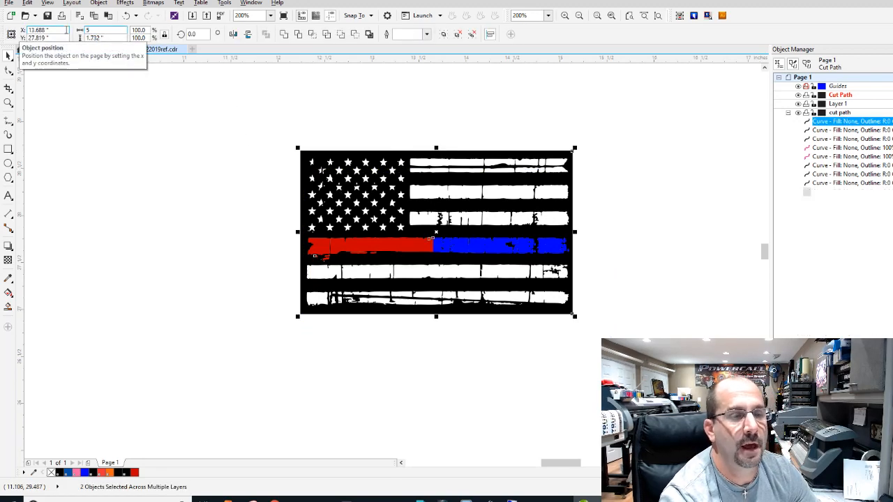
pyautogui.press('Return')
pyautogui.press('F3')
pyautogui.moveTo(407, 274); pyautogui.dragTo(279, 241)
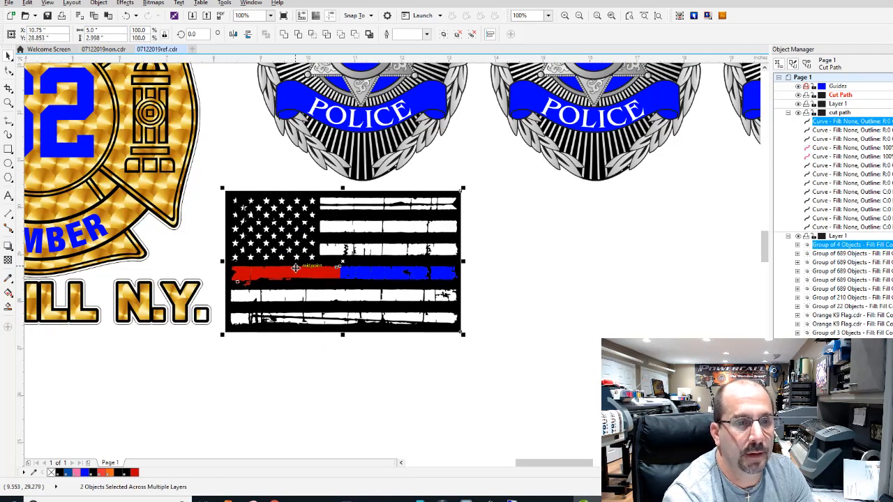
# Duplicate the red and blue stripe flag with its outline and align the copy to the original's right with a small gap
pyautogui.press('F3')
pyautogui.scroll(1, 416, 262)
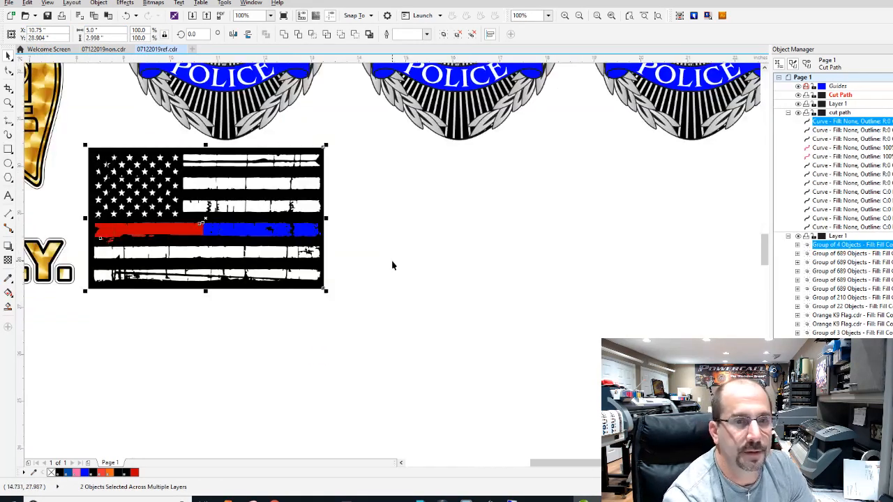
pyautogui.hotkey('ctrl', 'd')
pyautogui.press('Right')
pyautogui.press('Right')
pyautogui.press('Right')
pyautogui.moveTo(387, 246); pyautogui.dragTo(494, 253)
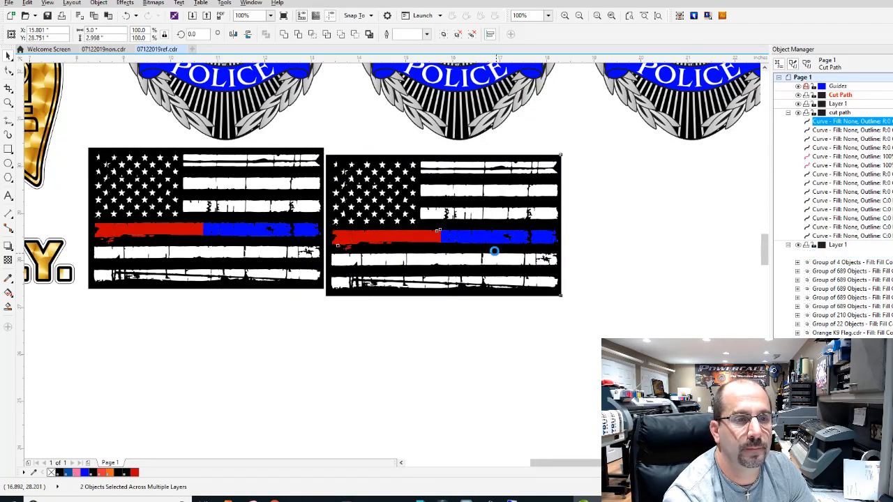
pyautogui.press('Up')
pyautogui.press('Up')
pyautogui.press('Up')
pyautogui.press('Up')
pyautogui.press('Down')
pyautogui.press('Right')
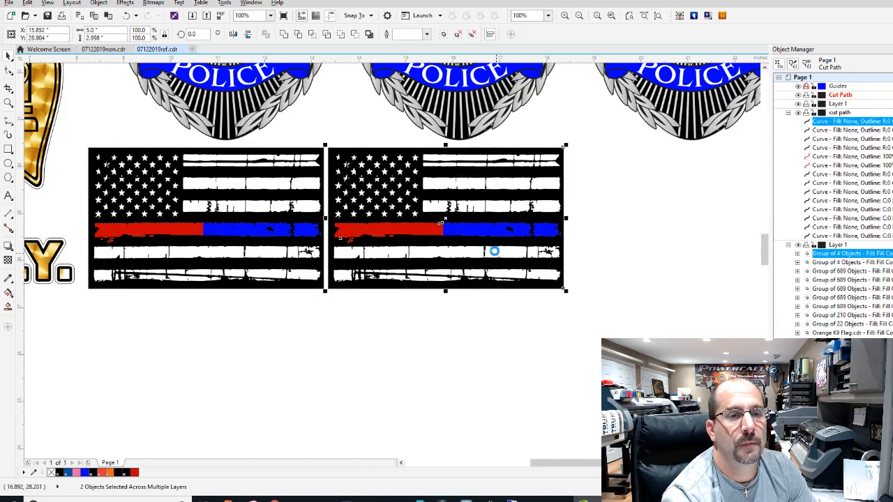
# Repeat the flag duplication twice to complete a row of four flags below the badges
pyautogui.hotkey('ctrl', 'd')
pyautogui.scroll(-1, 652, 234)
pyautogui.hotkey('ctrl', 'd')
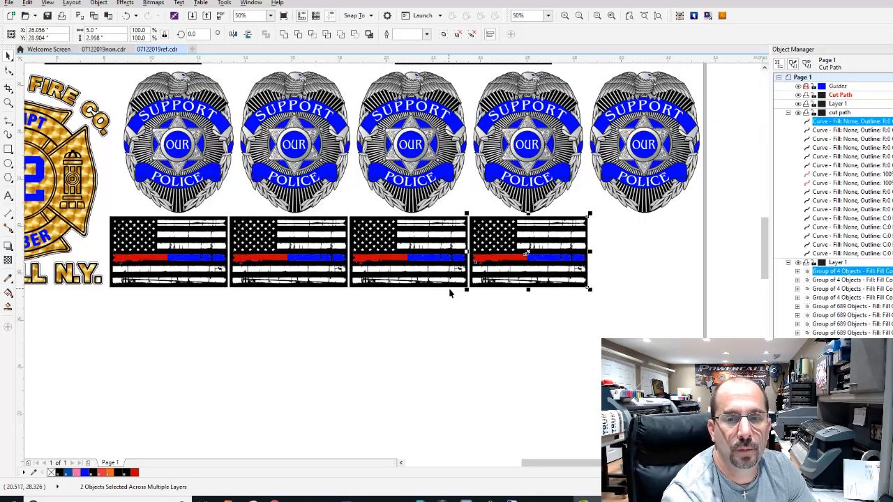
pyautogui.click(496, 334)
pyautogui.scroll(-1, 388, 255)
pyautogui.scroll(-1, 391, 258)
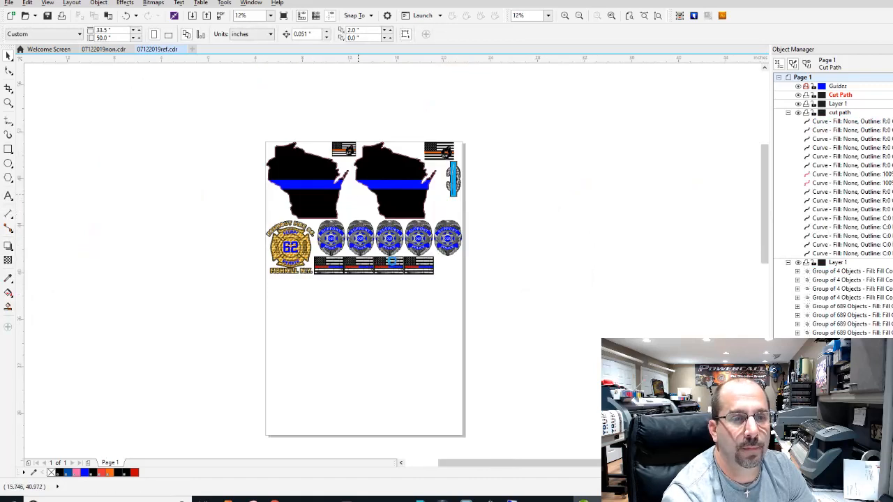
pyautogui.scroll(1, 392, 262)
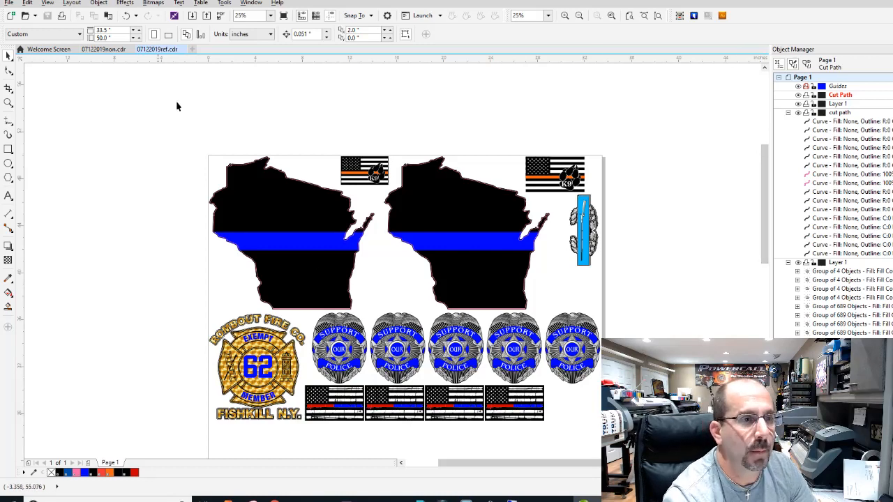
# In 07122019non.cdr, import Black White Punisher.cdr from the PUNISHER folder and place it below the yellow-stripe skulls
pyautogui.click(103, 49)
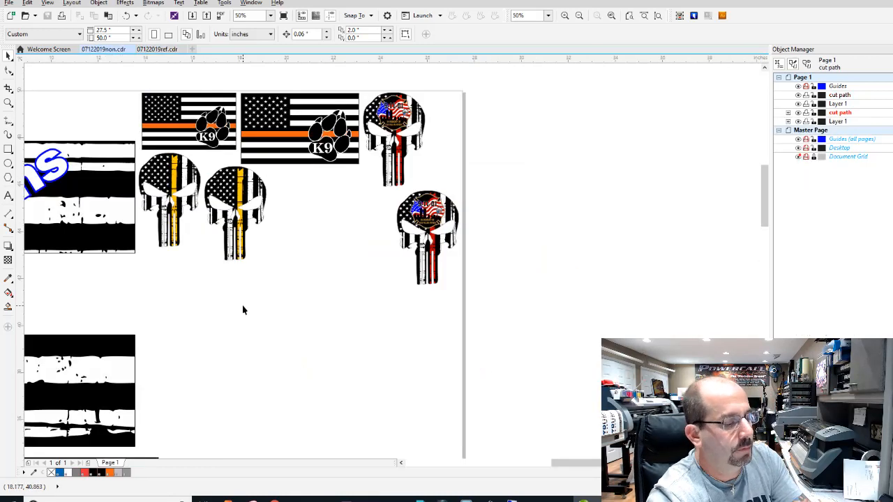
pyautogui.hotkey('ctrl', 'i')
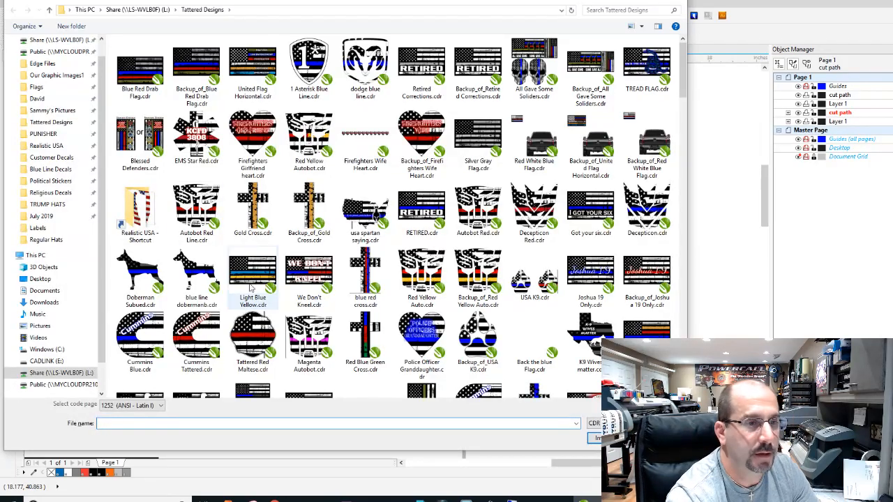
pyautogui.click(44, 134)
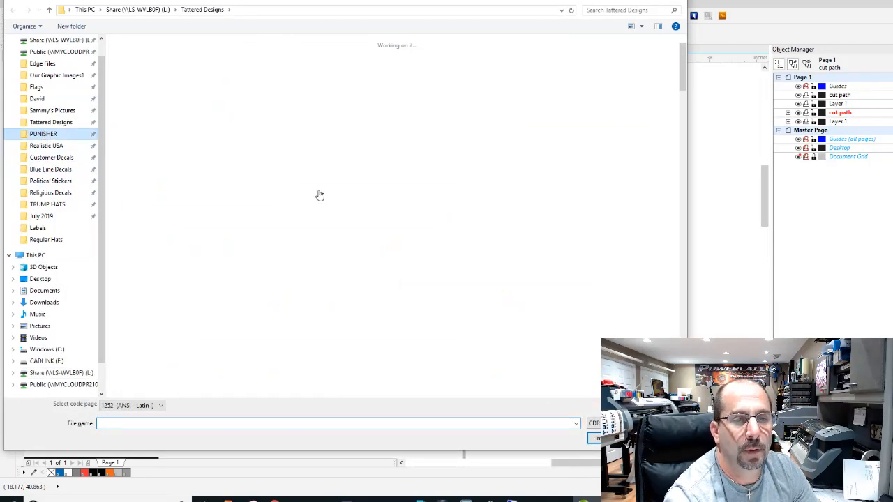
pyautogui.click(319, 194)
pyautogui.write('black w')
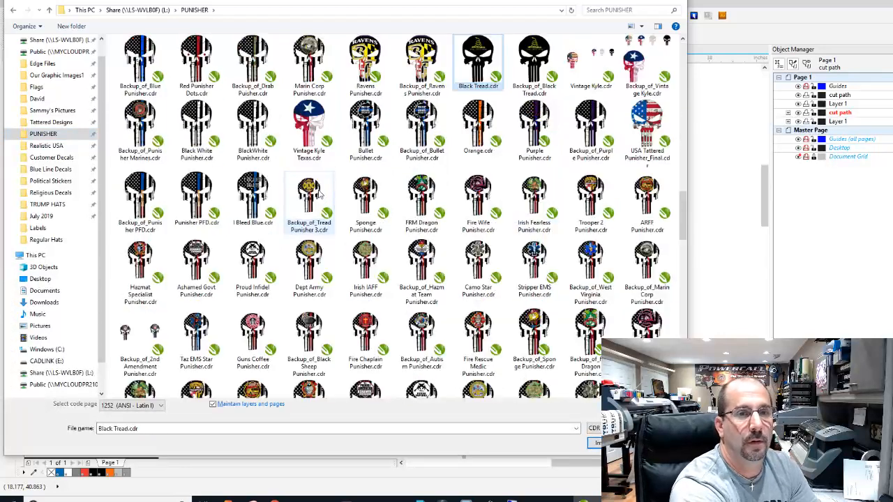
pyautogui.press('Return')
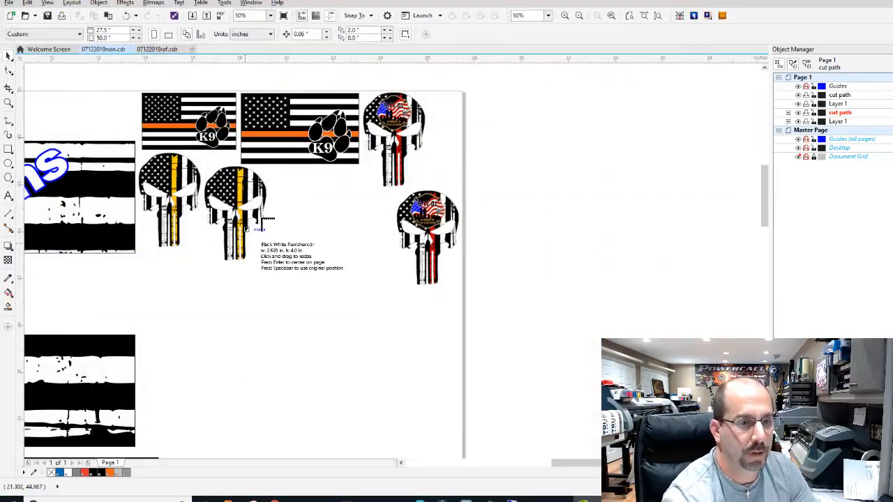
pyautogui.click(223, 324)
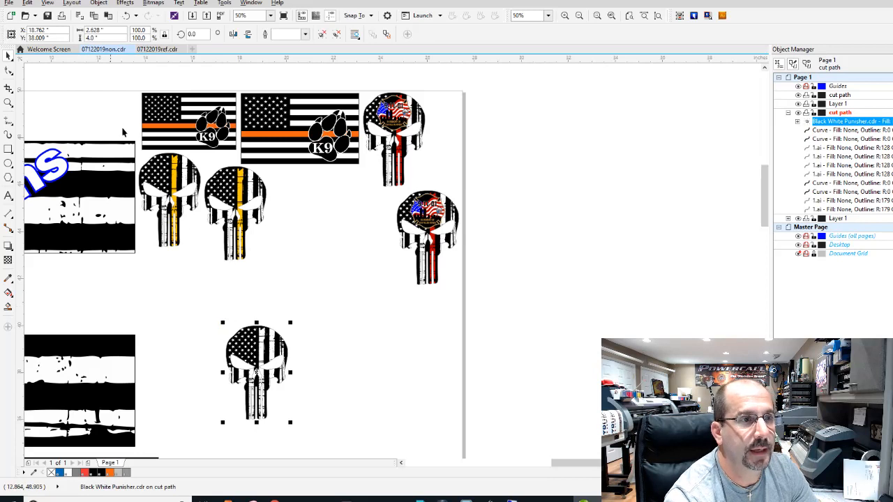
# Set the black and white skull's height to 9 inches and position it beside the large flags, beneath the yellow-stripe skulls
pyautogui.moveTo(103, 38); pyautogui.dragTo(64, 47)
pyautogui.write('9')
pyautogui.press('Return')
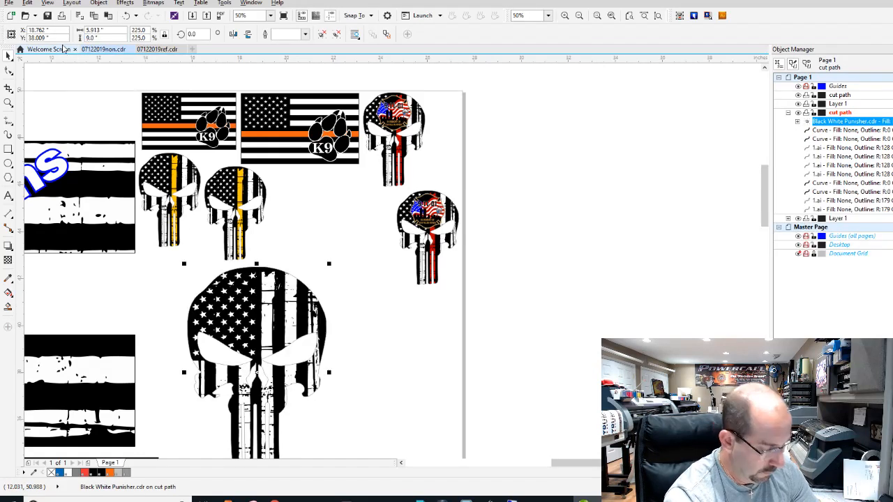
pyautogui.moveTo(232, 307); pyautogui.dragTo(192, 305)
pyautogui.press('Left')
pyautogui.press('Left')
pyautogui.press('Left')
pyautogui.press('Left')
pyautogui.press('Up')
pyautogui.press('Up')
pyautogui.press('Left')
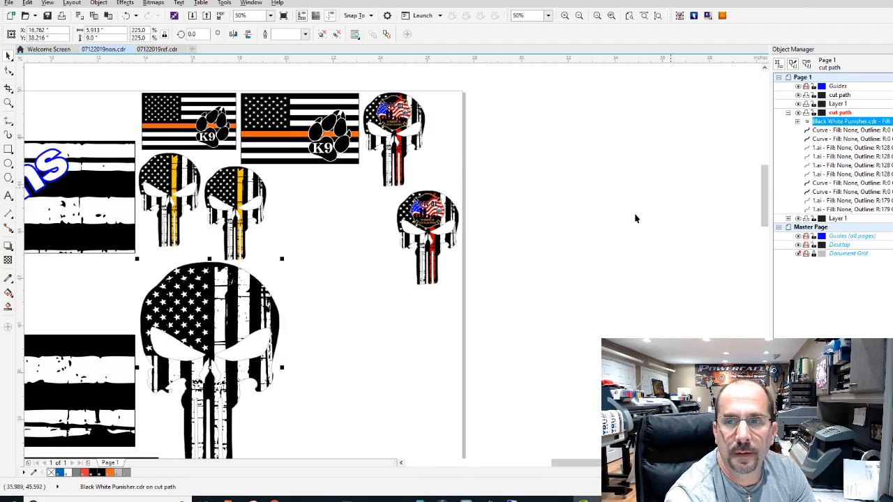
# Ungroup the black and white skull, move its outline to the upper cut path layer, and delete the empty Layer 1
pyautogui.hotkey('ctrl', 'u')
pyautogui.moveTo(830, 121); pyautogui.dragTo(835, 95)
pyautogui.click(833, 113)
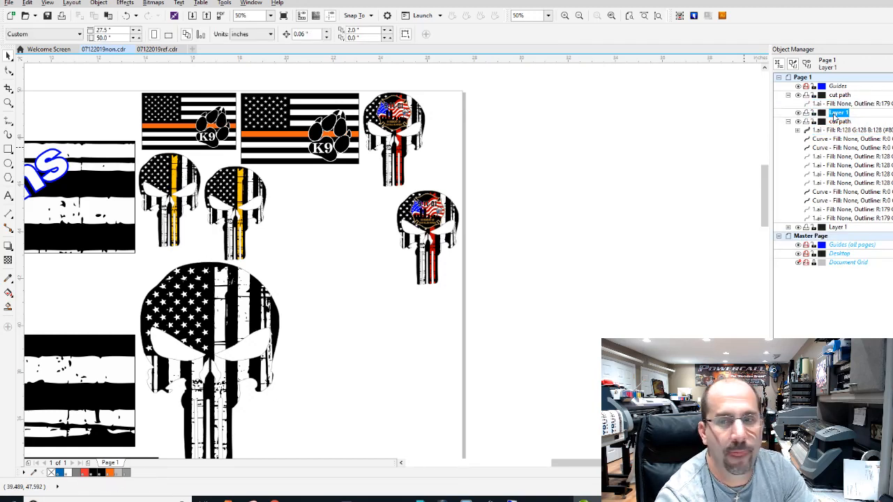
pyautogui.press('Delete')
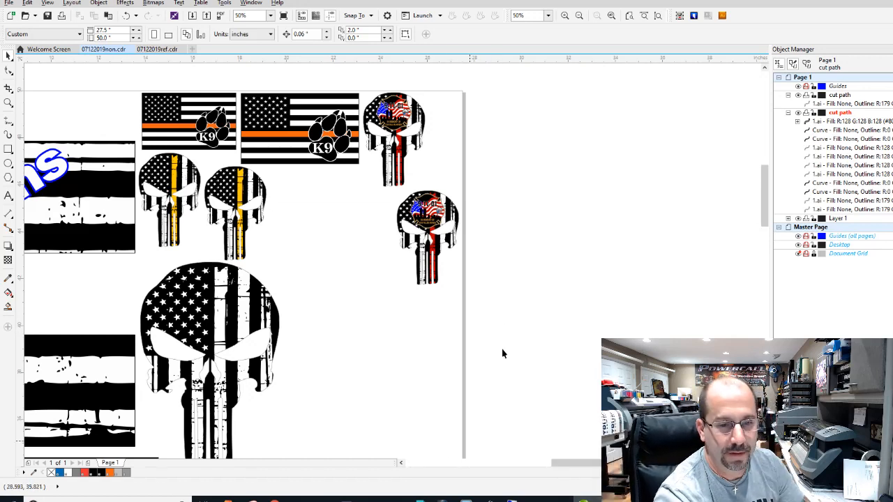
# Switch to the CADlink drawing program and open the shared L: drive for importing a drawing
pyautogui.click(391, 500)
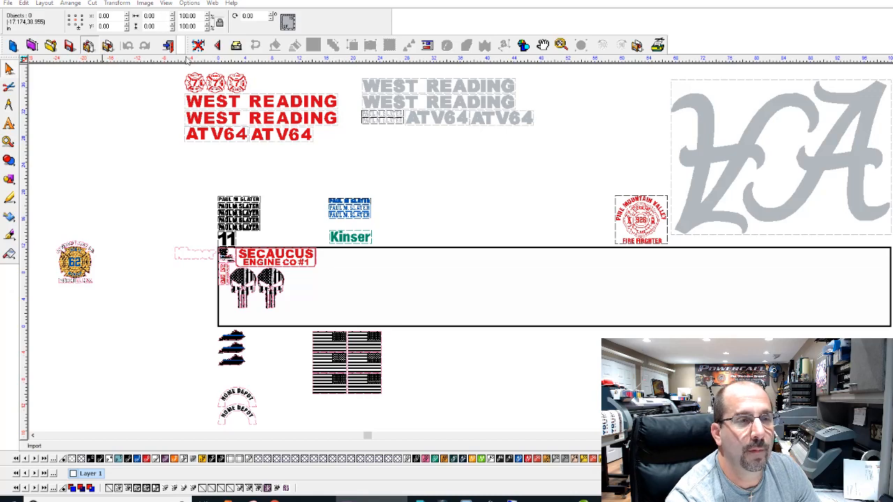
pyautogui.click(88, 46)
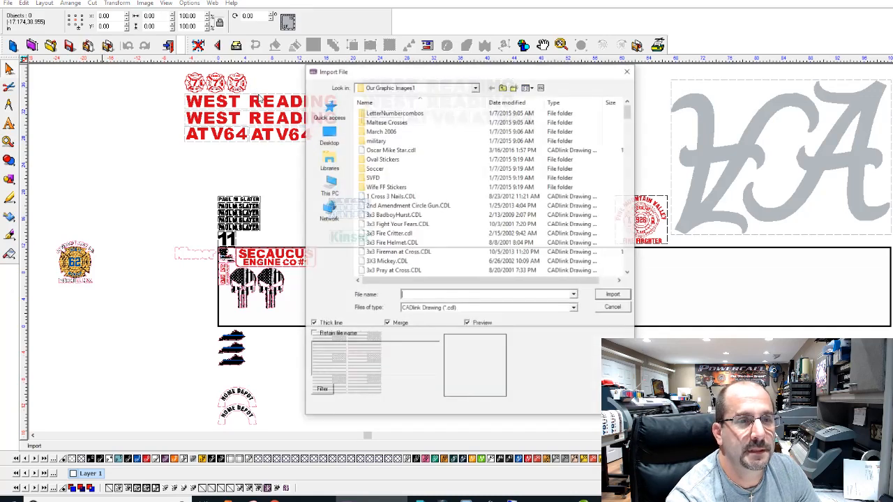
pyautogui.click(328, 119)
pyautogui.doubleClick(388, 135)
pyautogui.click(399, 157)
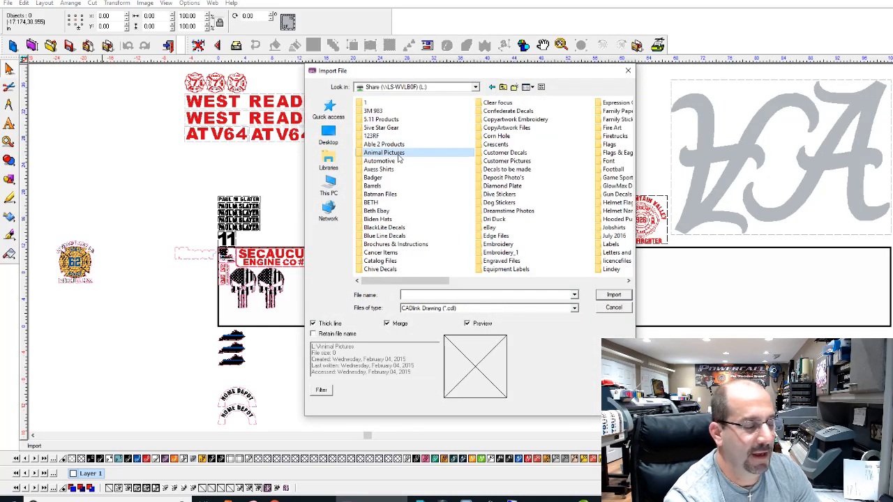
# Look through the Police Decals and Political Stickers folders for the Trump flag drawing
pyautogui.write('police')
pyautogui.press('Return')
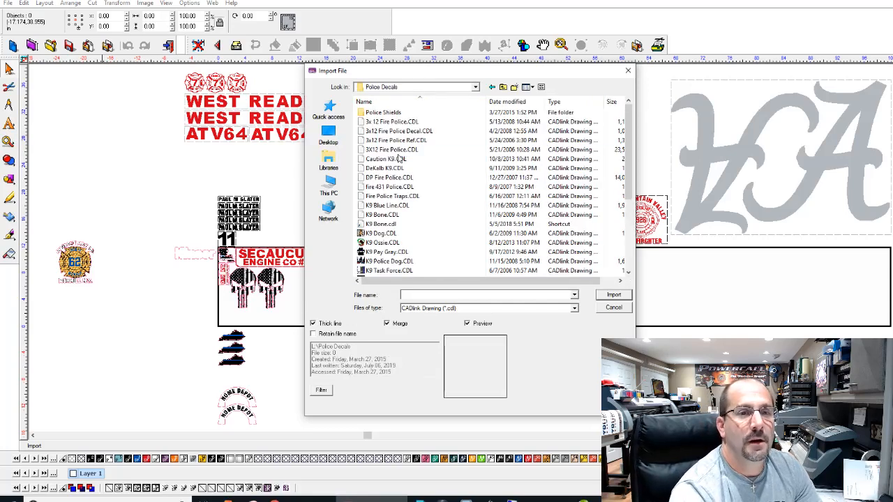
pyautogui.click(502, 87)
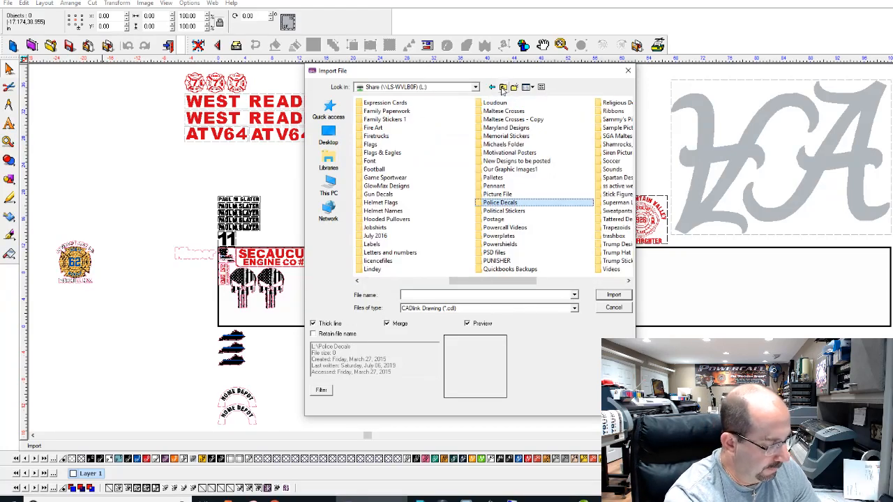
pyautogui.doubleClick(502, 211)
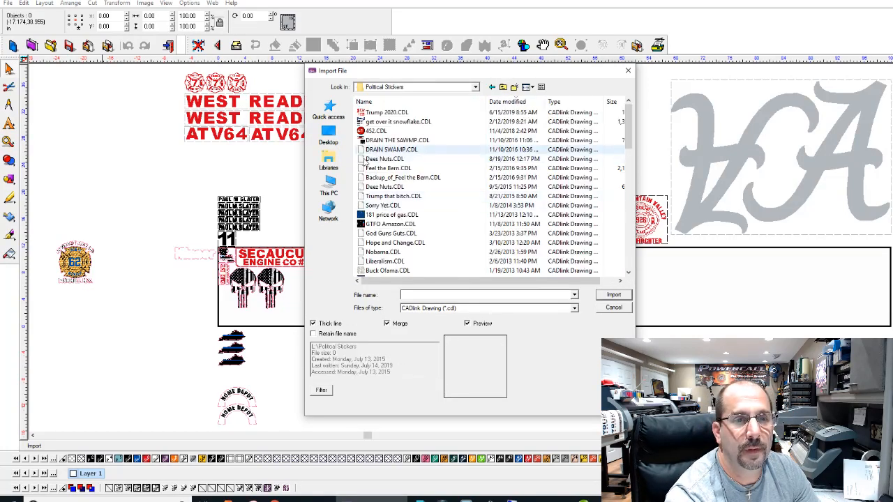
pyautogui.click(384, 113)
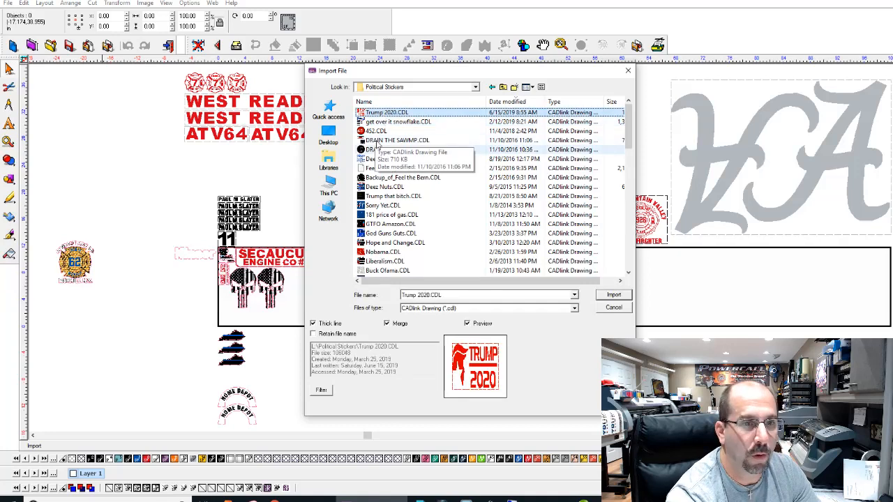
pyautogui.press('t')
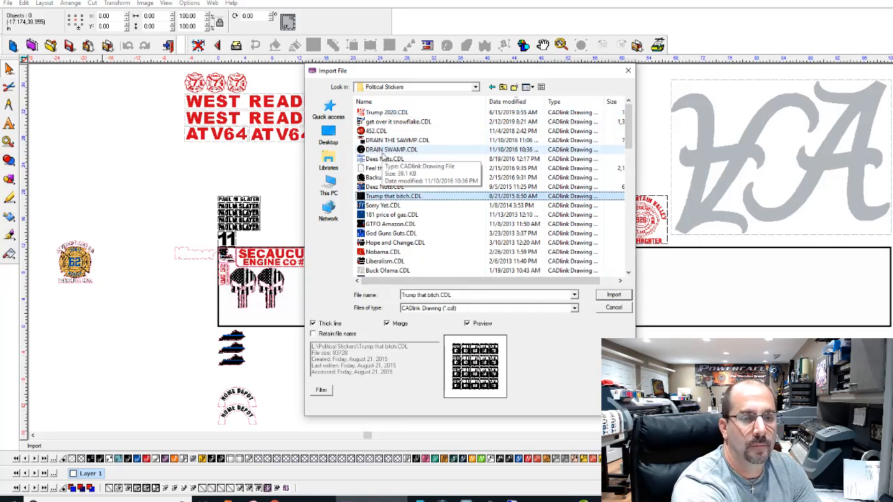
# Import the vertical TRUMP tattered flag drawing from the Our Graphic Images1 folder
pyautogui.click(328, 111)
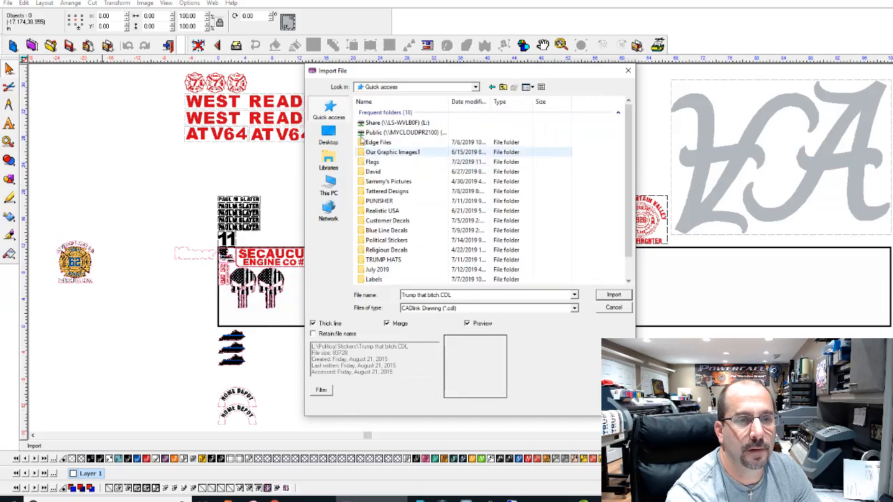
pyautogui.doubleClick(392, 152)
pyautogui.scroll(-6, 396, 196)
pyautogui.scroll(6, 396, 196)
pyautogui.click(396, 196)
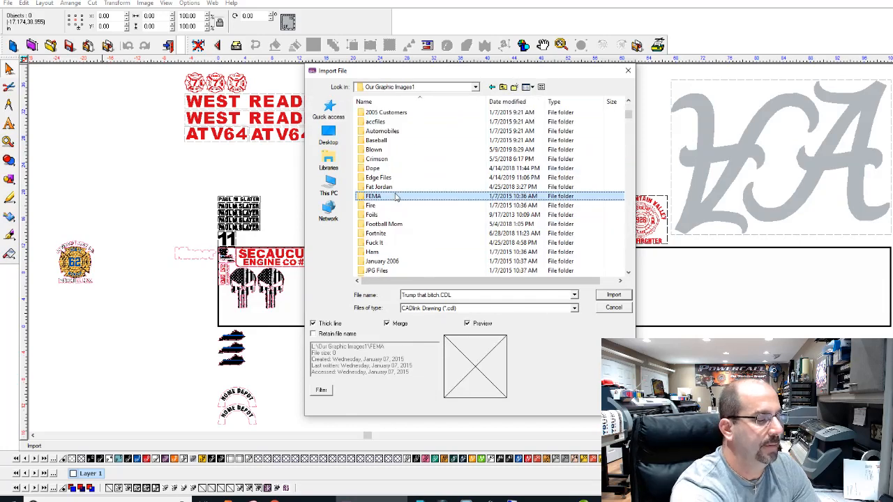
pyautogui.write('trump')
pyautogui.press('Return')
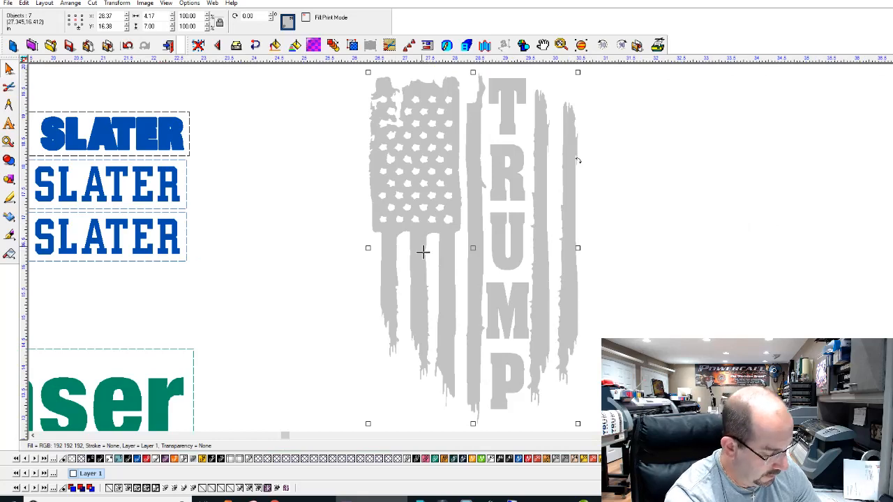
# Set the height of the TRUMP flag to 10 inches
pyautogui.doubleClick(158, 26)
pyautogui.write('10')
pyautogui.press('Return')
pyautogui.scroll(-3, 459, 242)
pyautogui.scroll(2, 519, 279)
pyautogui.scroll(-2, 439, 235)
# Add a Power Weed border around the TRUMP flag with a 0.10 offset
pyautogui.click(9, 179)
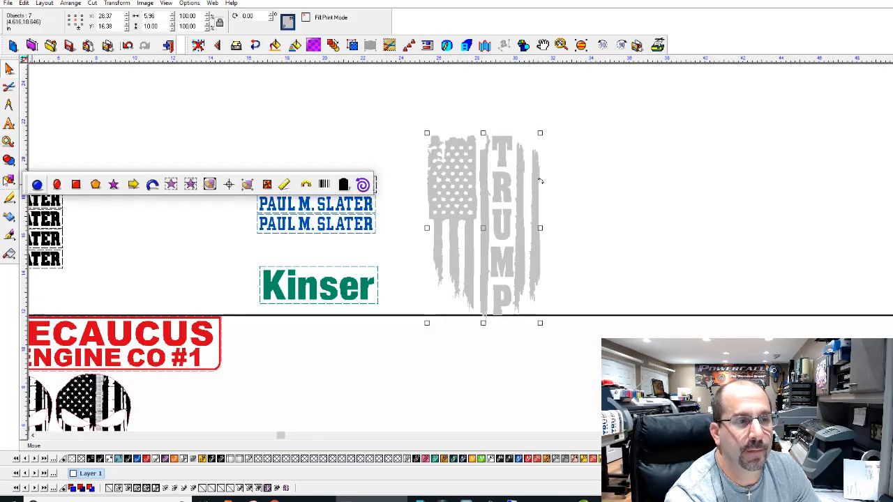
pyautogui.click(172, 185)
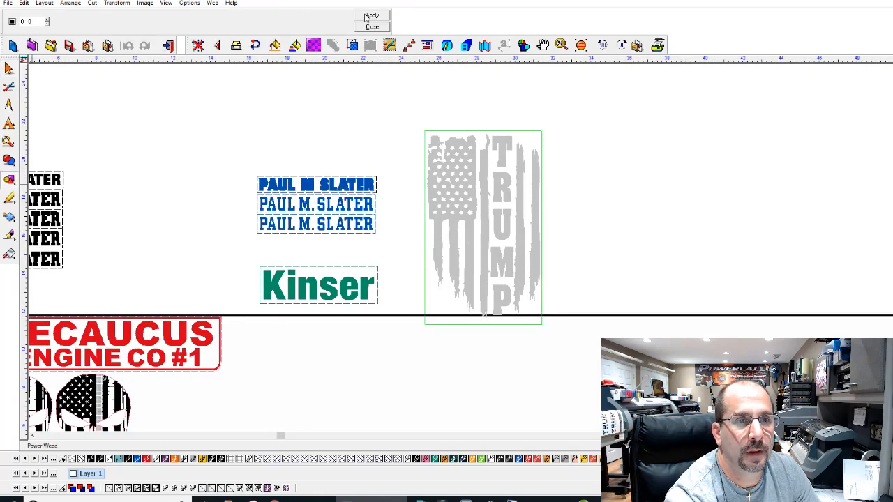
pyautogui.click(363, 16)
# Move the bordered TRUMP flag just past the large gray A letters and save the drawing
pyautogui.scroll(-2, 511, 237)
pyautogui.moveTo(512, 237); pyautogui.dragTo(730, 225)
pyautogui.scroll(2, 729, 225)
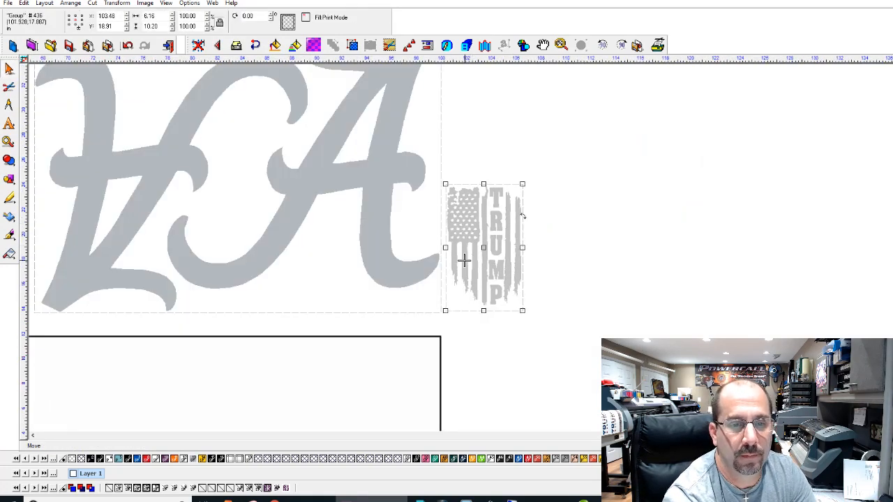
pyautogui.scroll(1, 466, 253)
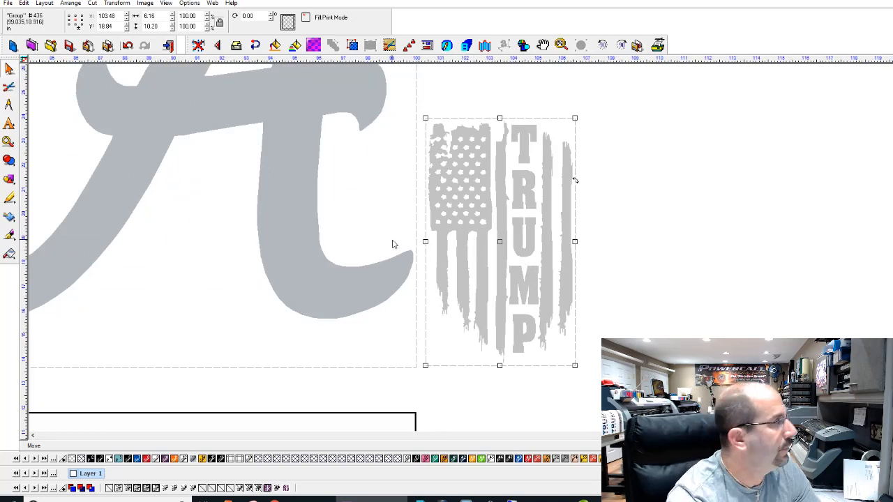
pyautogui.scroll(-3, 501, 251)
pyautogui.click(429, 173)
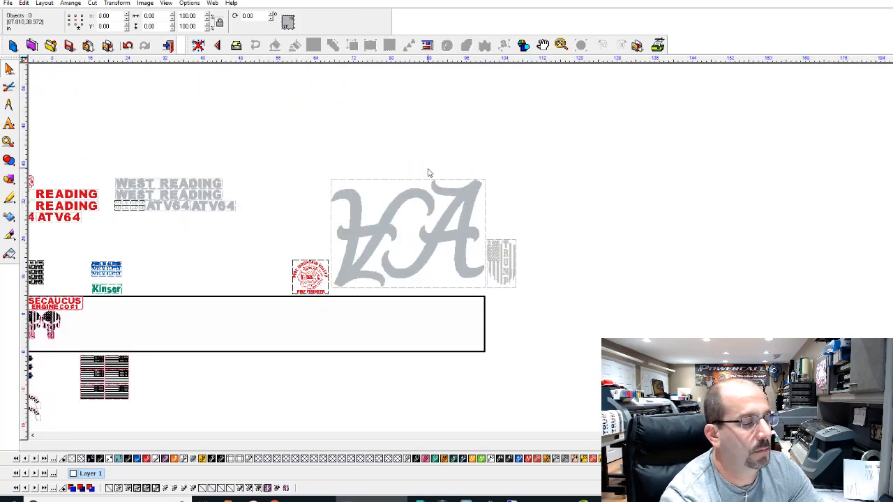
pyautogui.press('F4')
pyautogui.hotkey('ctrl', 's')
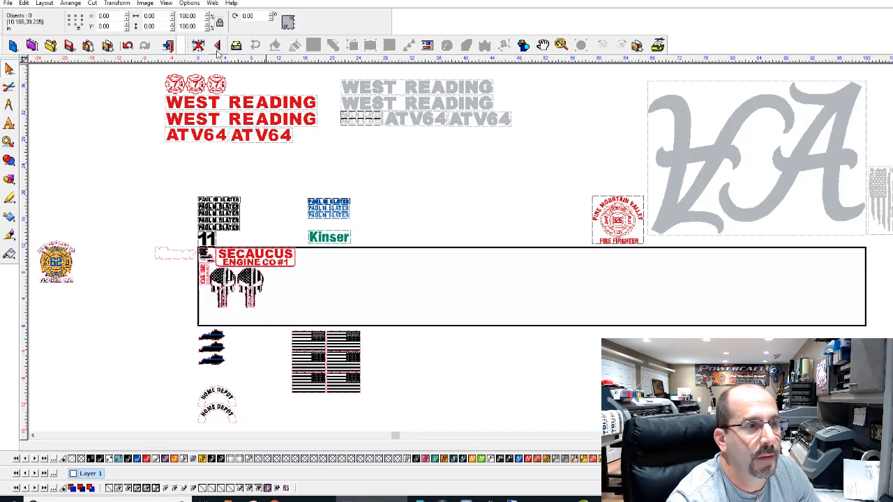
# Import the Oscar Mike Star.cdl drawing from the Our Graphic Images1 folder and place it on open workspace
pyautogui.click(88, 45)
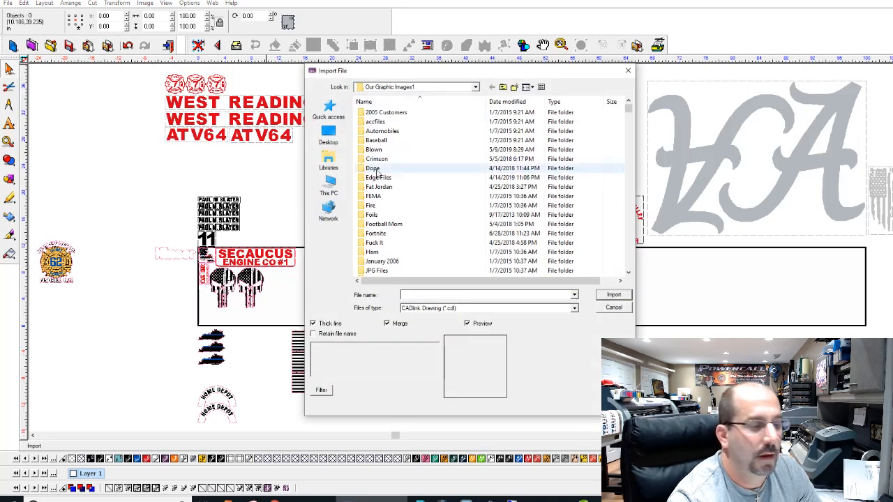
pyautogui.moveTo(381, 177); pyautogui.dragTo(428, 190)
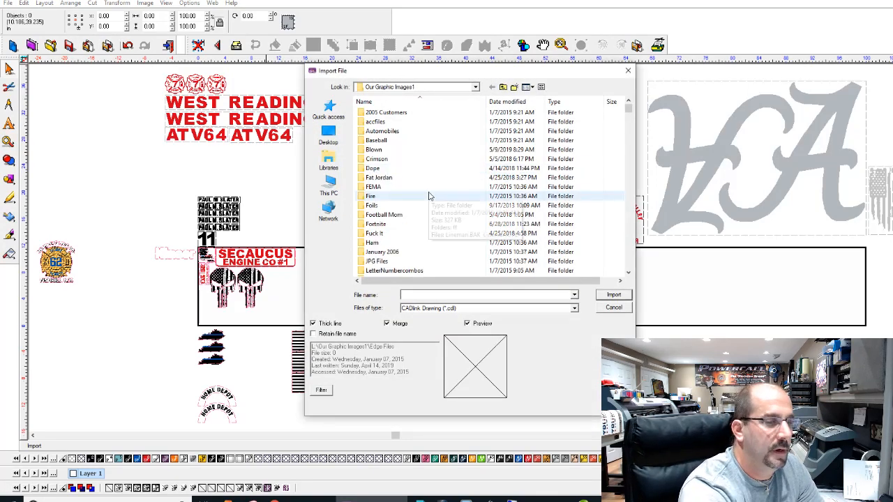
pyautogui.press('o')
pyautogui.press('Down')
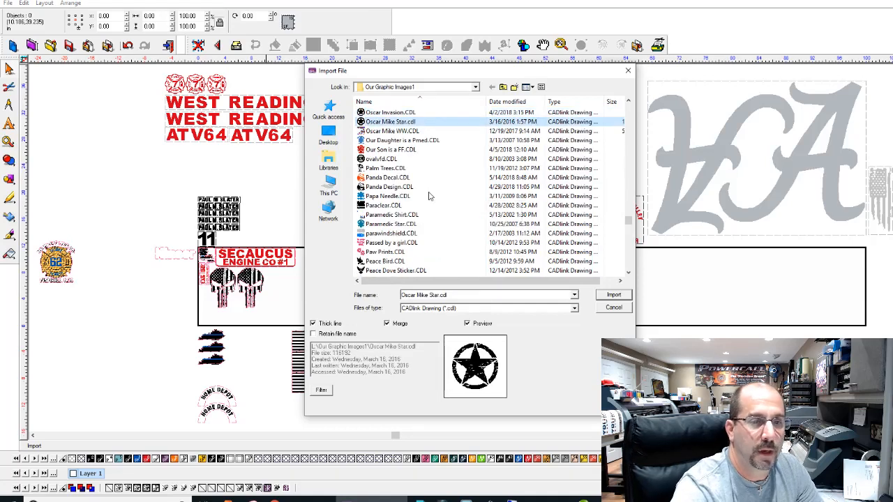
pyautogui.press('Return')
pyautogui.click(430, 195)
pyautogui.press('F6')
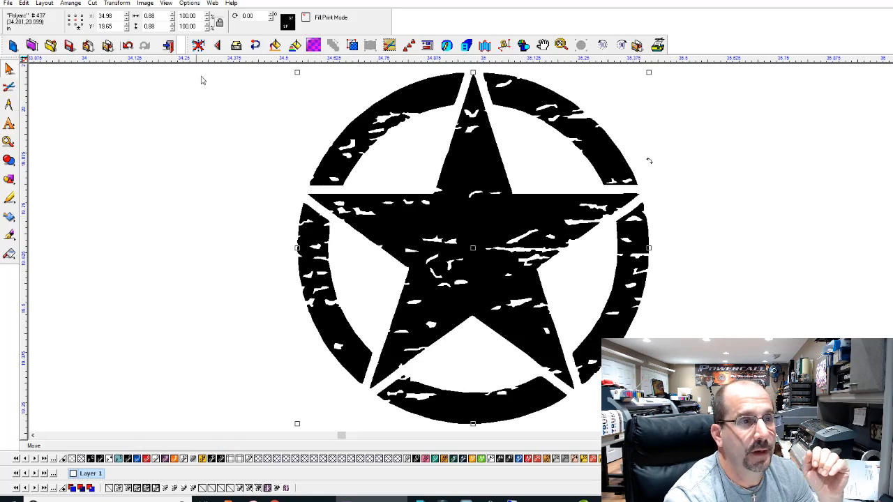
# Set the height of the Oscar Mike star to 12 inches
pyautogui.doubleClick(157, 26)
pyautogui.write('12')
pyautogui.press('Return')
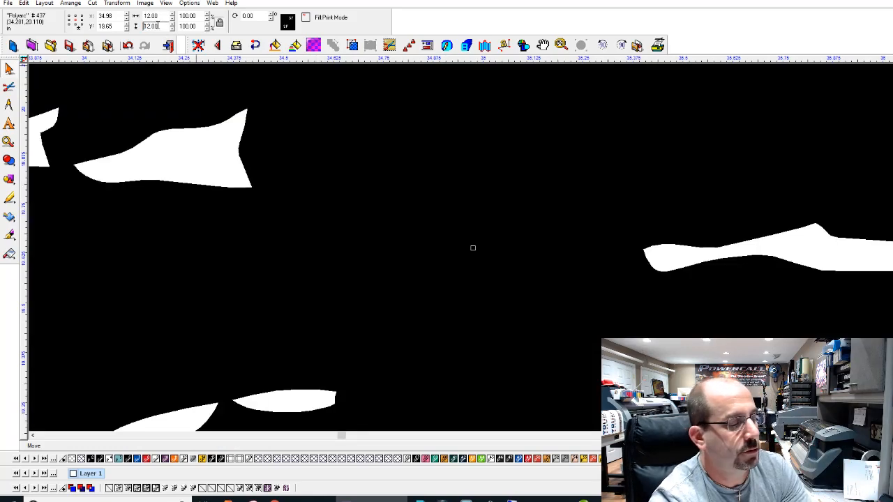
pyautogui.press('F6')
# Move the star to the far side of the TRUMP flag and save the drawing
pyautogui.scroll(-5, 485, 260)
pyautogui.scroll(1, 485, 260)
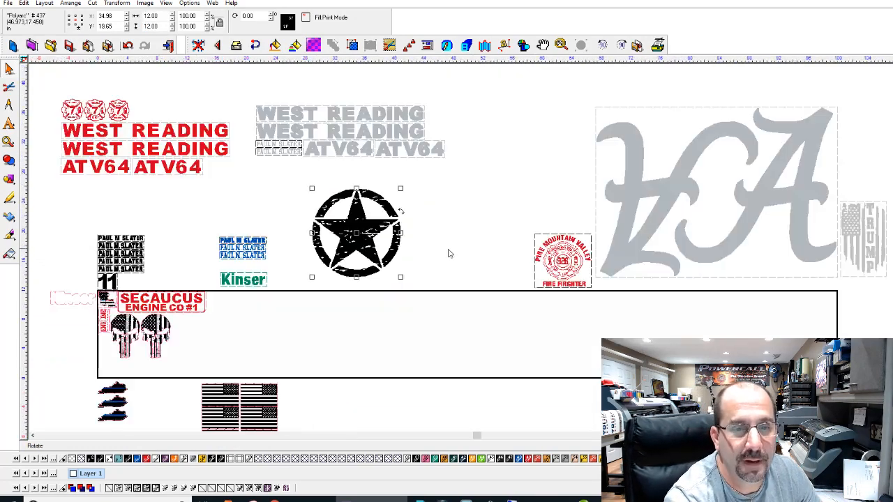
pyautogui.scroll(-1, 434, 244)
pyautogui.moveTo(446, 249); pyautogui.dragTo(786, 248)
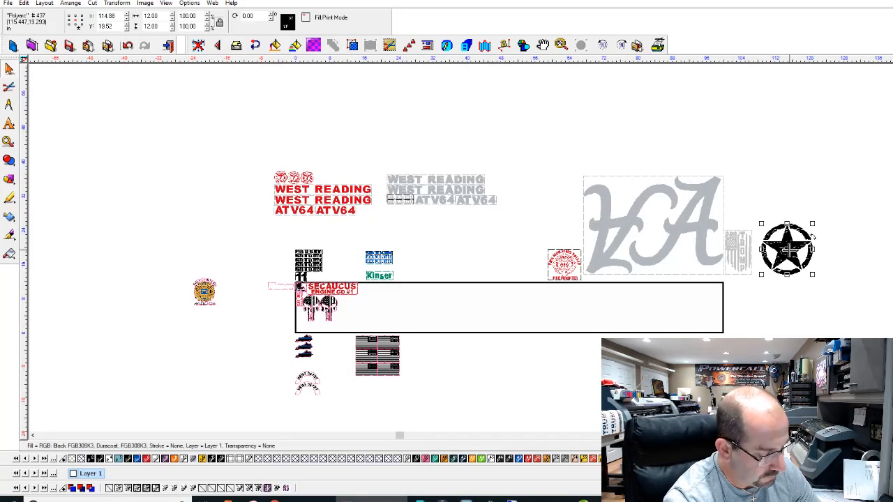
pyautogui.click(545, 146)
pyautogui.hotkey('ctrl', 's')
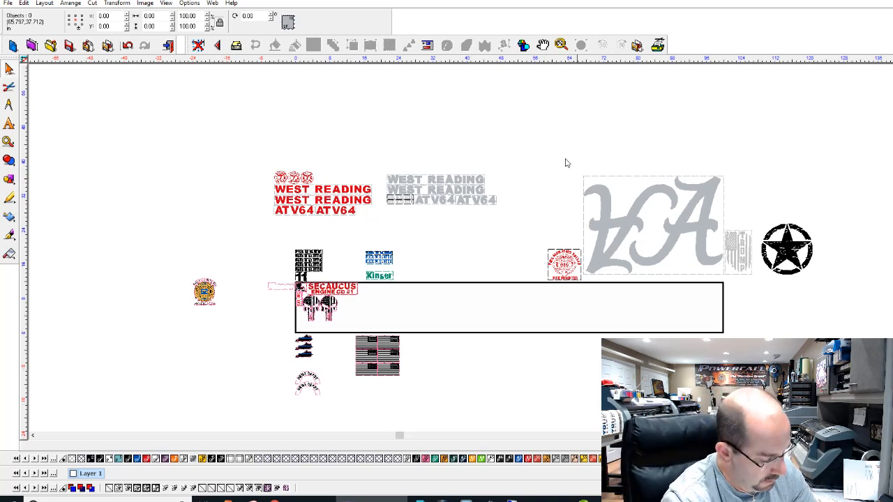
# Import the name-decal font chart into the empty area beyond the star and delete its second, bitmap sample chart
pyautogui.click(88, 46)
pyautogui.click(411, 206)
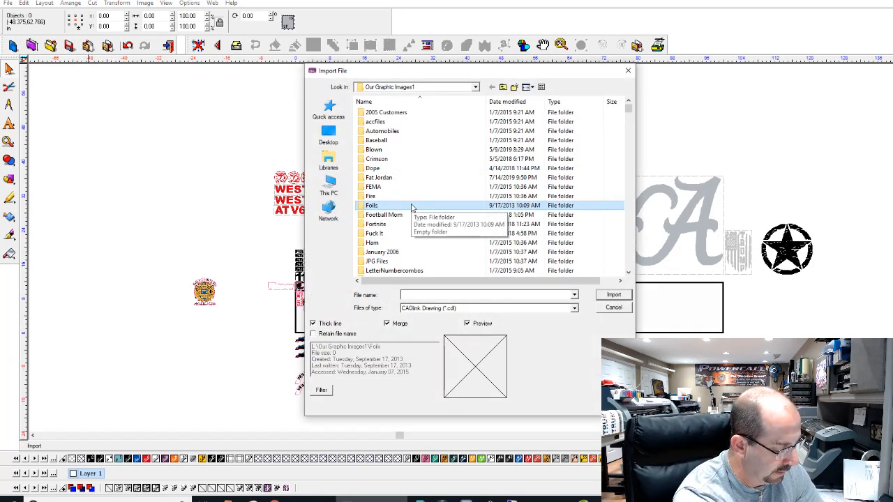
pyautogui.doubleClick(412, 206)
pyautogui.doubleClick(410, 202)
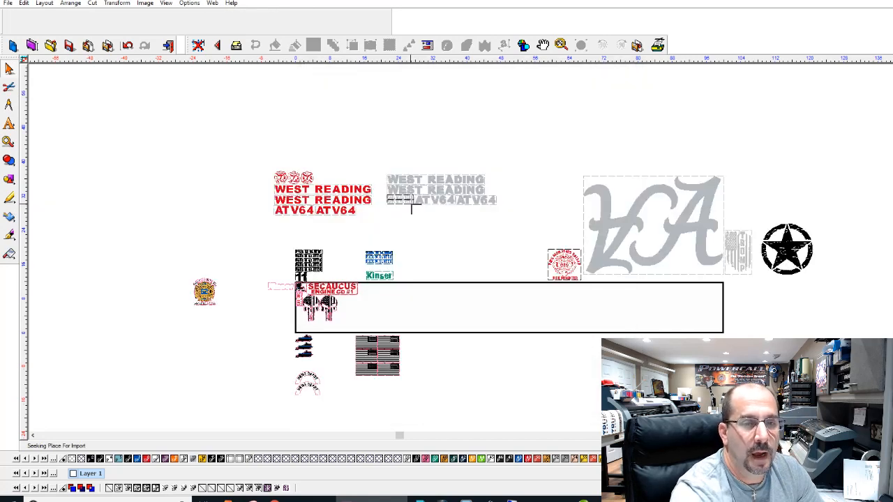
pyautogui.click(844, 73)
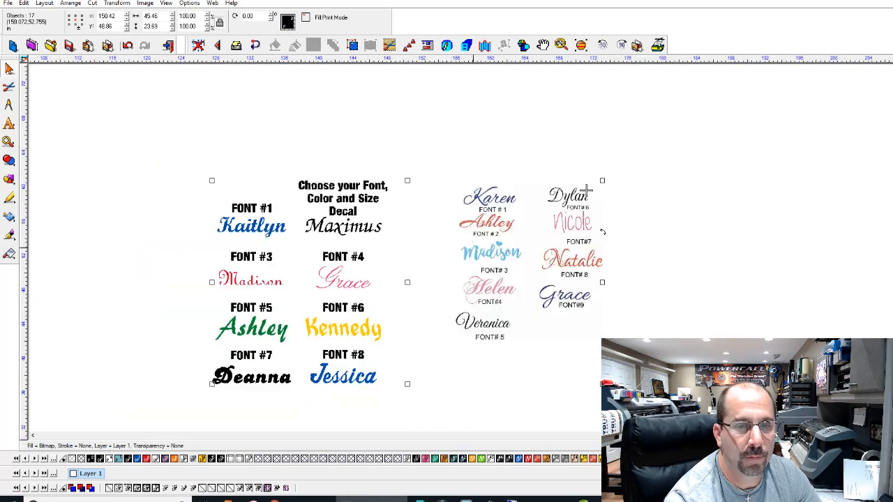
pyautogui.press('Delete')
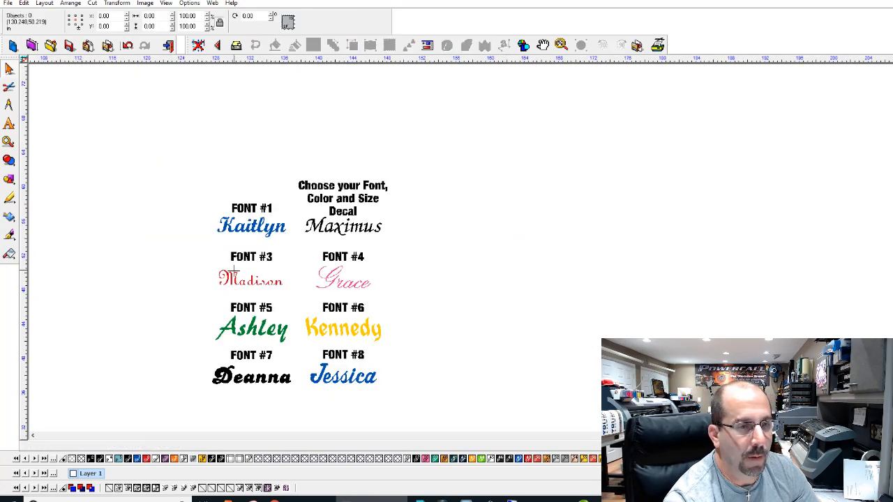
pyautogui.scroll(-1, 258, 298)
pyautogui.scroll(1, 472, 251)
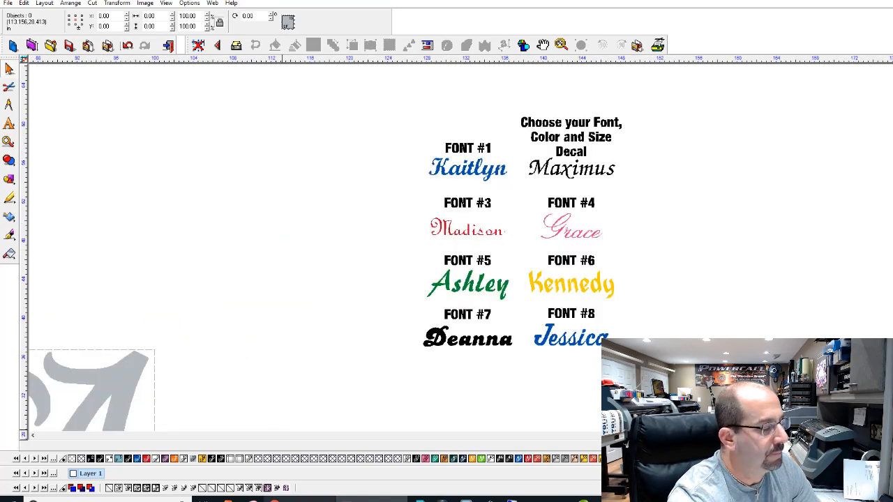
pyautogui.press('super+r')
pyautogui.write('www.jakedesigning.com')
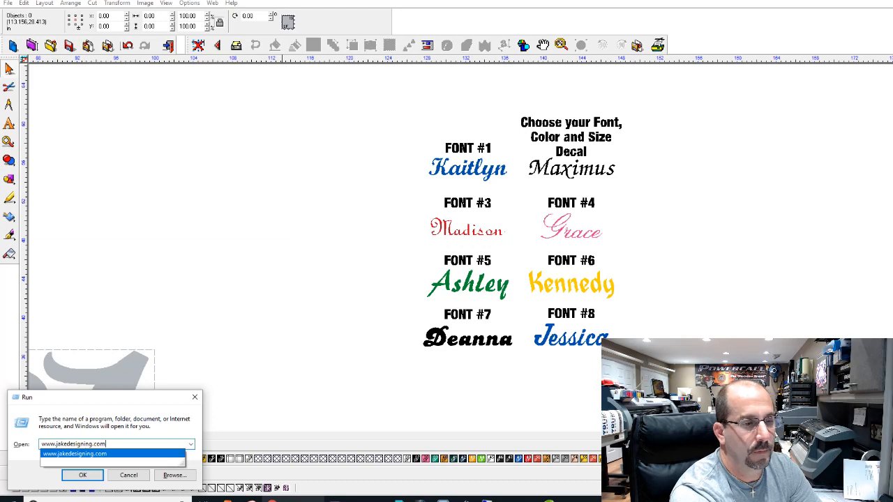
pyautogui.press('Return')
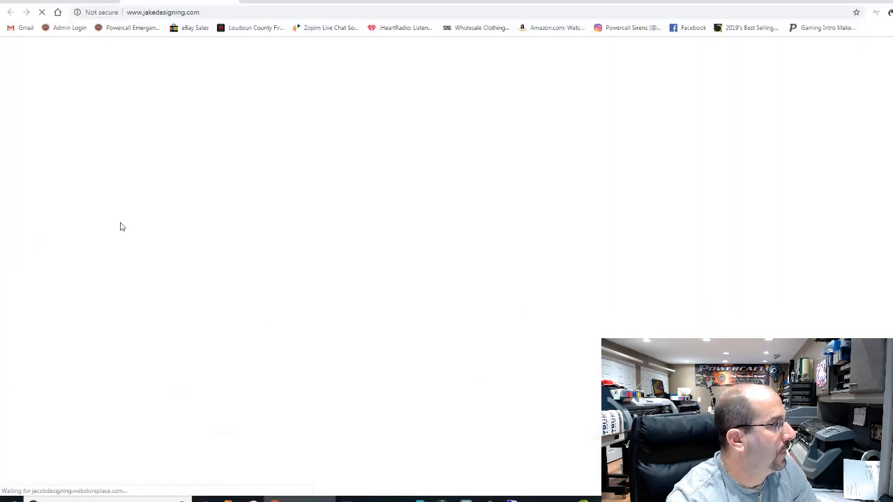
pyautogui.scroll(-3, 317, 263)
pyautogui.scroll(-5, 317, 263)
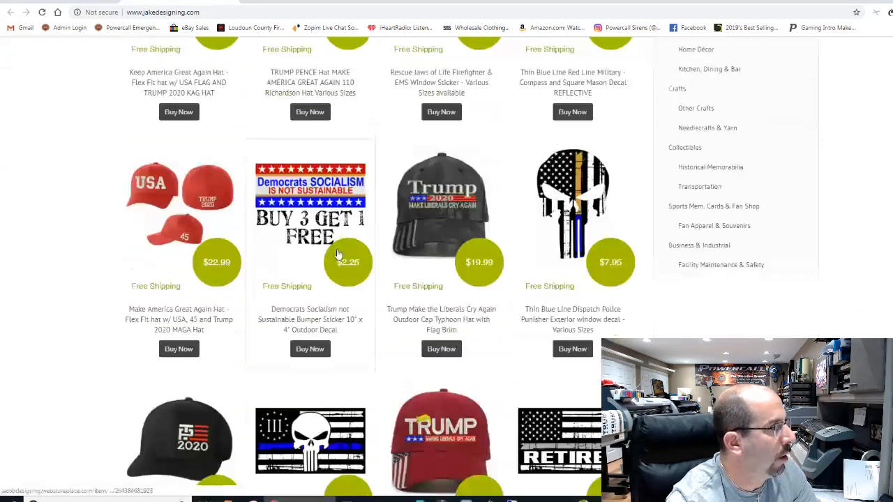
pyautogui.scroll(-2, 338, 255)
pyautogui.scroll(-1, 385, 250)
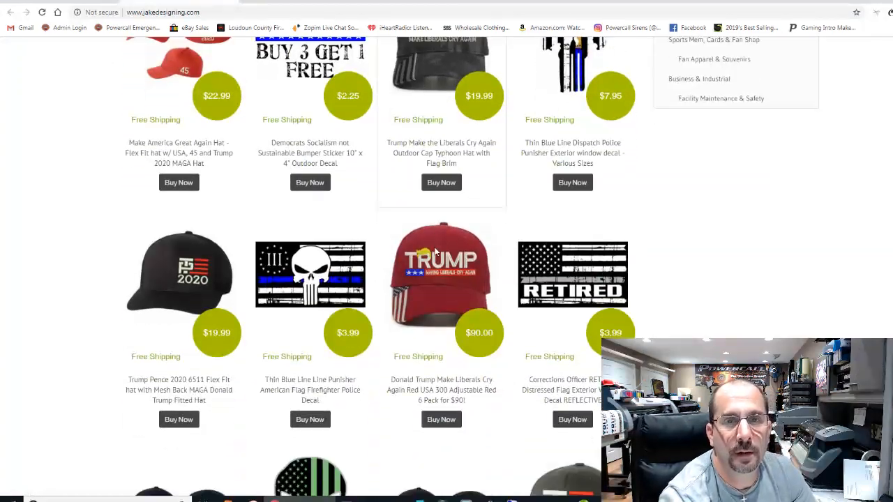
pyautogui.scroll(-1, 443, 251)
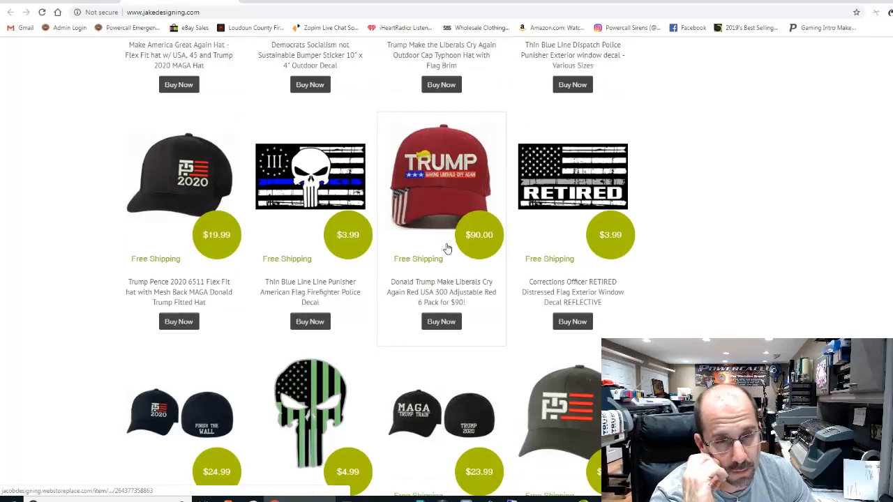
pyautogui.scroll(-6, 448, 248)
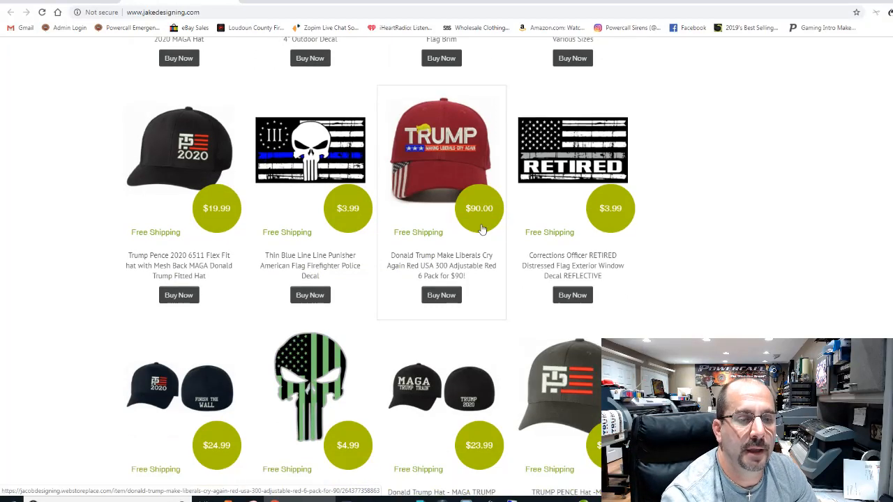
pyautogui.scroll(10, 435, 267)
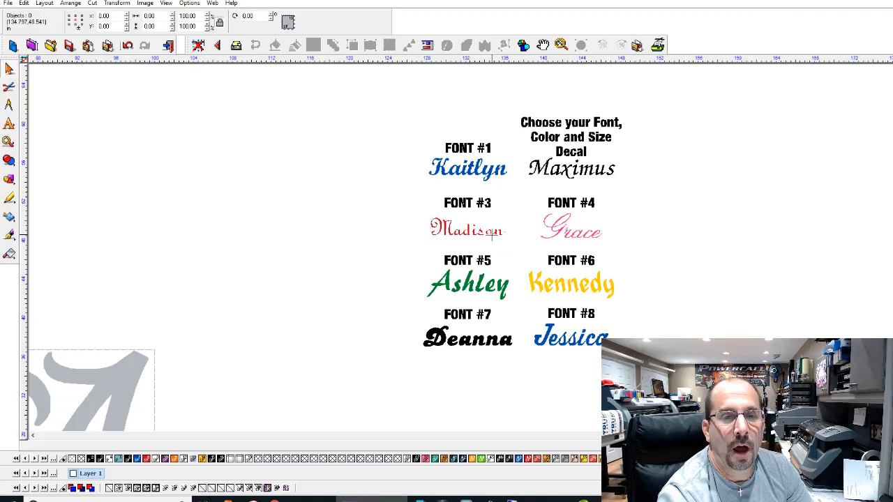
# In CADlink, copy the yellow FONT #6 name sample, undo the font chart import, and paste the sample into the empty area
pyautogui.scroll(3, 488, 238)
pyautogui.scroll(-2, 481, 245)
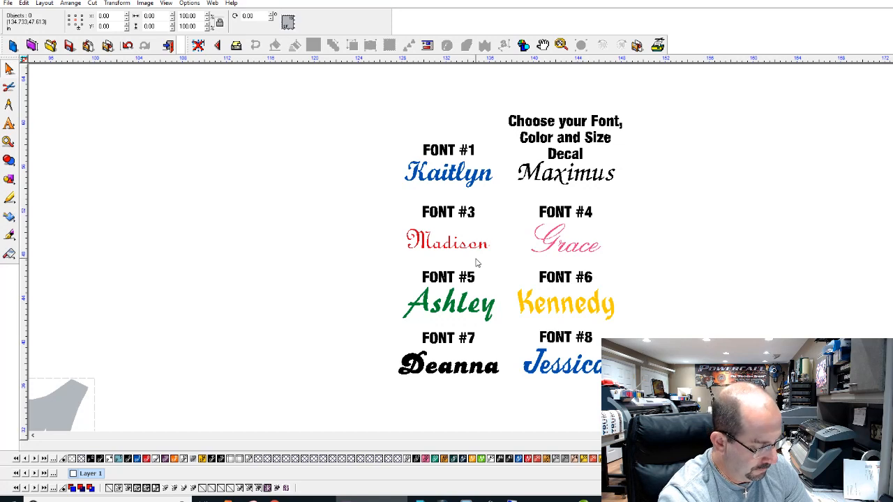
pyautogui.click(585, 304)
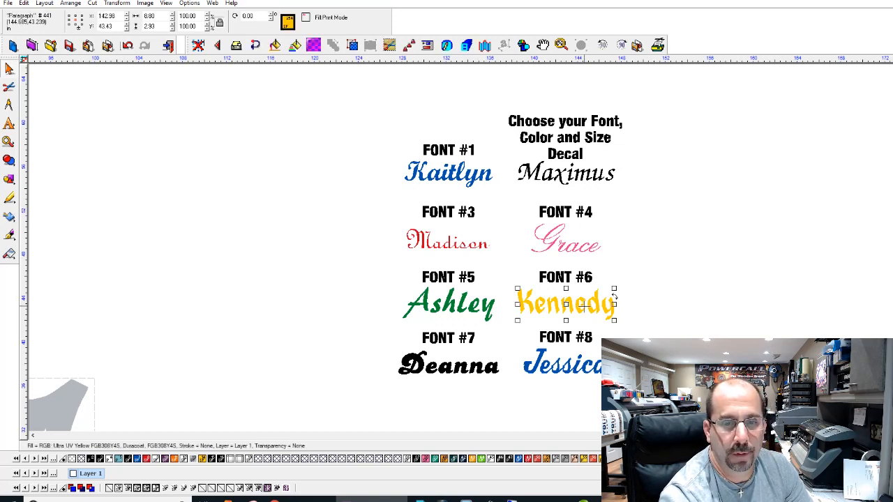
pyautogui.hotkey('ctrl', 'z')
pyautogui.hotkey('ctrl', 'z')
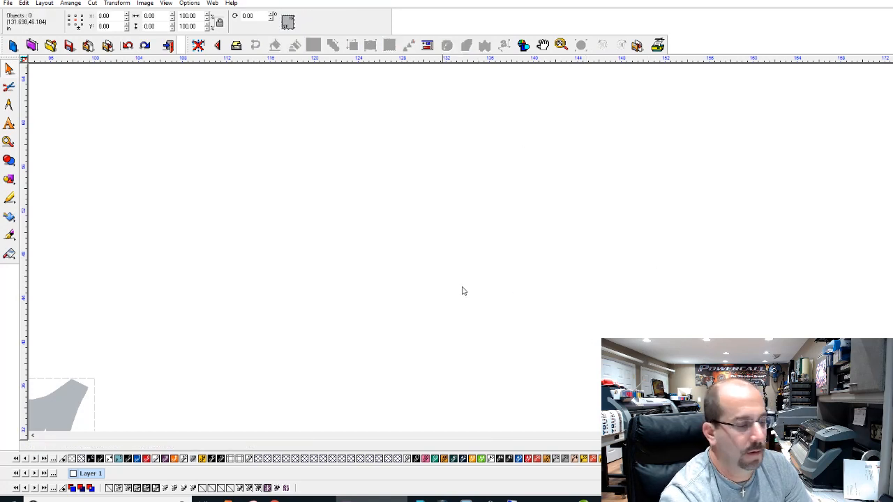
pyautogui.hotkey('ctrl', 'v')
pyautogui.click(399, 244)
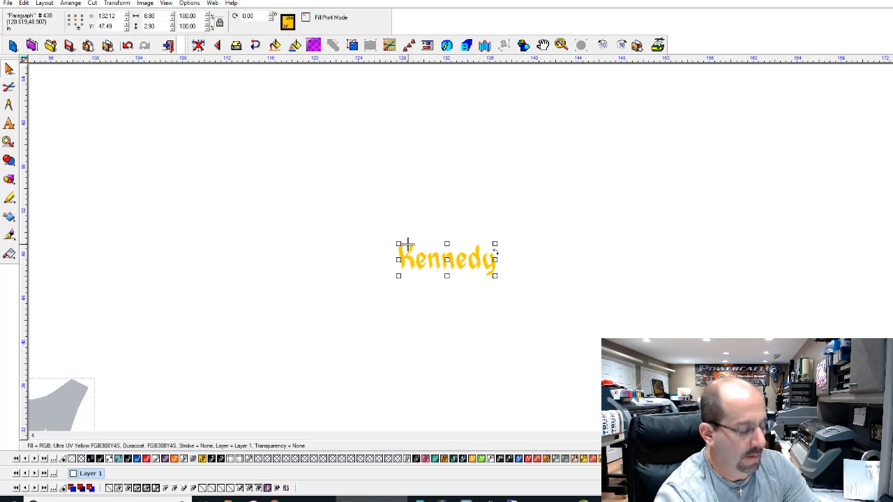
# Replace the FONT #6 sample text with the ordered name and set its height to 2 inches
pyautogui.press('F5')
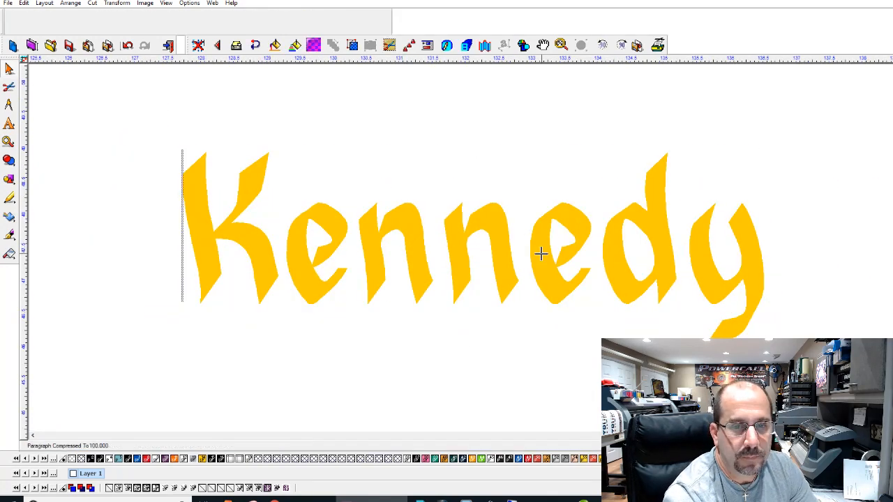
pyautogui.doubleClick(541, 256)
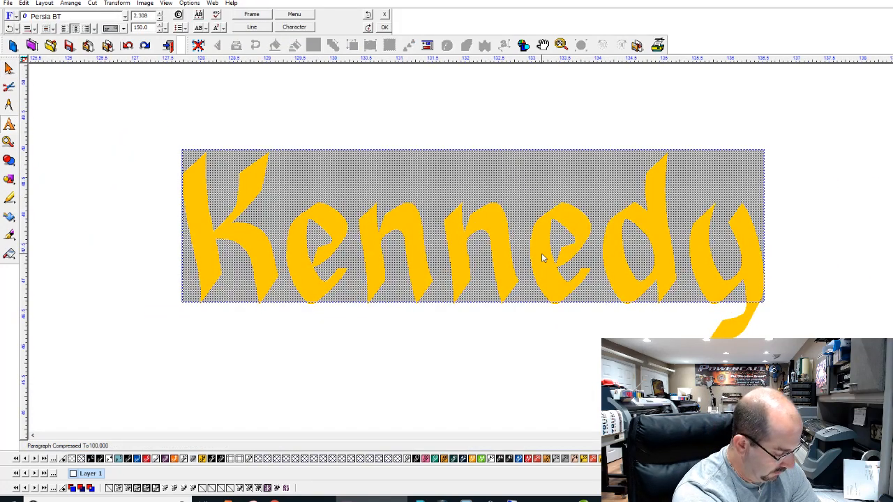
pyautogui.write('Maxwell')
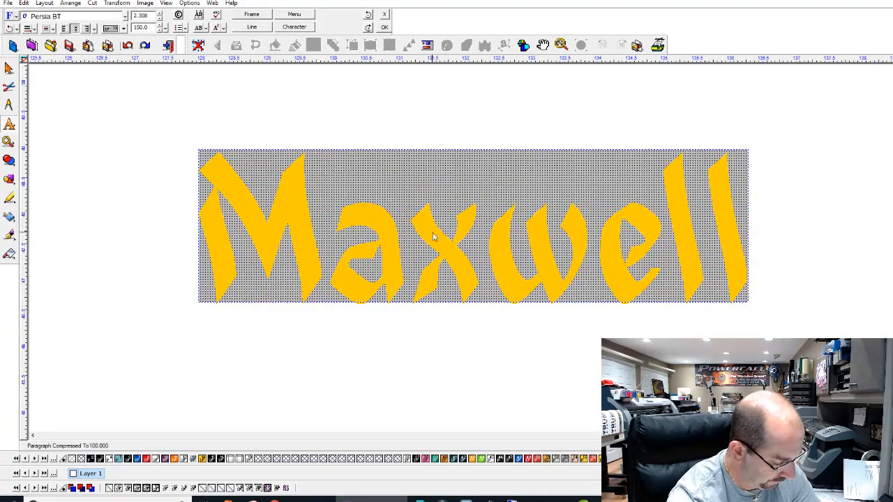
pyautogui.click(410, 118)
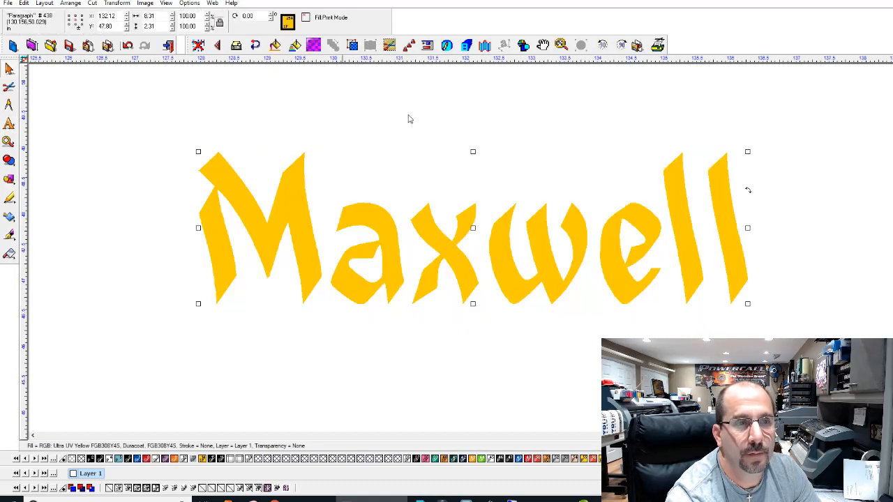
pyautogui.doubleClick(148, 27)
pyautogui.write('2')
pyautogui.press('Return')
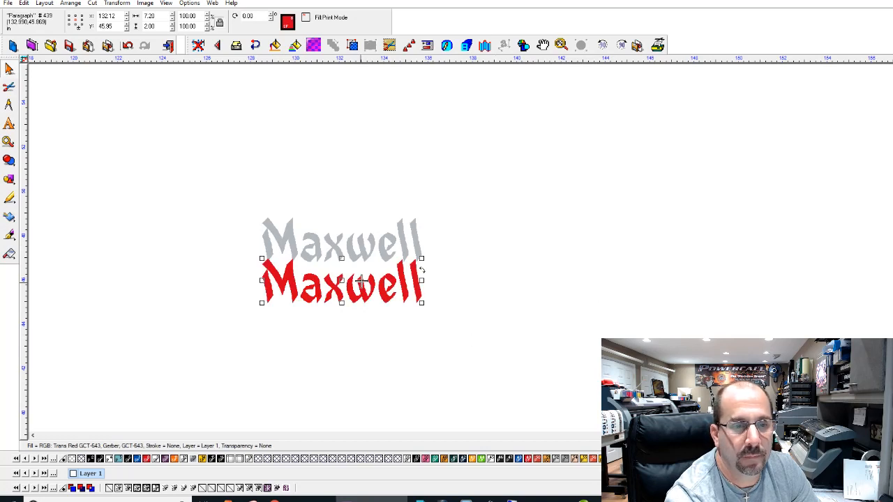
# Separate the red name decal from the silver one and add Power Weed borders with a 0.10 offset around both
pyautogui.moveTo(479, 352); pyautogui.dragTo(215, 265)
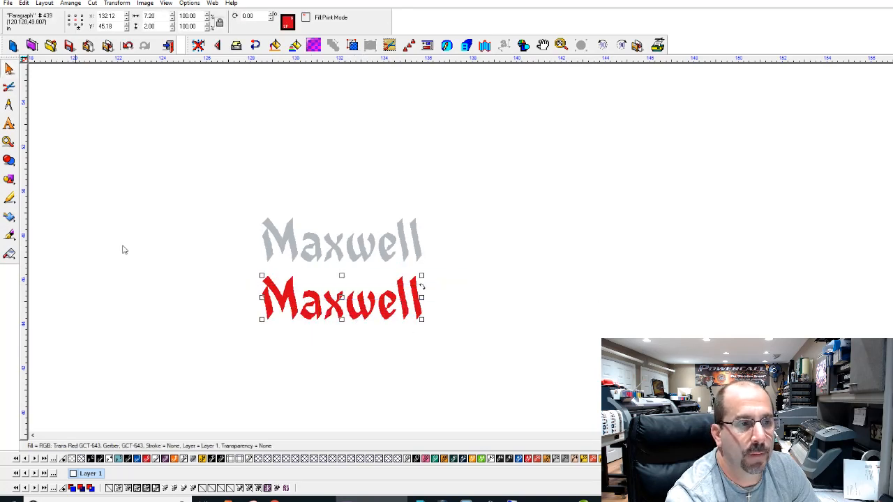
pyautogui.click(10, 179)
pyautogui.click(171, 185)
pyautogui.click(372, 15)
pyautogui.moveTo(197, 162); pyautogui.dragTo(387, 281)
pyautogui.moveTo(270, 249); pyautogui.dragTo(271, 249)
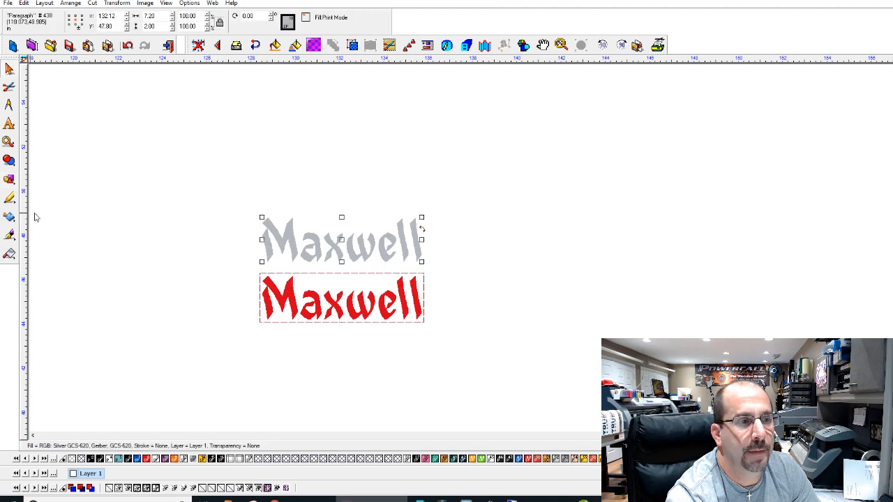
pyautogui.click(9, 180)
pyautogui.click(171, 185)
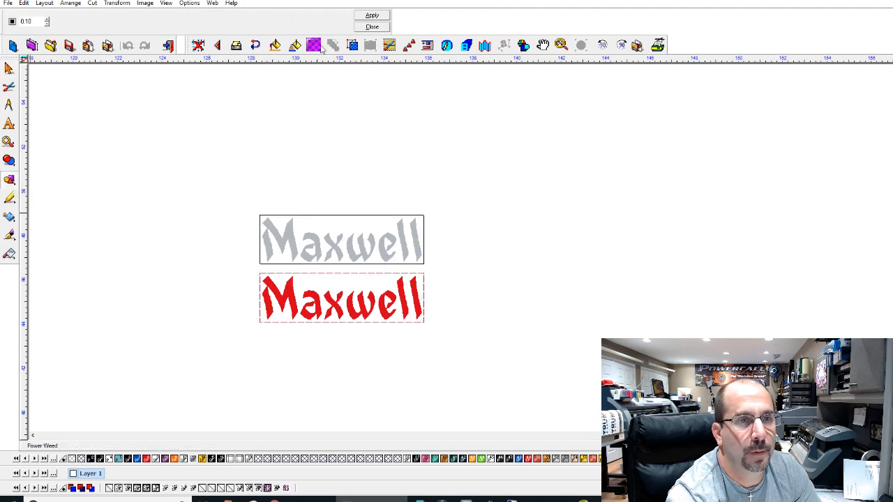
pyautogui.click(372, 15)
# Move both bordered name decals directly above the red Pine Mountain Valley decal and nudge them into alignment with it
pyautogui.scroll(-3, 368, 429)
pyautogui.moveTo(505, 239); pyautogui.dragTo(439, 186)
pyautogui.moveTo(465, 215); pyautogui.dragTo(165, 320)
pyautogui.scroll(3, 166, 319)
pyautogui.press('Right')
pyautogui.press('Right')
pyautogui.press('Right')
pyautogui.press('Right')
pyautogui.press('Right')
pyautogui.press('Right')
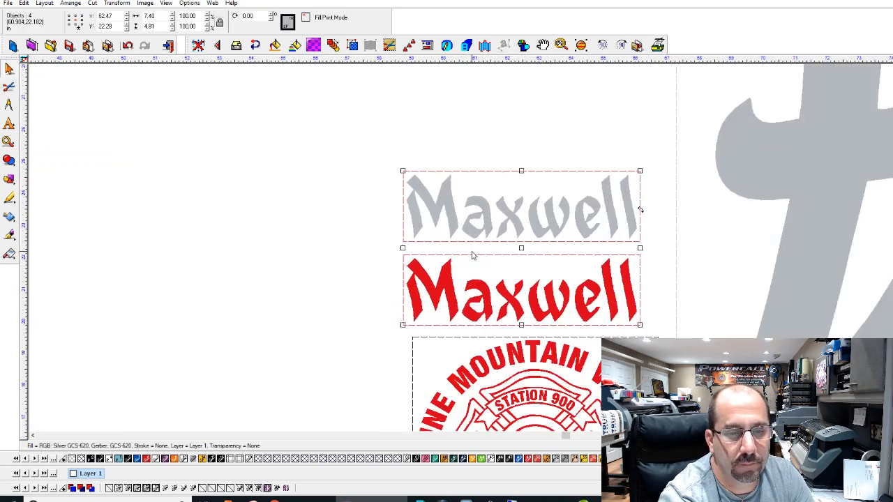
pyautogui.press('Down')
pyautogui.press('Down')
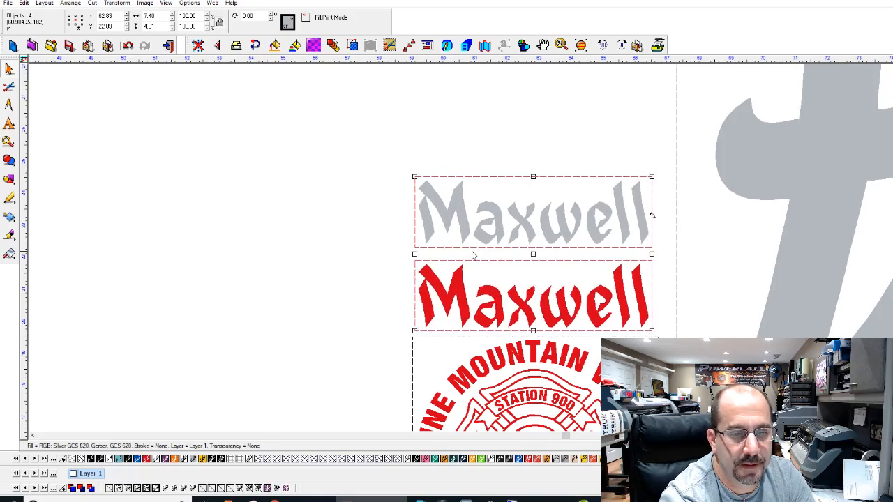
pyautogui.press('Left')
# Move the silver name decal with its border to the empty area beyond the black star and save the drawing
pyautogui.scroll(-2, 472, 251)
pyautogui.moveTo(435, 202); pyautogui.dragTo(434, 202)
pyautogui.scroll(-2, 440, 224)
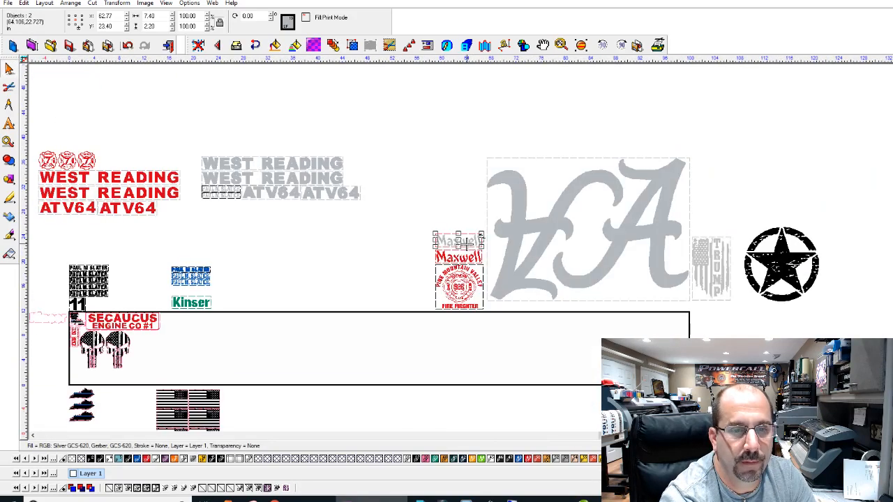
pyautogui.moveTo(795, 268); pyautogui.dragTo(850, 290)
pyautogui.hotkey('ctrl', 's')
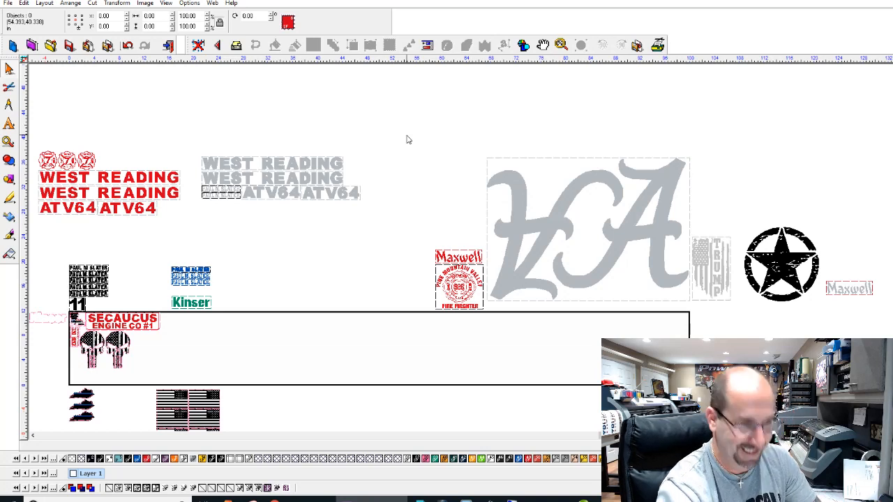
# Import A Alabama.CDL from the Our Graphic Images1 folder into the drawing
pyautogui.click(87, 46)
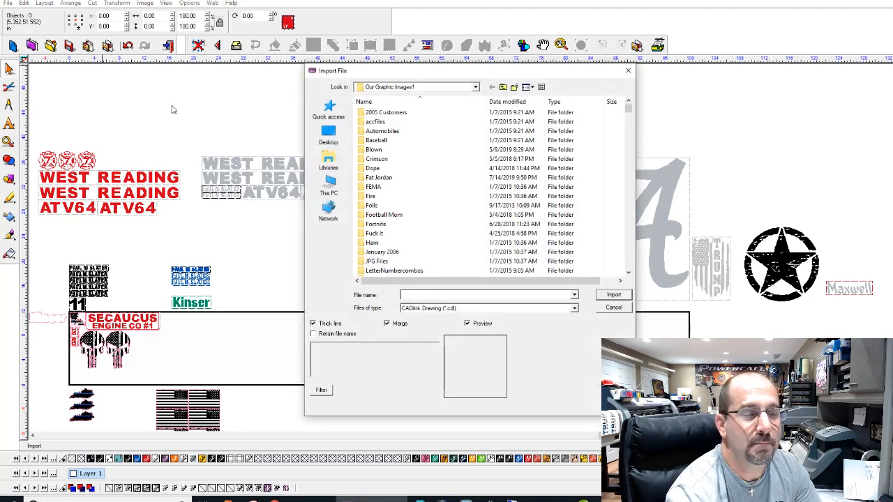
pyautogui.click(406, 179)
pyautogui.press('a')
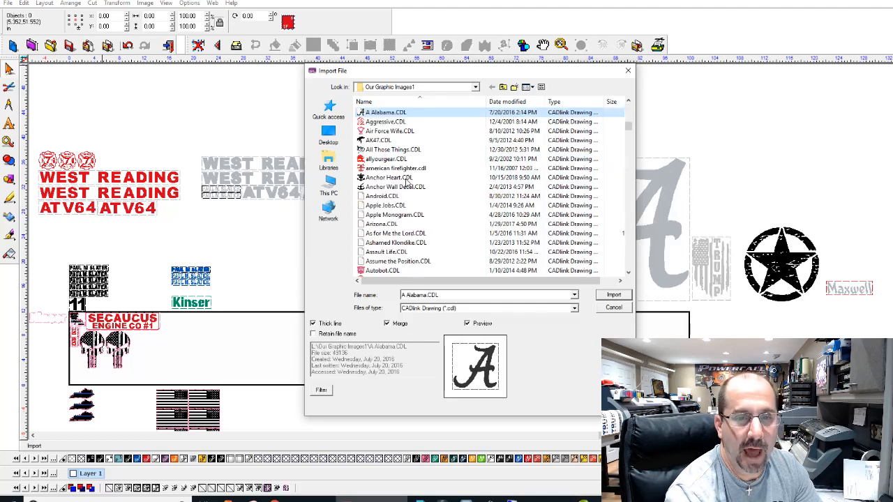
pyautogui.press('Return')
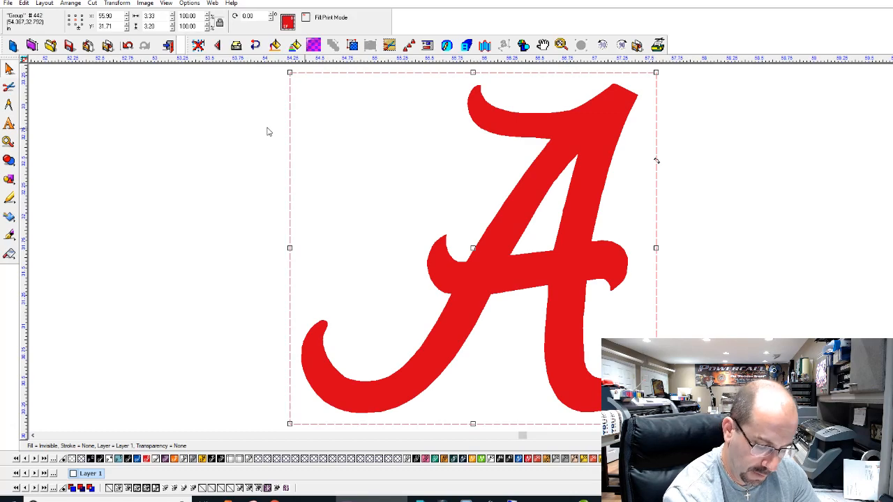
# Place the imported red Alabama A just above the start of the red name decal, leaving a narrow gap
pyautogui.scroll(-2, 472, 251)
pyautogui.scroll(-3, 477, 241)
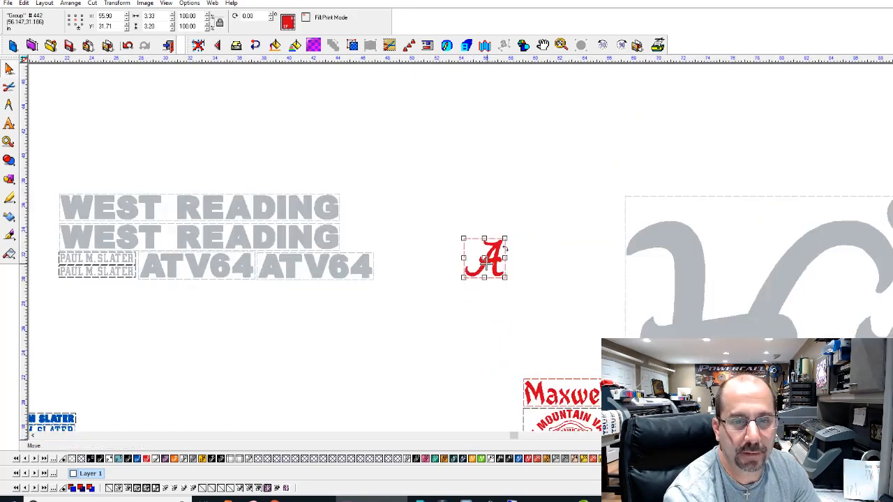
pyautogui.scroll(2, 488, 252)
pyautogui.scroll(-1, 482, 248)
pyautogui.moveTo(480, 246); pyautogui.dragTo(548, 356)
pyautogui.scroll(3, 547, 355)
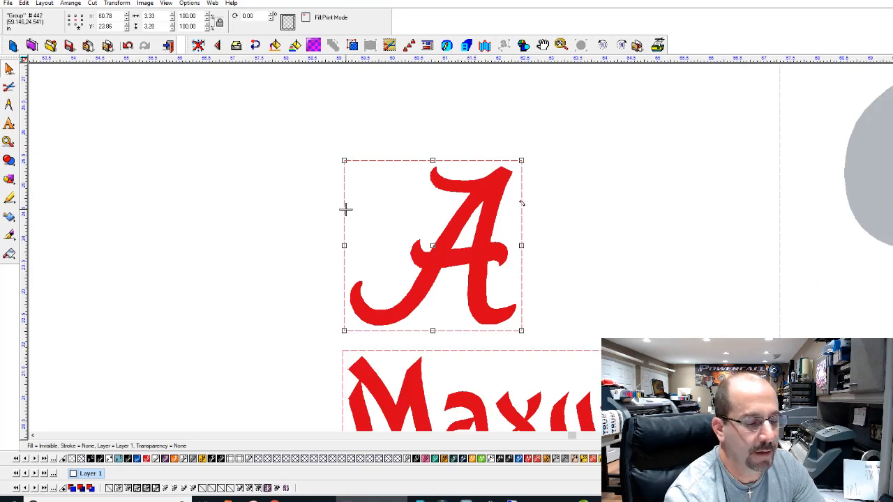
pyautogui.press('Down')
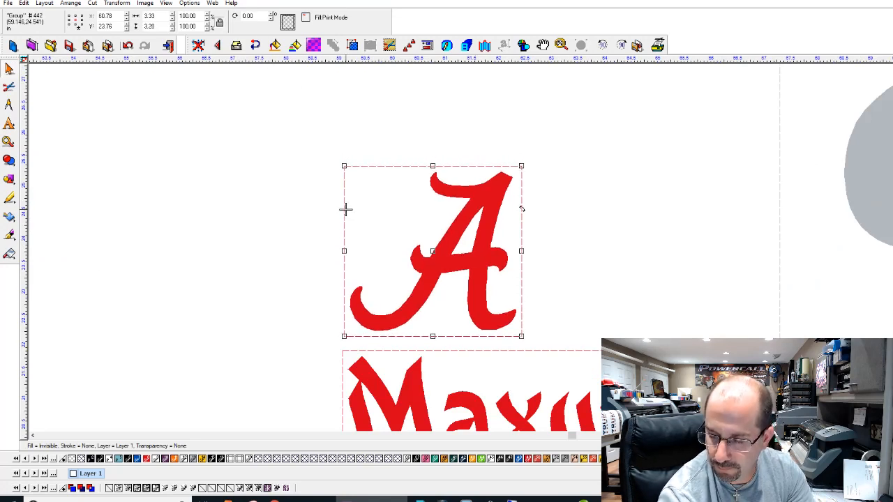
pyautogui.press('Down')
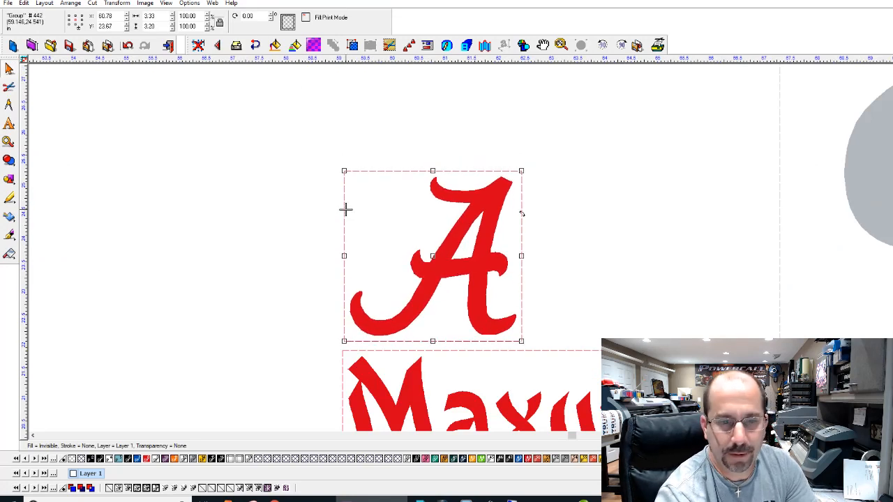
# Duplicate the red Alabama A, place the copy right beside the original, and save the drawing
pyautogui.scroll(-1, 346, 208)
pyautogui.hotkey('ctrl', 'd')
pyautogui.scroll(-1, 526, 272)
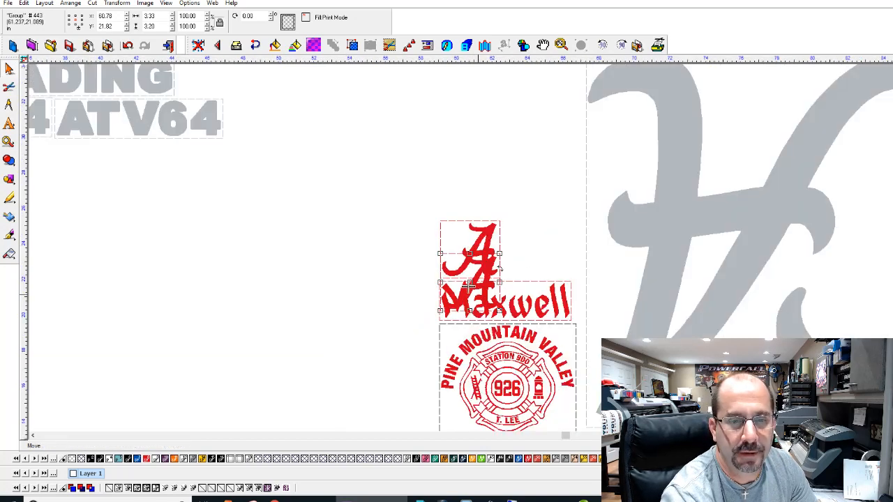
pyautogui.moveTo(499, 267); pyautogui.dragTo(534, 251)
pyautogui.scroll(-3, 534, 250)
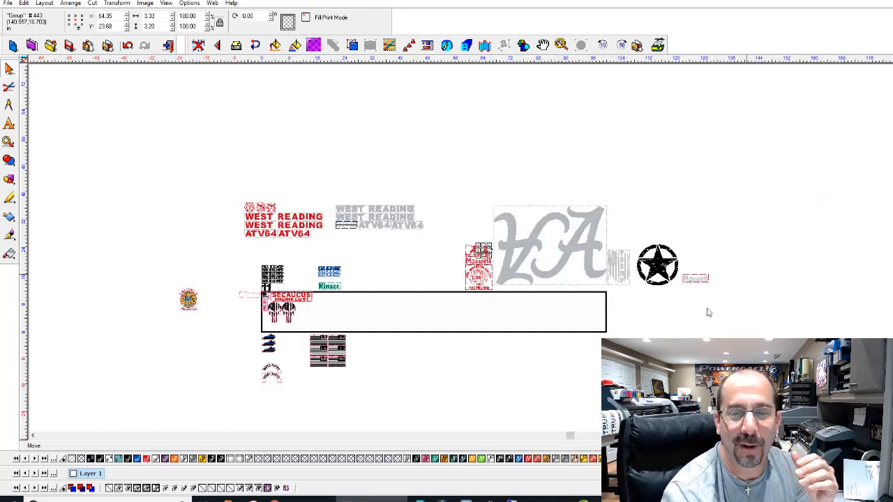
pyautogui.scroll(1, 665, 258)
pyautogui.scroll(2, 460, 242)
pyautogui.scroll(-1, 469, 263)
pyautogui.scroll(1, 462, 267)
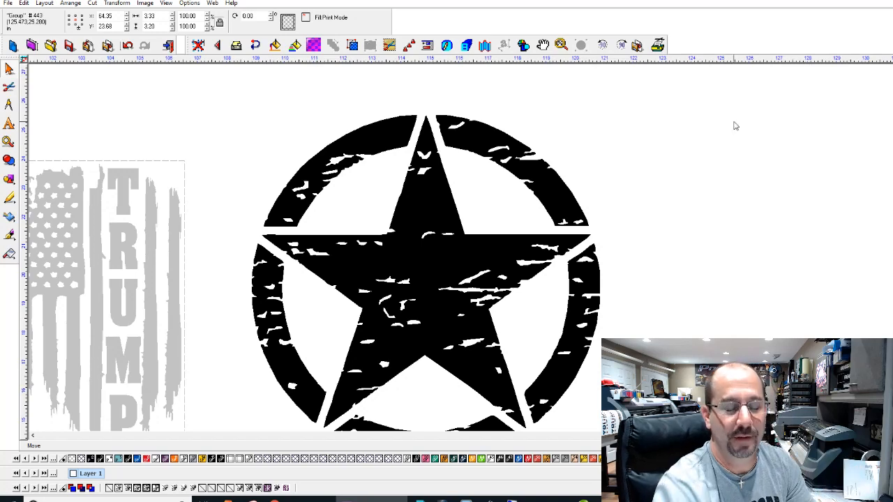
pyautogui.scroll(-3, 763, 181)
pyautogui.click(475, 244)
pyautogui.scroll(-2, 474, 245)
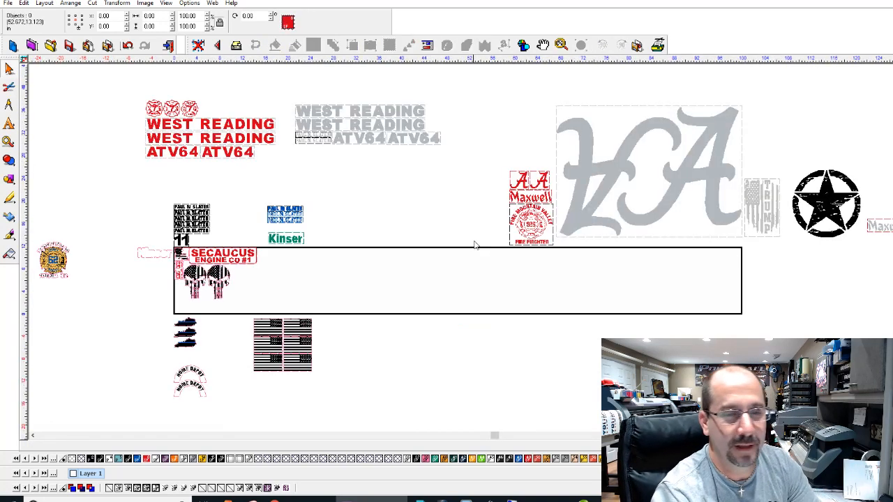
pyautogui.hotkey('ctrl', 's')
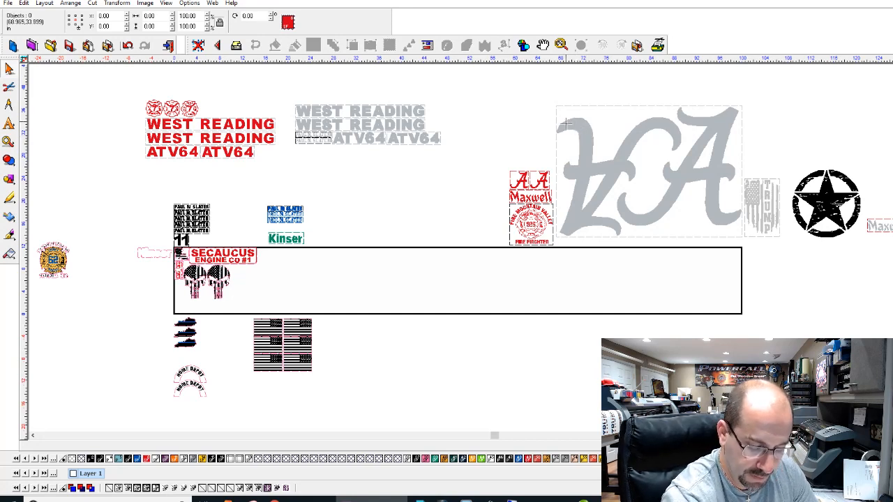
# Duplicate the pair of red Alabama A decals, fill the copies black and place them above the black name decals
pyautogui.click(561, 221)
pyautogui.moveTo(561, 223); pyautogui.dragTo(521, 180)
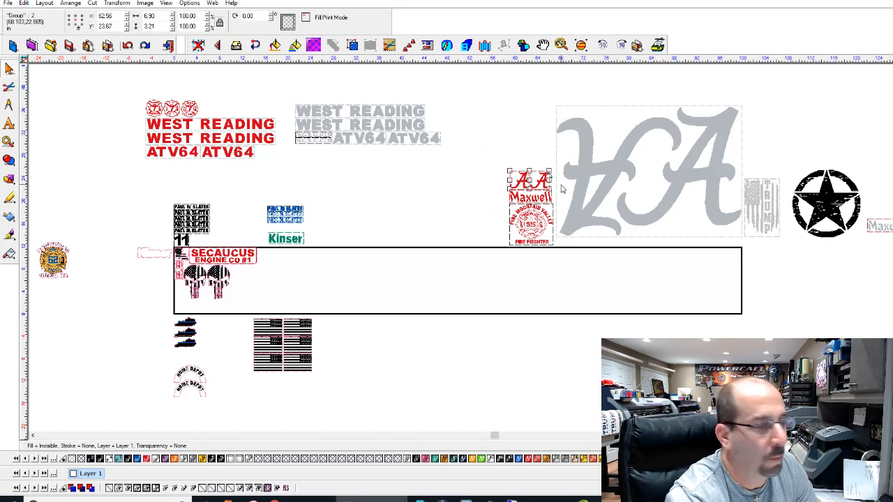
pyautogui.hotkey('ctrl', 'd')
pyautogui.click(892, 174)
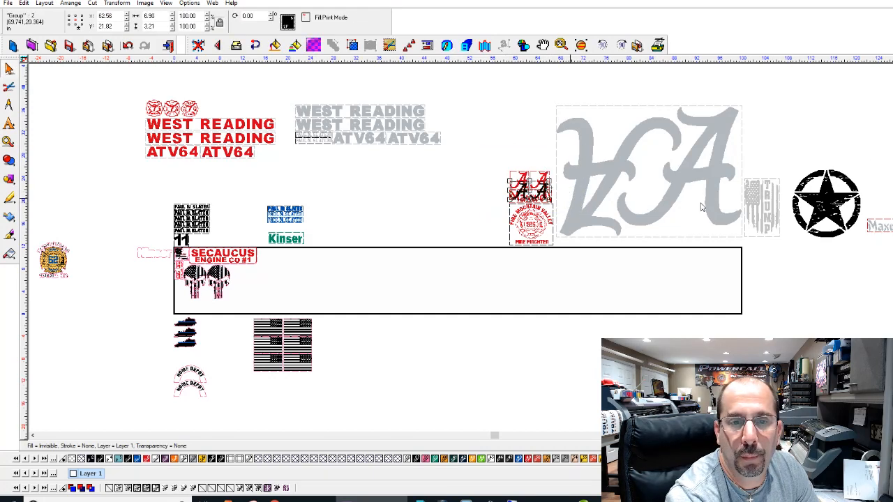
pyautogui.moveTo(537, 193); pyautogui.dragTo(190, 197)
pyautogui.scroll(5, 191, 198)
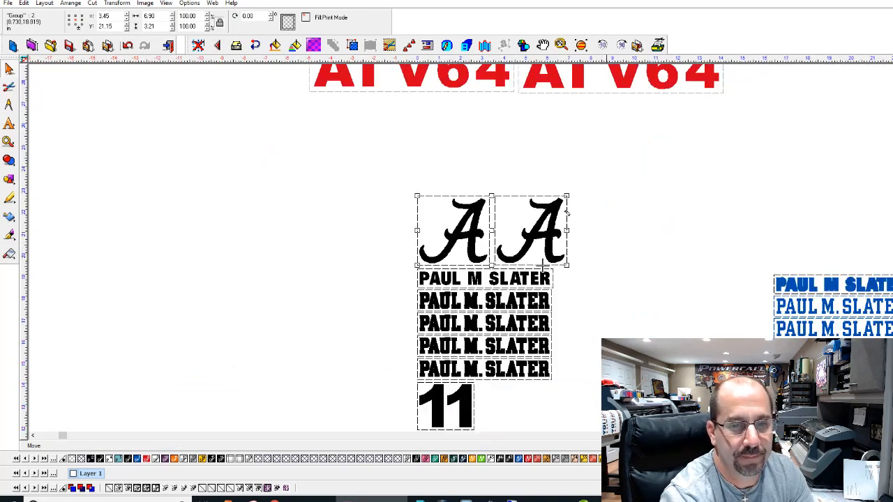
pyautogui.scroll(-5, 554, 207)
pyautogui.click(553, 207)
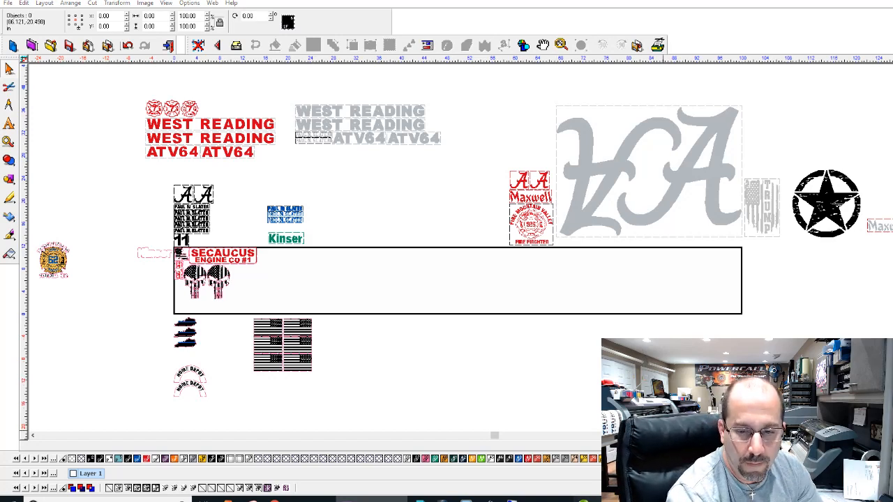
# Switch to CorelDRAW and bring up the 07122019ref.cdr layout
pyautogui.click(584, 500)
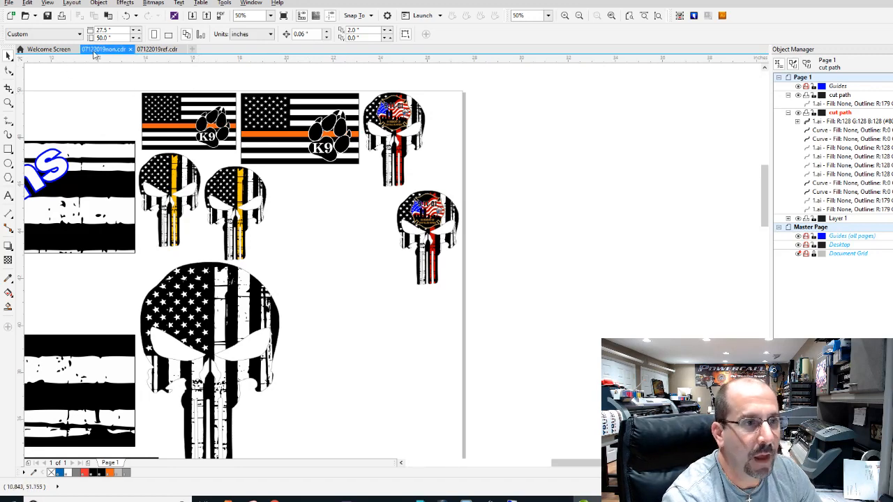
pyautogui.click(155, 47)
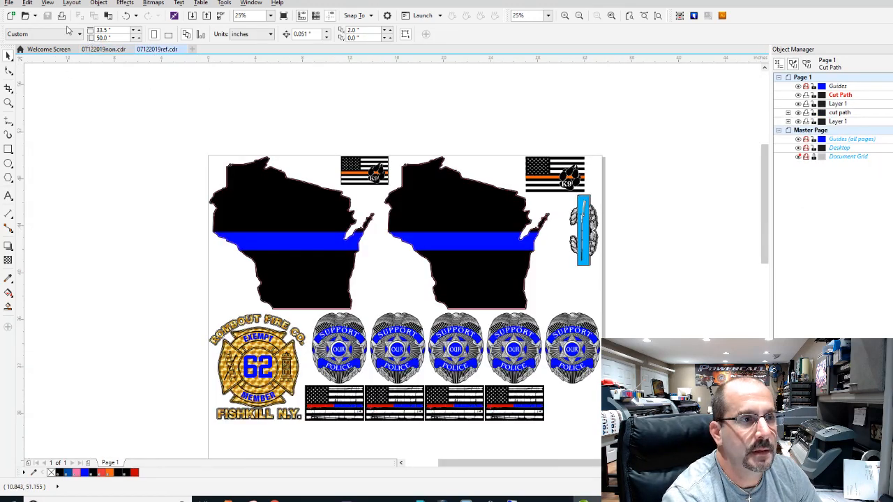
# Open United Flag Horizontal.cdr from the Tattered Designs folder, look over the flag's stripes and lettering, and close it
pyautogui.click(25, 15)
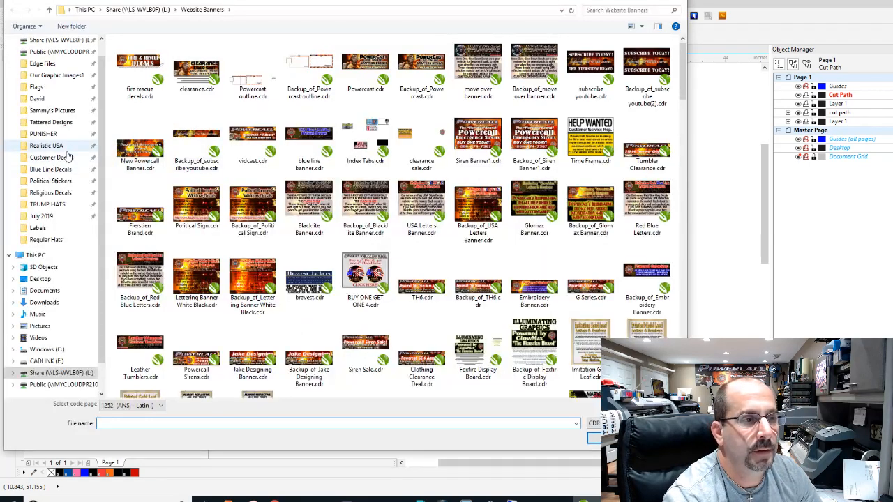
pyautogui.click(94, 123)
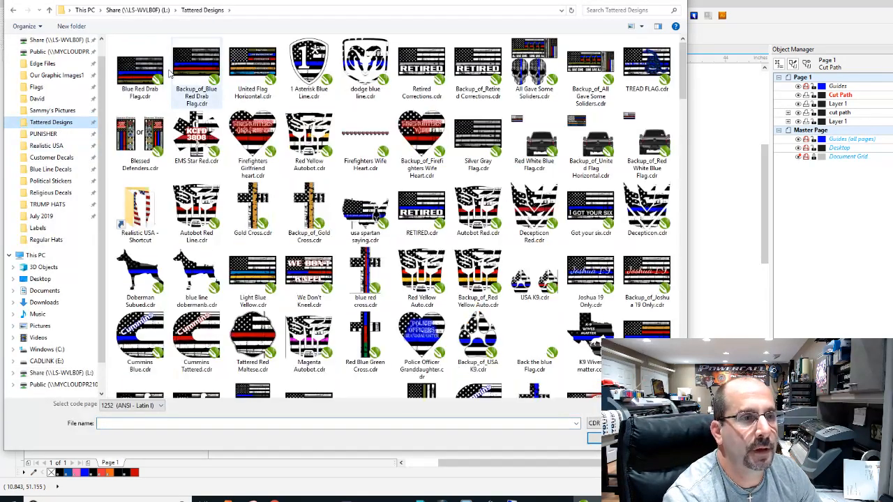
pyautogui.click(276, 56)
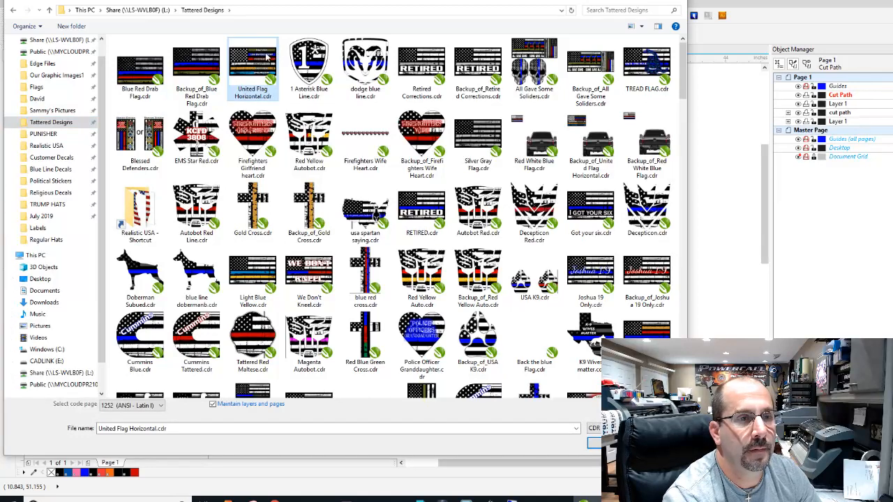
pyautogui.doubleClick(266, 57)
pyautogui.scroll(3, 475, 177)
pyautogui.scroll(-1, 330, 115)
pyautogui.scroll(1, 387, 246)
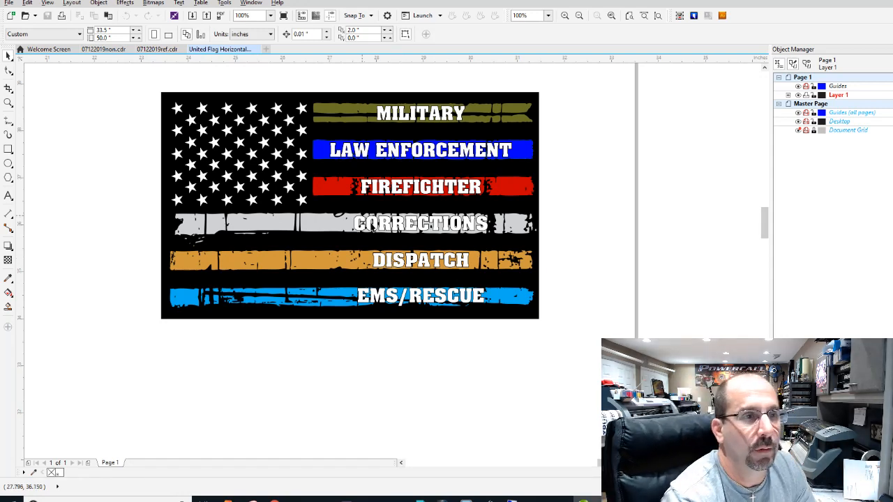
pyautogui.click(256, 51)
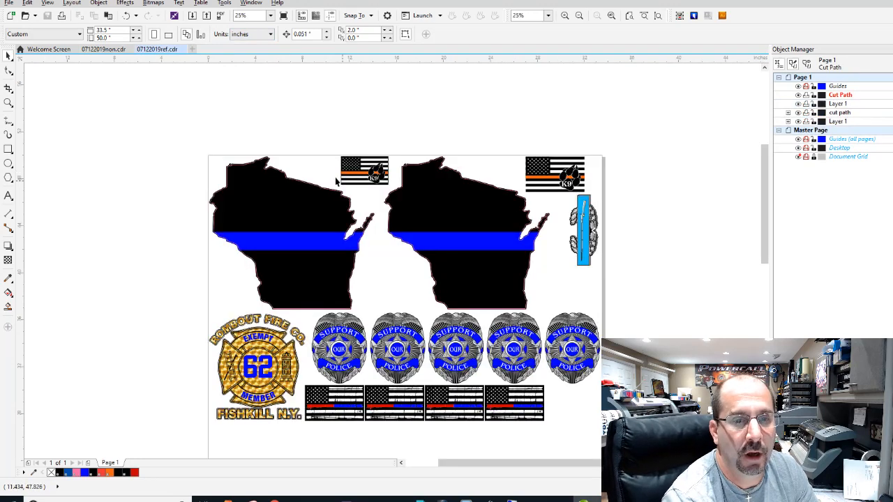
# Import Illinois Tattered.cdr from the Illinois subfolder of Tattered Designs and place it in the empty area below the flag decals
pyautogui.scroll(2, 332, 171)
pyautogui.scroll(-1, 377, 248)
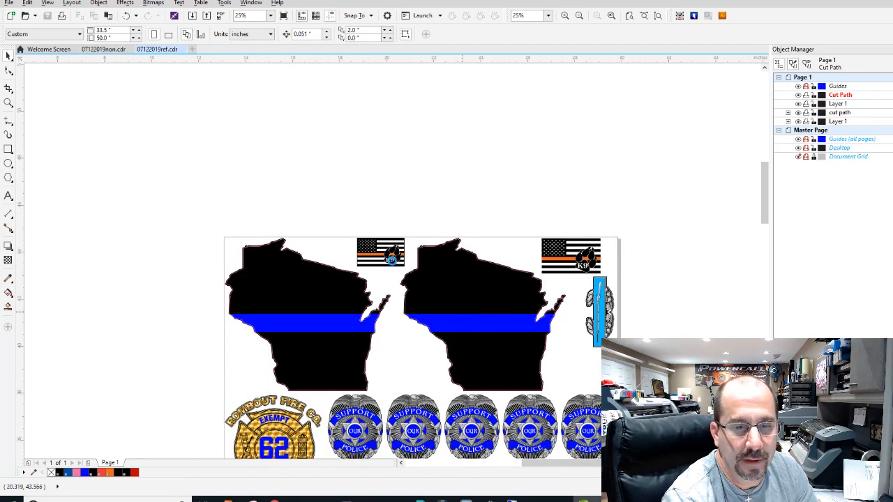
pyautogui.scroll(1, 392, 265)
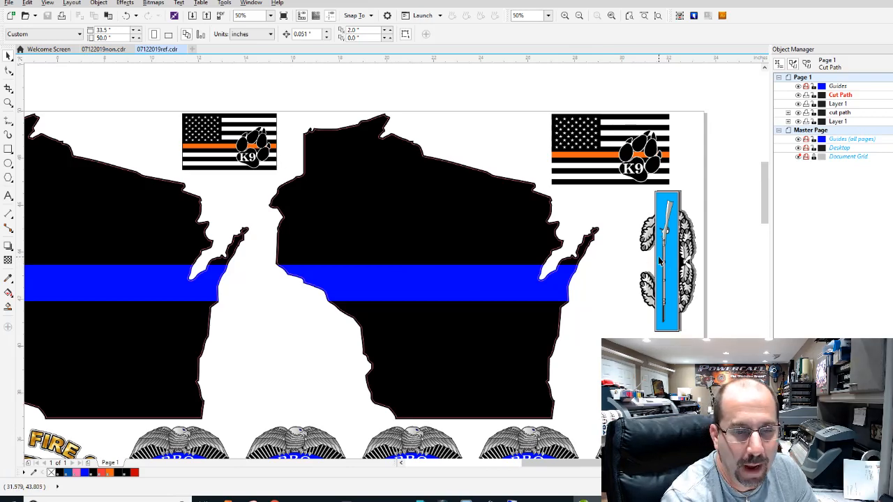
pyautogui.scroll(-1, 387, 260)
pyautogui.scroll(1, 394, 327)
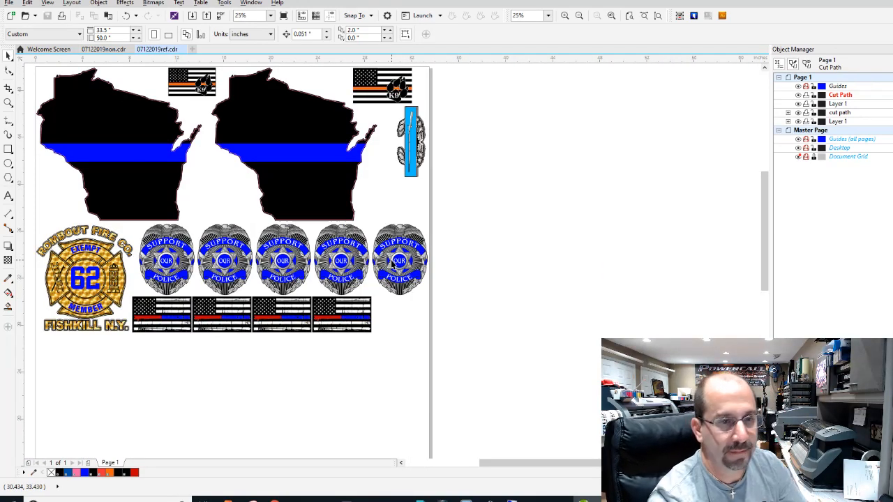
pyautogui.hotkey('ctrl', 'i')
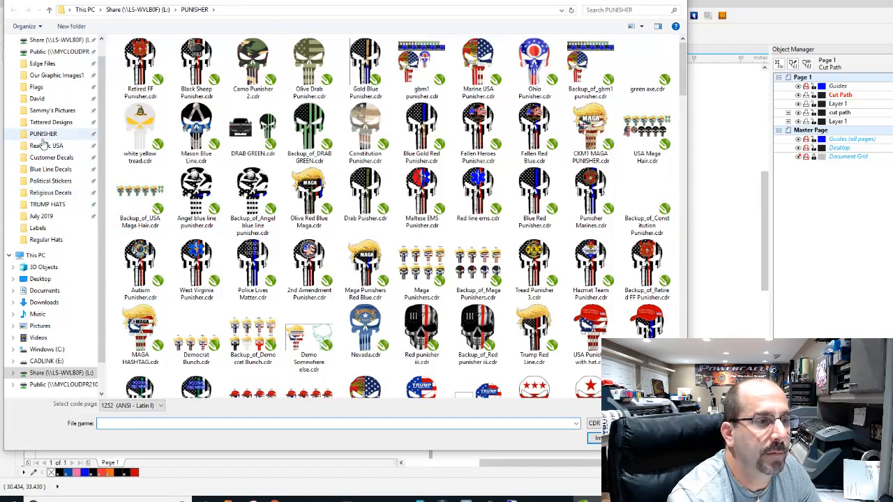
pyautogui.click(70, 122)
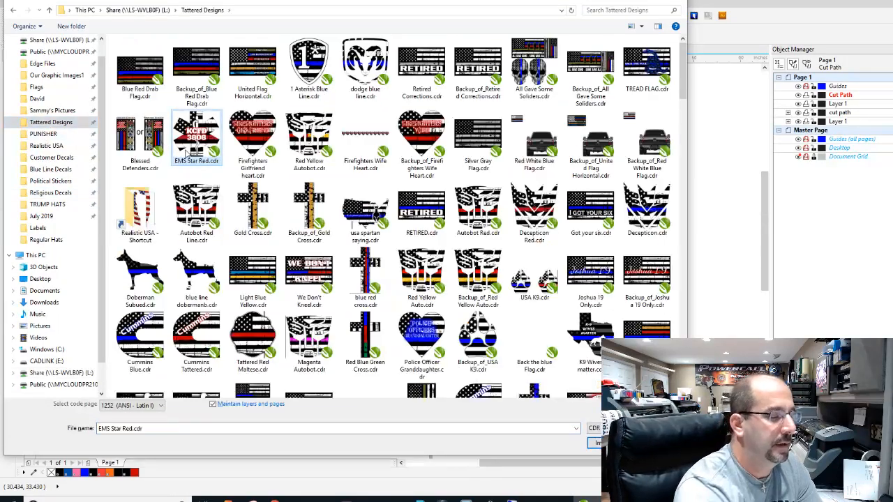
pyautogui.press('Return')
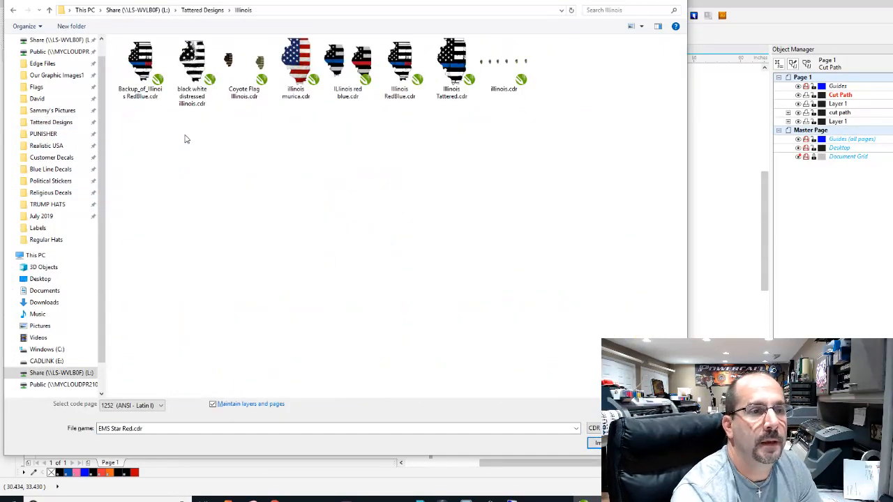
pyautogui.click(446, 73)
pyautogui.doubleClick(446, 73)
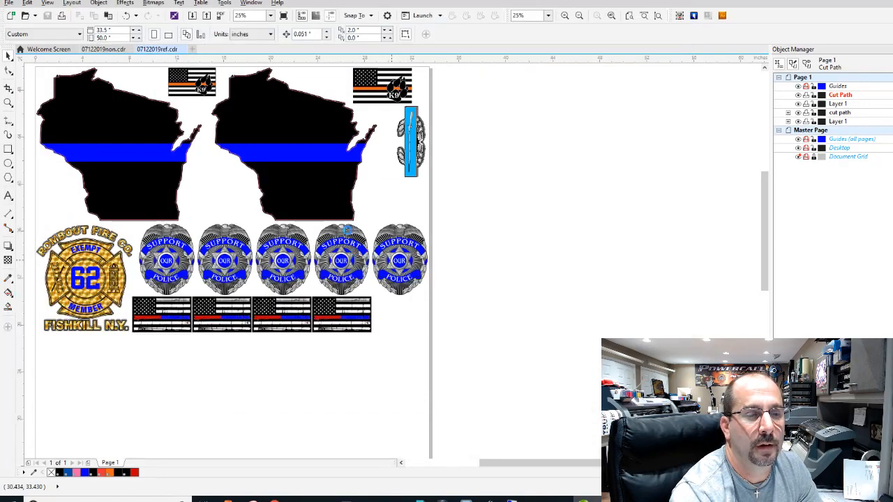
pyautogui.click(200, 345)
pyautogui.hotkey('shift', 'F2')
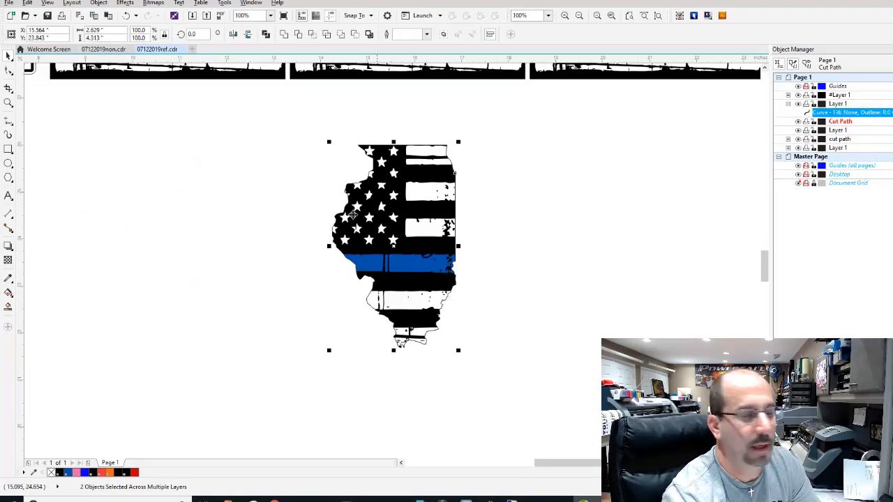
# Move the Illinois outline and artwork onto the sheet's original cut path and Layer 1 layers, and delete the extra imported layers
pyautogui.moveTo(859, 112); pyautogui.dragTo(830, 132)
pyautogui.click(832, 157)
pyautogui.click(837, 122)
pyautogui.keyDown('shift'); pyautogui.click(841, 96); pyautogui.keyUp('shift')
pyautogui.press('Delete')
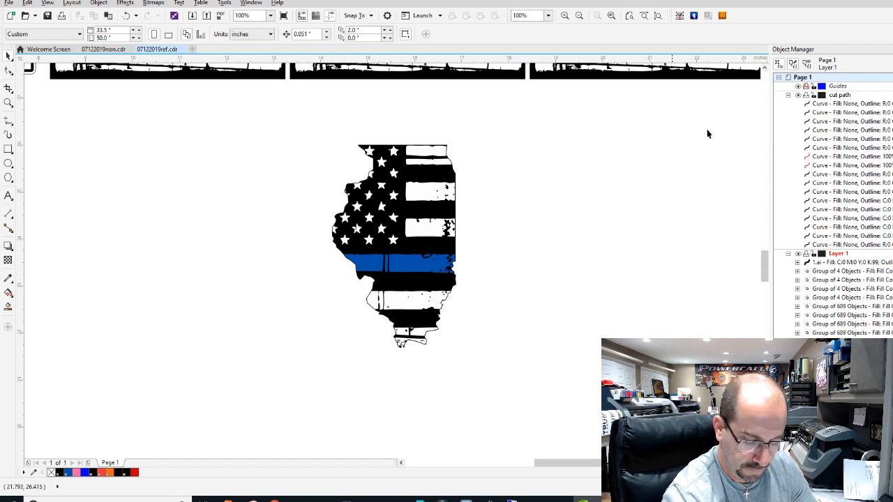
# Edit the clipped flag inside the Illinois decal and recolor its stripe to the bright blue of the other decals
pyautogui.moveTo(590, 380); pyautogui.dragTo(286, 110)
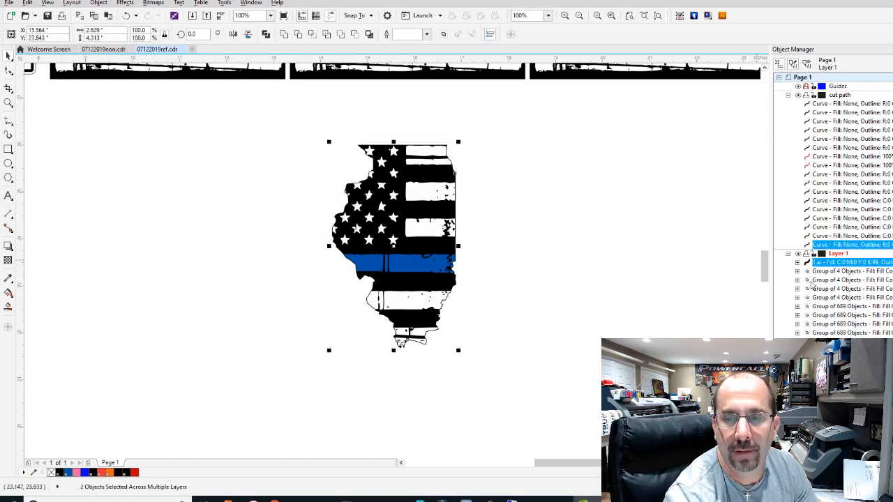
pyautogui.click(797, 263)
pyautogui.click(807, 271)
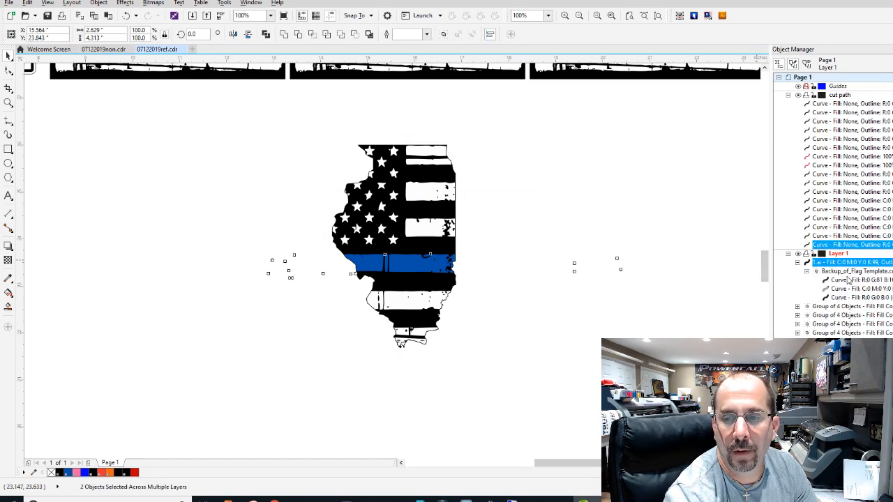
pyautogui.keyDown('ctrl'); pyautogui.click(451, 263); pyautogui.keyUp('ctrl')
# Set the height of the Illinois decal together with its cut outline to 4 inches
pyautogui.moveTo(604, 389); pyautogui.dragTo(279, 146)
pyautogui.moveTo(108, 38); pyautogui.dragTo(61, 38)
pyautogui.write('4')
pyautogui.press('Return')
# Place the Illinois decal just below the FISHKILL N.Y. lettering at the page's left edge, centered at about X 1.3, Y 25.2 inches
pyautogui.scroll(-1, 300, 196)
pyautogui.moveTo(433, 272); pyautogui.dragTo(119, 252)
pyautogui.scroll(1, 123, 250)
pyautogui.press('Left')
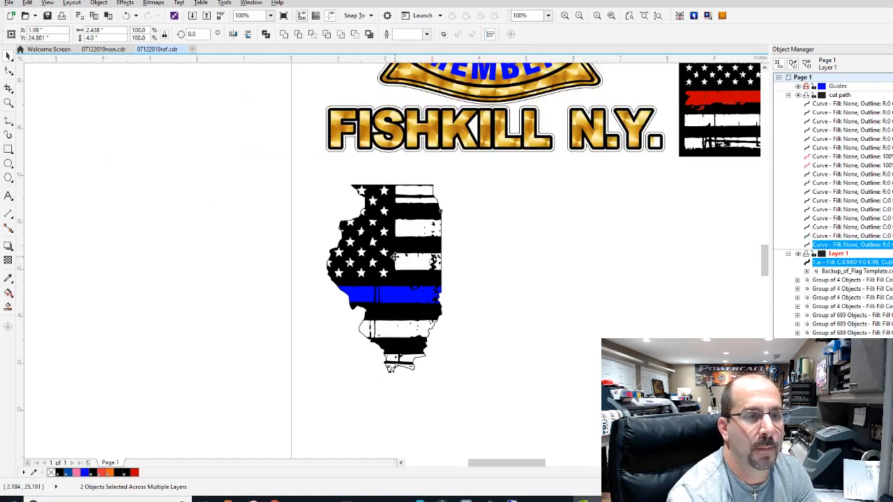
pyautogui.press('Up')
pyautogui.press('Up')
pyautogui.press('Left')
pyautogui.press('Left')
pyautogui.press('Left')
pyautogui.press('Left')
pyautogui.press('Left')
pyautogui.press('Left')
pyautogui.press('Left')
pyautogui.press('Left')
pyautogui.press('Left')
pyautogui.press('Left')
pyautogui.press('Left')
pyautogui.press('Left')
pyautogui.press('Left')
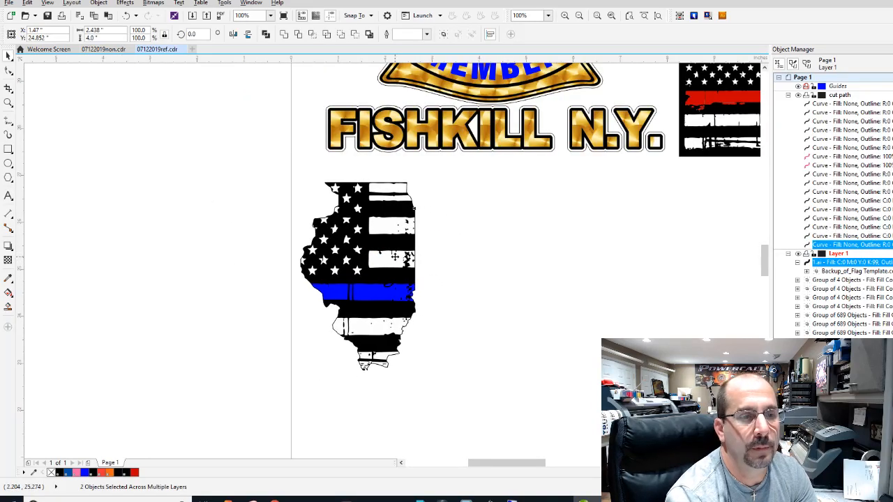
pyautogui.press('Up')
pyautogui.press('Up')
pyautogui.press('Up')
pyautogui.press('Up')
pyautogui.press('Up')
pyautogui.press('Up')
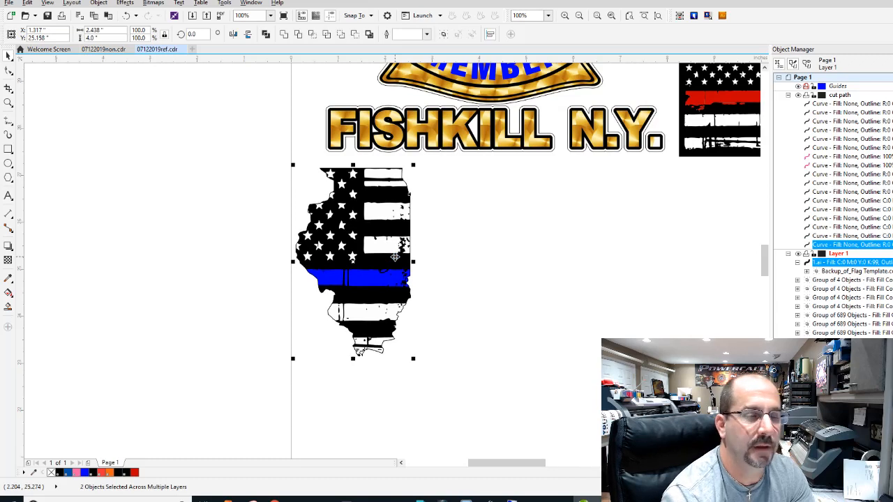
# Examine the fine ornament and star detail of the Support Our Police badges up close
pyautogui.scroll(-1, 394, 262)
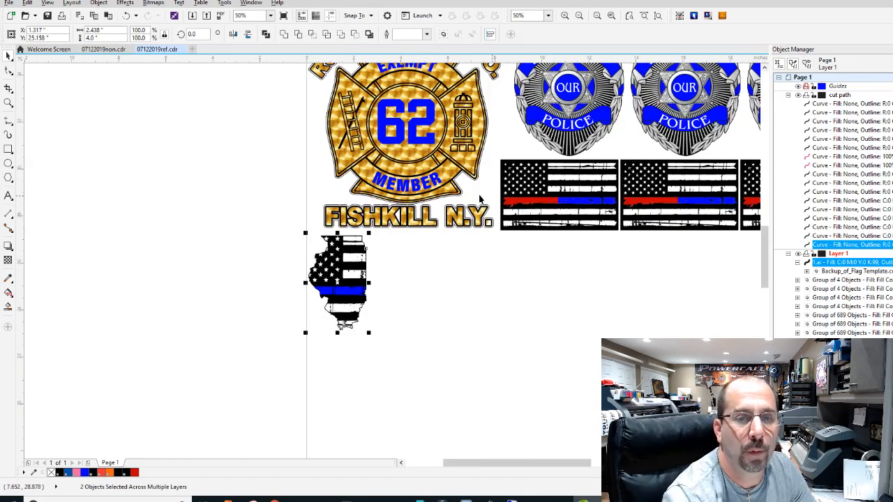
pyautogui.scroll(-1, 582, 170)
pyautogui.scroll(1, 409, 194)
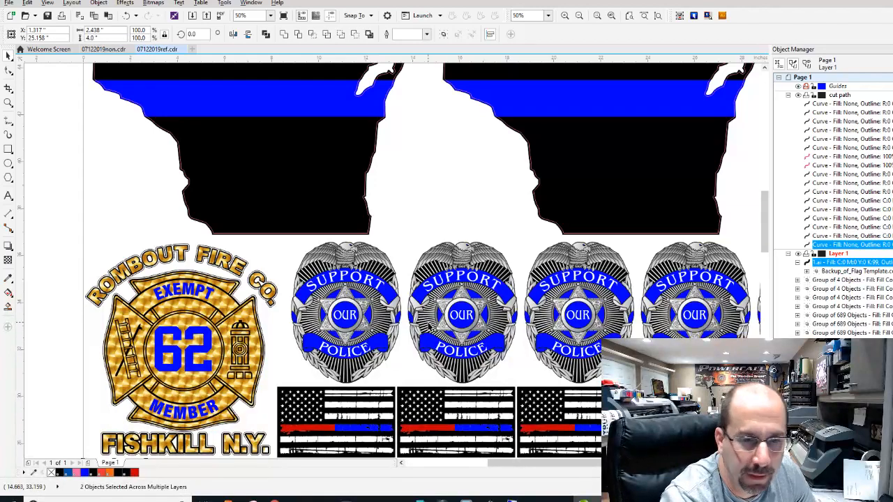
pyautogui.scroll(3, 447, 314)
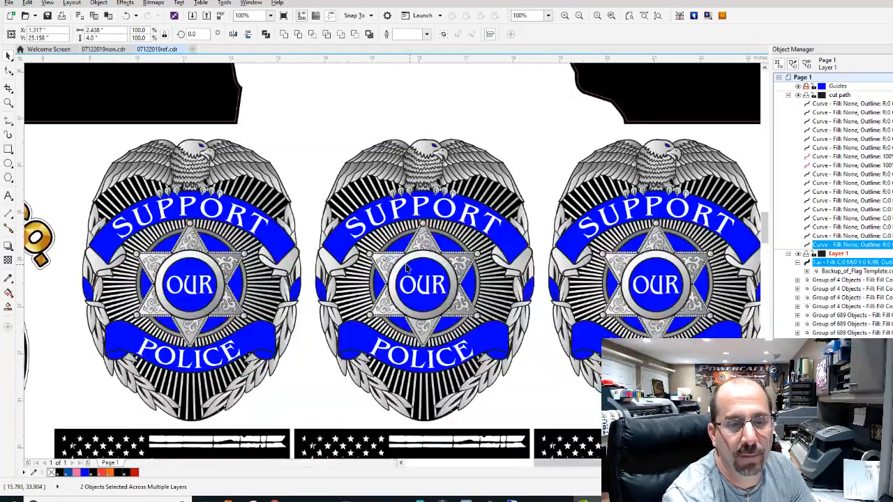
pyautogui.scroll(1, 392, 264)
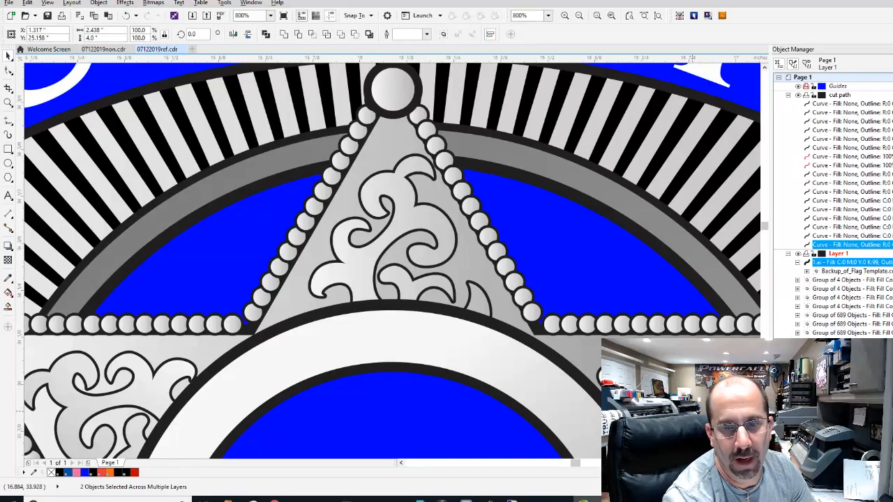
pyautogui.scroll(-3, 371, 246)
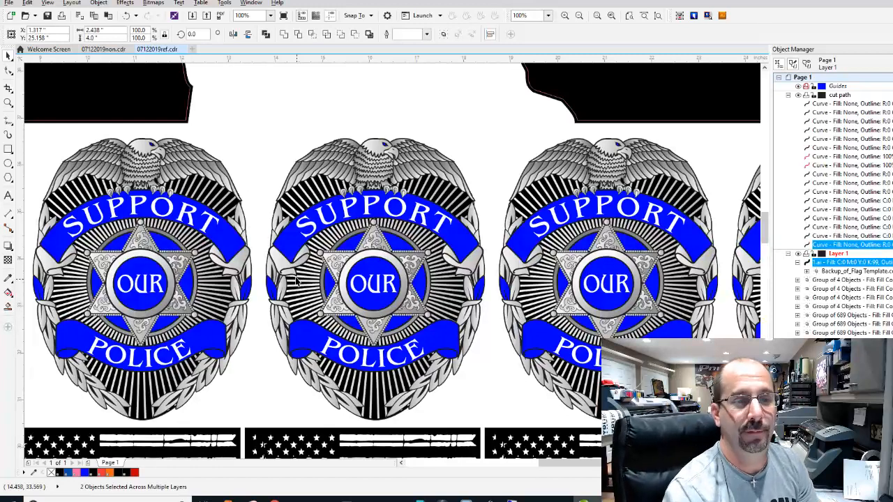
pyautogui.scroll(-2, 296, 280)
pyautogui.scroll(1, 291, 371)
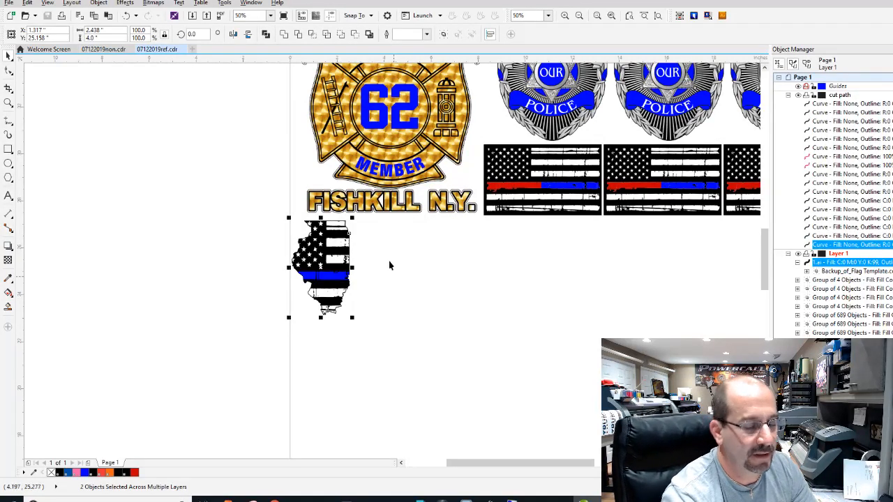
# Find "officer" in the Texas subfolder of Tattered Designs, import Texas Police Officer.cdr, and place it below the flags
pyautogui.click(447, 388)
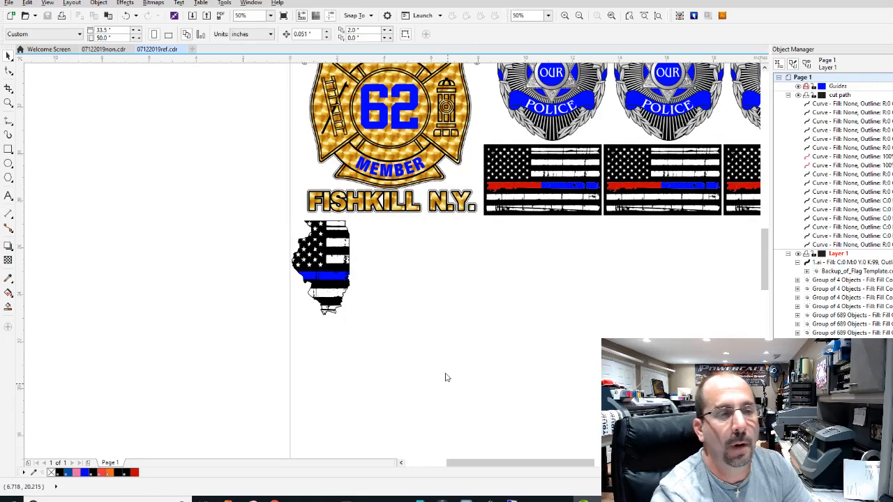
pyautogui.hotkey('ctrl', 'i')
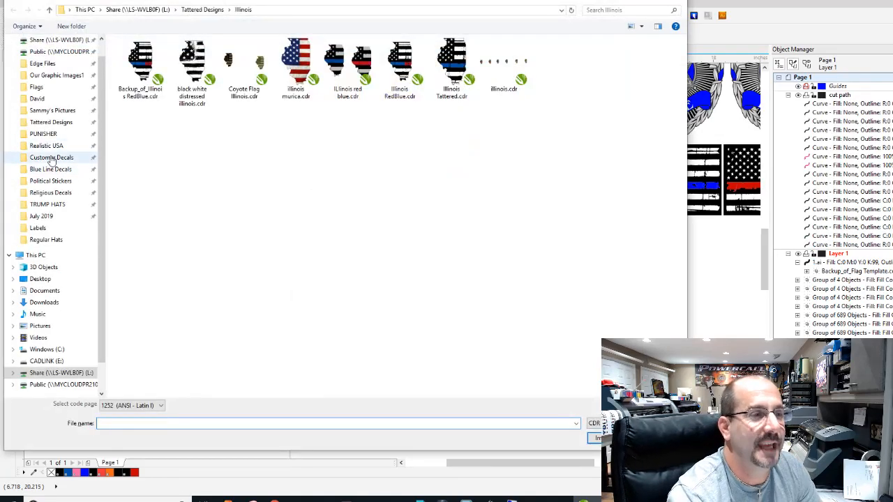
pyautogui.click(41, 122)
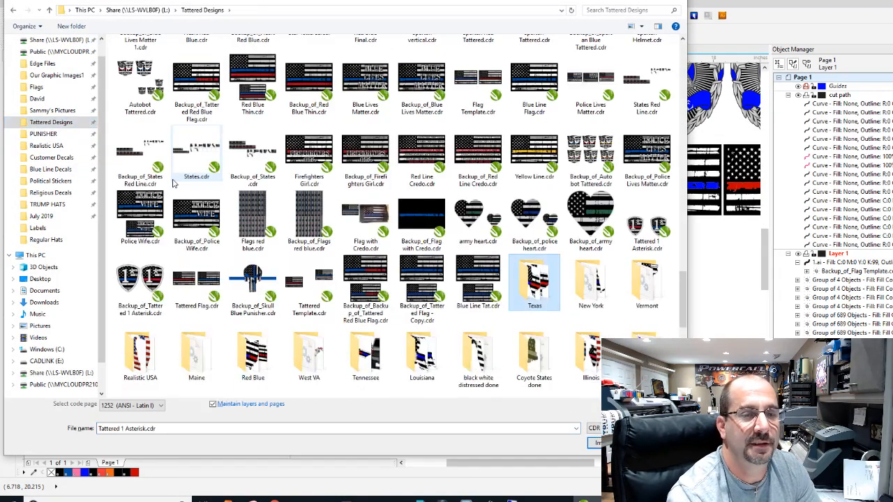
pyautogui.press('Return')
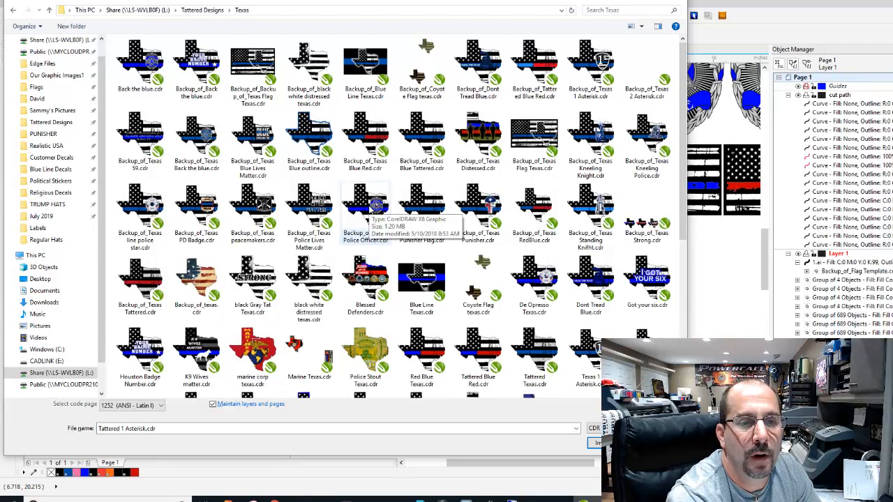
pyautogui.click(620, 9)
pyautogui.write('officer')
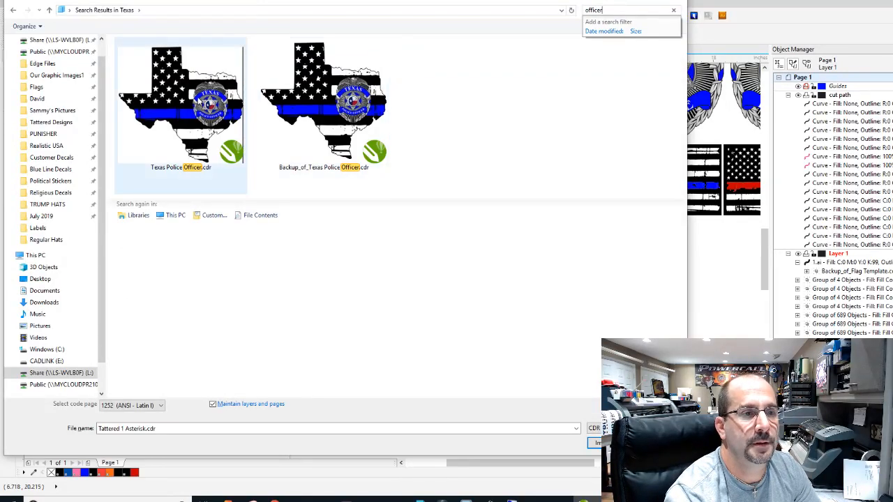
pyautogui.doubleClick(199, 101)
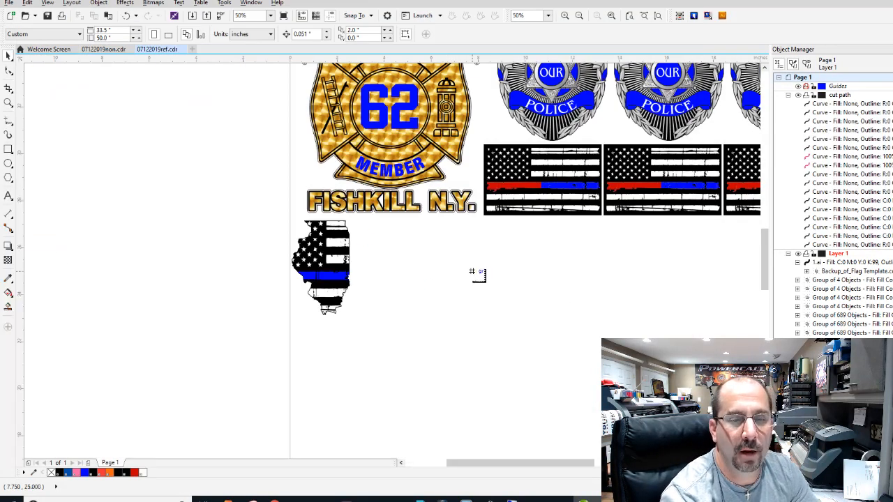
pyautogui.click(477, 274)
# Inspect the badge on the Texas Police Officer decal and ungroup the decal
pyautogui.scroll(2, 457, 263)
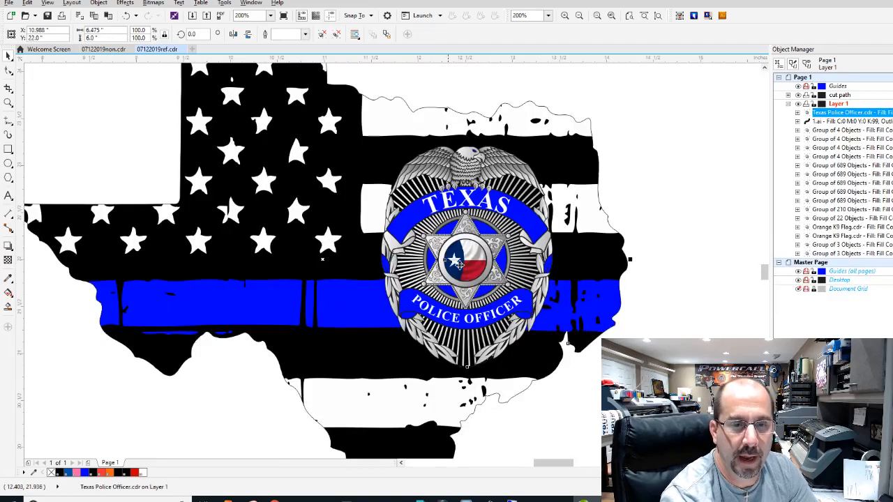
pyautogui.scroll(1, 458, 263)
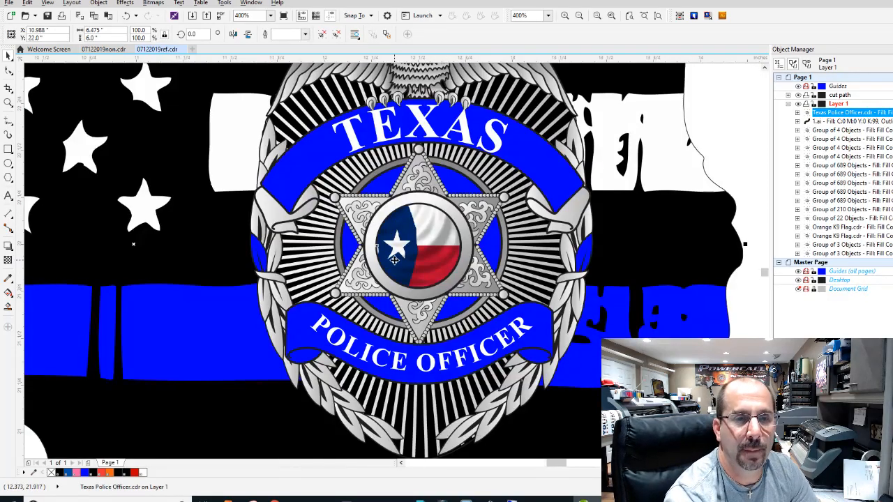
pyautogui.scroll(-1, 394, 260)
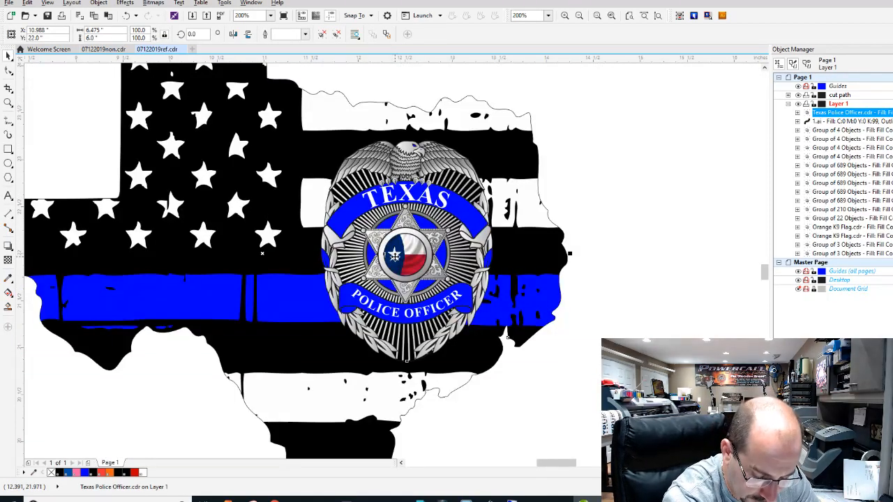
pyautogui.scroll(-1, 393, 257)
pyautogui.scroll(-1, 445, 337)
pyautogui.moveTo(446, 314); pyautogui.dragTo(245, 141)
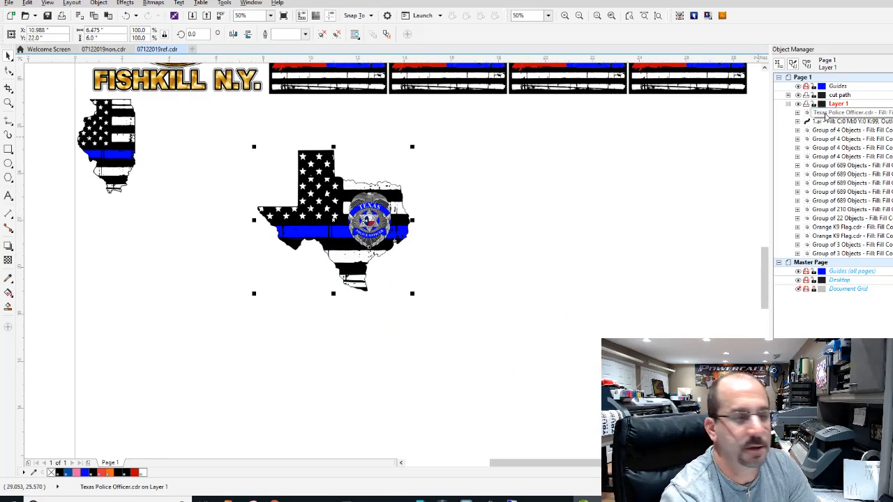
pyautogui.click(420, 190)
pyautogui.click(334, 196)
pyautogui.hotkey('ctrl', 'u')
pyautogui.click(380, 165)
pyautogui.moveTo(300, 166); pyautogui.dragTo(400, 142)
pyautogui.hotkey('ctrl', 'z')
# Create a boundary curve around the Texas flag shape to serve as its cut outline
pyautogui.click(99, 3)
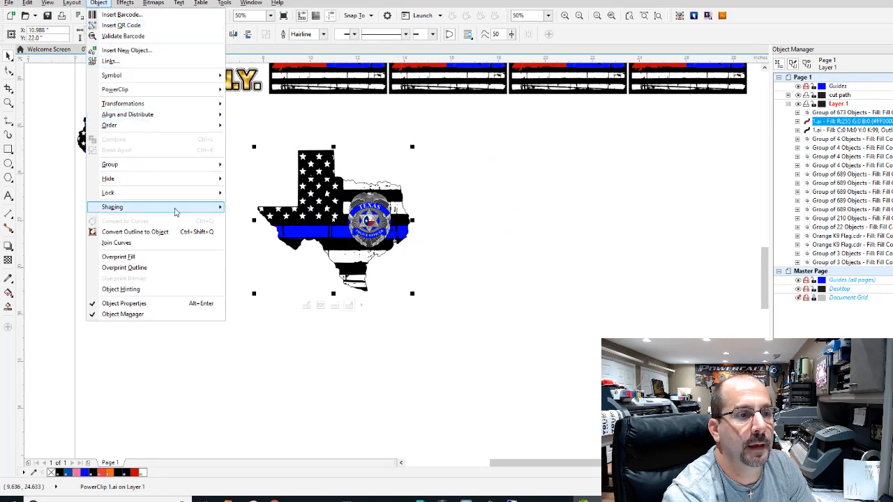
pyautogui.moveTo(212, 210)
pyautogui.click(237, 272)
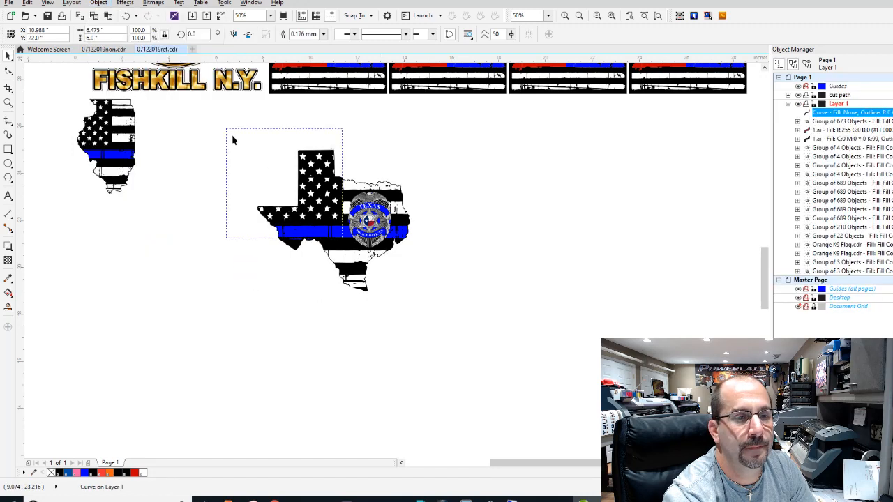
# Group the Texas flag artwork with its badge and move the boundary curve to the cut path layer
pyautogui.moveTo(233, 140); pyautogui.dragTo(547, 297)
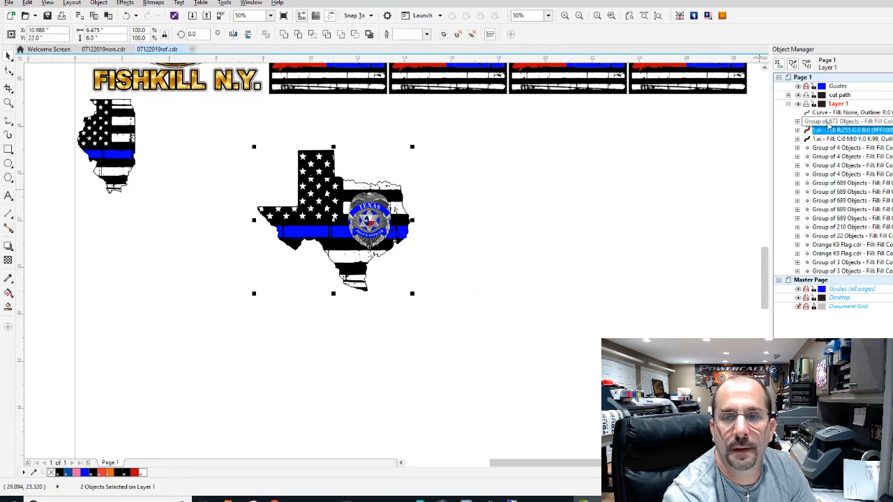
pyautogui.hotkey('ctrl', 'g')
pyautogui.click(824, 112)
pyautogui.moveTo(825, 112); pyautogui.dragTo(837, 95)
# Set the Texas decal and its cut outline to 4 inches high and place them directly right of the Illinois decal
pyautogui.moveTo(208, 130); pyautogui.dragTo(210, 132)
pyautogui.doubleClick(98, 39)
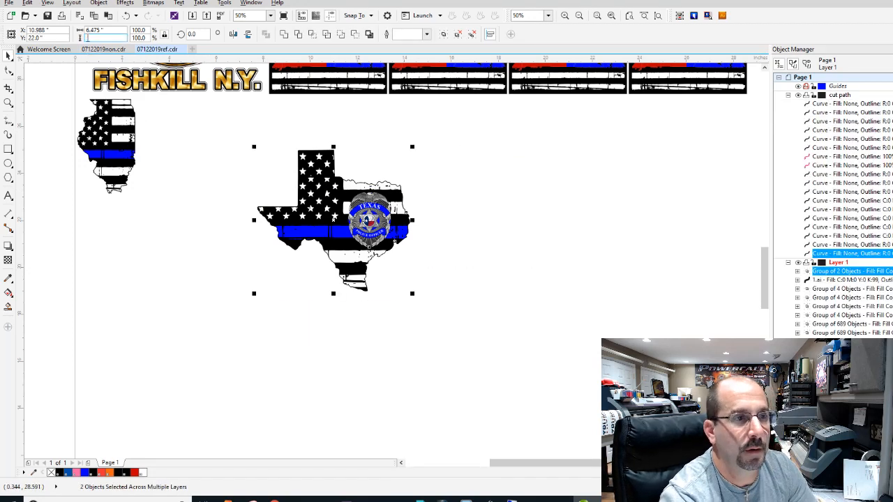
pyautogui.write('4')
pyautogui.press('Return')
pyautogui.moveTo(325, 218); pyautogui.dragTo(176, 132)
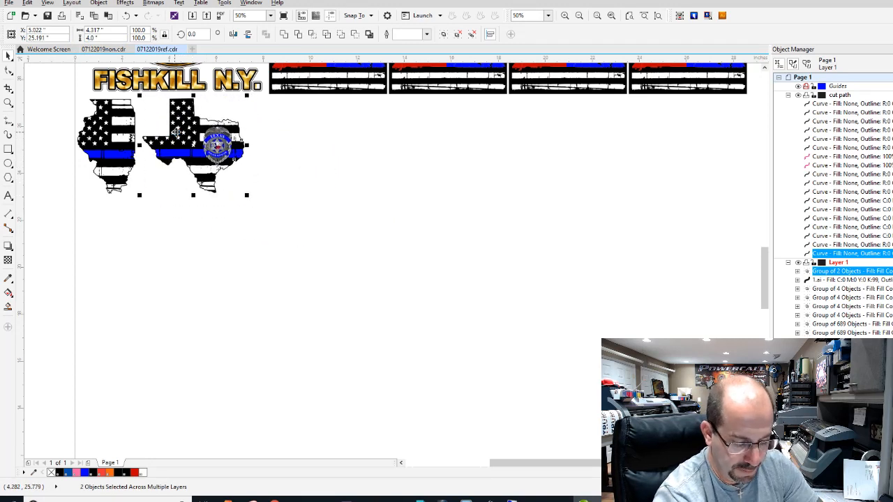
# Import the Police Officer Granddaughter.cdr heart decal from the Tattered Designs folder, place it on the sheet and ungroup it
pyautogui.click(290, 235)
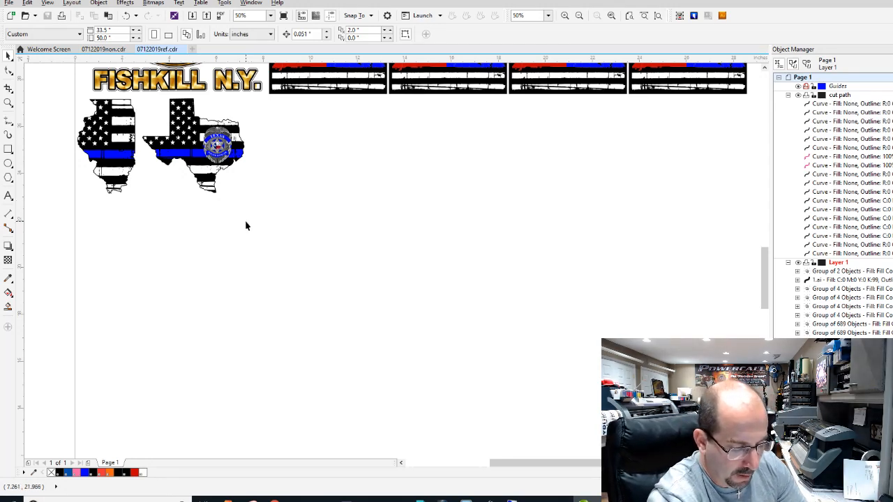
pyautogui.hotkey('ctrl', 'i')
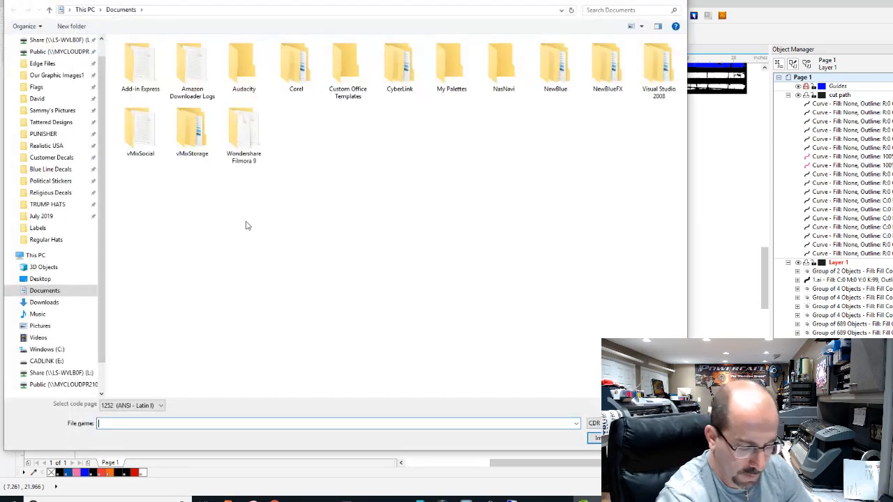
pyautogui.click(50, 122)
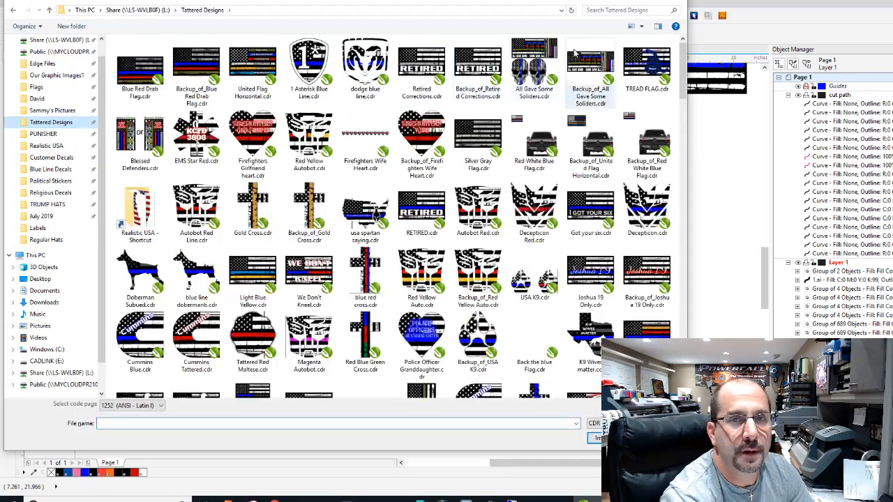
pyautogui.doubleClick(421, 338)
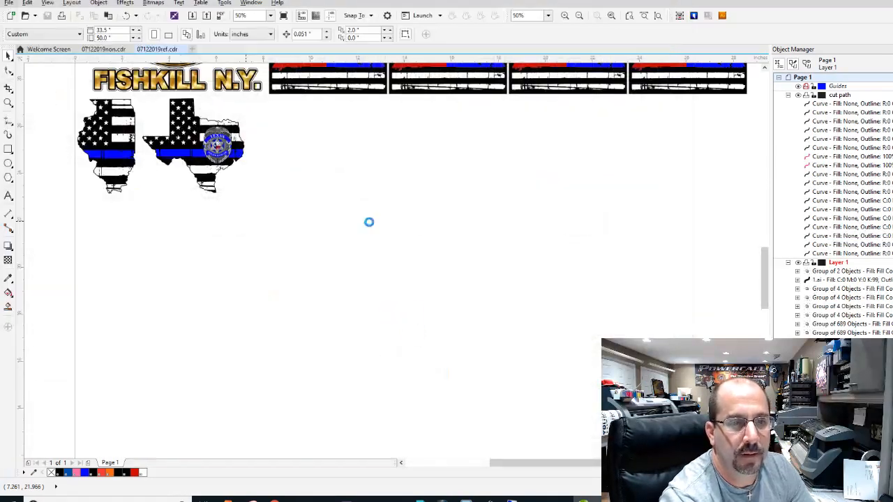
pyautogui.click(371, 219)
pyautogui.hotkey('ctrl', 'u')
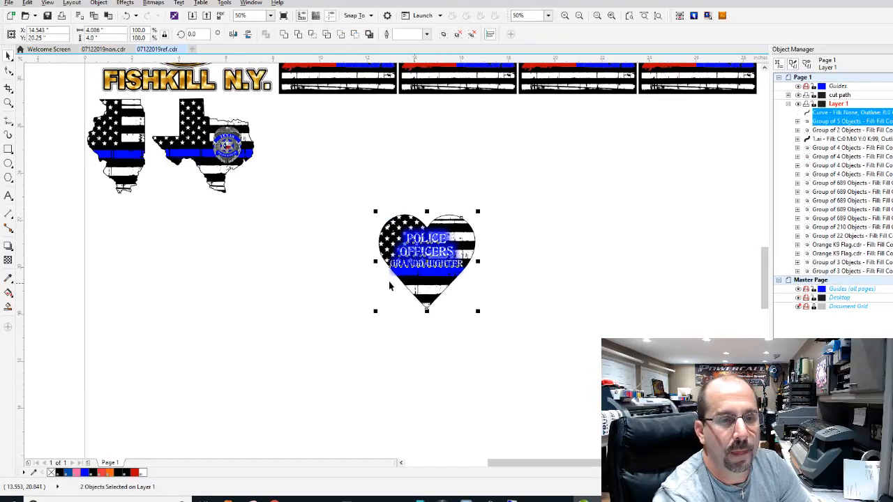
# Ungroup the heart artwork and delete its POLICE OFFICERS and GRANDDAUGHTER lettering
pyautogui.hotkey('shift', 'F2')
pyautogui.click(561, 305)
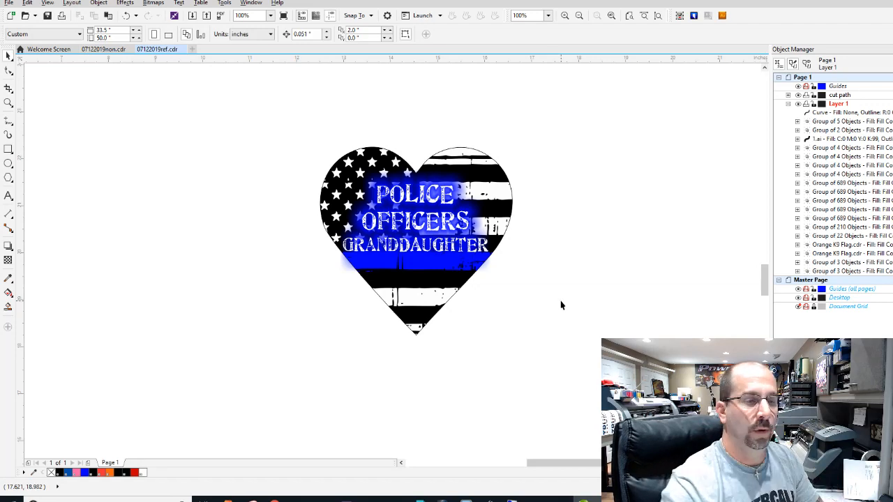
pyautogui.scroll(1, 429, 212)
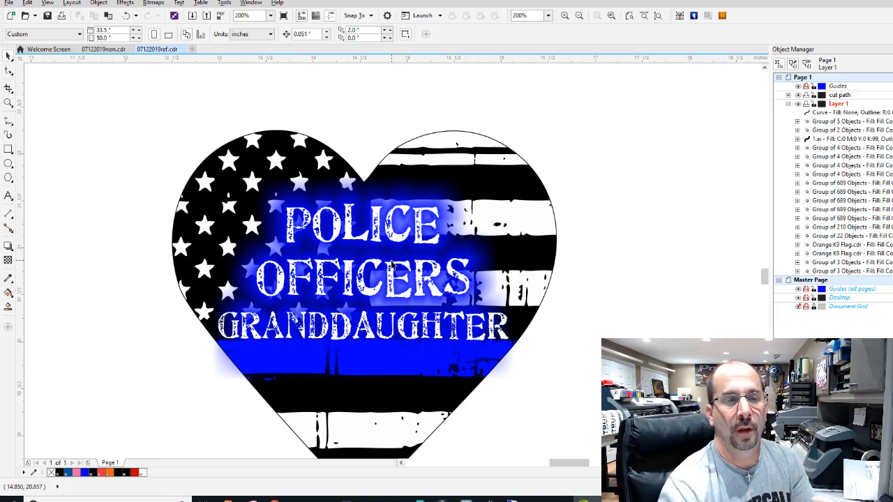
pyautogui.scroll(-2, 387, 279)
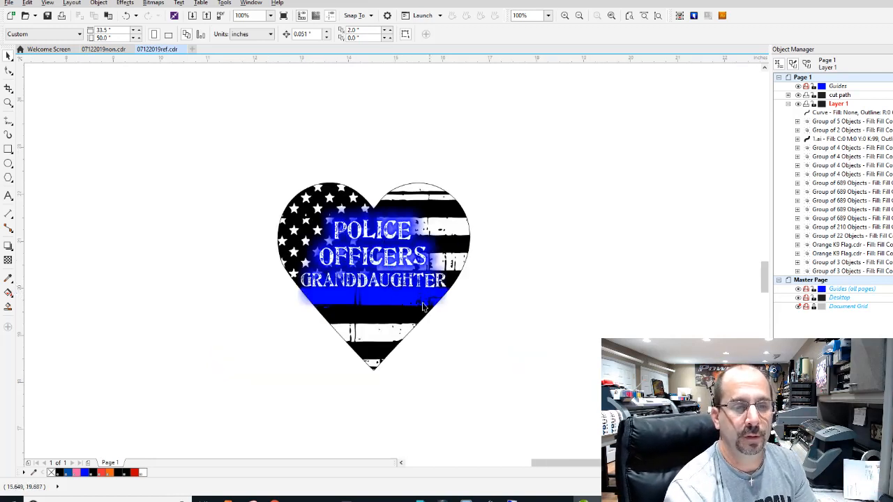
pyautogui.moveTo(526, 345); pyautogui.dragTo(228, 186)
pyautogui.click(526, 397)
pyautogui.moveTo(505, 285); pyautogui.dragTo(480, 298)
pyautogui.press('Delete')
pyautogui.press('Delete')
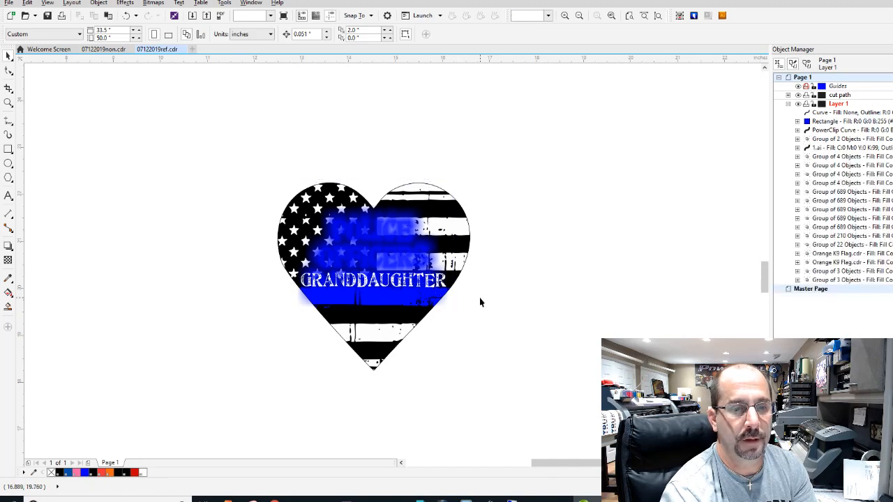
# Delete the blue glow rectangle that lies over the flag heart
pyautogui.click(410, 245)
pyautogui.click(833, 121)
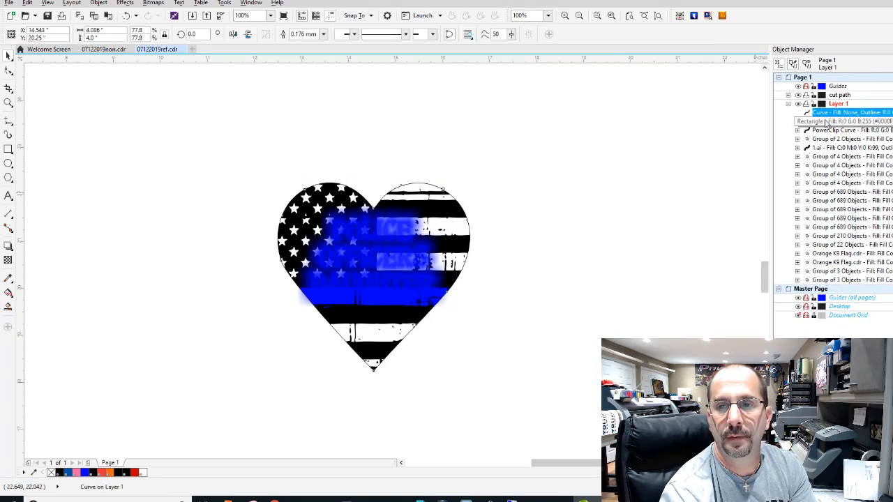
pyautogui.press('Delete')
# Set the heart and its outline to 9 inches high and move the outline curve to the cut path layer
pyautogui.moveTo(570, 390); pyautogui.dragTo(216, 132)
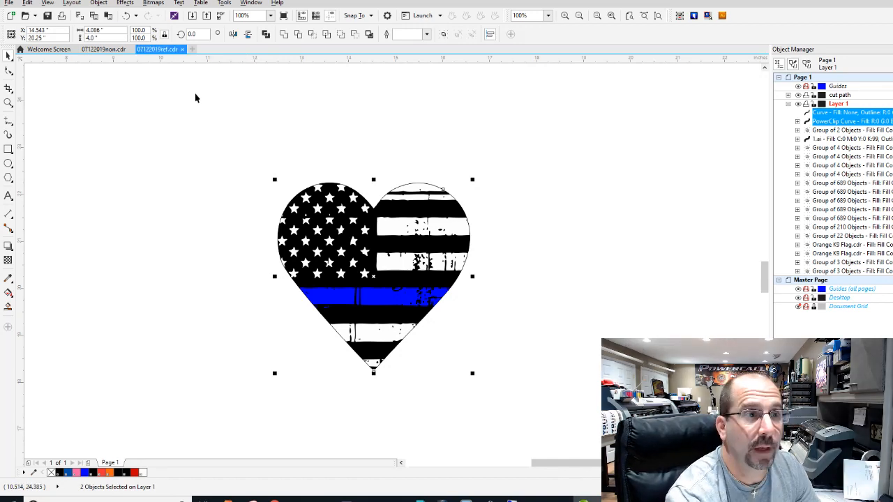
pyautogui.moveTo(117, 37); pyautogui.dragTo(57, 34)
pyautogui.write('9')
pyautogui.press('Return')
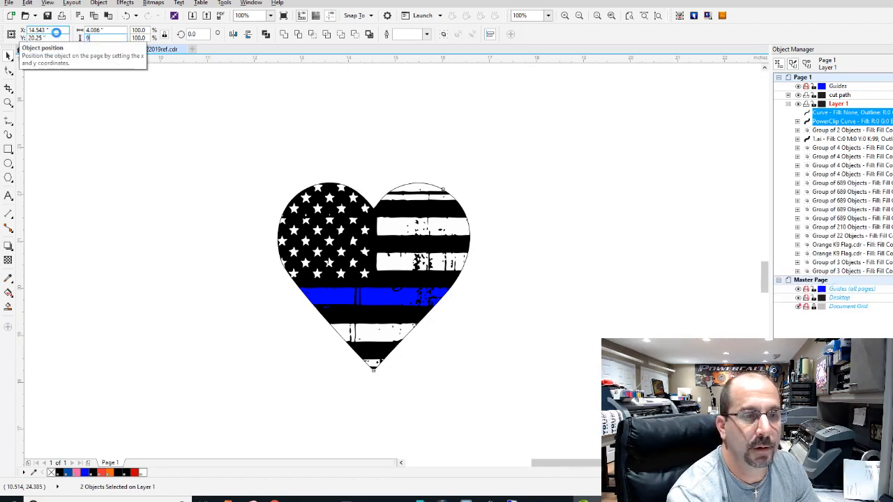
pyautogui.scroll(-1, 321, 271)
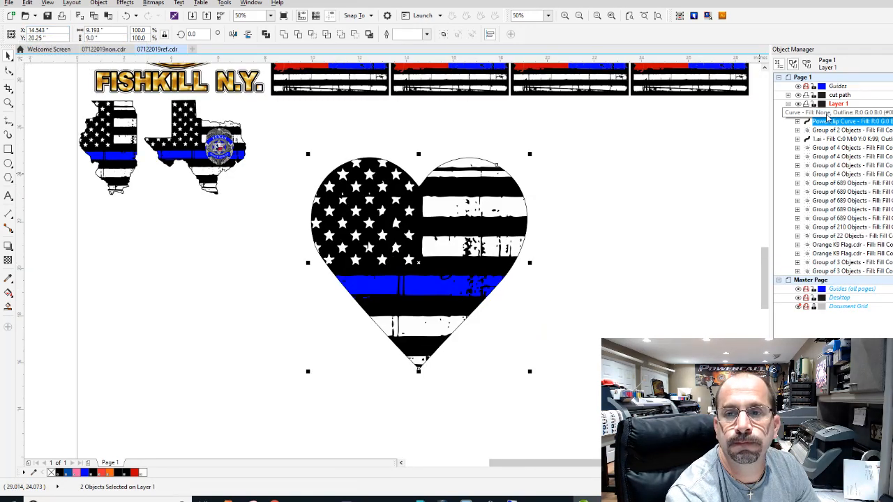
pyautogui.click(795, 112)
pyautogui.moveTo(795, 112); pyautogui.dragTo(841, 95)
# Position the heart and its cut outline against the sheet's right edge, just below the row of flags
pyautogui.moveTo(600, 360); pyautogui.dragTo(567, 424)
pyautogui.scroll(-1, 530, 357)
pyautogui.moveTo(369, 240); pyautogui.dragTo(517, 216)
pyautogui.scroll(1, 528, 214)
pyautogui.press('Right')
pyautogui.press('Right')
pyautogui.press('Right')
pyautogui.press('Right')
pyautogui.press('Right')
pyautogui.press('Right')
pyautogui.press('Right')
pyautogui.press('Right')
pyautogui.press('Right')
pyautogui.press('Right')
pyautogui.press('Right')
pyautogui.press('Right')
pyautogui.press('Right')
pyautogui.press('Right')
pyautogui.press('Right')
pyautogui.press('Right')
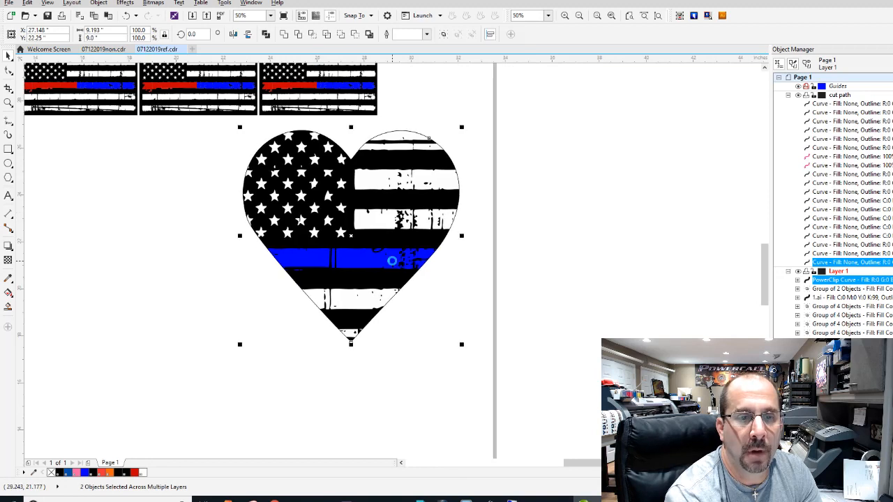
pyautogui.press('Right')
pyautogui.press('Up')
pyautogui.press('Up')
pyautogui.press('Up')
pyautogui.press('Up')
pyautogui.press('Up')
pyautogui.press('Up')
pyautogui.press('Up')
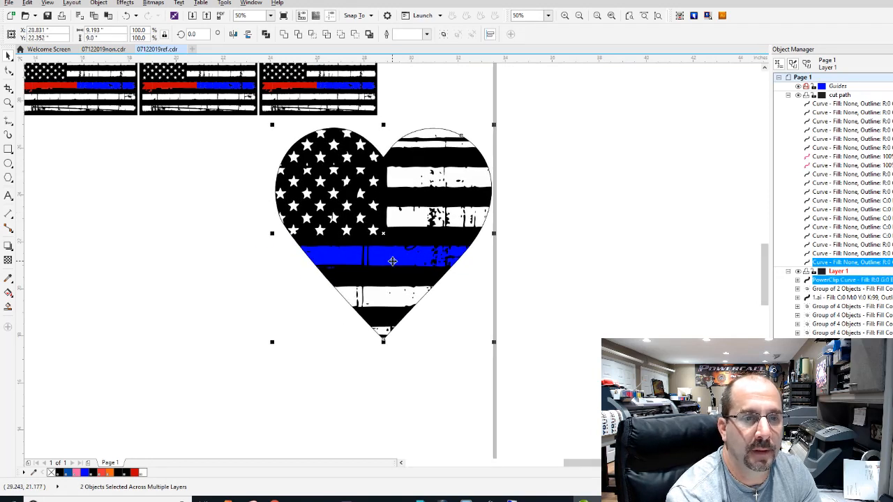
pyautogui.press('Up')
pyautogui.press('Up')
pyautogui.press('Up')
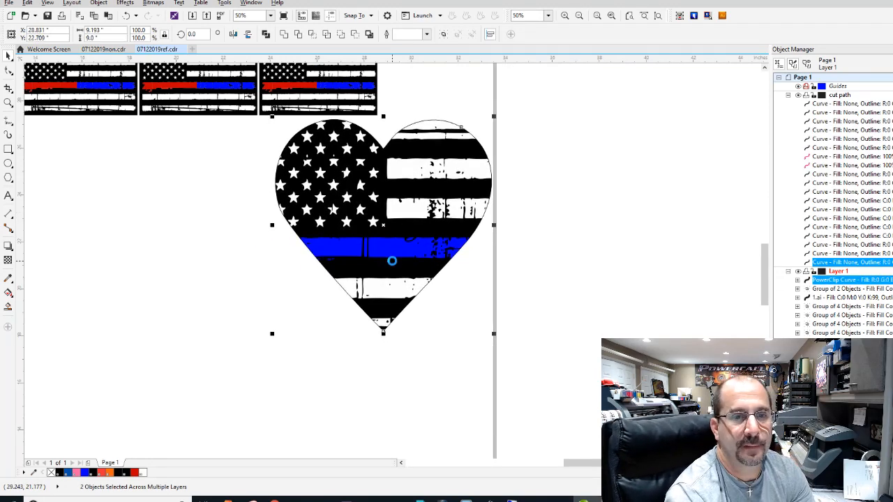
pyautogui.click(561, 244)
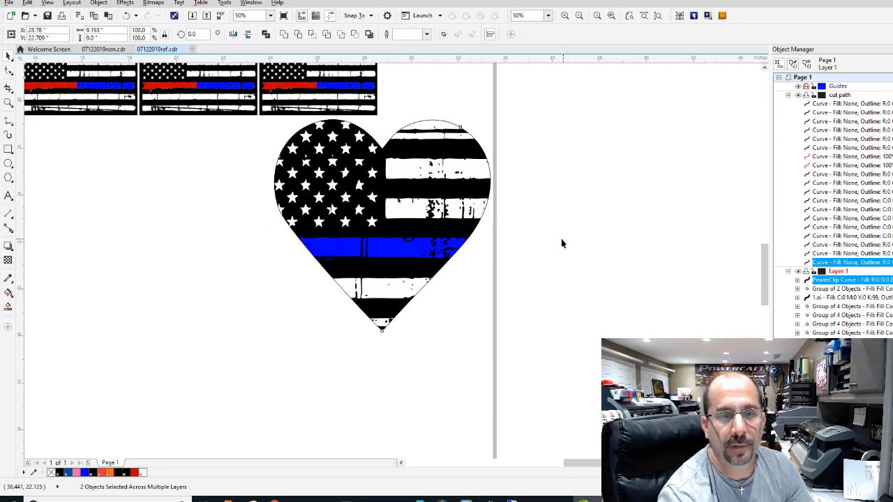
pyautogui.click(611, 15)
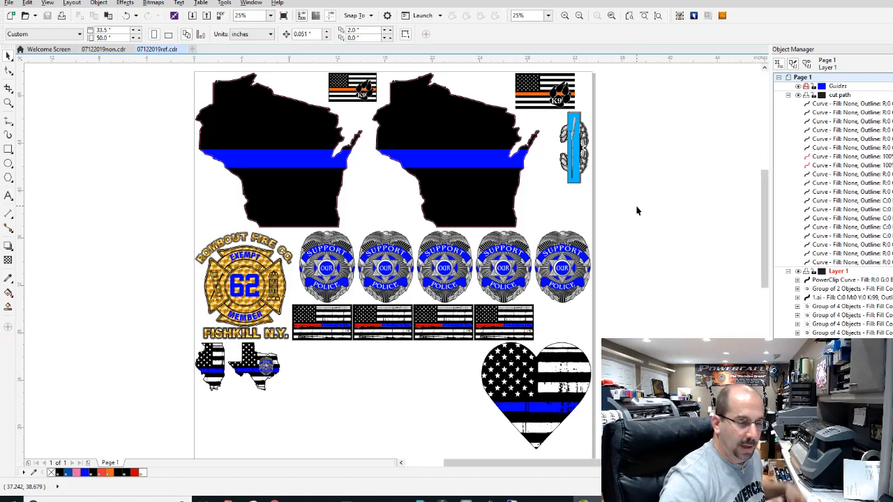
# Switch to CADlink and import Working Dog.cdl from the Our Graphic Images1 folder
pyautogui.click(371, 499)
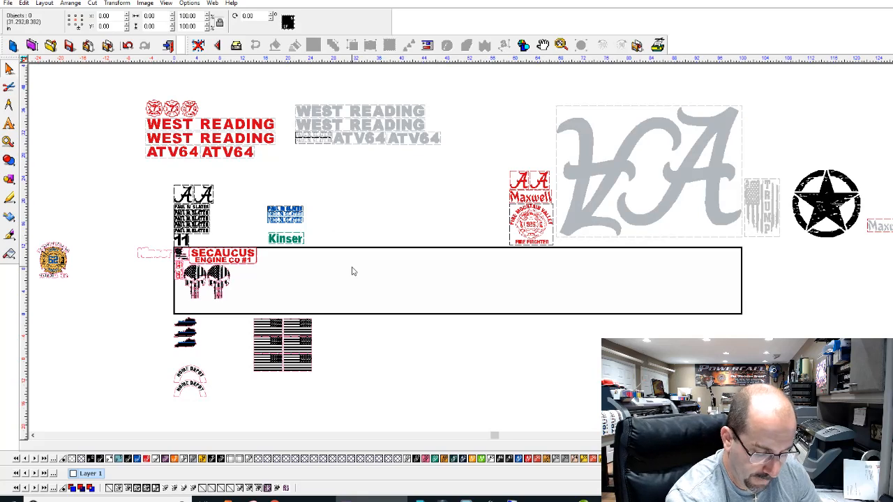
pyautogui.click(88, 45)
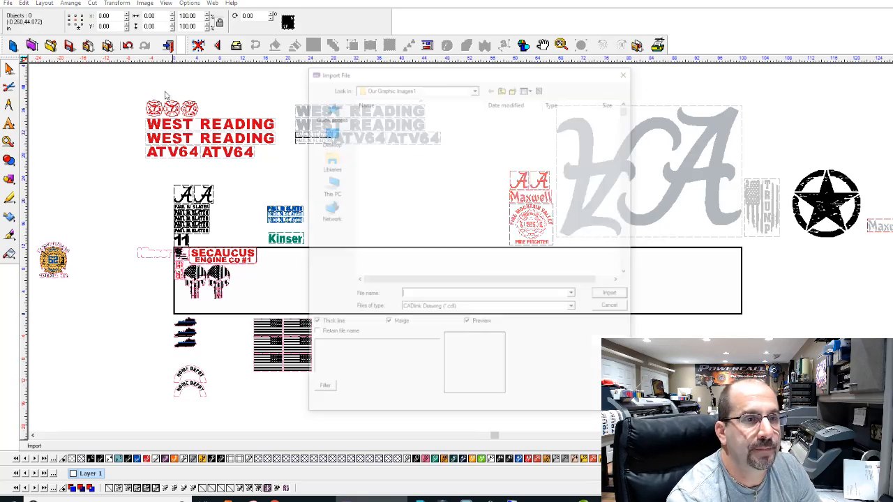
pyautogui.click(371, 196)
pyautogui.moveTo(628, 110); pyautogui.dragTo(628, 264)
pyautogui.click(387, 122)
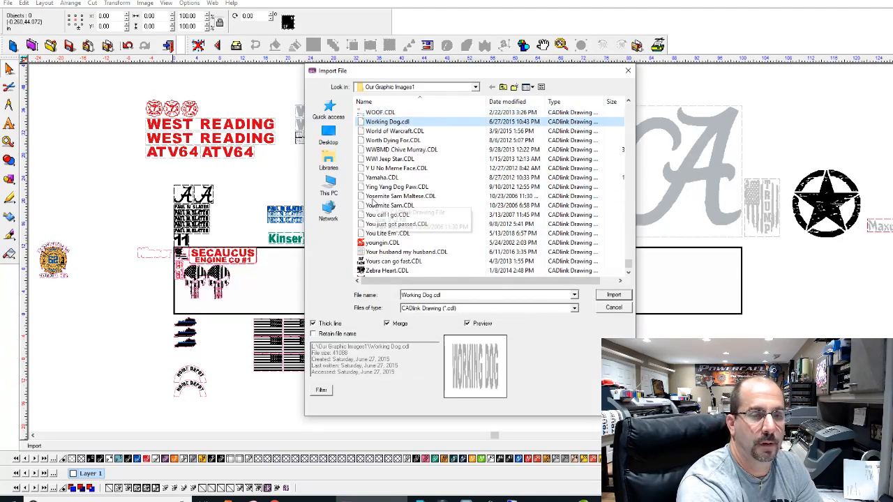
pyautogui.press('Down')
pyautogui.press('Up')
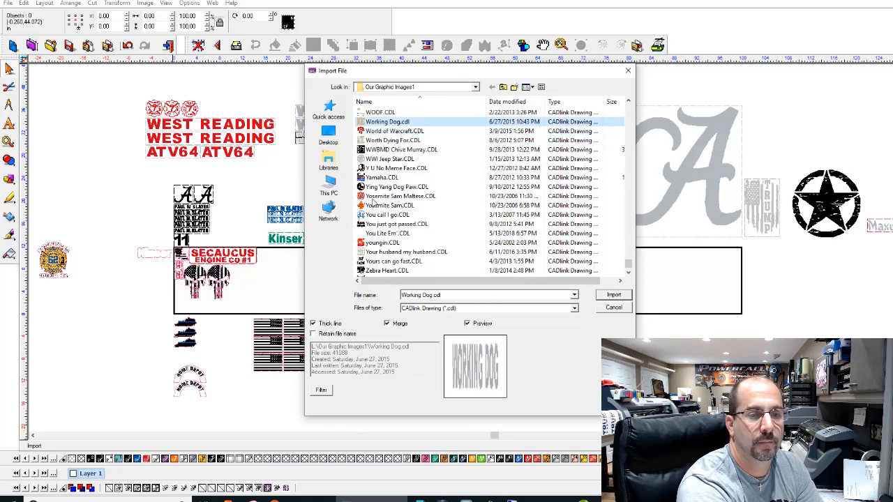
pyautogui.press('Return')
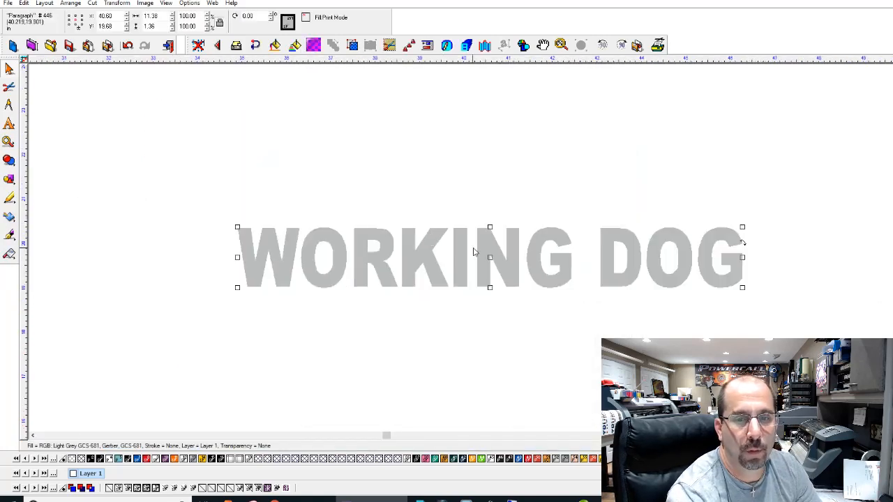
# Change the word DOG to K-9 so the decal text reads WORKING K-9
pyautogui.doubleClick(604, 276)
pyautogui.moveTo(605, 276); pyautogui.dragTo(745, 255)
pyautogui.write('k')
pyautogui.press('BackSpace')
pyautogui.write('K-8')
pyautogui.press('BackSpace')
pyautogui.write('9')
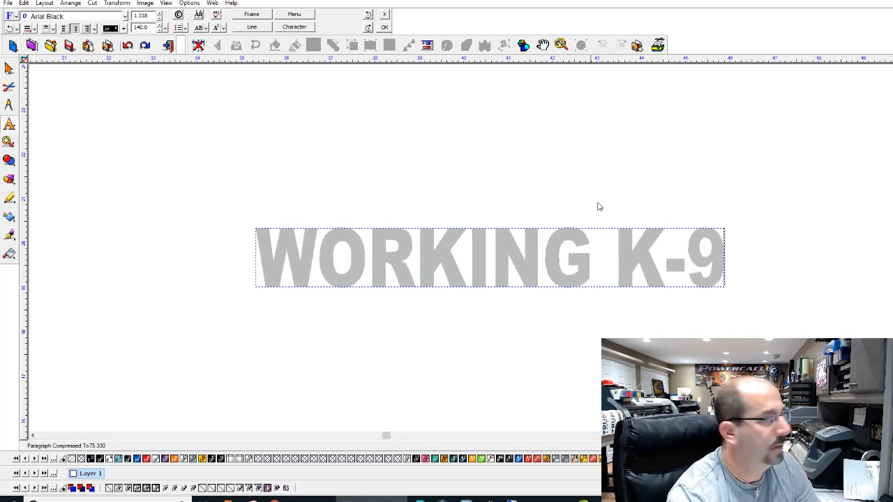
pyautogui.press('Escape')
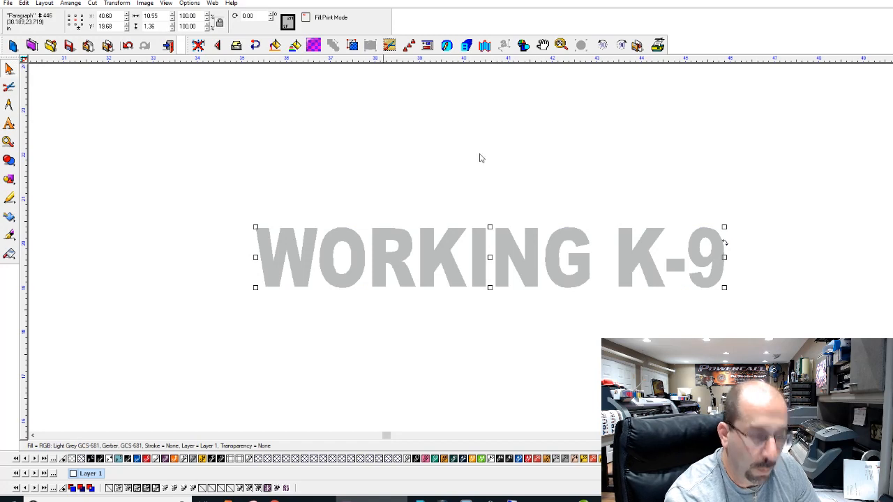
# Resize the WORKING K-9 text to 10 inches wide and 1.5 inches high without keeping its proportions
pyautogui.click(220, 26)
pyautogui.click(159, 16)
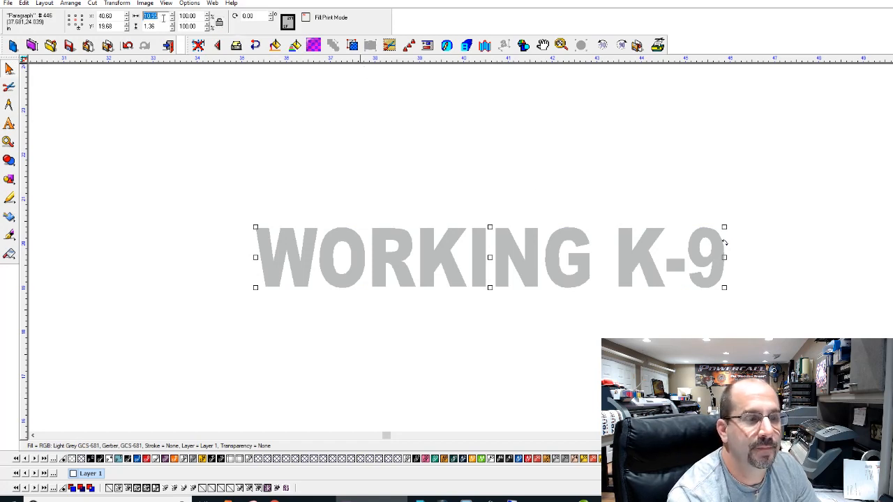
pyautogui.write('10')
pyautogui.press('Tab')
pyautogui.write('1.5')
pyautogui.press('Return')
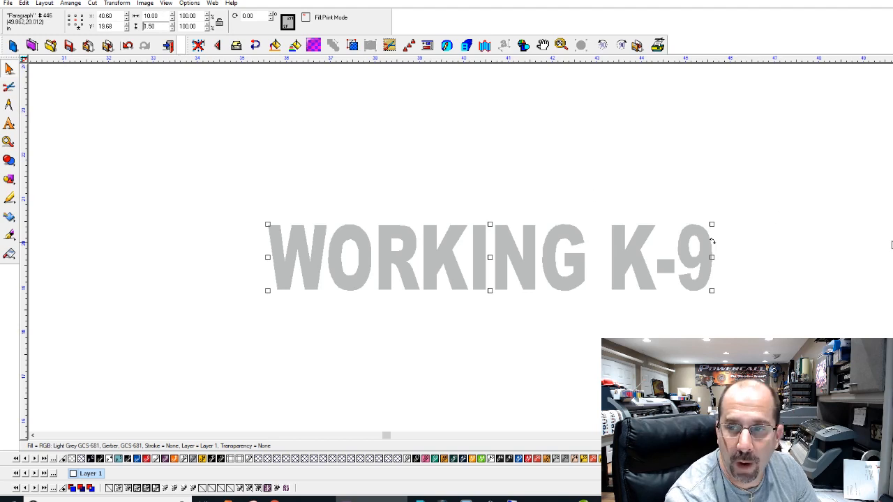
# Fill the WORKING K-9 text with Trans Red GCT-643 and add a weed border with a 0.10 offset
pyautogui.click(892, 244)
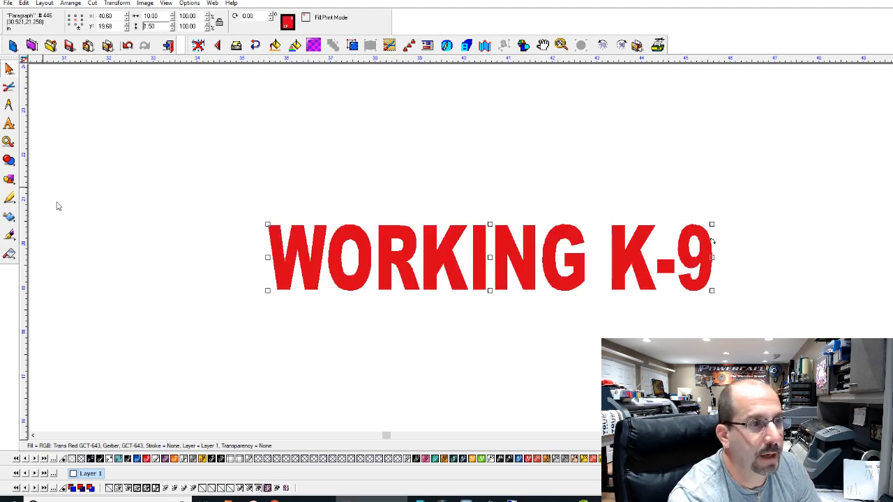
pyautogui.click(9, 179)
pyautogui.click(170, 184)
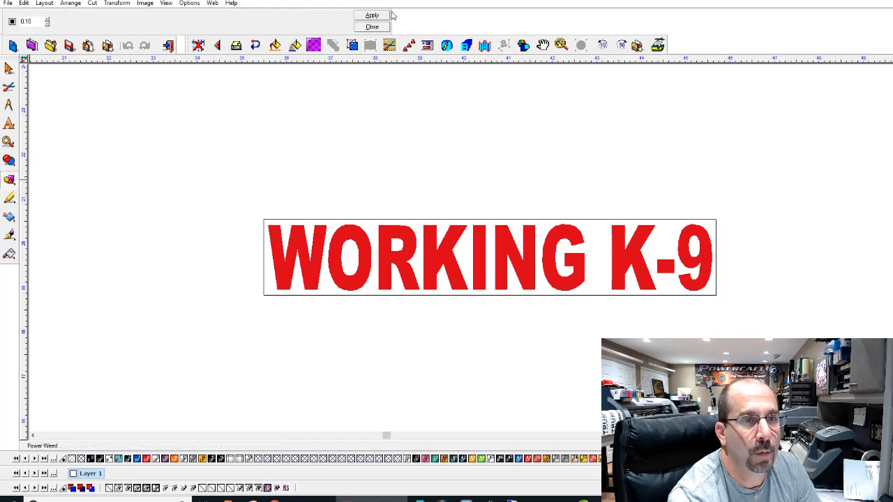
pyautogui.click(373, 26)
# Move the bordered WORKING K-9 decal directly right of the three red Eagleville fire badges
pyautogui.scroll(-3, 470, 259)
pyautogui.moveTo(484, 260); pyautogui.dragTo(217, 123)
pyautogui.scroll(3, 212, 126)
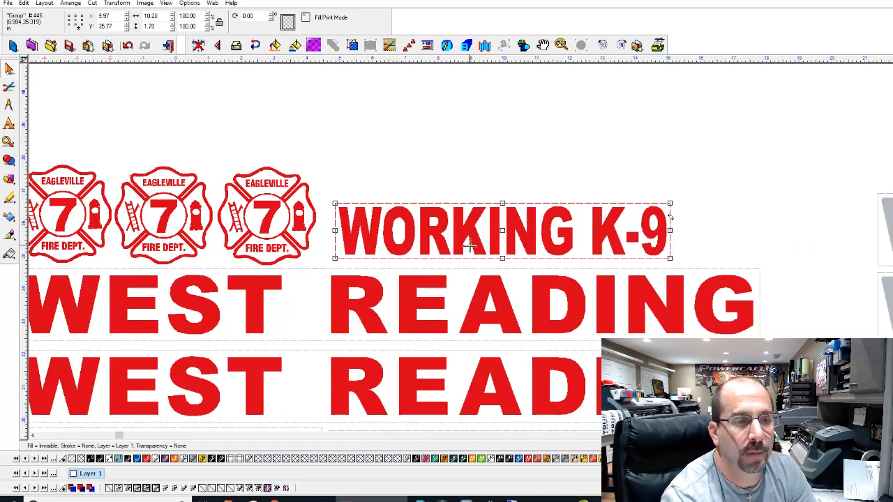
# Duplicate the WORKING K-9 decal to five in total, arrange them above and beside the Eagleville badges, and save the drawing
pyautogui.scroll(-1, 471, 242)
pyautogui.moveTo(472, 242); pyautogui.dragTo(288, 185)
pyautogui.hotkey('ctrl', 'Down')
pyautogui.moveTo(400, 209); pyautogui.dragTo(574, 234)
pyautogui.hotkey('ctrl', 'Down')
pyautogui.moveTo(544, 261); pyautogui.dragTo(503, 202)
pyautogui.hotkey('ctrl', 'Down')
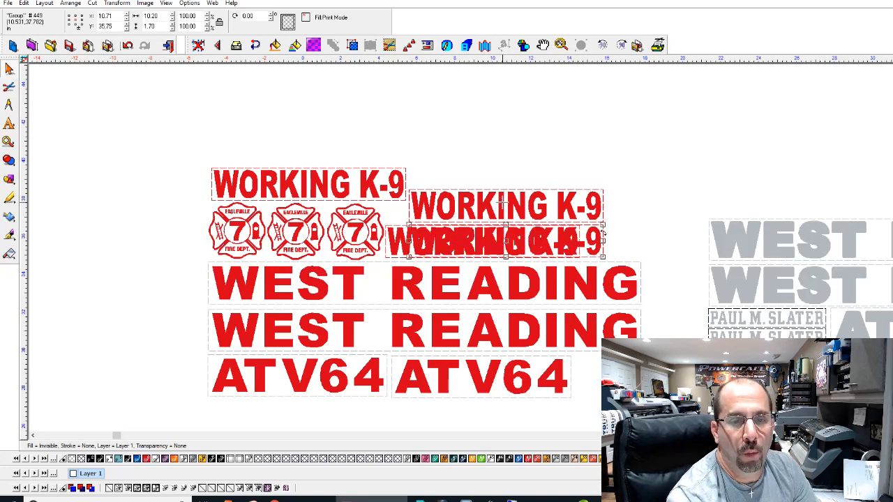
pyautogui.moveTo(502, 243); pyautogui.dragTo(509, 172)
pyautogui.click(509, 202)
pyautogui.moveTo(509, 203); pyautogui.dragTo(312, 153)
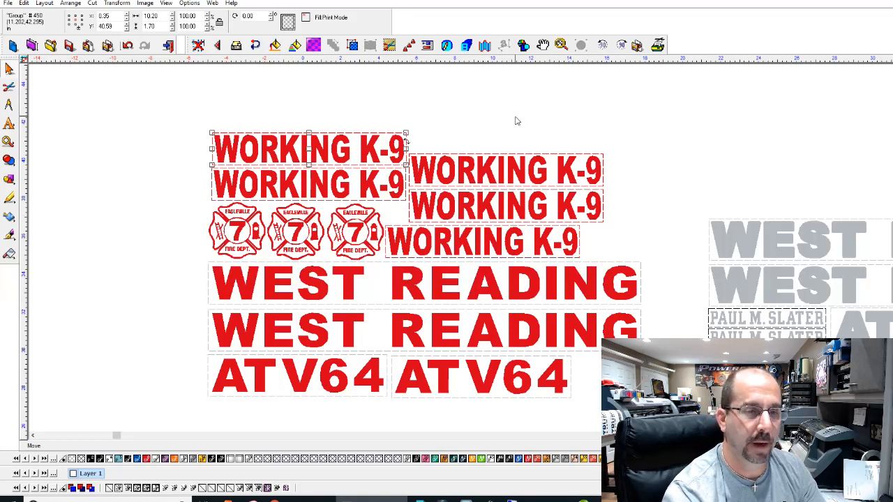
pyautogui.click(575, 97)
pyautogui.hotkey('ctrl', 's')
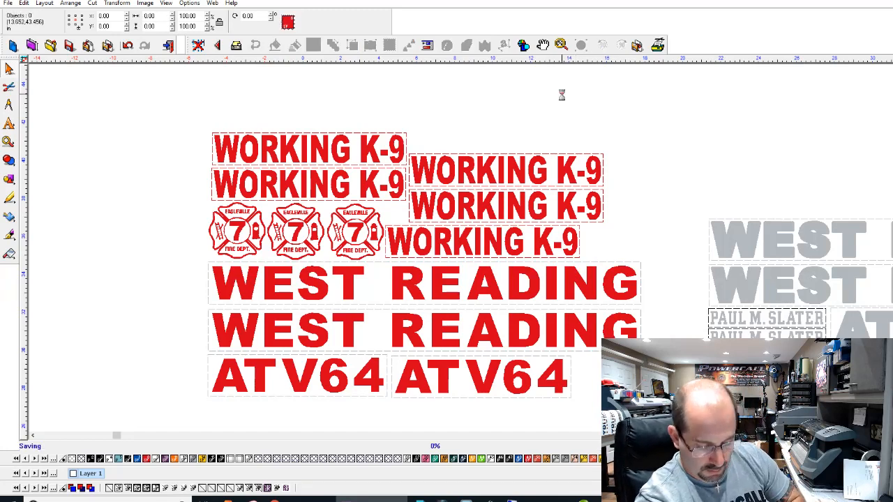
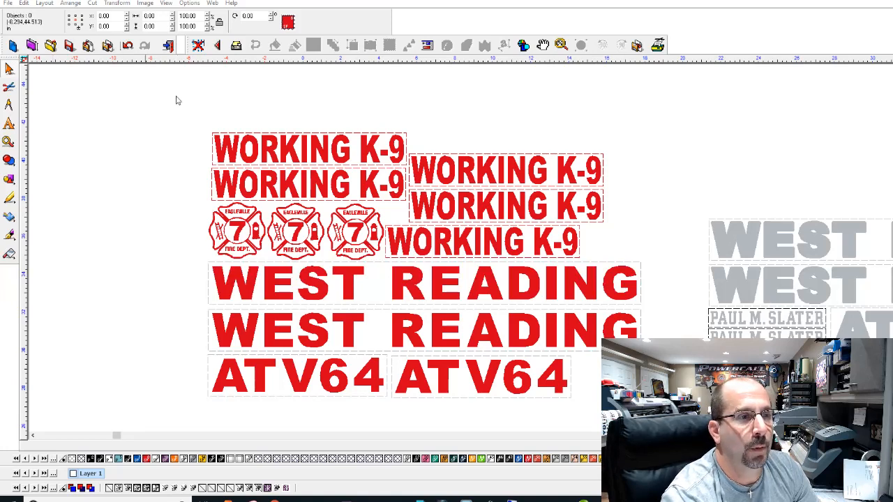
# Import the black K-9 lettering drawing from Our Graphic Images1 and place it above the red WORKING K-9 decals
pyautogui.click(88, 46)
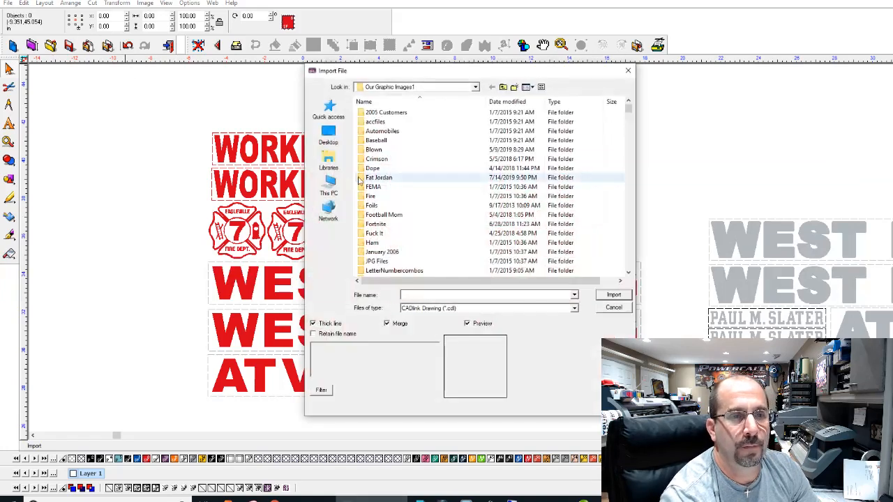
pyautogui.press('k')
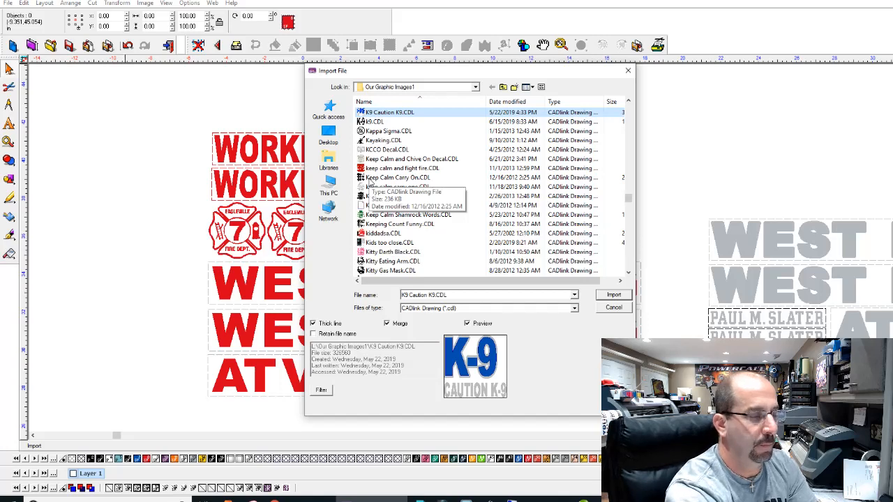
pyautogui.press('Up')
pyautogui.press('Return')
pyautogui.scroll(-2, 370, 179)
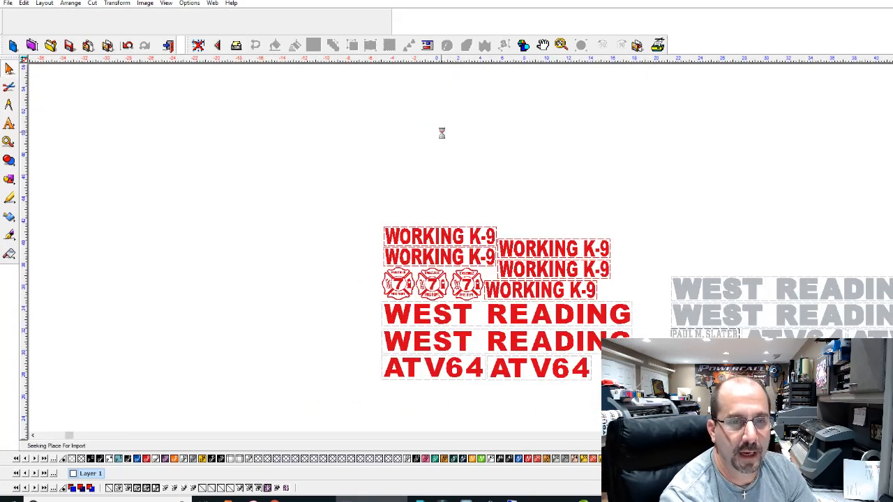
pyautogui.click(473, 188)
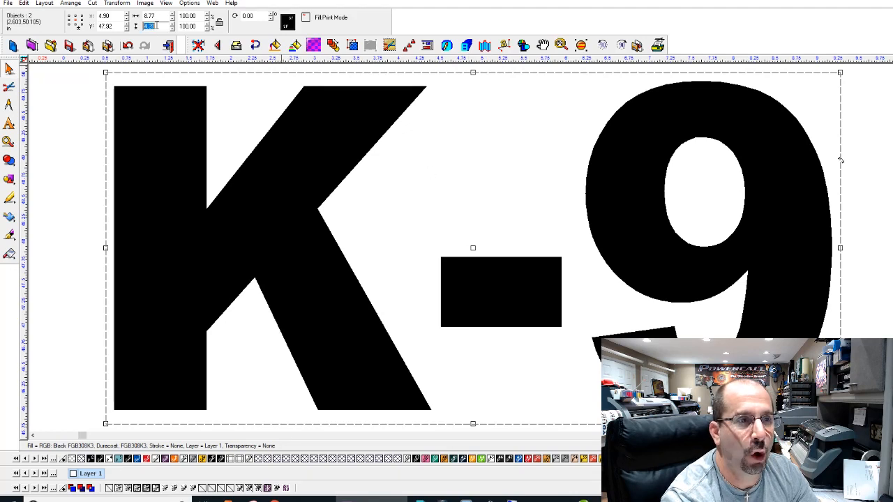
# Scale the K-9 lettering proportionally to 6.2 inches high and fill it with Trans Red GCT-643
pyautogui.click(219, 24)
pyautogui.doubleClick(159, 27)
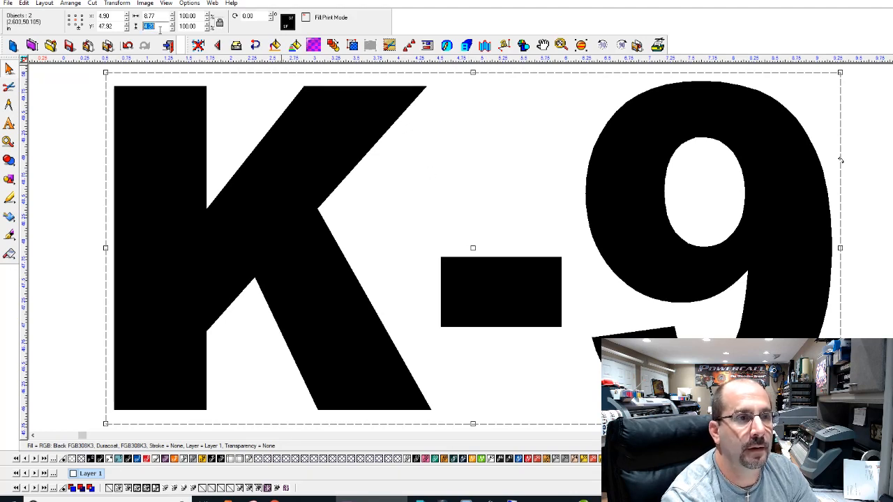
pyautogui.write('6.2')
pyautogui.press('Return')
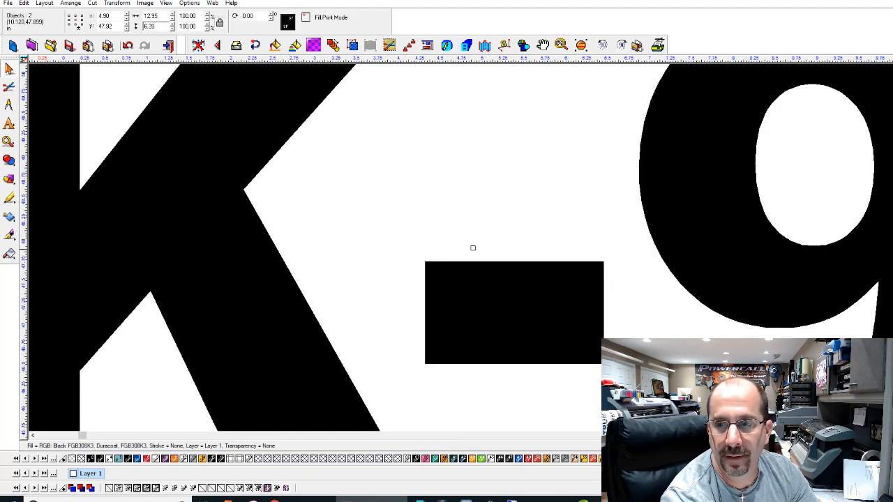
pyautogui.click(858, 459)
pyautogui.scroll(-3, 468, 205)
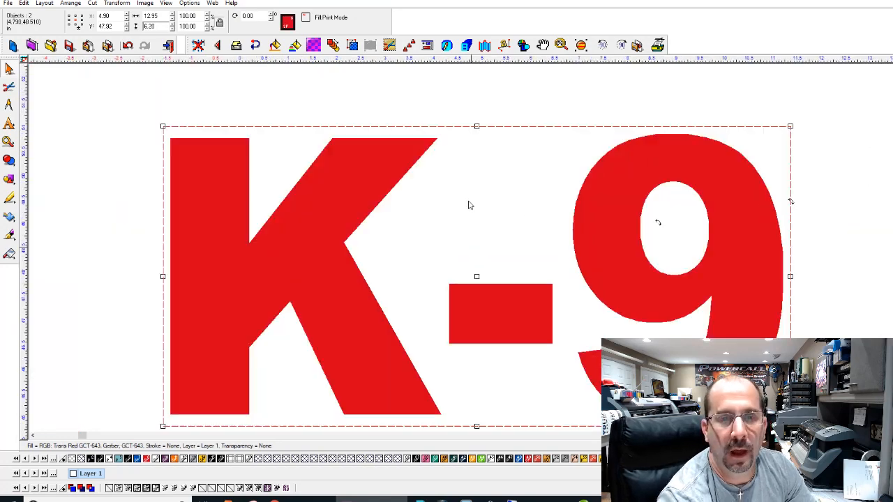
# Move the large red K-9 decal directly above the upper-left WORKING K-9 decal, aligned with its left edge, and save the drawing
pyautogui.scroll(-2, 474, 253)
pyautogui.scroll(2, 473, 247)
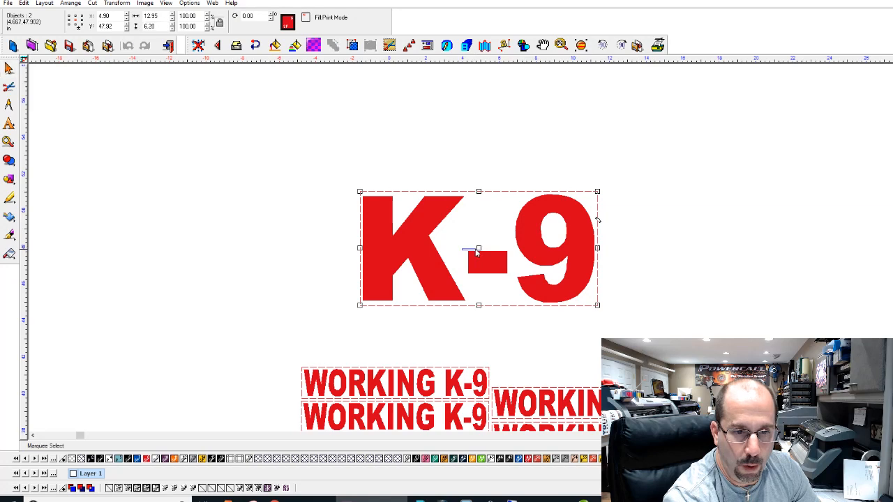
pyautogui.moveTo(477, 248); pyautogui.dragTo(402, 308)
pyautogui.moveTo(354, 187); pyautogui.dragTo(601, 308)
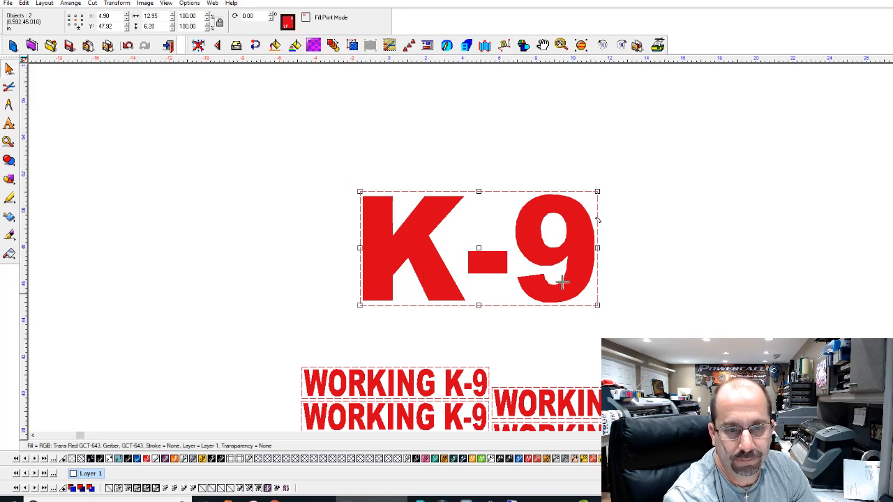
pyautogui.moveTo(563, 282); pyautogui.dragTo(506, 343)
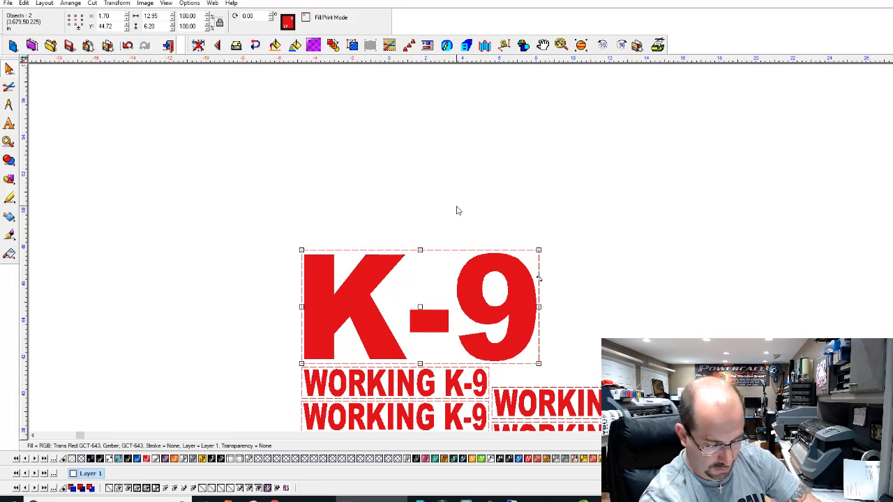
pyautogui.hotkey('ctrl', 's')
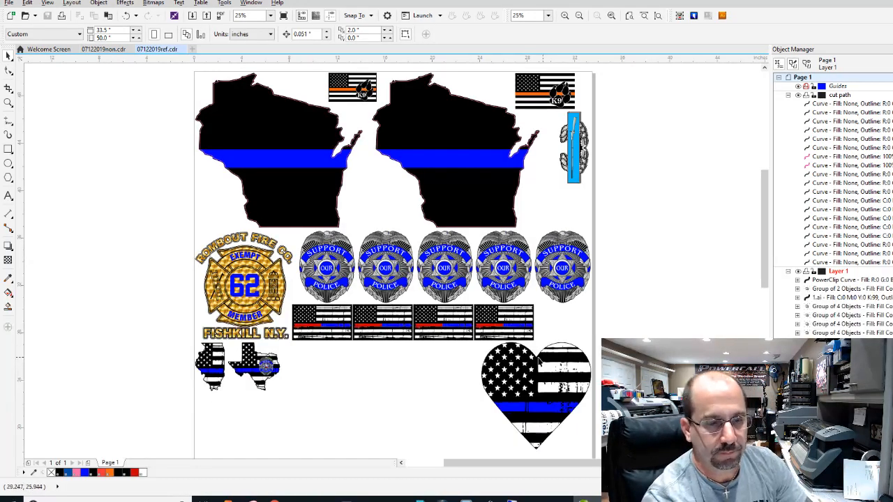
# In CorelDRAW sheet 07122019ref.cdr, search the Tattered Designs Texas folder for KNEEL and import Texas Kneeling Police.cdr right of the small Texas decal
pyautogui.hotkey('ctrl', 'i')
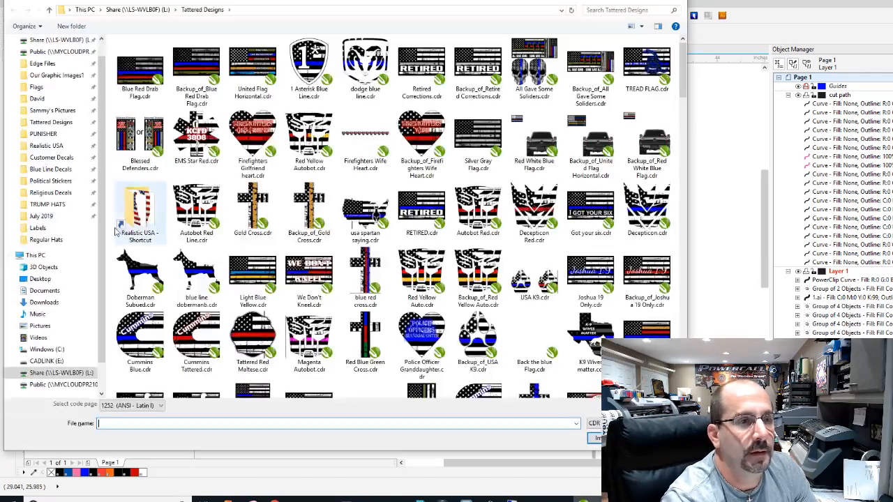
pyautogui.click(55, 110)
pyautogui.click(62, 121)
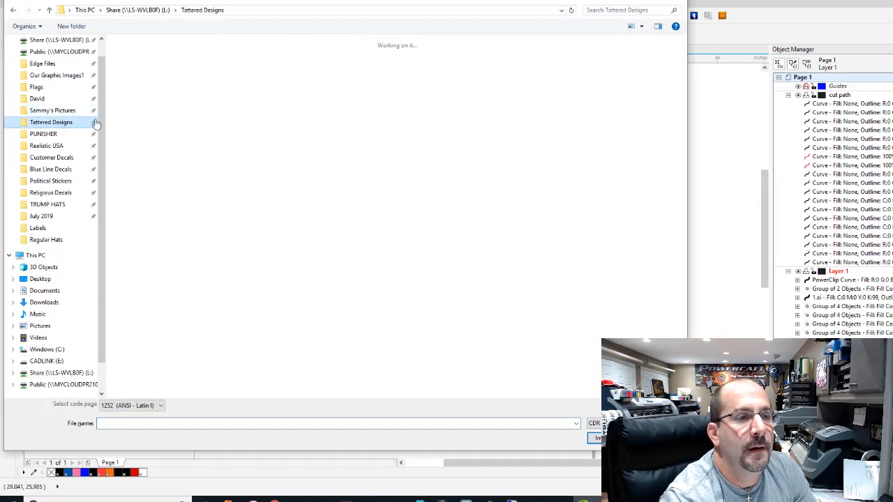
pyautogui.press('Return')
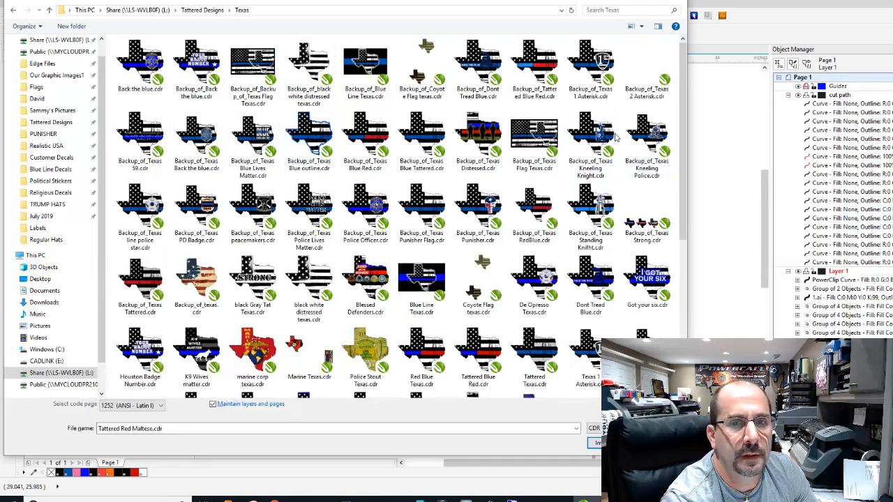
pyautogui.click(622, 12)
pyautogui.write('KNEEL')
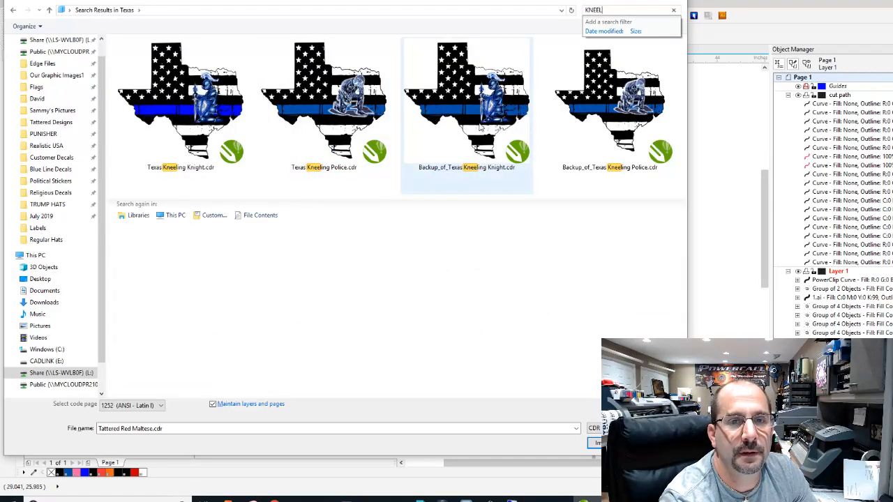
pyautogui.doubleClick(323, 104)
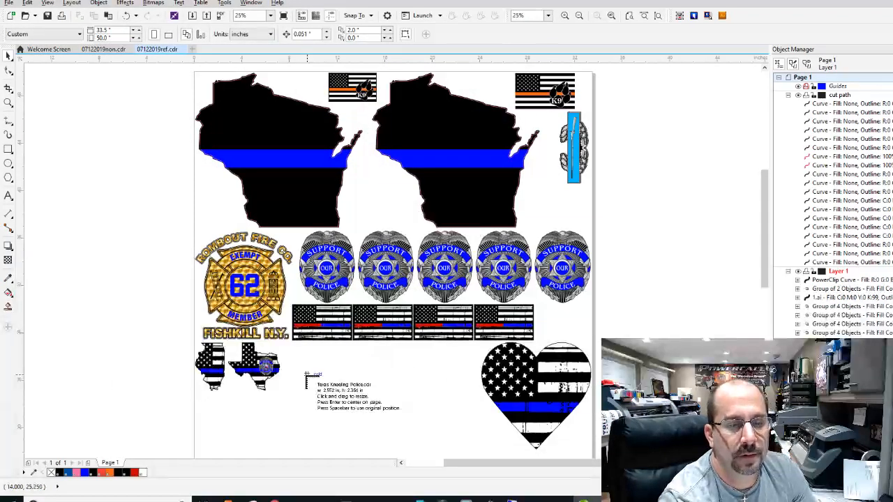
pyautogui.click(307, 375)
# Ungroup the imported Texas Kneeling Police decal and move its unfilled outline curve to the cut path layer
pyautogui.scroll(4, 327, 395)
pyautogui.scroll(-1, 370, 225)
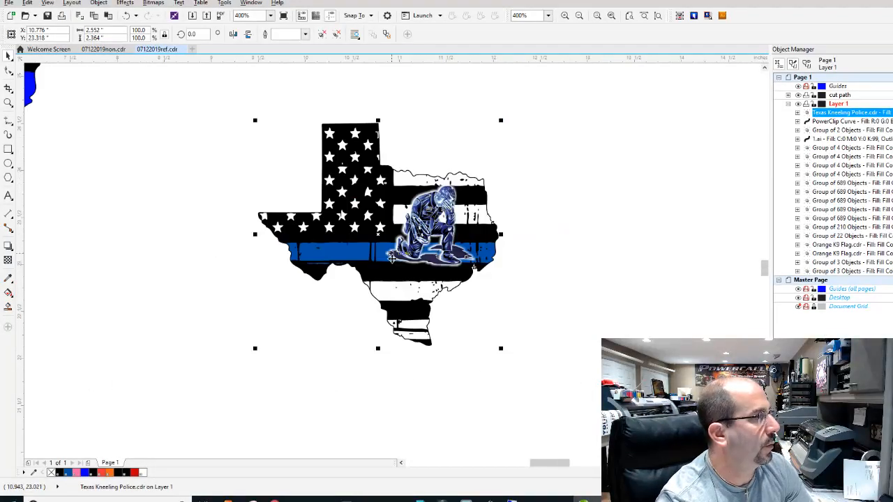
pyautogui.scroll(1, 392, 258)
pyautogui.scroll(-1, 395, 261)
pyautogui.hotkey('ctrl', 'u')
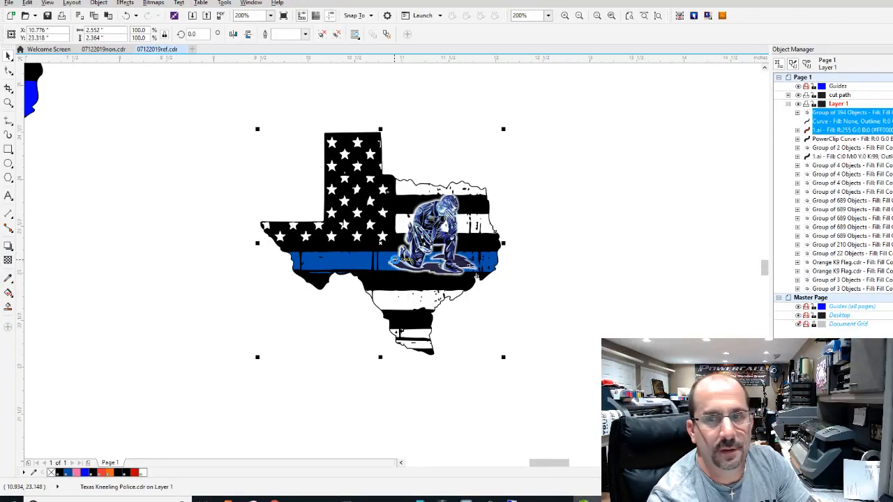
pyautogui.click(828, 122)
pyautogui.moveTo(828, 124); pyautogui.dragTo(839, 96)
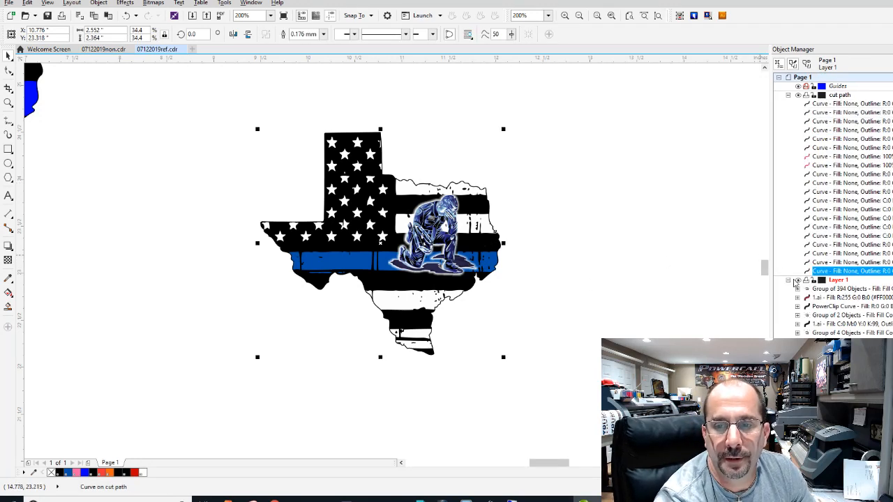
# Delete the extra unfilled outline curve from the four-object group inside the new Texas decal's 1.ai PowerClip
pyautogui.scroll(-3, 799, 293)
pyautogui.scroll(-10, 799, 293)
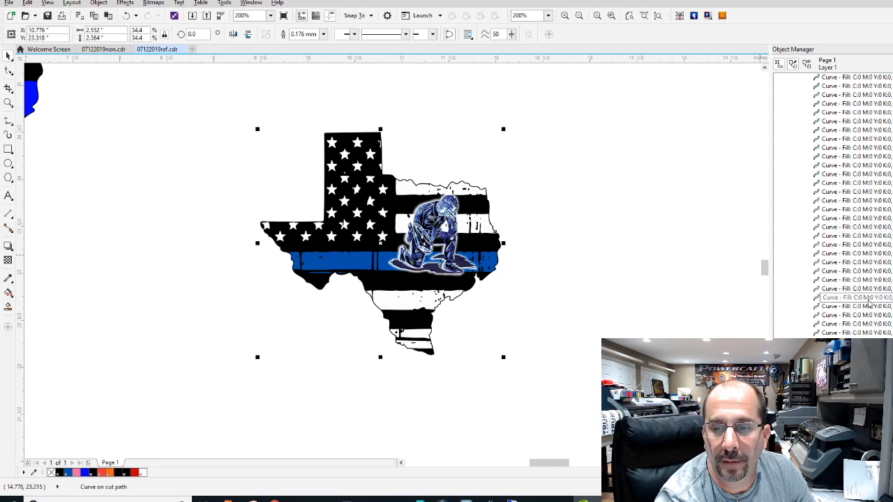
pyautogui.scroll(-10, 799, 293)
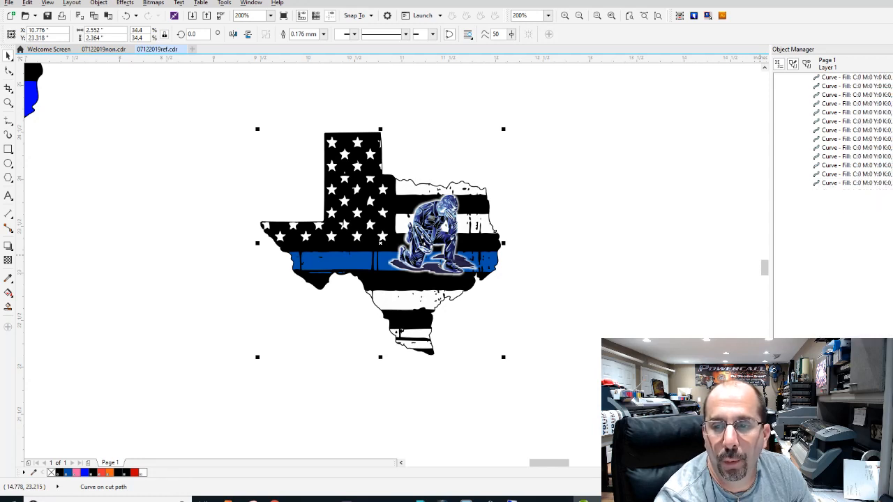
pyautogui.scroll(-10, 833, 265)
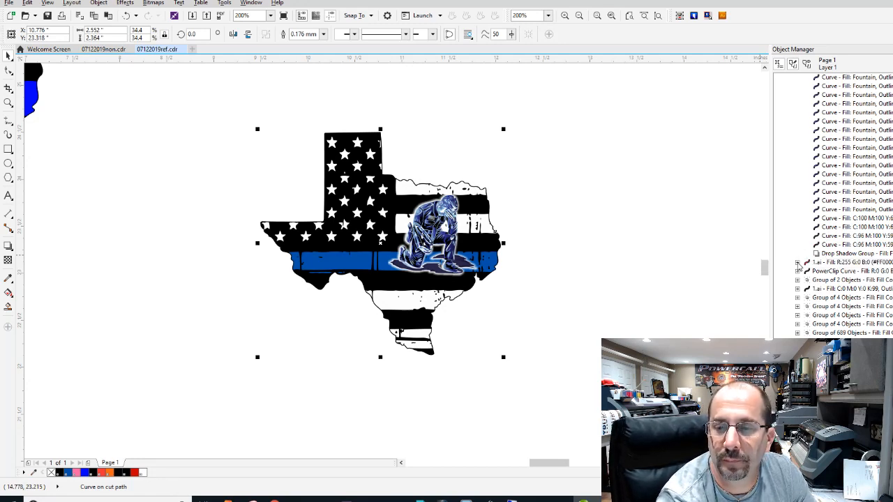
pyautogui.click(798, 263)
pyautogui.click(807, 271)
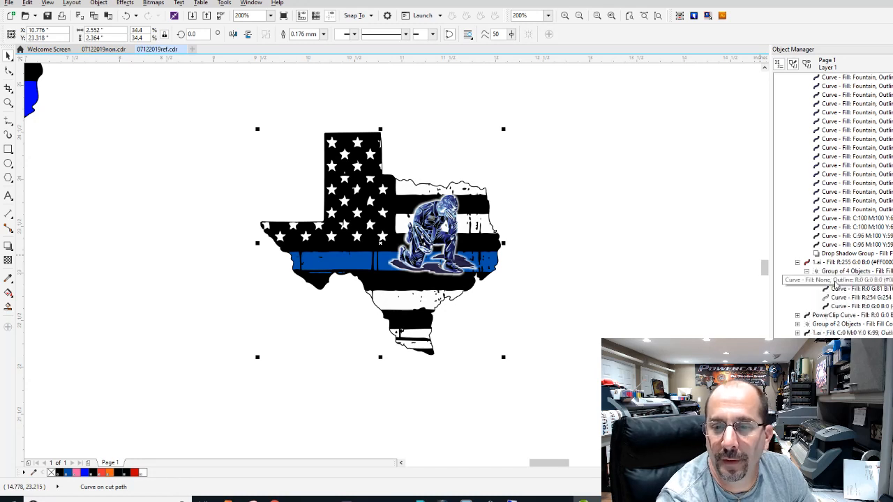
pyautogui.click(835, 281)
pyautogui.press('Delete')
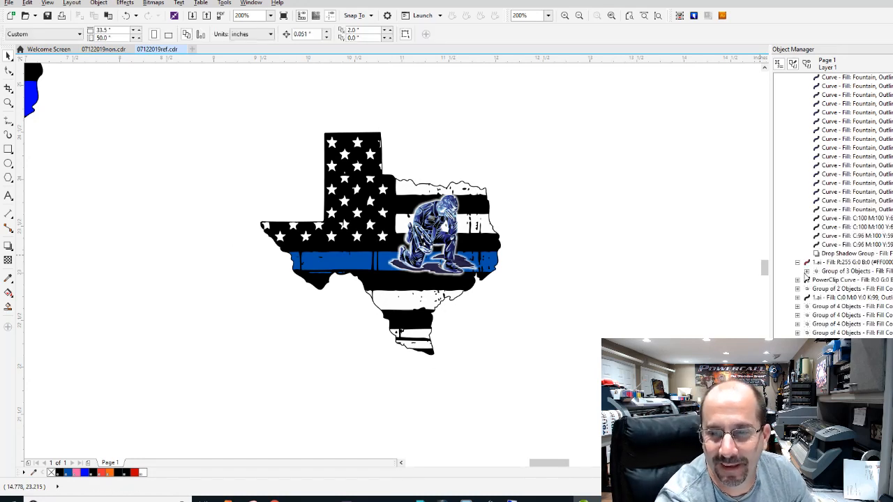
# Recolor the blue stripe inside the kneeling police Texas decal to pure blue, R0 G0 B255
pyautogui.click(807, 272)
pyautogui.click(830, 280)
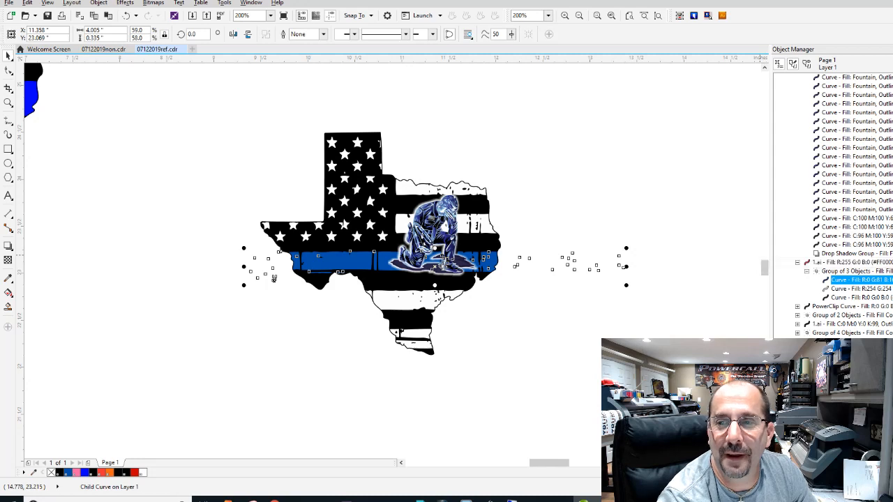
pyautogui.click(892, 133)
pyautogui.click(595, 314)
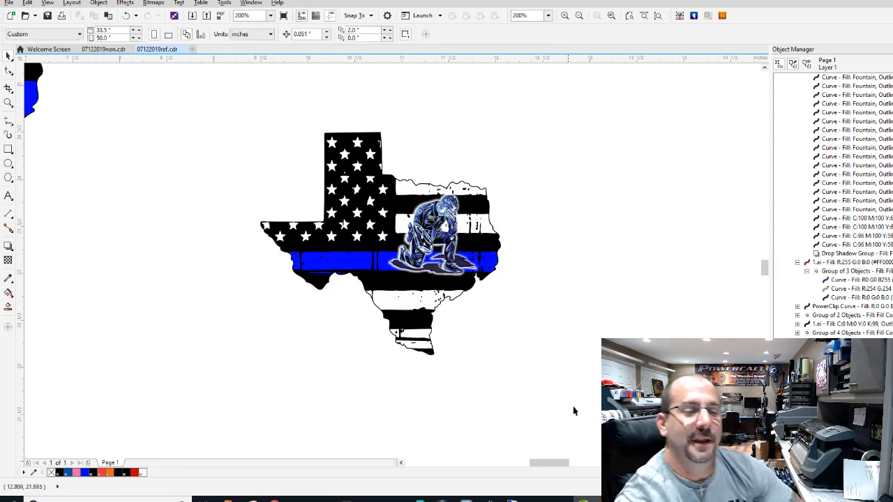
# Group the kneeling police Texas decal's three artwork objects on Layer 1, leaving its cut path curve out of the group
pyautogui.moveTo(556, 382); pyautogui.dragTo(217, 88)
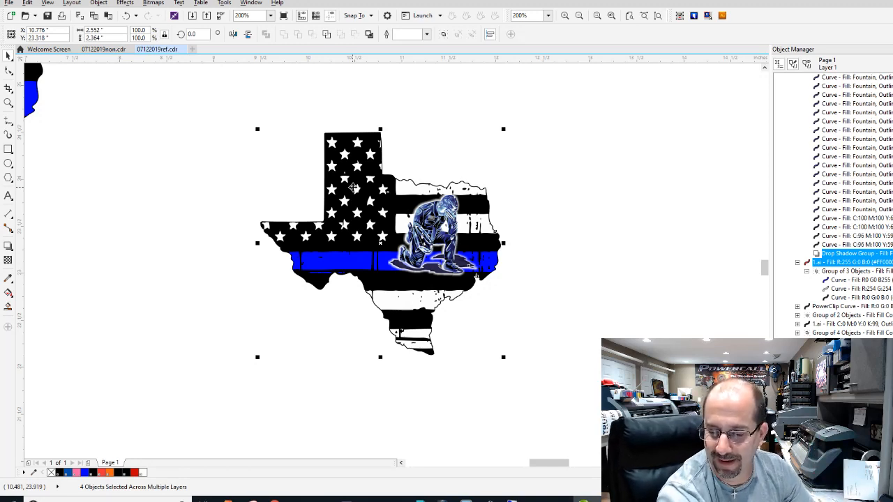
pyautogui.click(665, 325)
pyautogui.moveTo(634, 408); pyautogui.dragTo(203, 75)
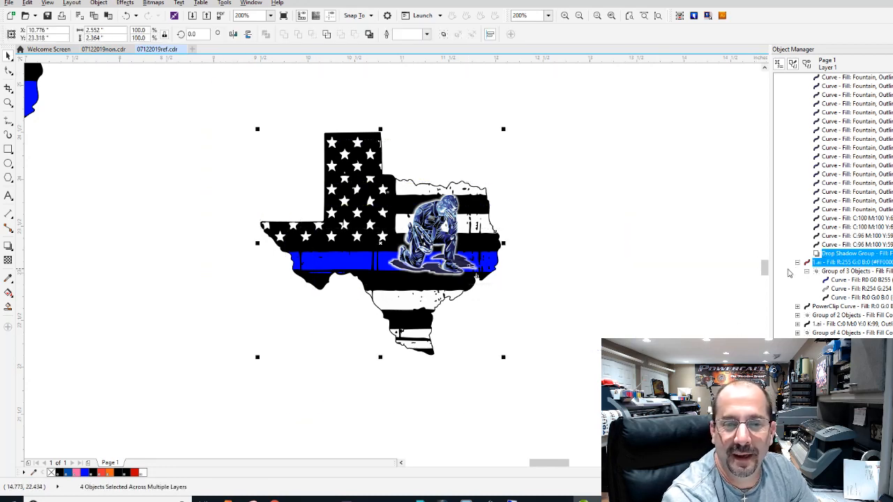
pyautogui.scroll(2, 868, 177)
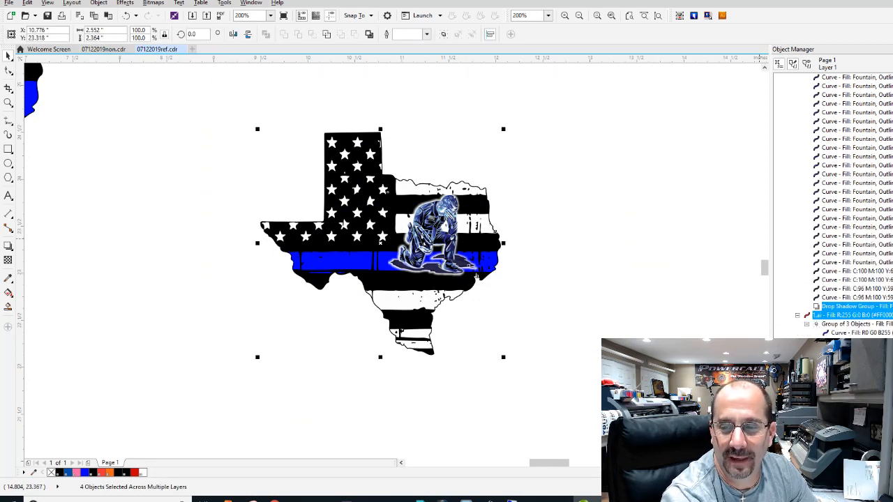
pyautogui.moveTo(892, 275); pyautogui.dragTo(892, 80)
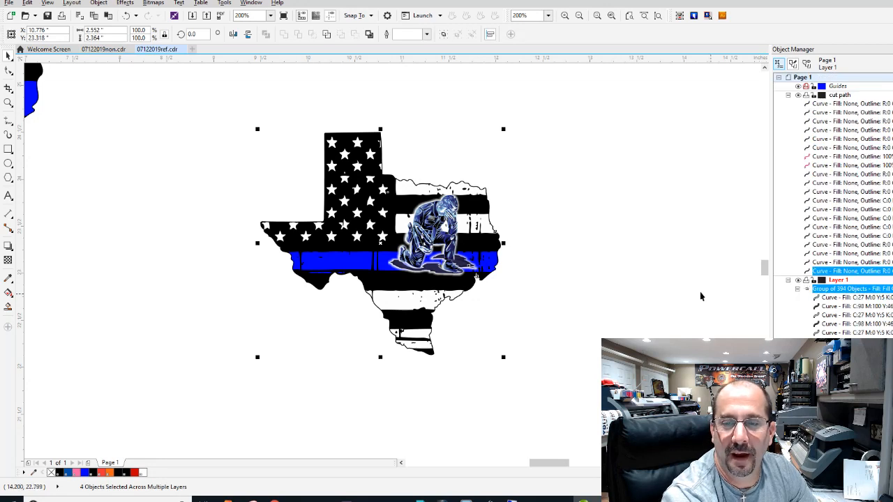
pyautogui.keyDown('ctrl'); pyautogui.click(839, 272); pyautogui.keyUp('ctrl')
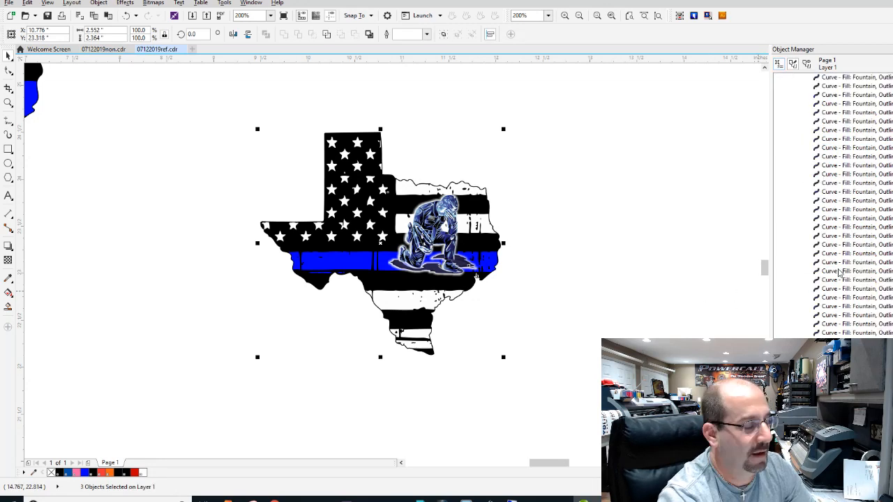
pyautogui.hotkey('ctrl', 'g')
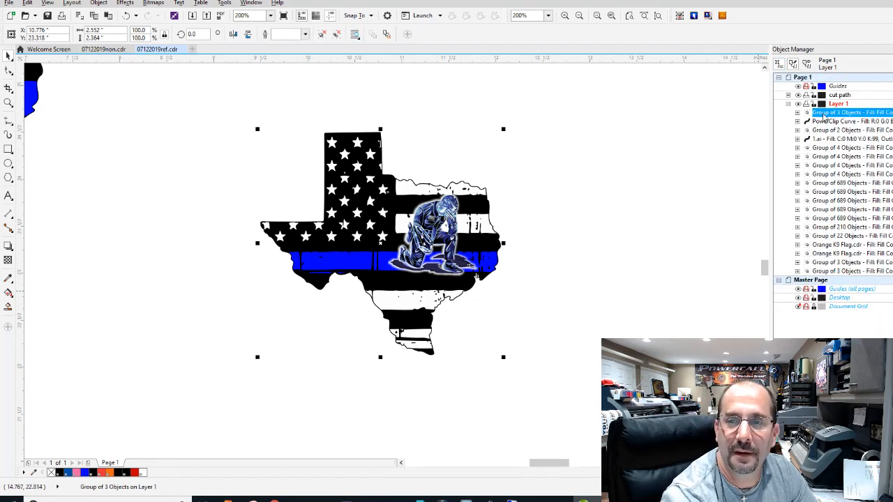
# Set the height of the kneeling police Texas decal and its cut path to 6 inches, and position them beside the smaller Texas decal
pyautogui.moveTo(572, 411); pyautogui.dragTo(201, 93)
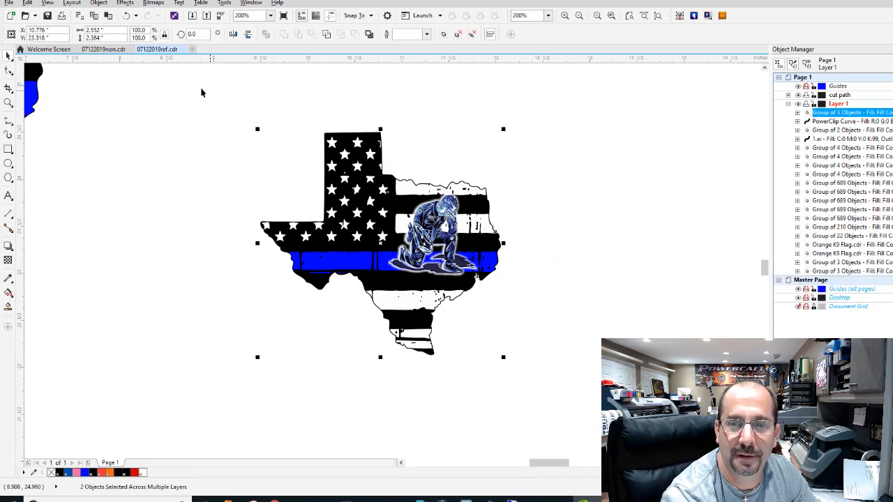
pyautogui.click(788, 96)
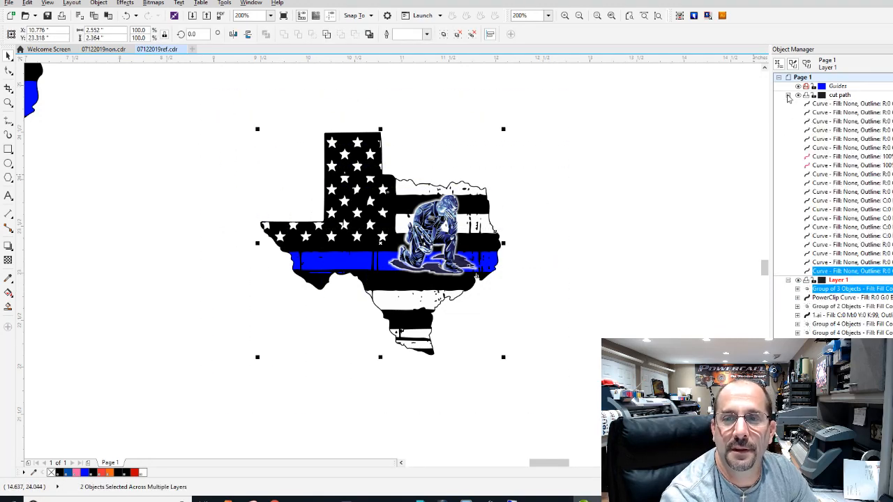
pyautogui.moveTo(582, 369); pyautogui.dragTo(204, 102)
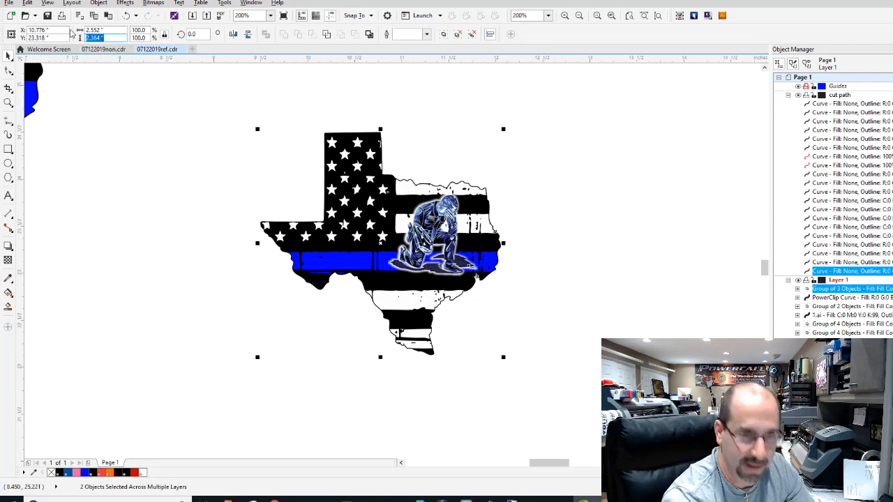
pyautogui.write('6')
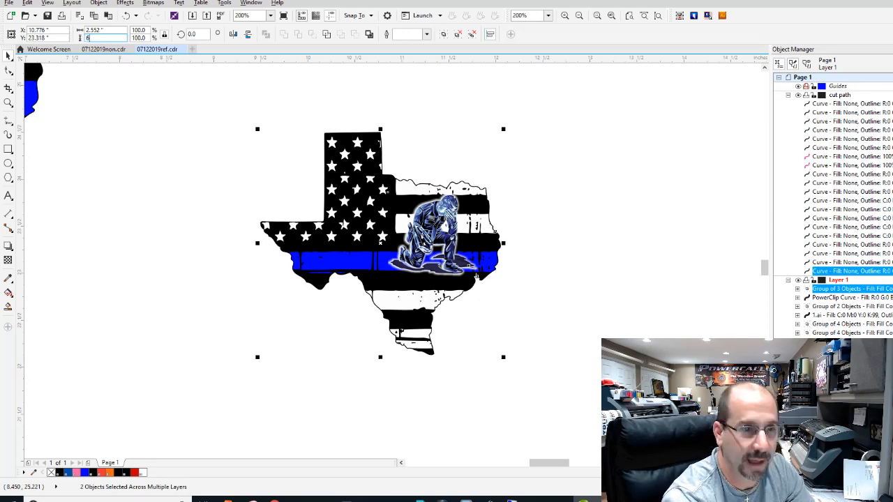
pyautogui.press('Return')
pyautogui.scroll(-2, 393, 261)
pyautogui.scroll(-2, 393, 261)
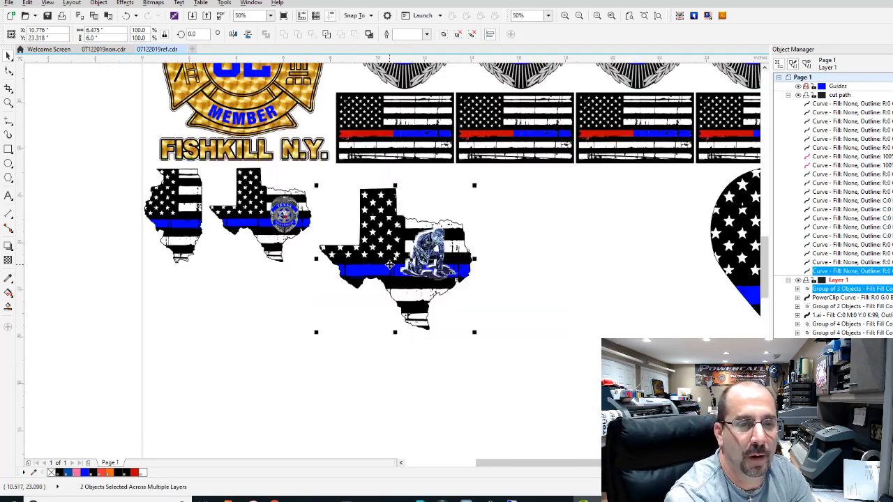
pyautogui.moveTo(394, 260); pyautogui.dragTo(394, 238)
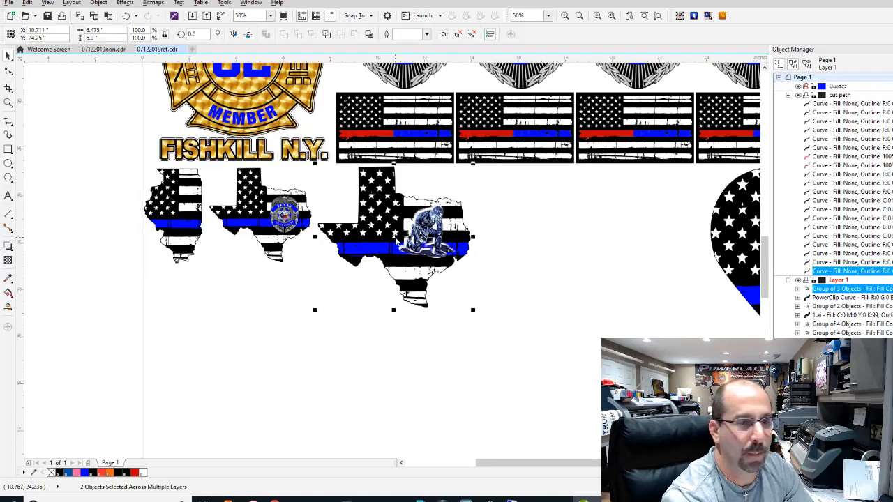
# Duplicate the kneeling police Texas decal with its cut path and shift the copy right until it clears the original
pyautogui.hotkey('ctrl', 'd')
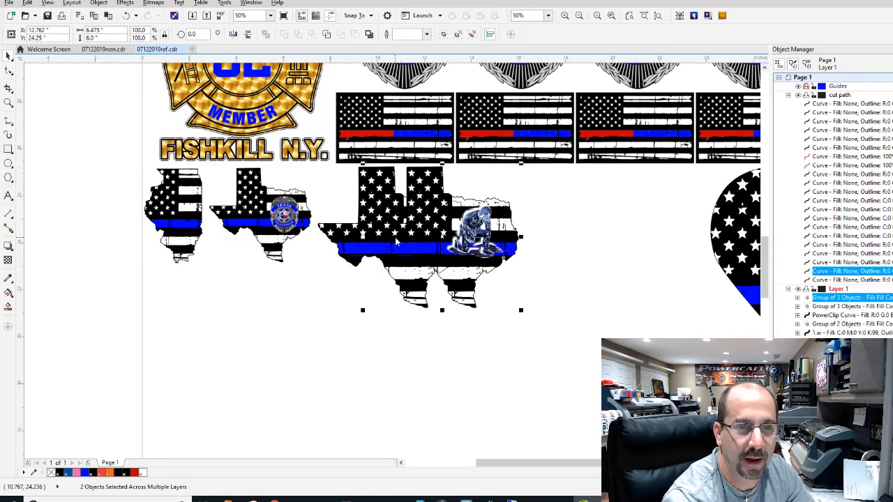
pyautogui.hotkey('ctrl', 'd')
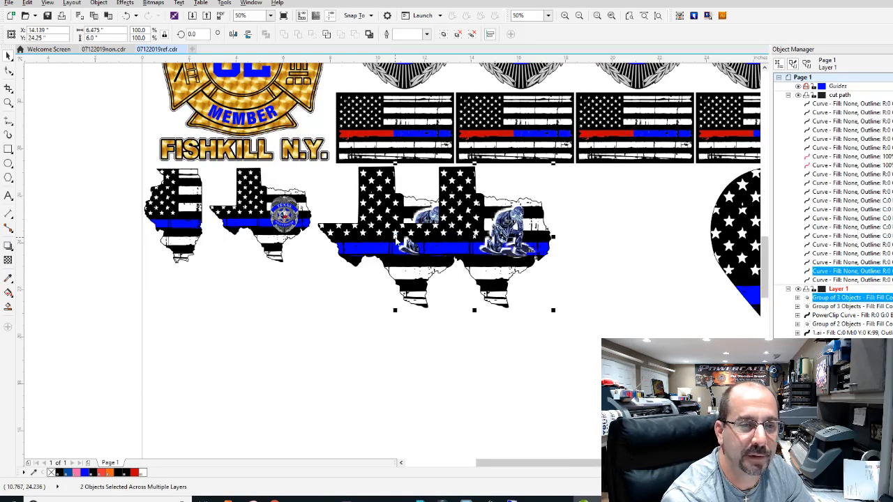
pyautogui.press('Right')
pyautogui.press('Right')
pyautogui.press('Right')
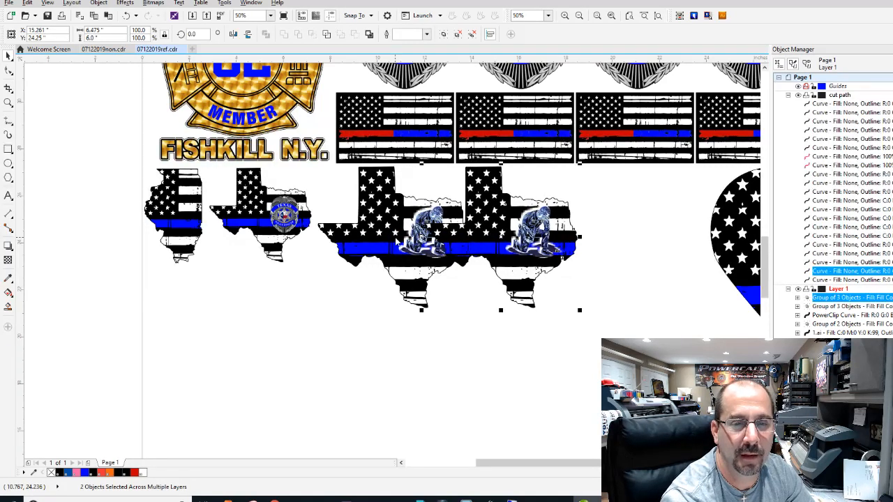
pyautogui.press('Right')
pyautogui.press('Right')
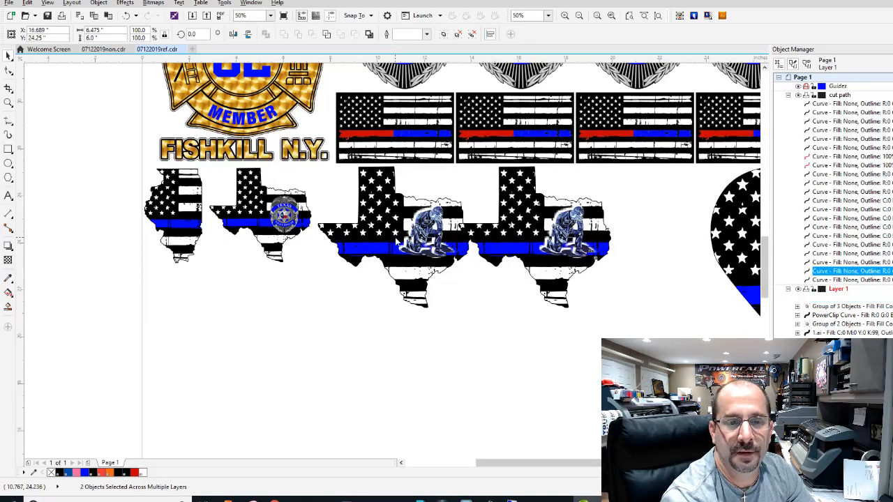
pyautogui.press('Left')
pyautogui.press('Left')
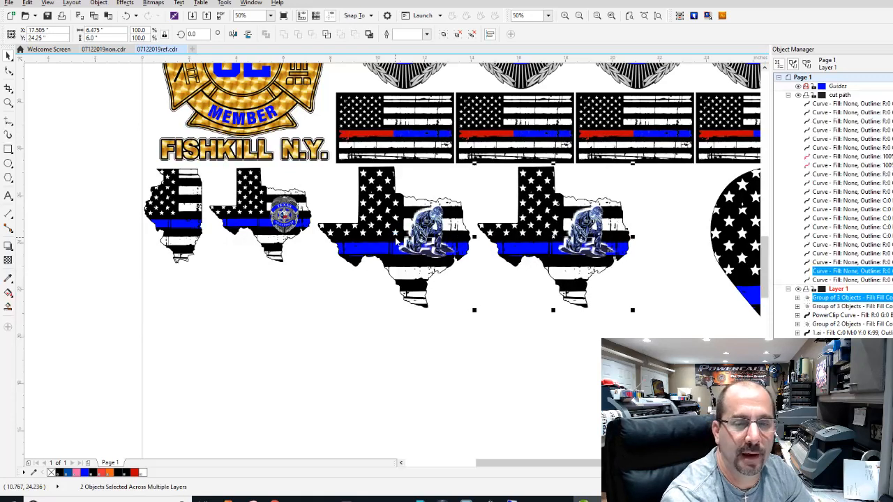
pyautogui.click(390, 345)
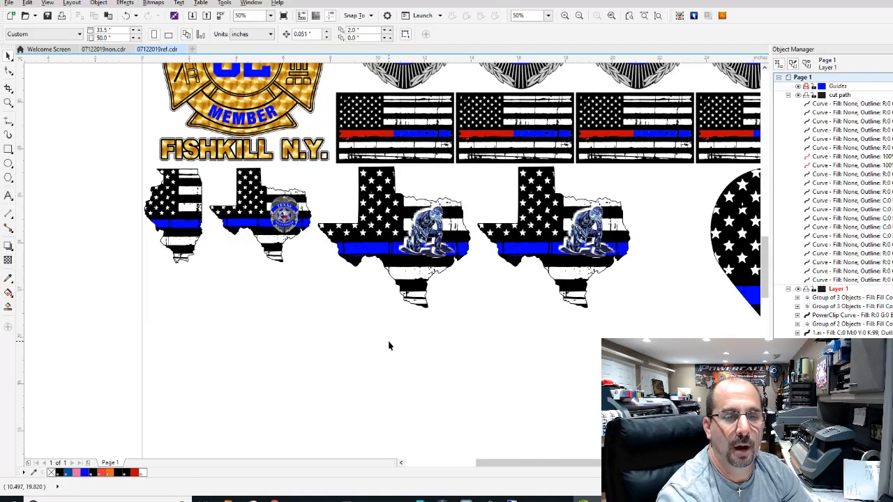
# Import the 1* skull decal from the PUNISHER folder and place it in the empty area below the small state decals
pyautogui.click(611, 16)
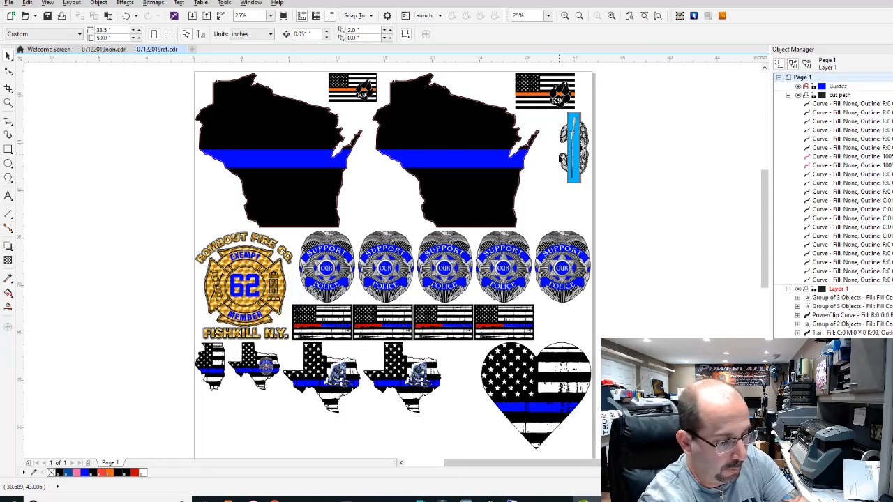
pyautogui.hotkey('ctrl', 'i')
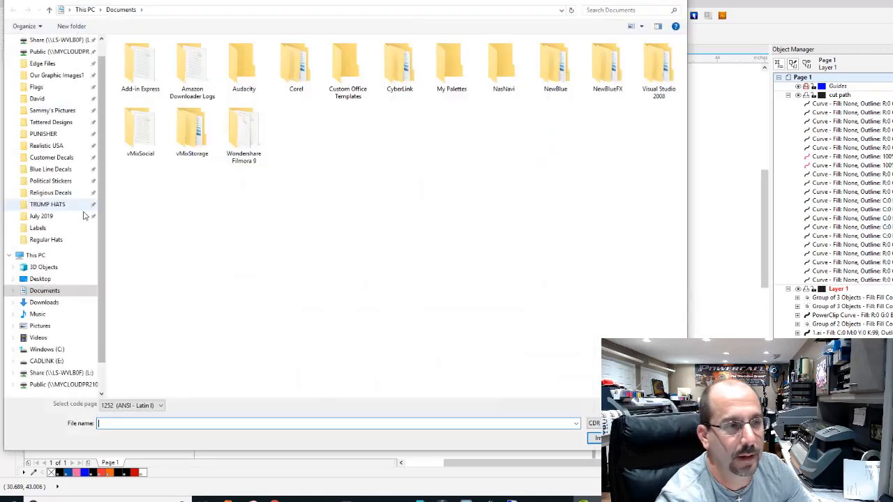
pyautogui.click(46, 135)
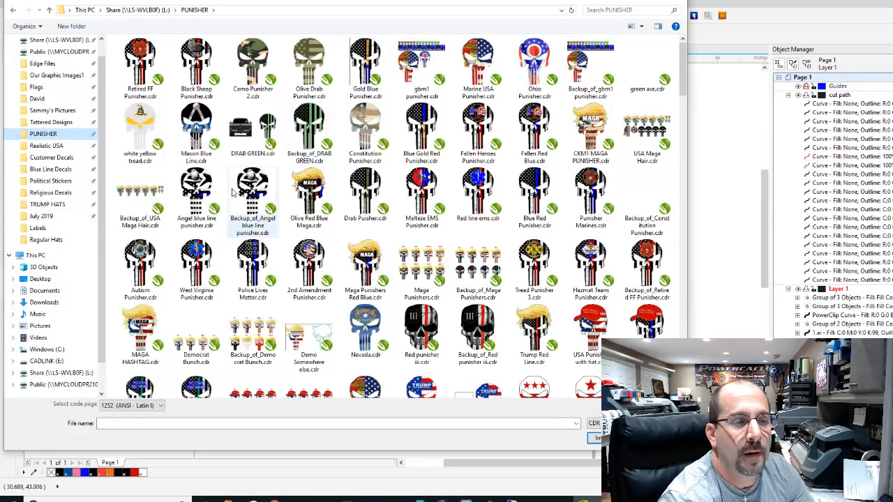
pyautogui.scroll(-3, 292, 255)
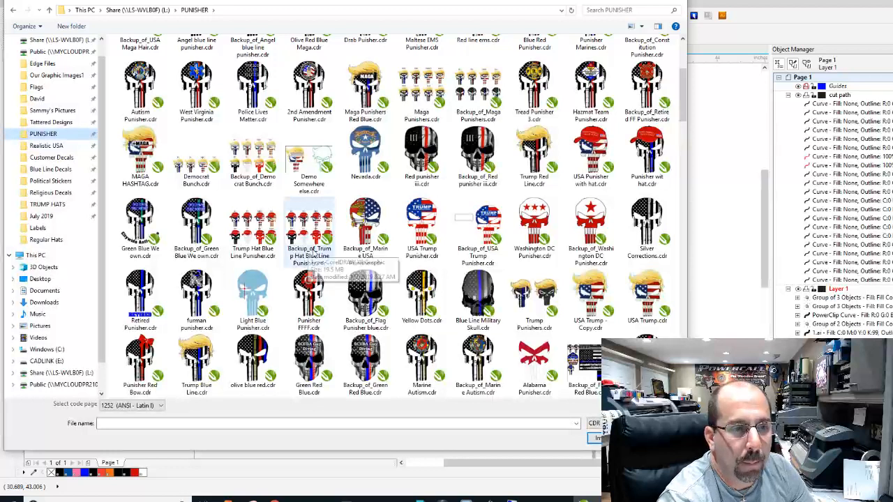
pyautogui.click(600, 10)
pyautogui.write('risk')
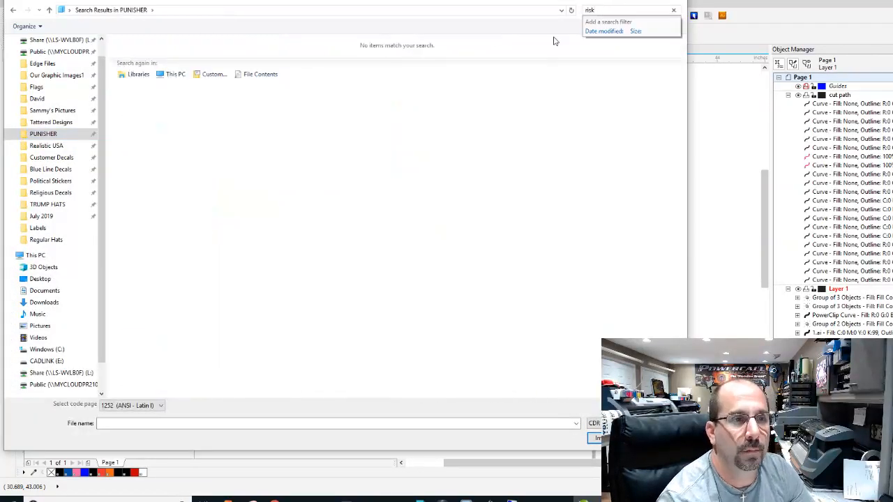
pyautogui.press('BackSpace')
pyautogui.press('BackSpace')
pyautogui.press('BackSpace')
pyautogui.write('1')
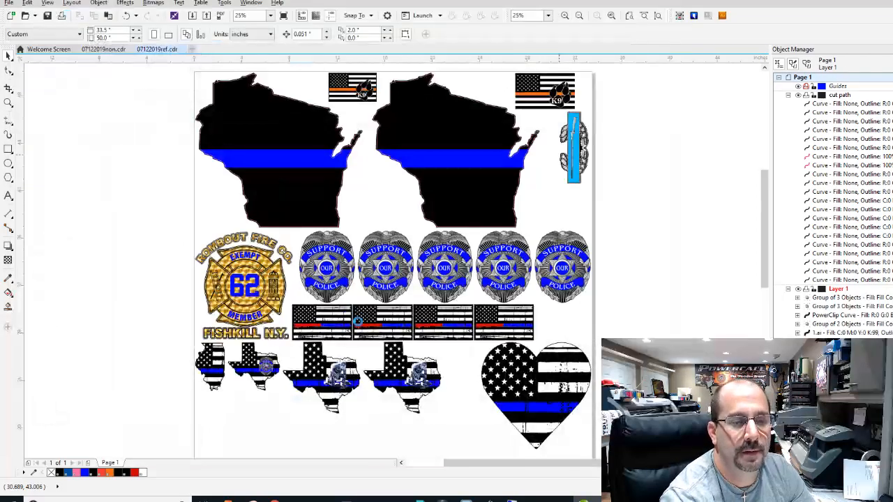
pyautogui.click(245, 413)
# Recolor the four blue curves in the nine-object group inside the skull's PowerClip to pure blue, R0 G0 B255
pyautogui.scroll(1, 252, 420)
pyautogui.scroll(1, 390, 260)
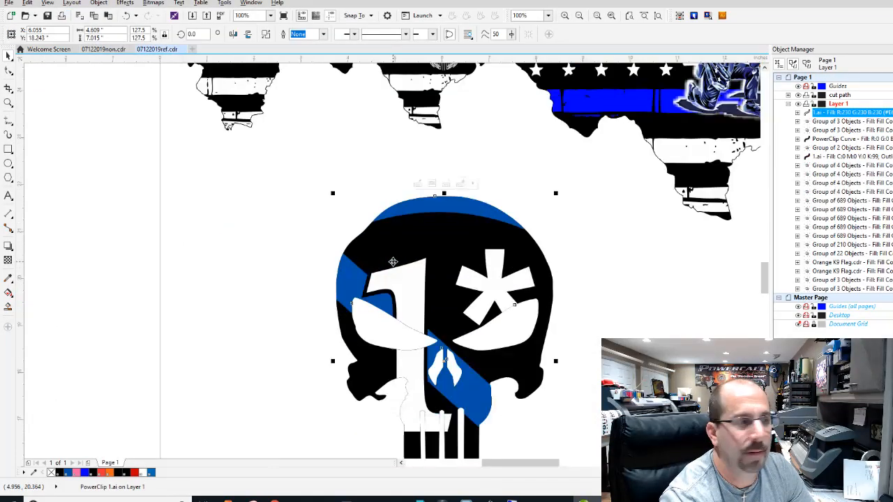
pyautogui.scroll(-1, 390, 262)
pyautogui.scroll(1, 393, 264)
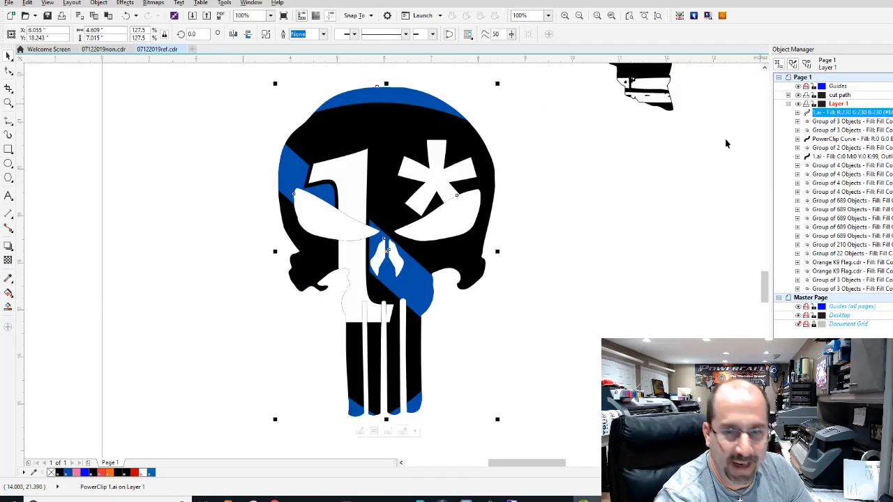
pyautogui.click(846, 114)
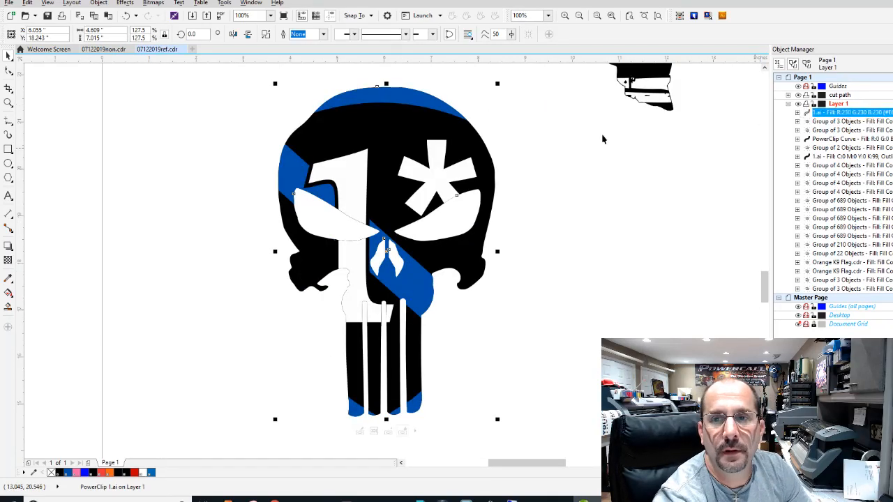
pyautogui.click(797, 112)
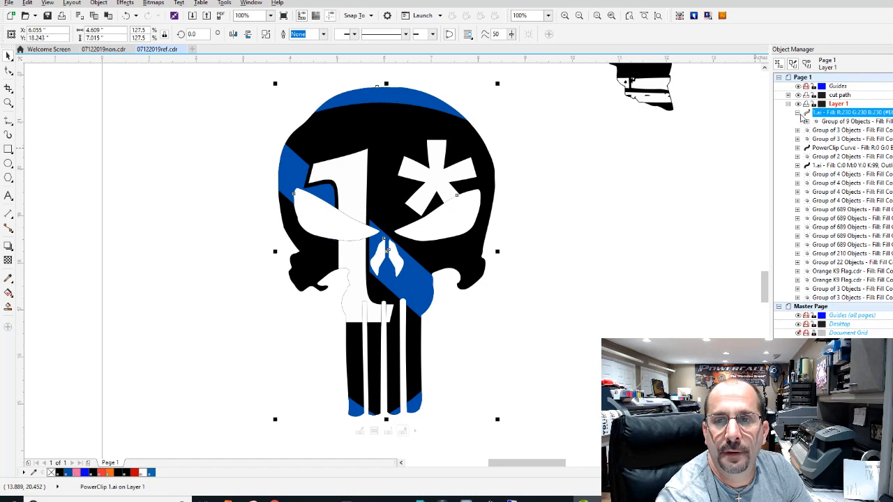
pyautogui.click(807, 122)
pyautogui.click(844, 131)
pyautogui.keyDown('ctrl'); pyautogui.click(834, 140); pyautogui.keyUp('ctrl')
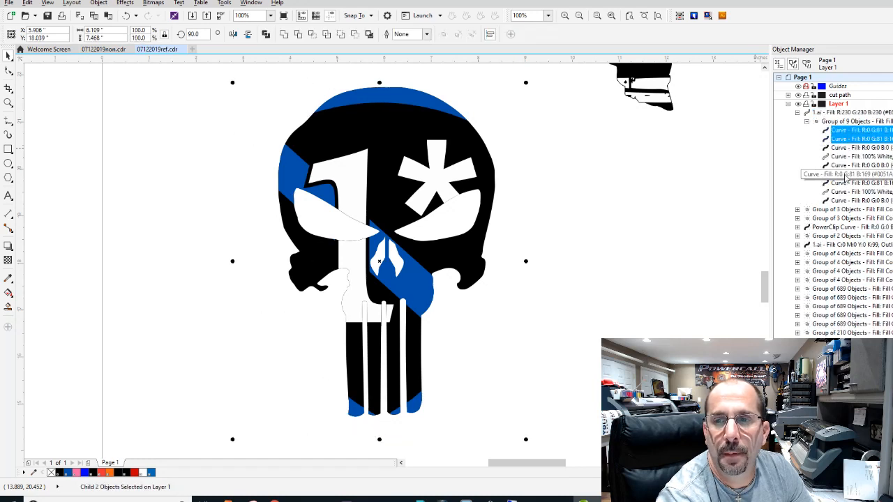
pyautogui.keyDown('ctrl'); pyautogui.click(841, 174); pyautogui.keyUp('ctrl')
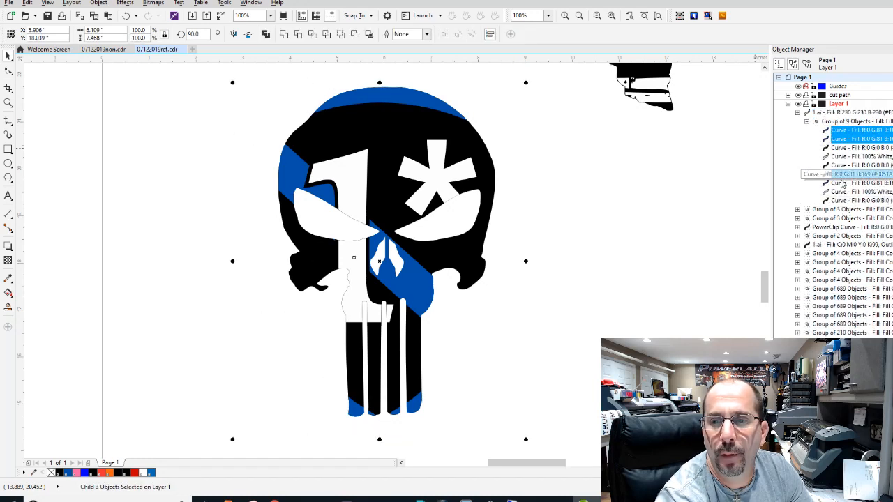
pyautogui.keyDown('ctrl'); pyautogui.click(841, 184); pyautogui.keyUp('ctrl')
pyautogui.click(84, 473)
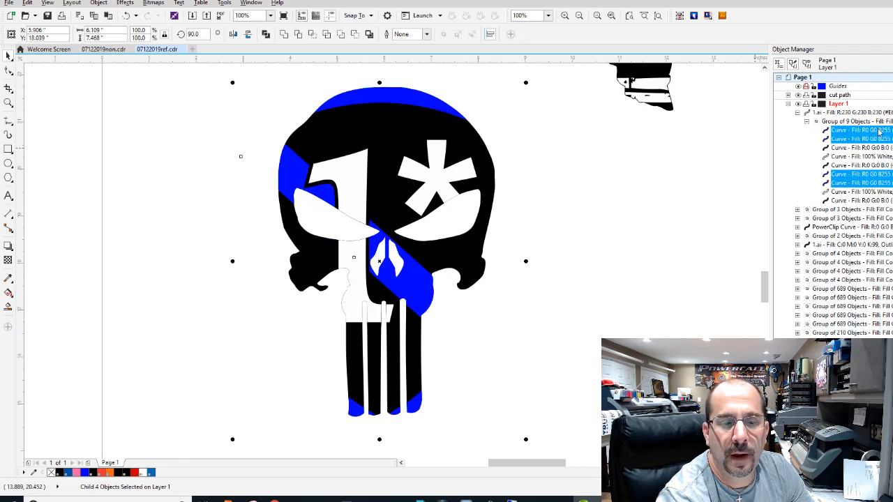
# Recolor the three R0 G0 B0 curves inside the skull's PowerClip with the palette's Black fill
pyautogui.click(840, 200)
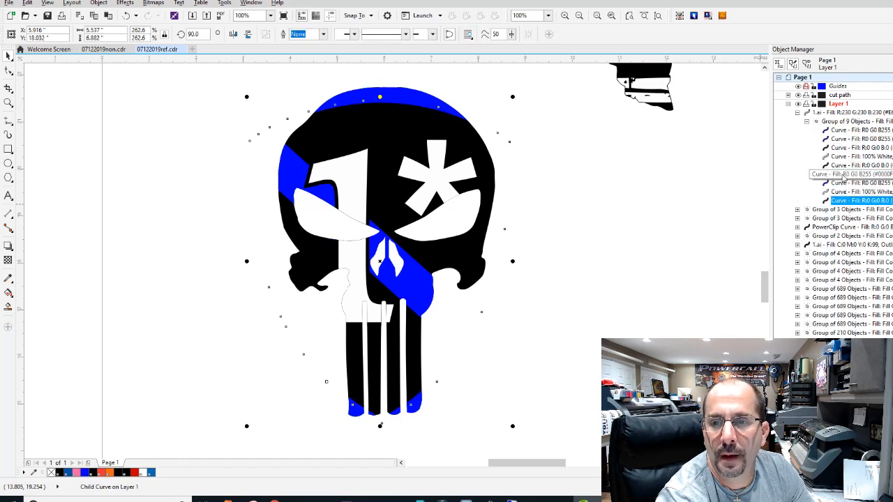
pyautogui.keyDown('ctrl'); pyautogui.click(841, 165); pyautogui.keyUp('ctrl')
pyautogui.keyDown('ctrl'); pyautogui.click(842, 148); pyautogui.keyUp('ctrl')
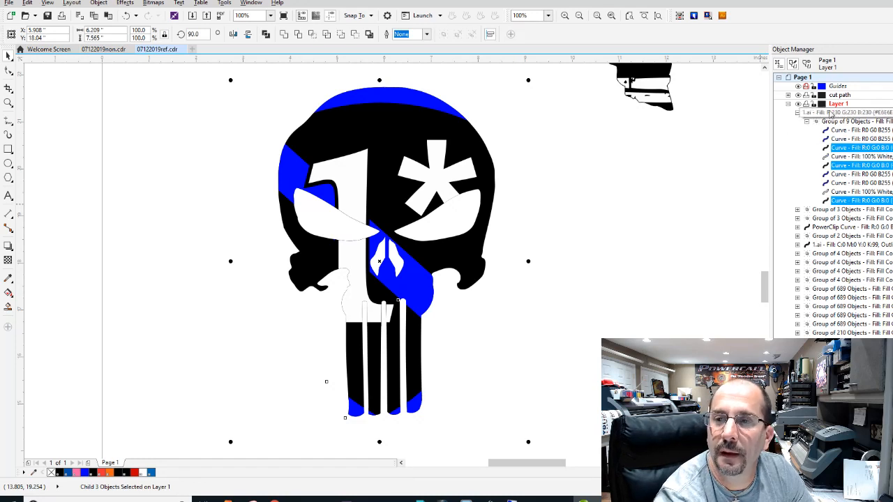
pyautogui.press('F3')
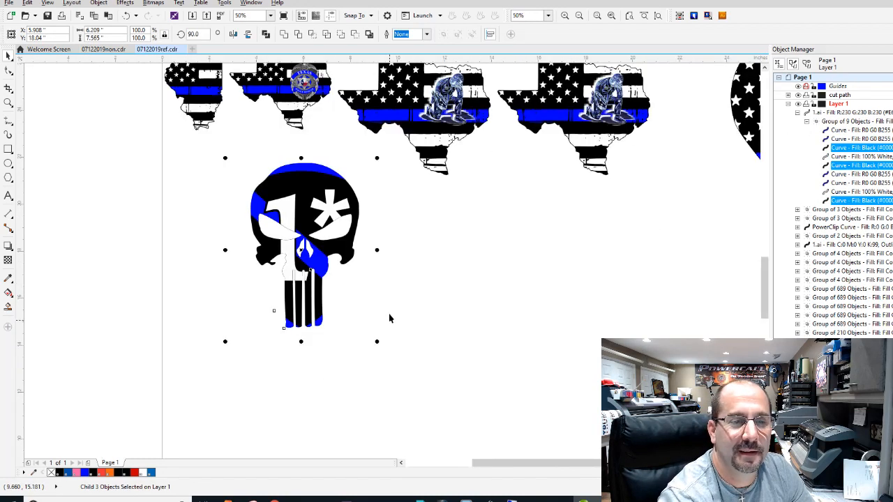
# Set the skull decal's height to 7 inches, then duplicate it and place the copy beside the original
pyautogui.moveTo(398, 358); pyautogui.dragTo(223, 143)
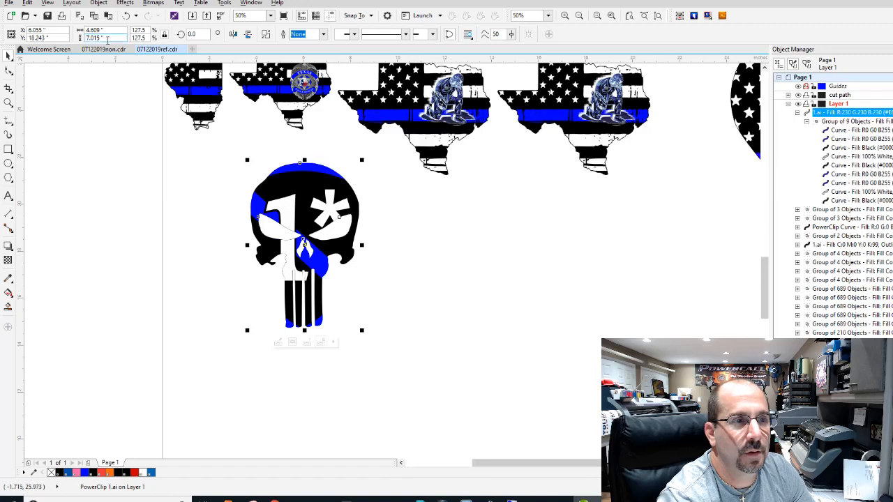
pyautogui.write('7')
pyautogui.press('Return')
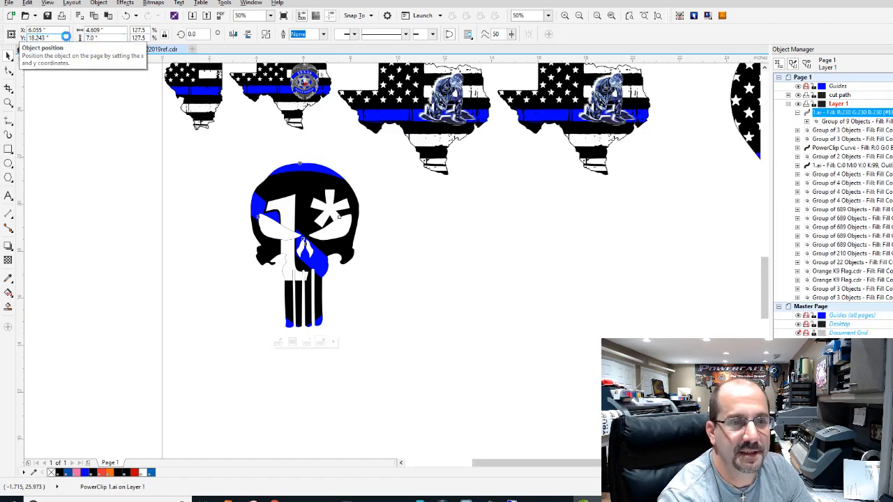
pyautogui.hotkey('ctrl', 'd')
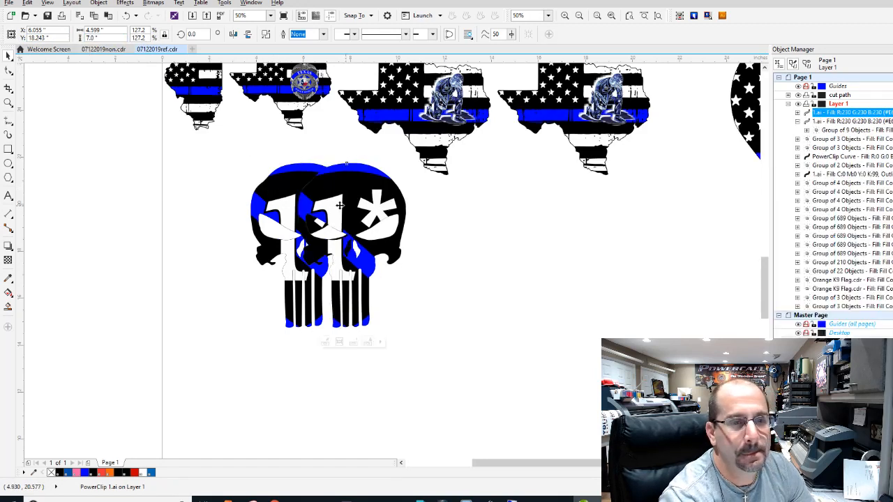
pyautogui.moveTo(380, 211); pyautogui.dragTo(462, 246)
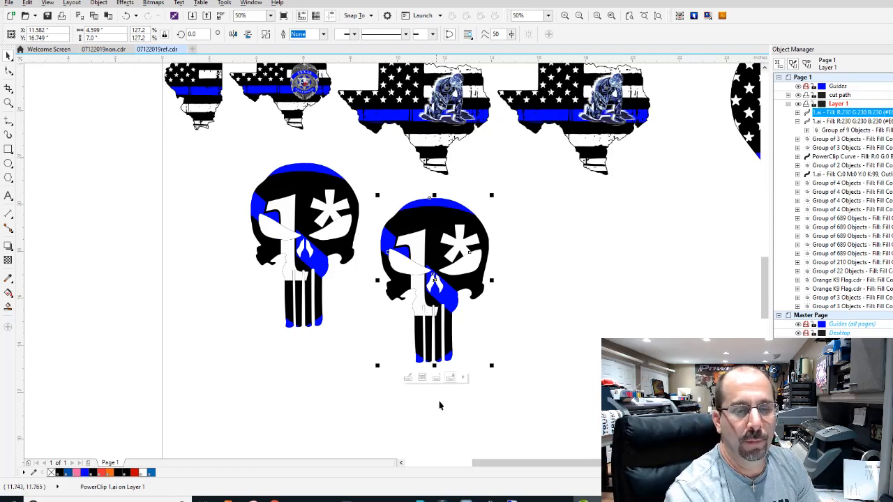
# Extract the PowerClip contents of the duplicate skull, move the shield artwork aside, and select the empty skull frame
pyautogui.click(438, 378)
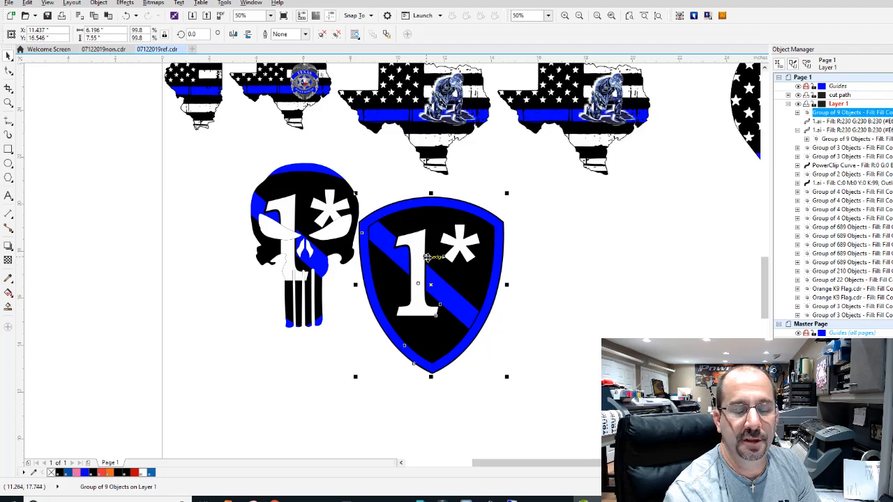
pyautogui.moveTo(424, 255); pyautogui.dragTo(611, 261)
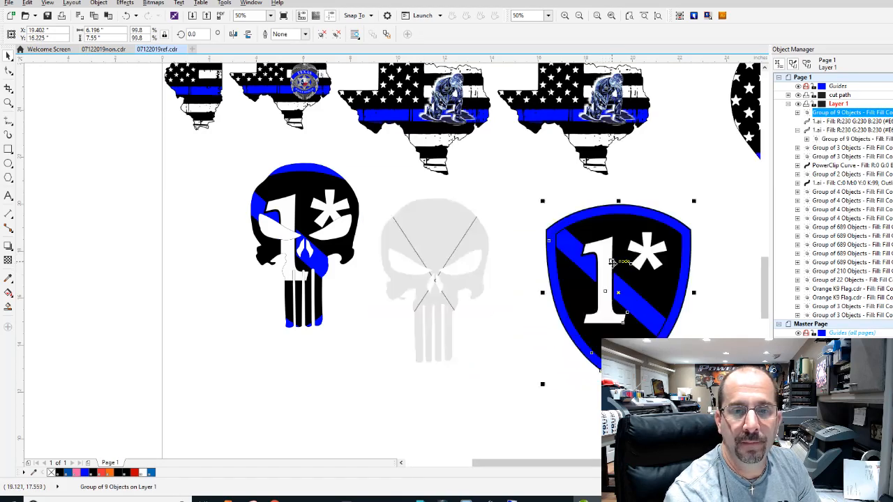
pyautogui.click(444, 244)
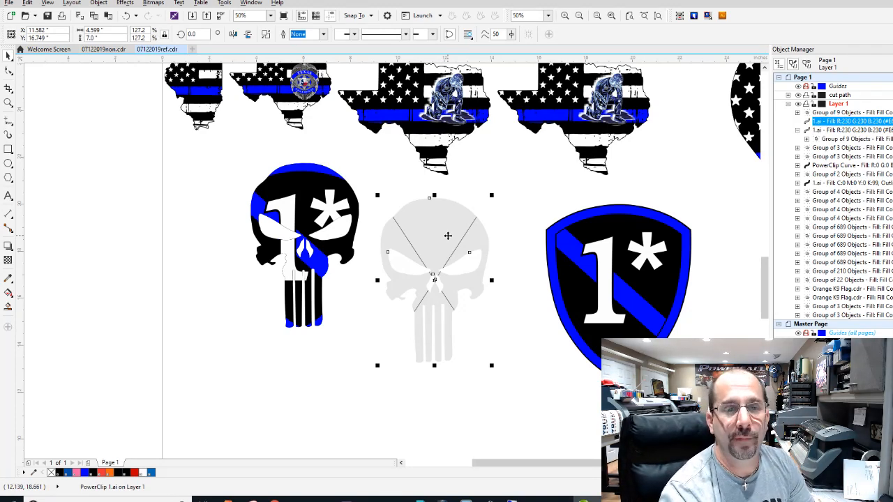
# Place the empty skull frame over the shield artwork and PowerClip the shield group inside it
pyautogui.moveTo(440, 244); pyautogui.dragTo(616, 253)
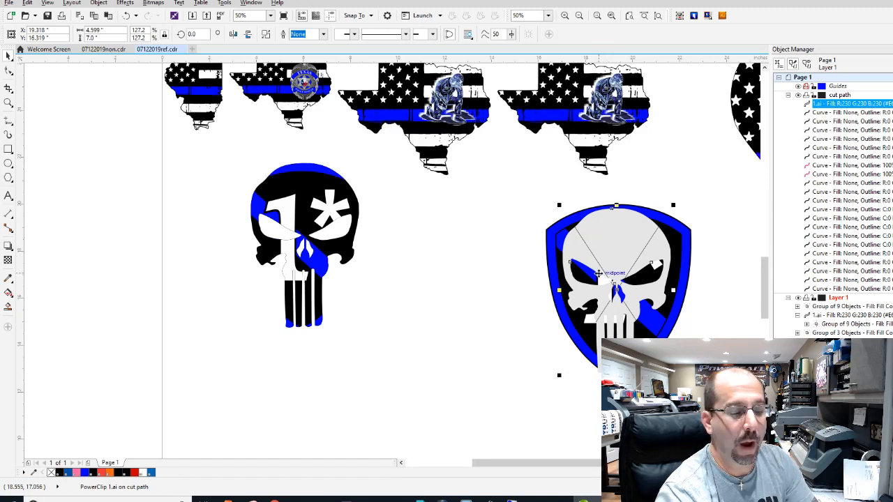
pyautogui.press('Right')
pyautogui.press('Right')
pyautogui.press('Up')
pyautogui.press('Up')
pyautogui.click(599, 276)
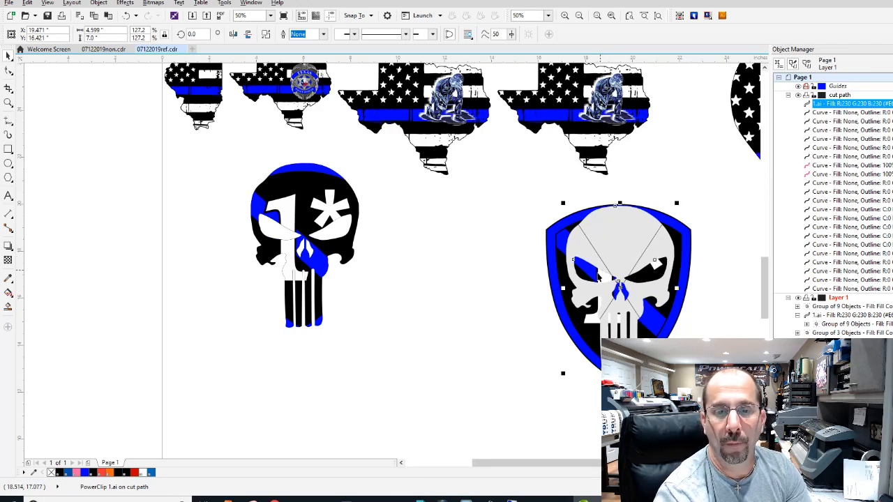
pyautogui.rightClick(685, 240)
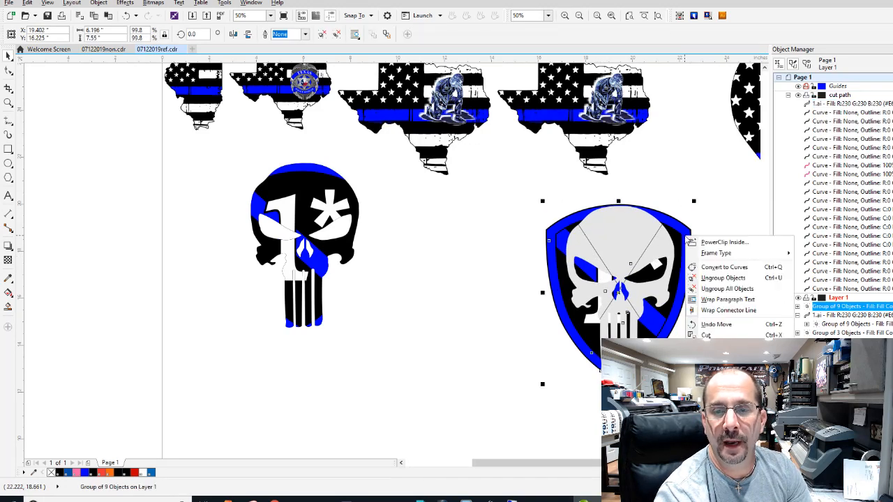
pyautogui.click(718, 242)
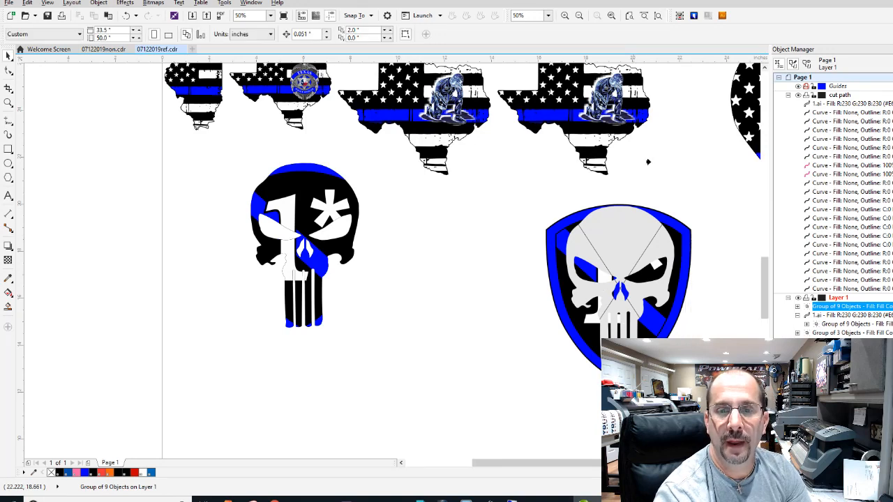
pyautogui.click(601, 234)
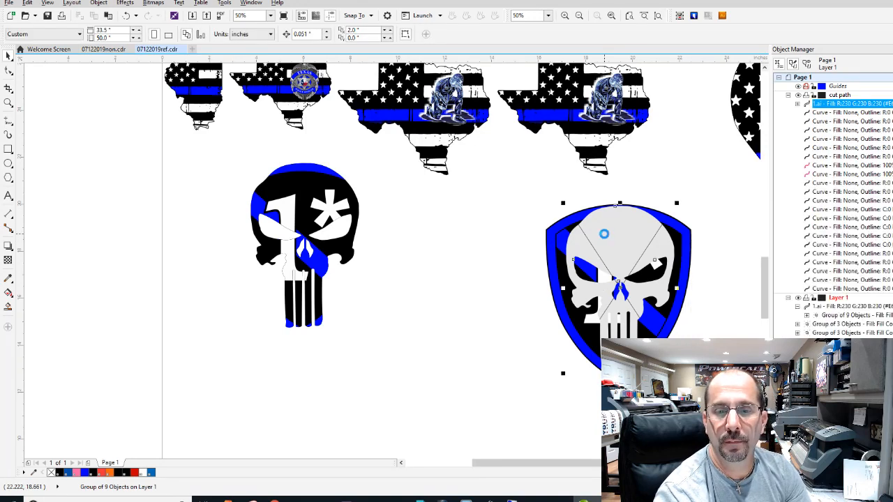
# Release the shield artwork from the skull frame and delete it
pyautogui.click(500, 277)
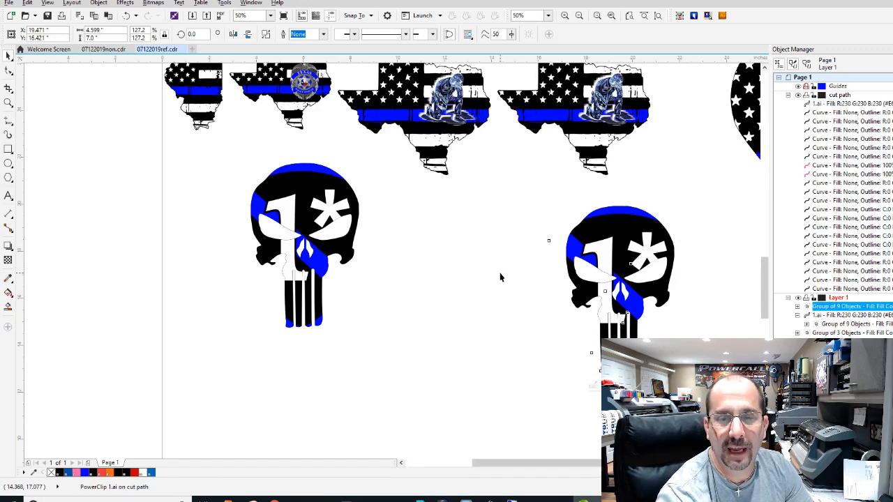
pyautogui.moveTo(546, 260); pyautogui.dragTo(455, 284)
pyautogui.press('Delete')
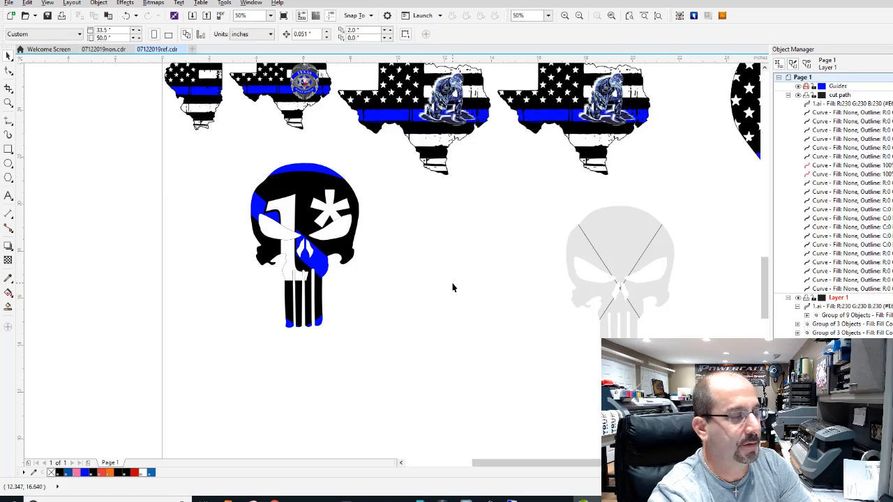
# Import FIRE LOGO R.JPG from the Pictures folder with all file formats listed, and delete the placed logo
pyautogui.hotkey('ctrl', 'i')
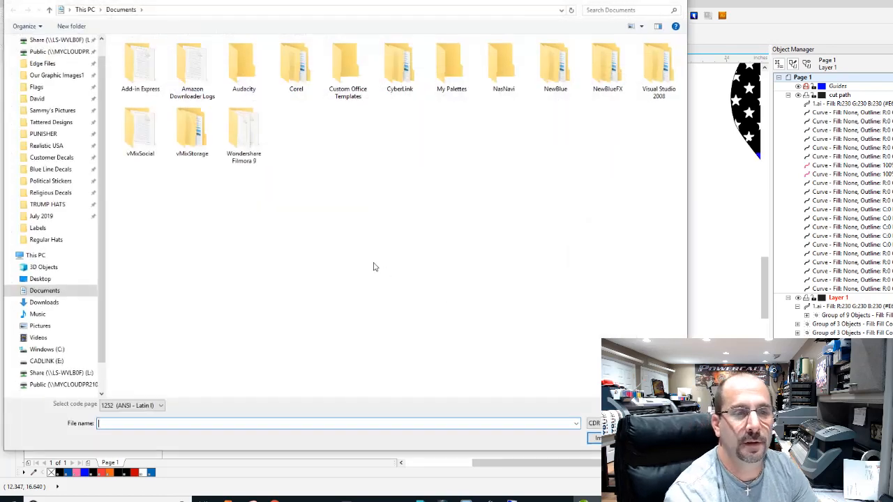
pyautogui.click(59, 328)
pyautogui.click(594, 423)
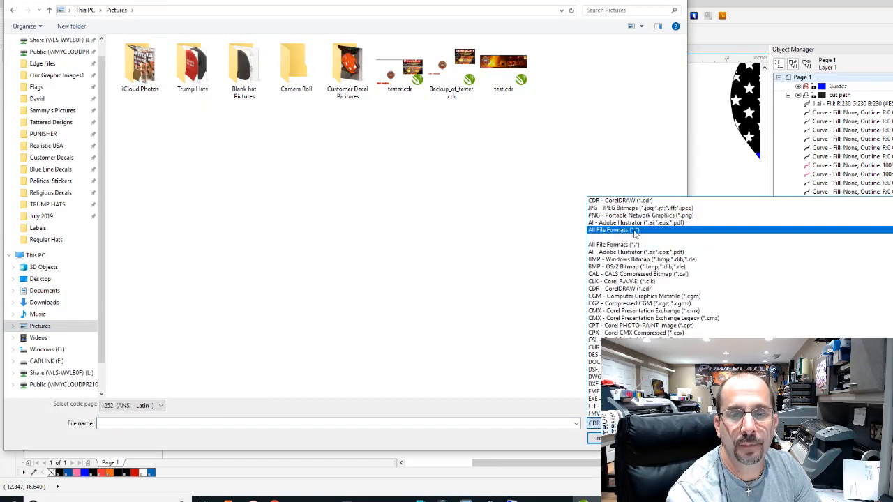
pyautogui.click(626, 242)
pyautogui.click(593, 425)
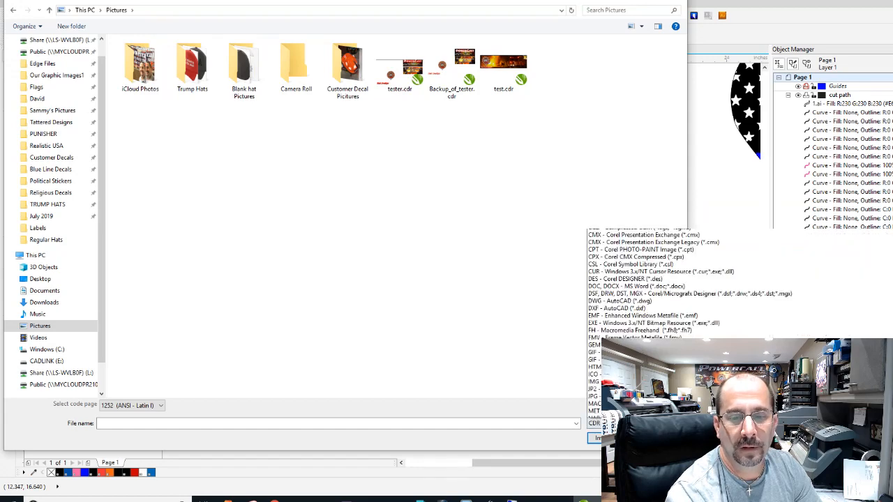
pyautogui.scroll(5, 606, 279)
pyautogui.click(606, 251)
pyautogui.click(66, 327)
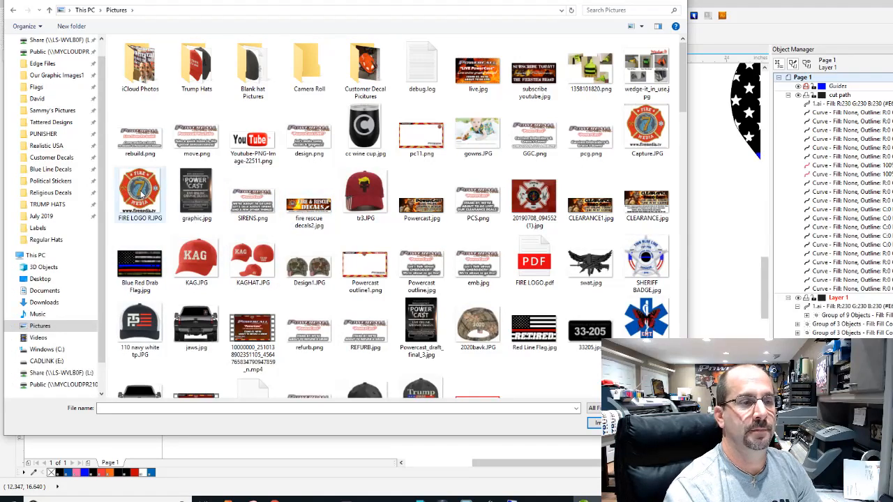
pyautogui.doubleClick(143, 197)
pyautogui.click(460, 204)
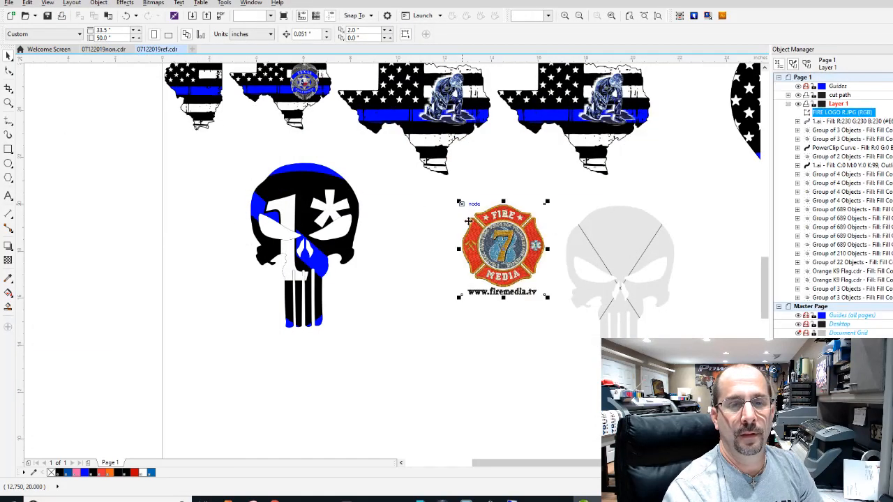
pyautogui.press('Delete')
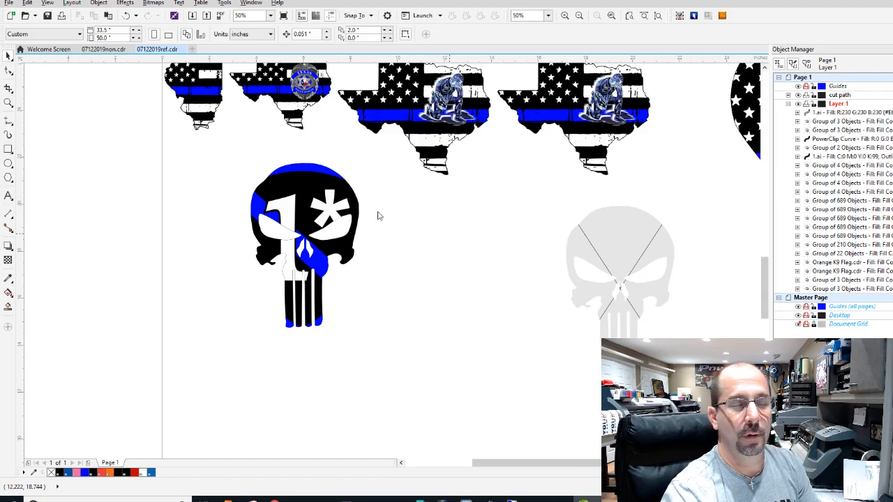
# Import the photo IMG_0556.jpg from the Pictures folder and place it on the page
pyautogui.hotkey('ctrl', 'i')
pyautogui.scroll(-5, 378, 216)
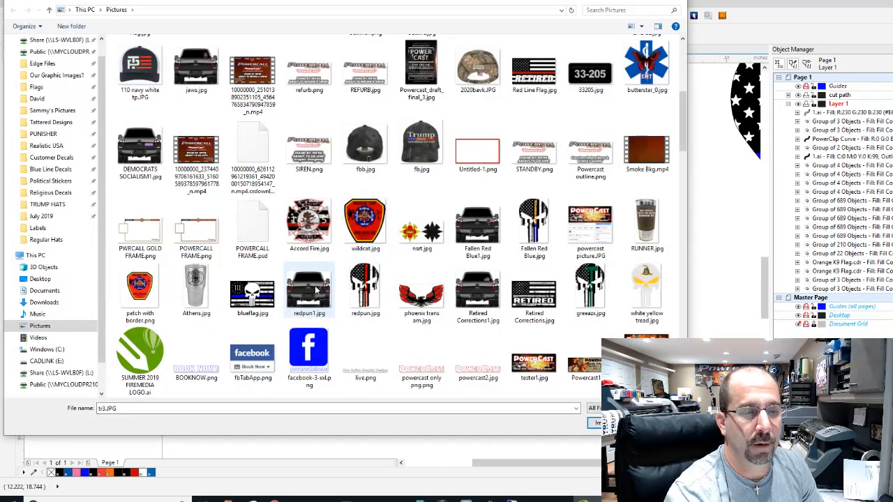
pyautogui.scroll(-3, 307, 279)
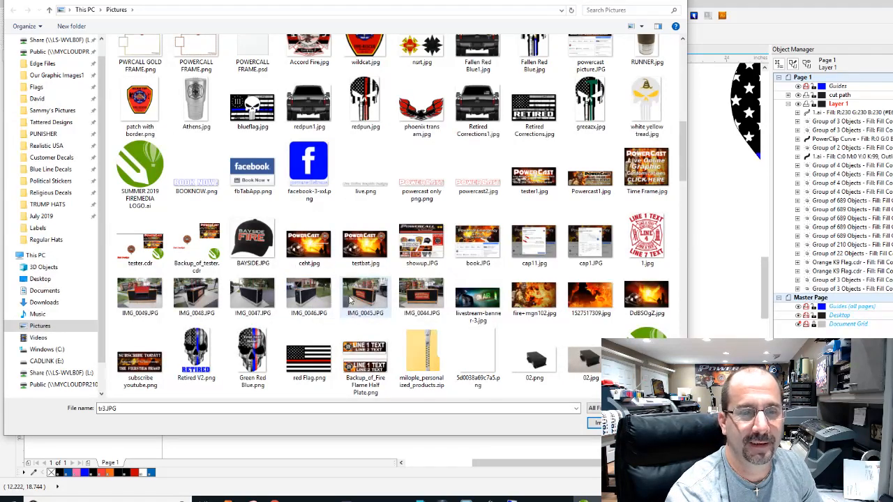
pyautogui.scroll(-3, 351, 299)
pyautogui.scroll(3, 353, 286)
pyautogui.scroll(-3, 355, 265)
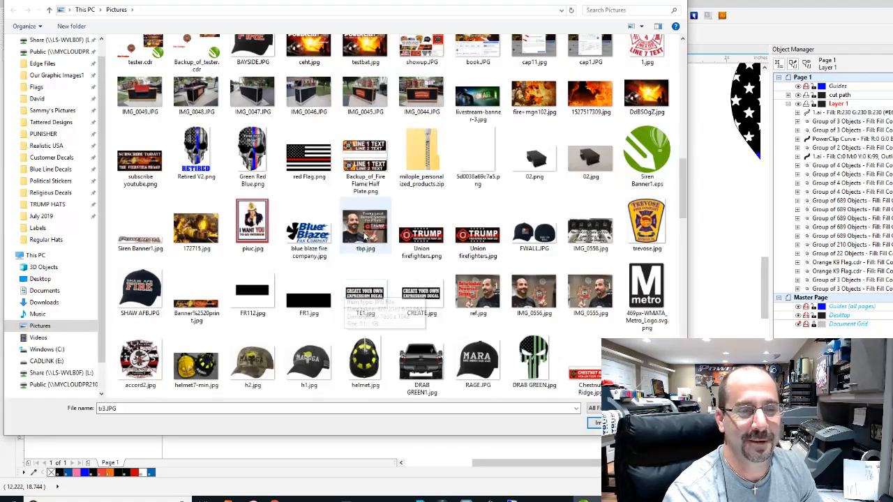
pyautogui.doubleClick(530, 296)
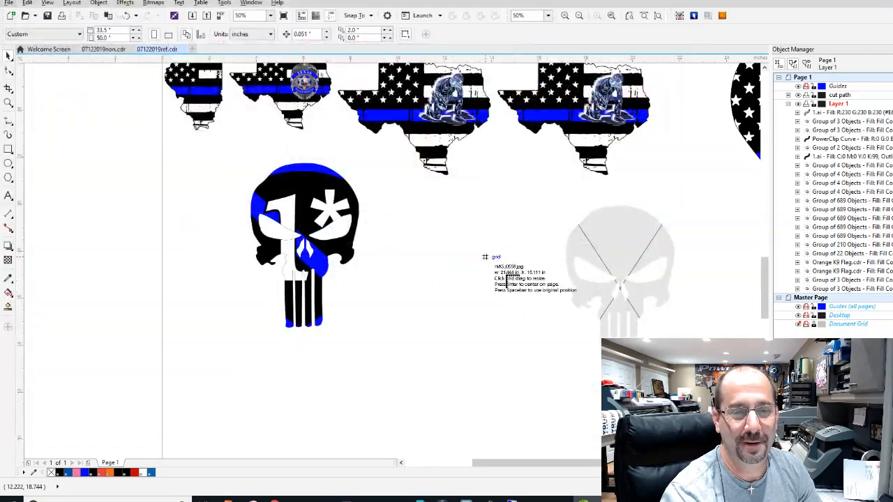
pyautogui.click(384, 203)
# Shrink the photo to about 12.1 by 9.1 inches and place the skull frame over the man's face
pyautogui.scroll(-2, 298, 238)
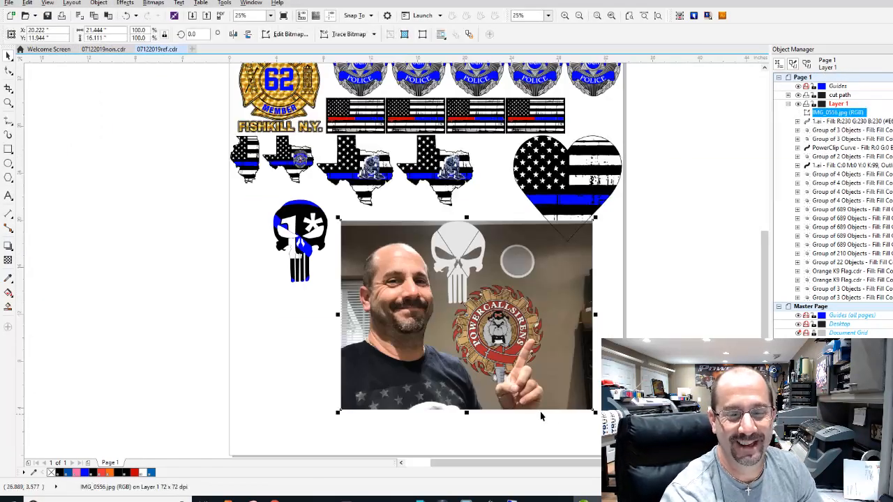
pyautogui.moveTo(594, 412); pyautogui.dragTo(551, 379)
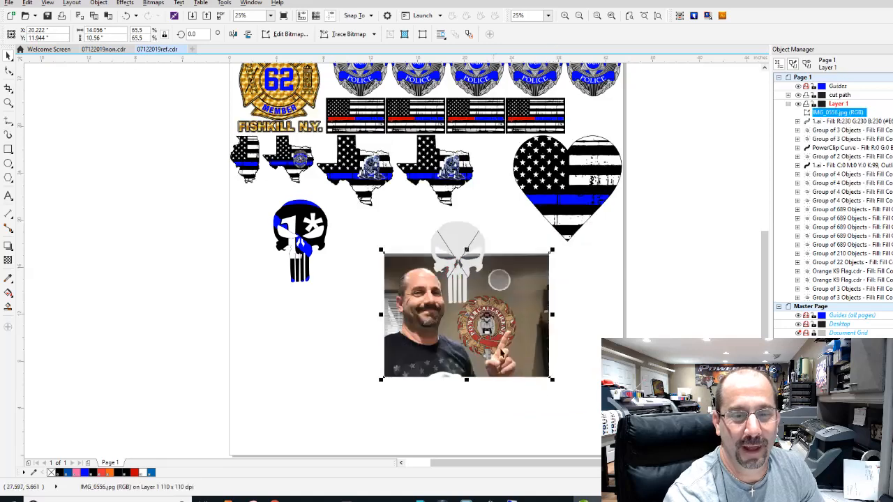
pyautogui.scroll(1, 474, 296)
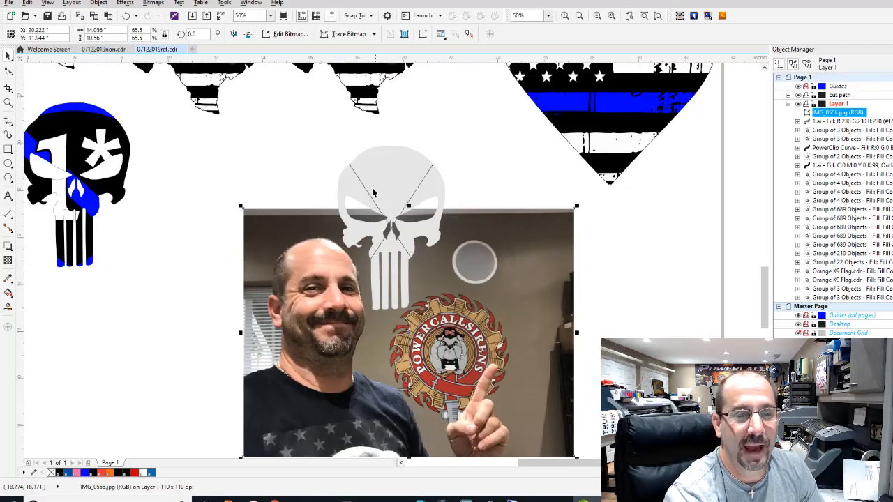
pyautogui.moveTo(373, 192); pyautogui.dragTo(509, 290)
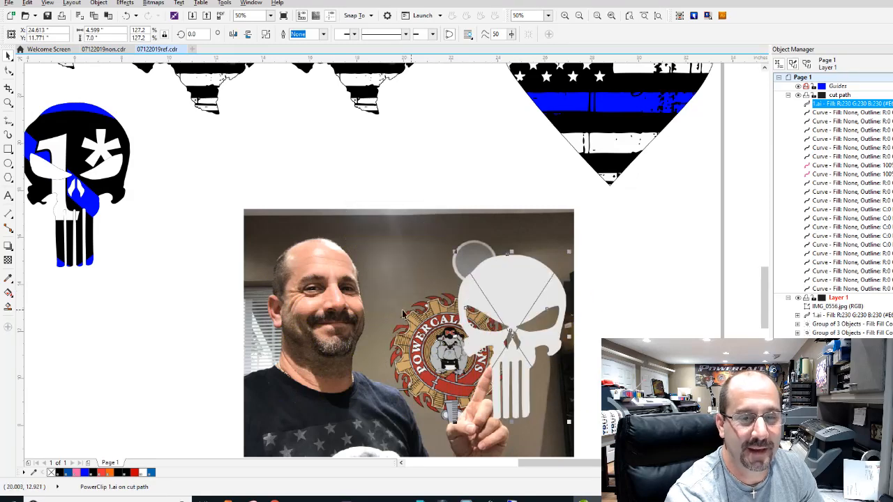
pyautogui.click(433, 307)
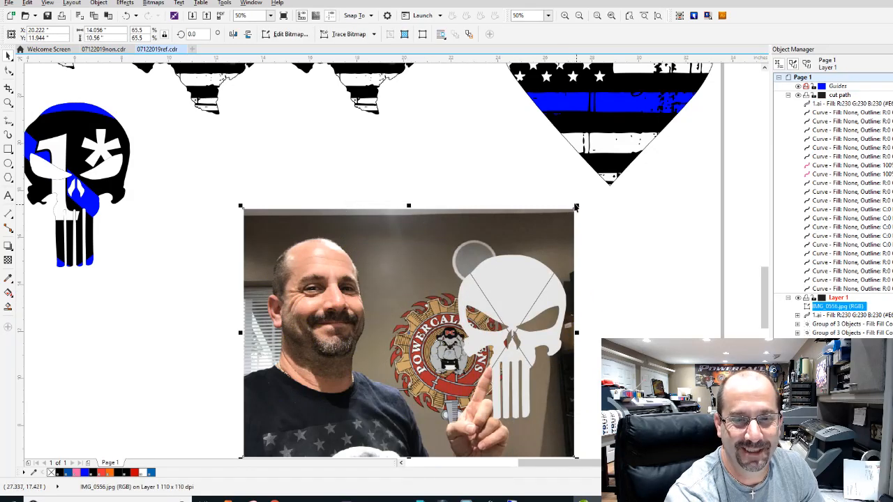
pyautogui.moveTo(573, 209); pyautogui.dragTo(550, 226)
pyautogui.click(500, 285)
pyautogui.moveTo(500, 285); pyautogui.dragTo(337, 283)
# PowerClip the photo inside the skull frame and inspect the clipped result
pyautogui.rightClick(432, 255)
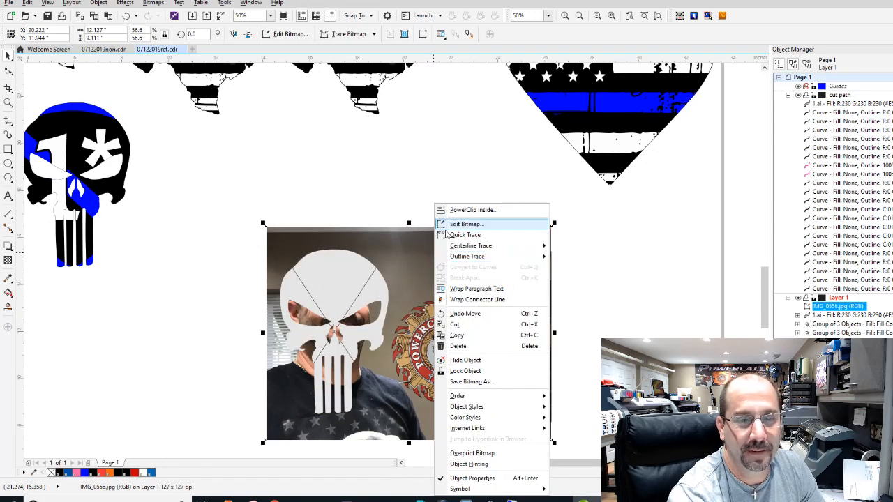
pyautogui.click(461, 223)
pyautogui.click(352, 284)
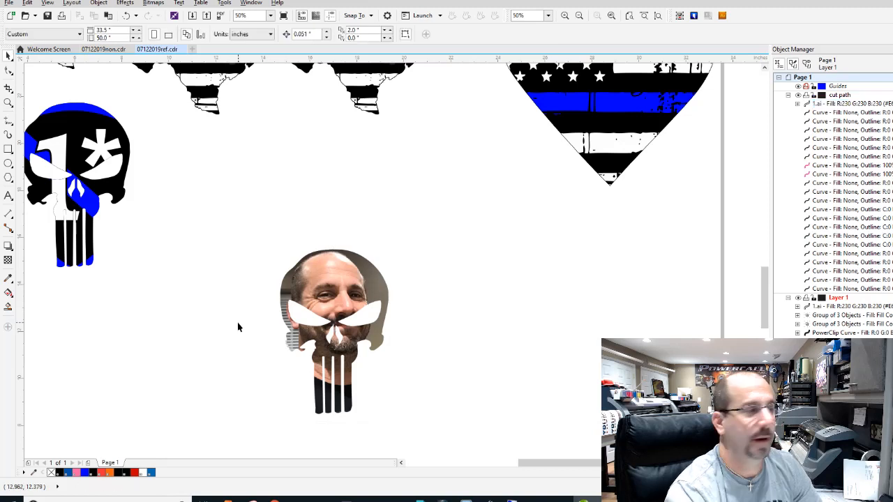
pyautogui.scroll(2, 238, 326)
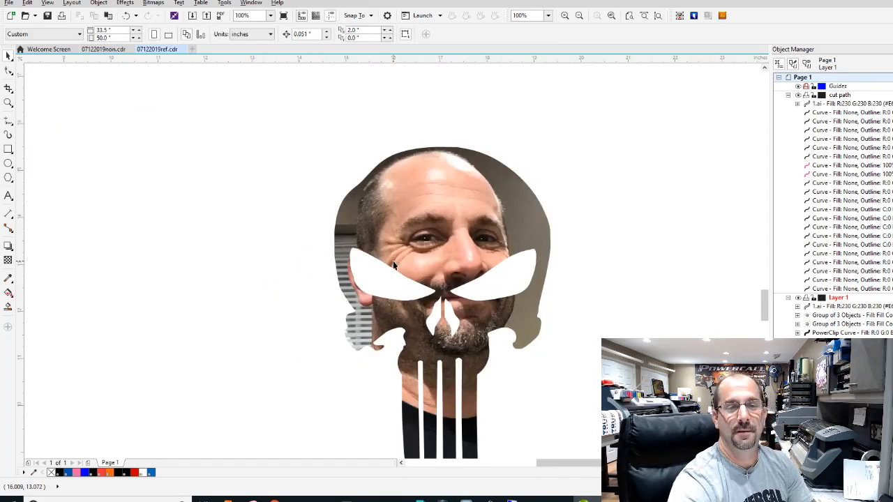
pyautogui.scroll(-2, 393, 260)
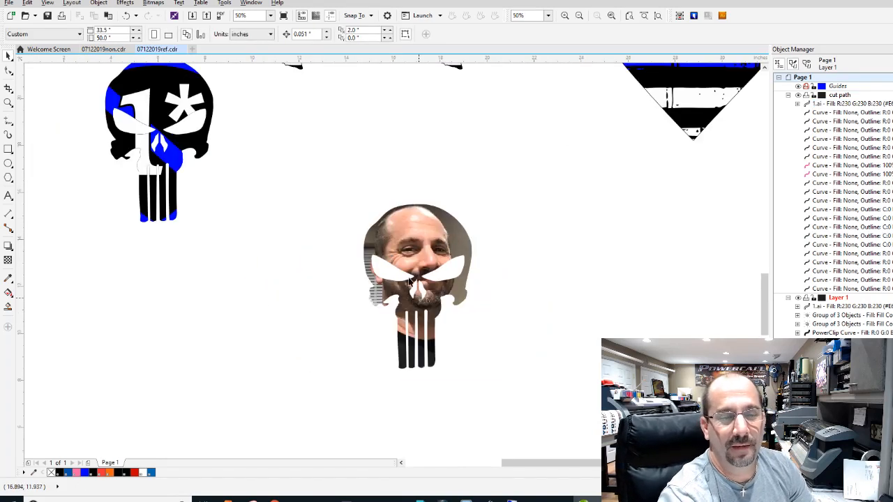
pyautogui.scroll(2, 453, 341)
pyautogui.scroll(-2, 401, 275)
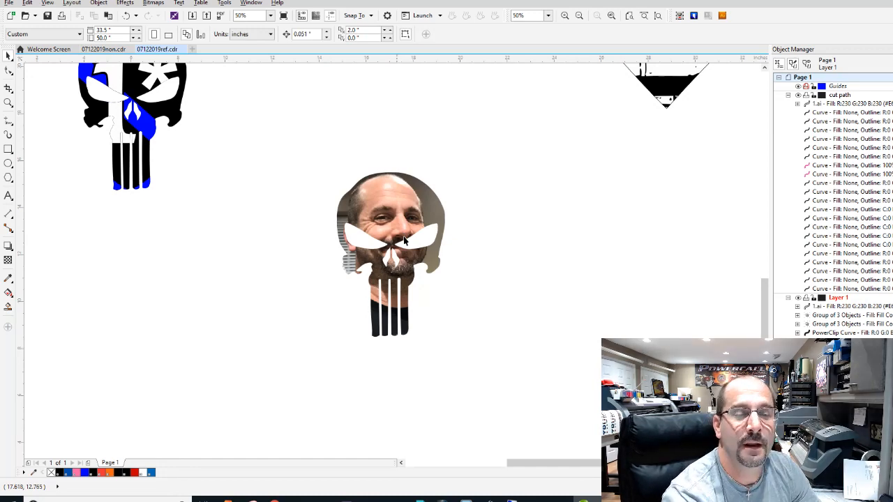
# Undo the photo's PowerClip and delete the photo from the page
pyautogui.hotkey('ctrl', 'z')
pyautogui.scroll(-1, 375, 296)
pyautogui.click(341, 251)
pyautogui.click(429, 270)
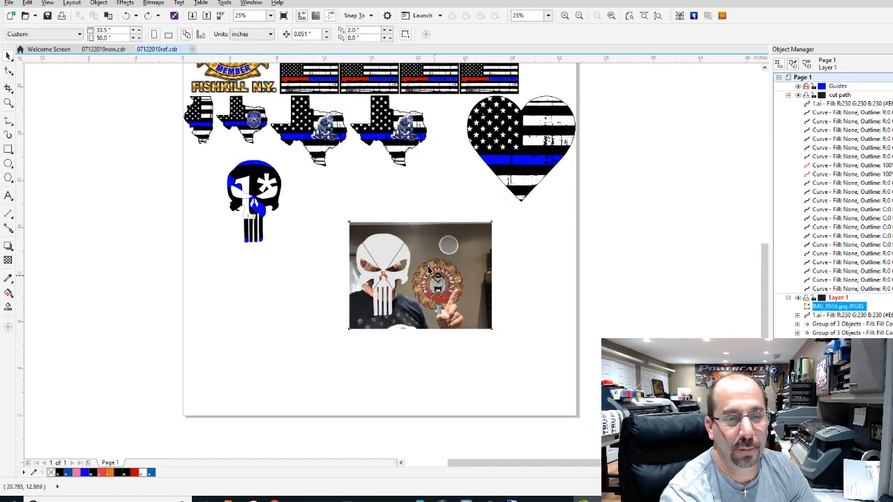
pyautogui.moveTo(428, 266); pyautogui.dragTo(466, 305)
pyautogui.press('Delete')
# Remove the empty skull frame's fill and give it a gray outline
pyautogui.click(383, 275)
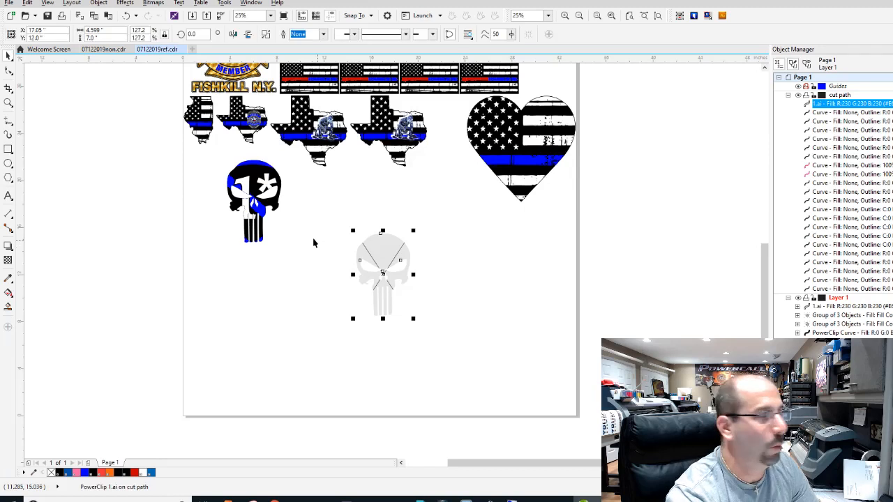
pyautogui.click(892, 65)
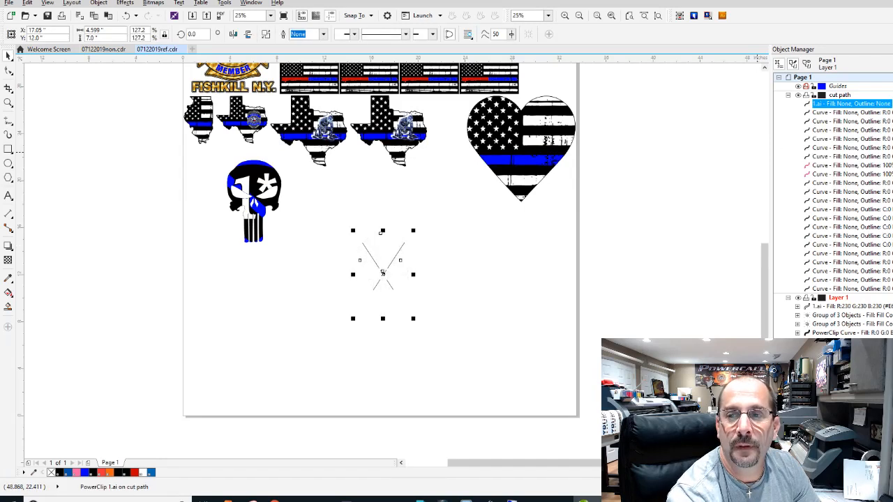
pyautogui.rightClick(892, 126)
pyautogui.click(267, 276)
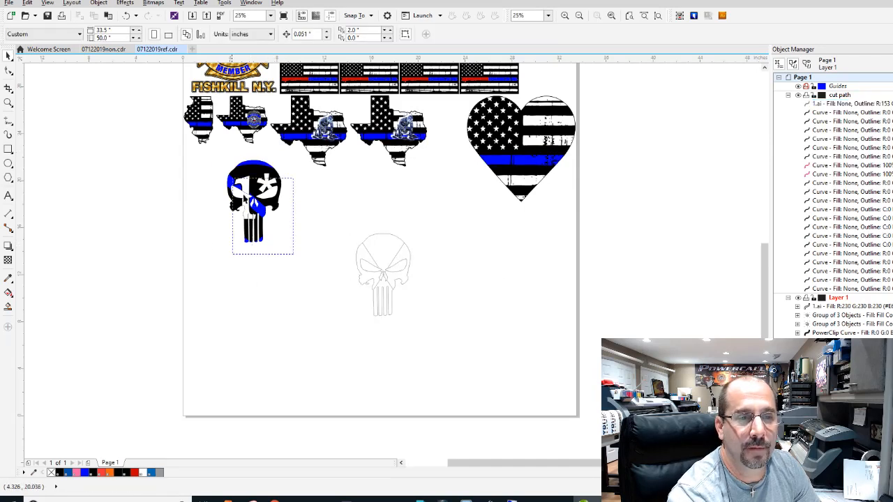
# Align the blue-and-black skull decal and the skull outline on their horizontal and vertical centers
pyautogui.click(272, 203)
pyautogui.keyDown('shift'); pyautogui.click(378, 275); pyautogui.keyUp('shift')
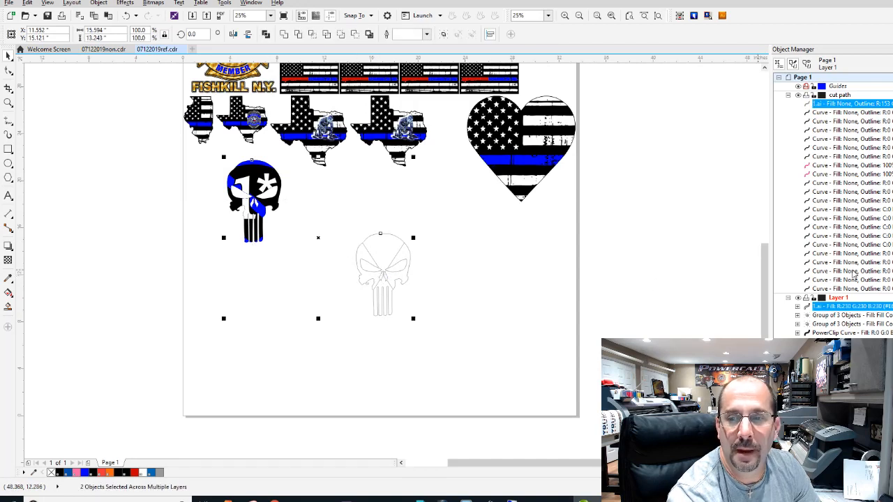
pyautogui.hotkey('ctrl', 'shift', 'a')
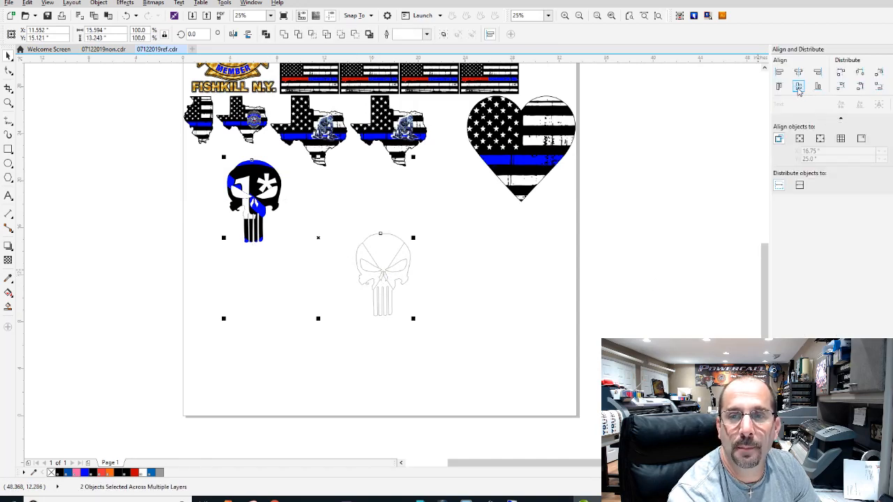
pyautogui.click(798, 88)
pyautogui.click(799, 72)
# Move the skull decal and its outline together to the page's left edge below the state decals, centered at about X 2.3", Y 19.75"
pyautogui.moveTo(468, 336); pyautogui.dragTo(280, 209)
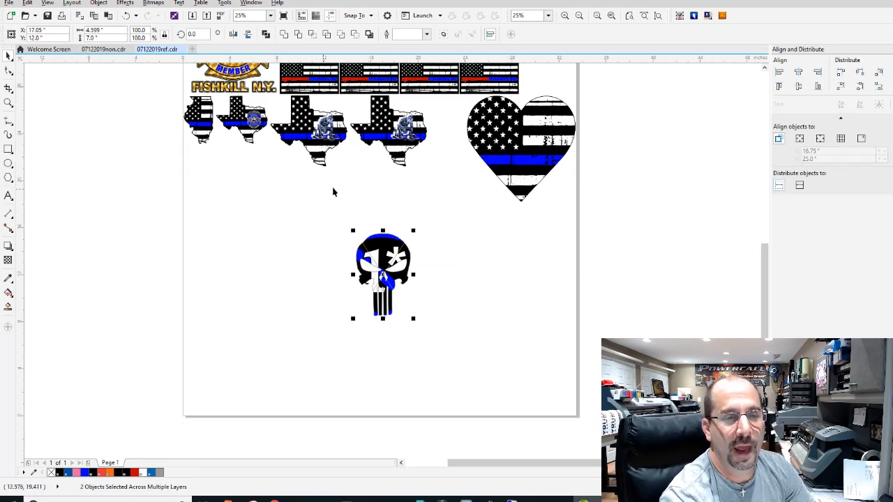
pyautogui.moveTo(323, 192); pyautogui.dragTo(461, 356)
pyautogui.moveTo(386, 277); pyautogui.dragTo(200, 174)
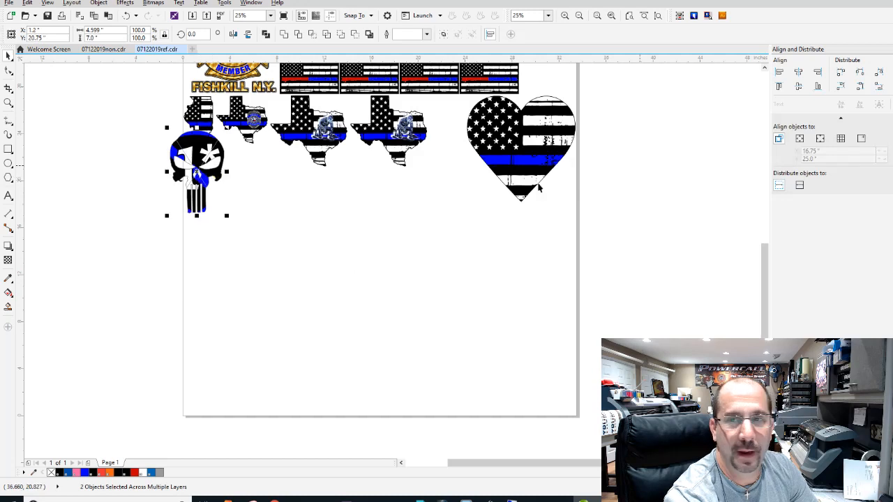
pyautogui.click(891, 115)
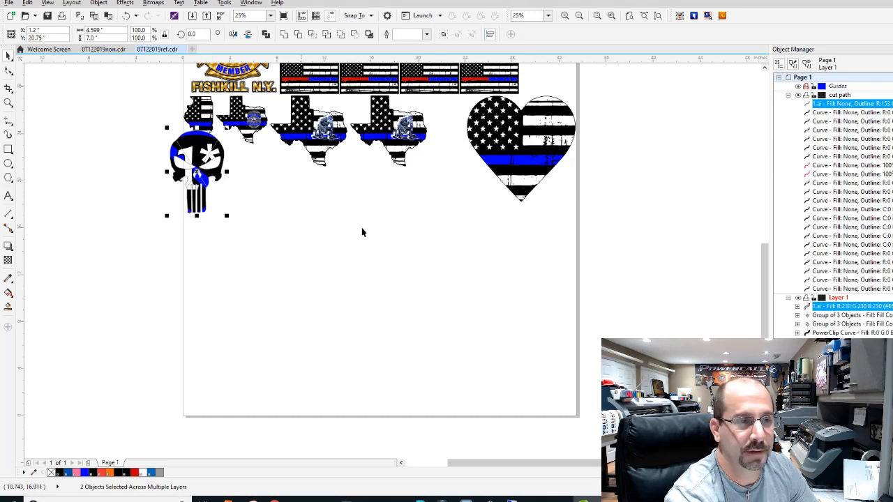
pyautogui.moveTo(207, 165); pyautogui.dragTo(210, 166)
pyautogui.scroll(1, 210, 166)
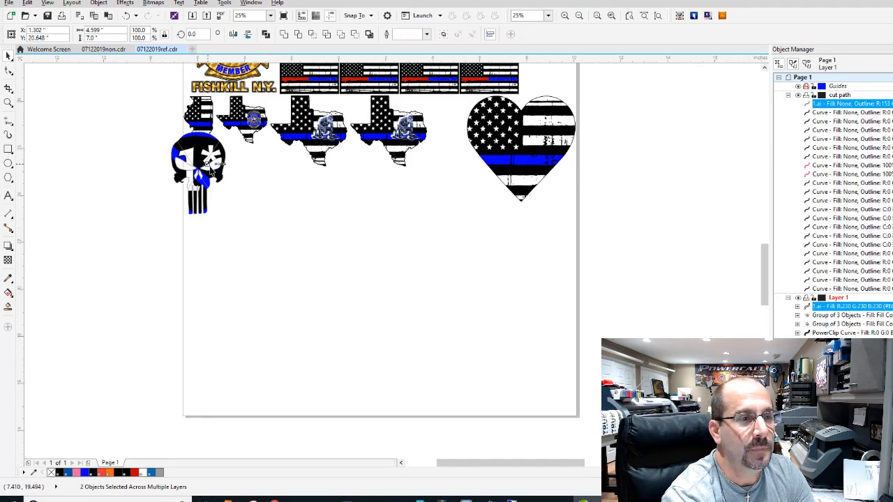
pyautogui.moveTo(387, 266); pyautogui.dragTo(397, 272)
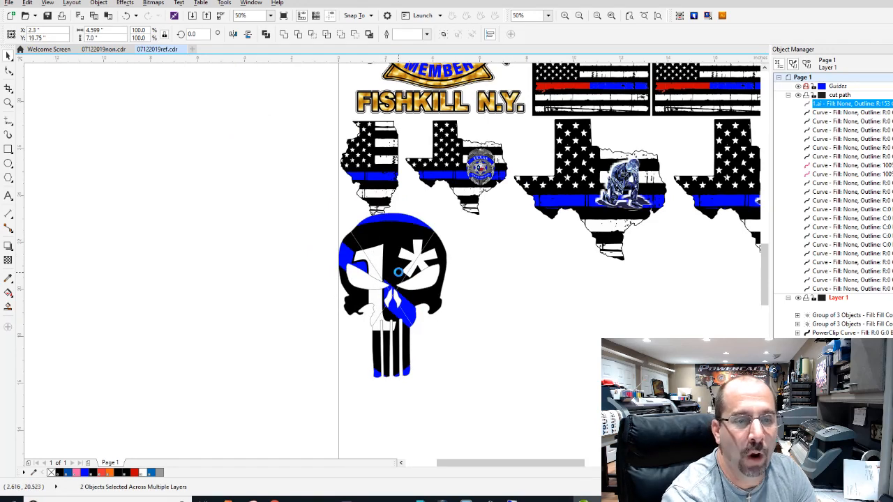
# Nudge the skull decal and outline one increment right and three increments down to X 2.402", Y 19.444", and deselect them
pyautogui.press('Right')
pyautogui.press('Down')
pyautogui.press('Down')
pyautogui.press('Down')
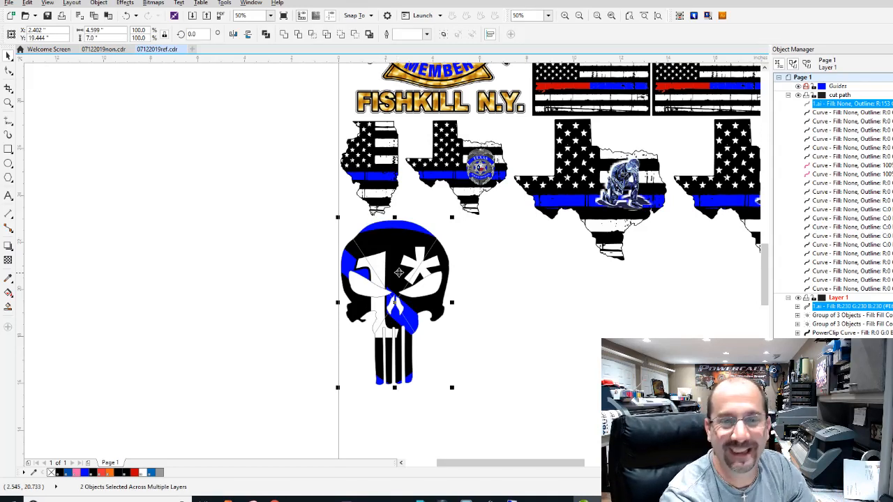
pyautogui.click(275, 251)
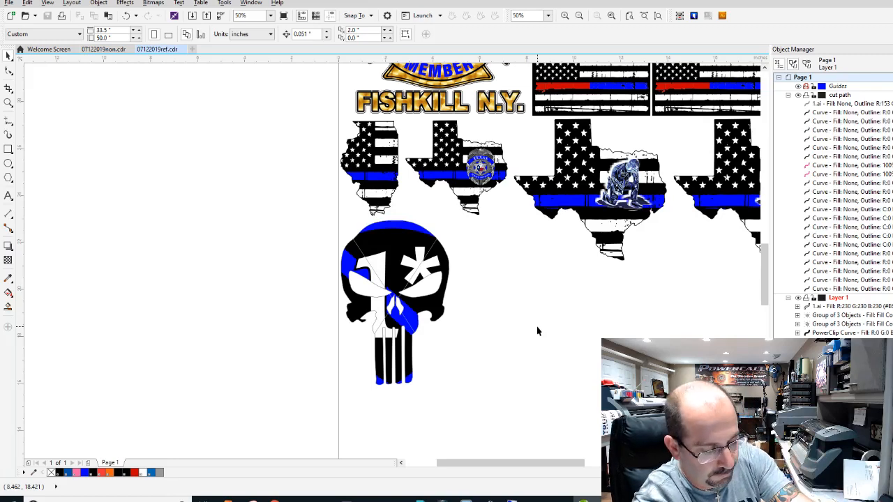
# Start an import from the Tattered Designs folder, look through its California subfolder and return to Tattered Designs
pyautogui.hotkey('ctrl', 'i')
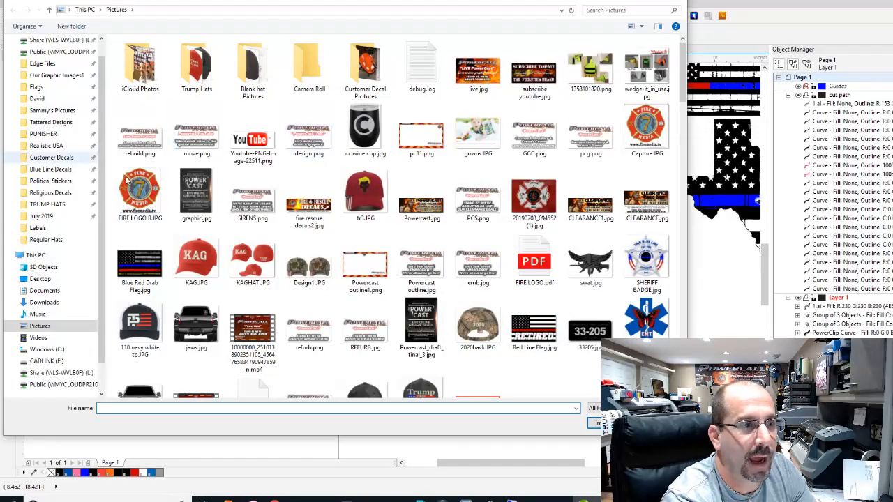
pyautogui.click(51, 122)
pyautogui.click(169, 134)
pyautogui.write('ca')
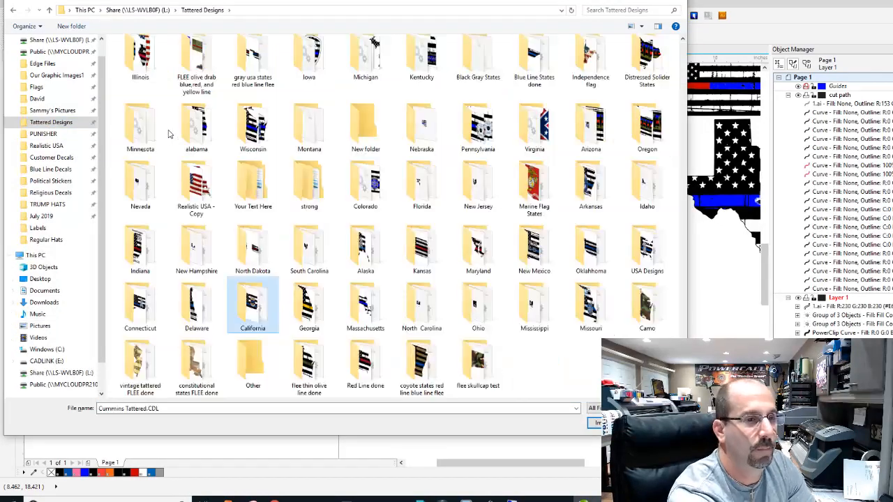
pyautogui.press('Return')
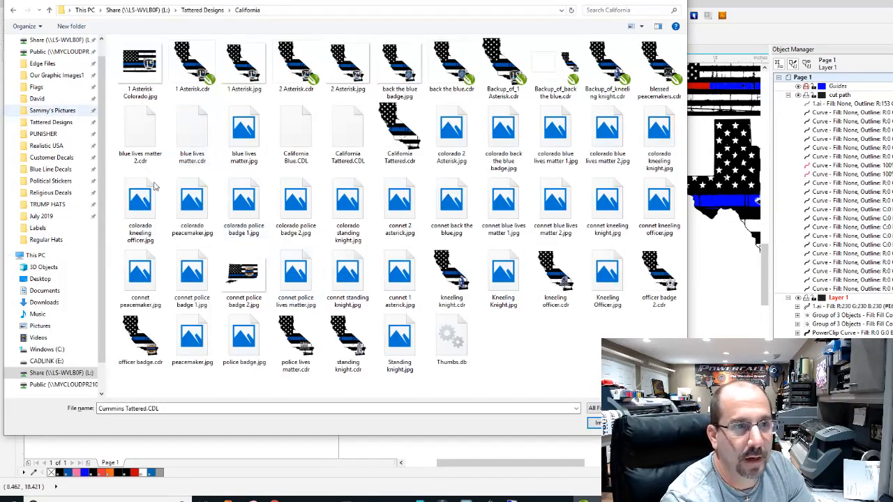
pyautogui.click(203, 10)
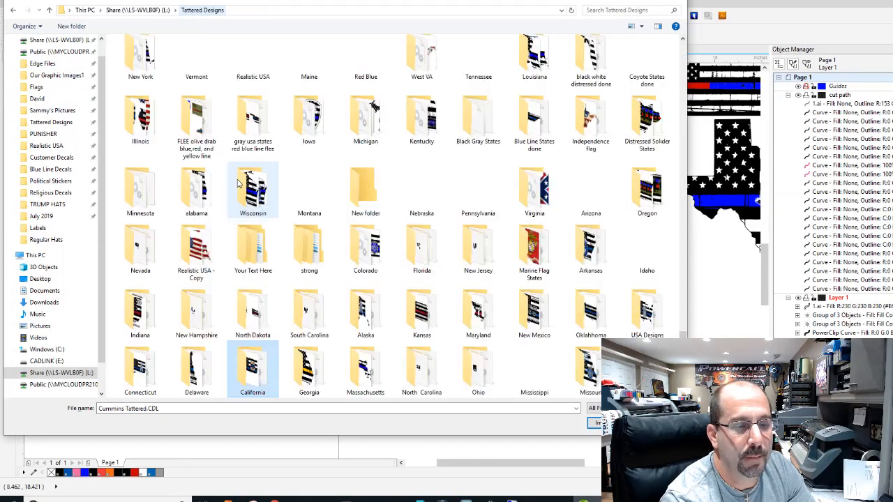
# Limit the import list to CDR - CorelDRAW files and open the Red Blue shortcut folder in Tattered Designs
pyautogui.write('r')
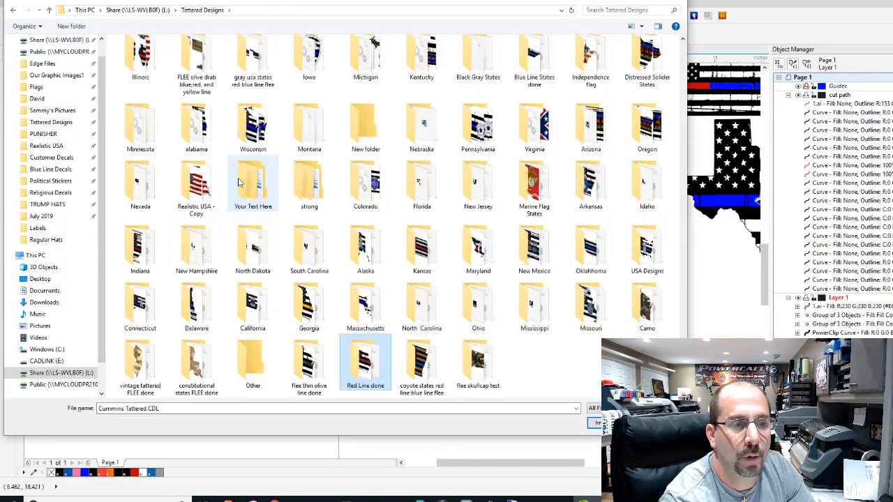
pyautogui.write('reen Cross.cd')
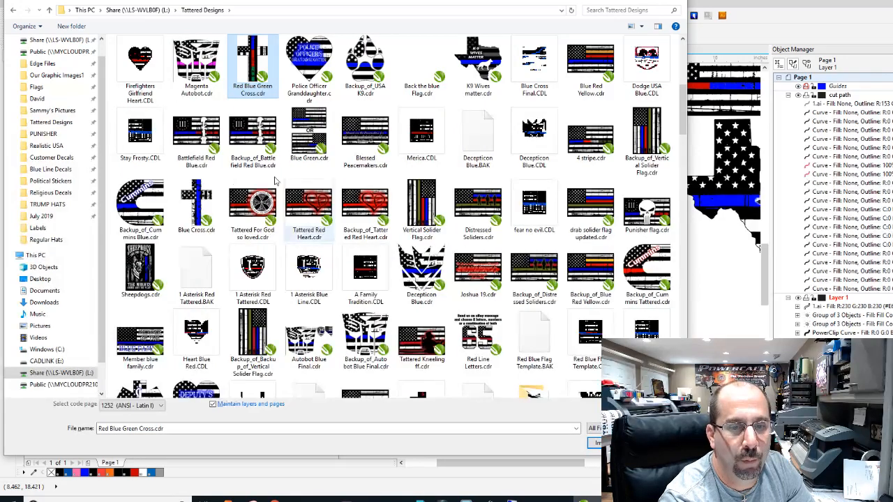
pyautogui.write('r')
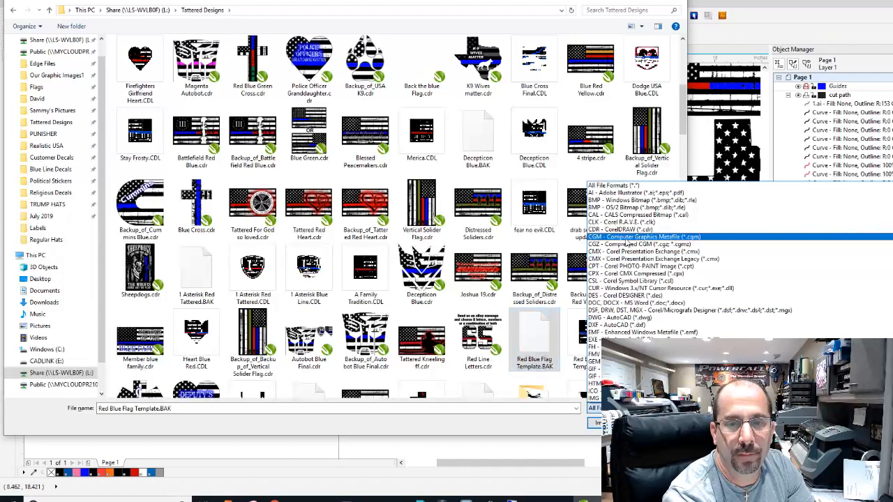
pyautogui.click(627, 227)
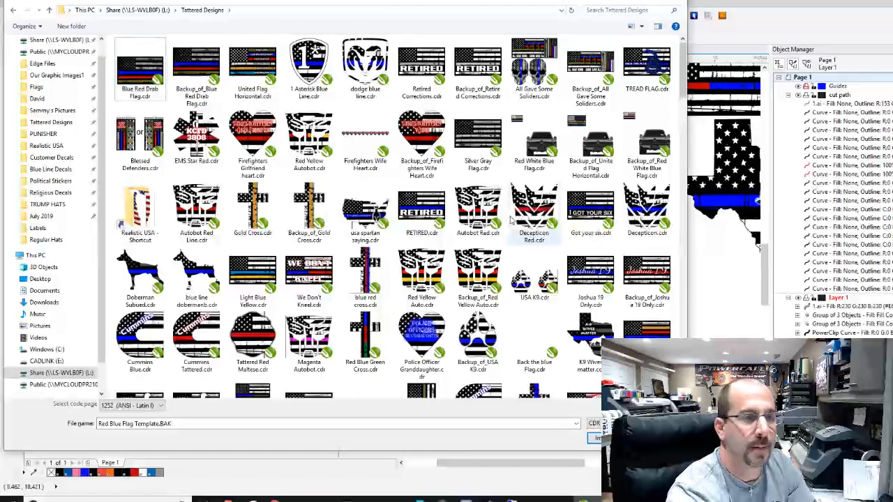
pyautogui.write('red b')
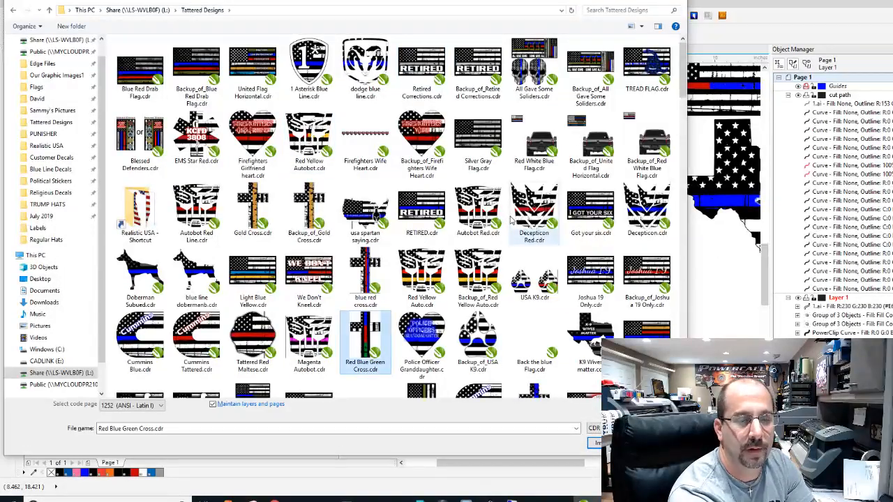
pyautogui.write('red b')
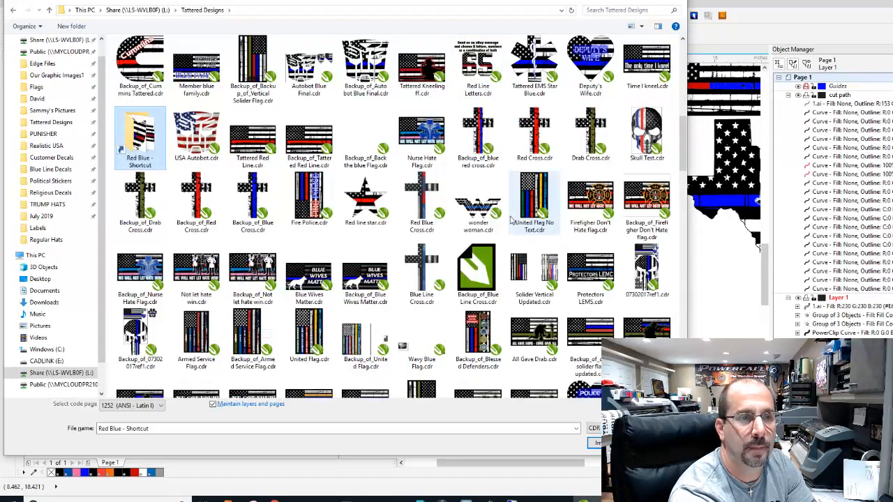
pyautogui.press('Return')
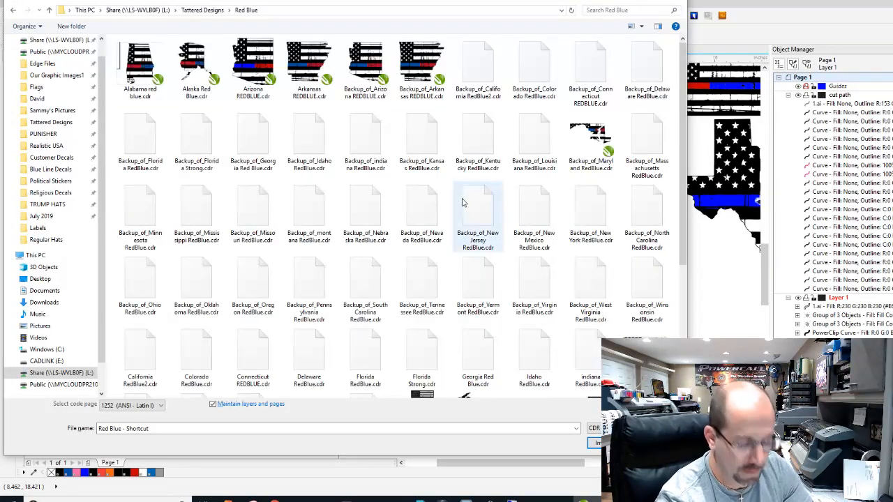
# Browse the Red Blue folder's state designs, selecting California RedBlue2.cdr and Backup_of_Kansas RedBlue.cdr
pyautogui.click(462, 202)
pyautogui.press('c')
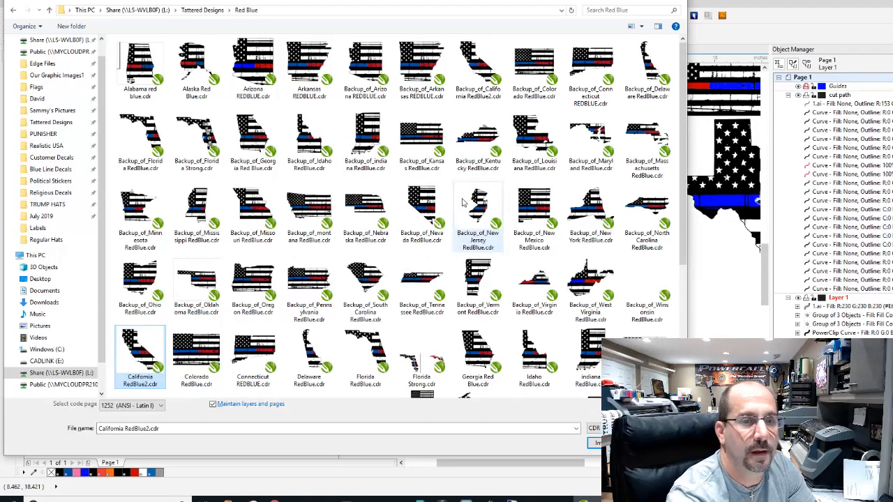
pyautogui.click(422, 134)
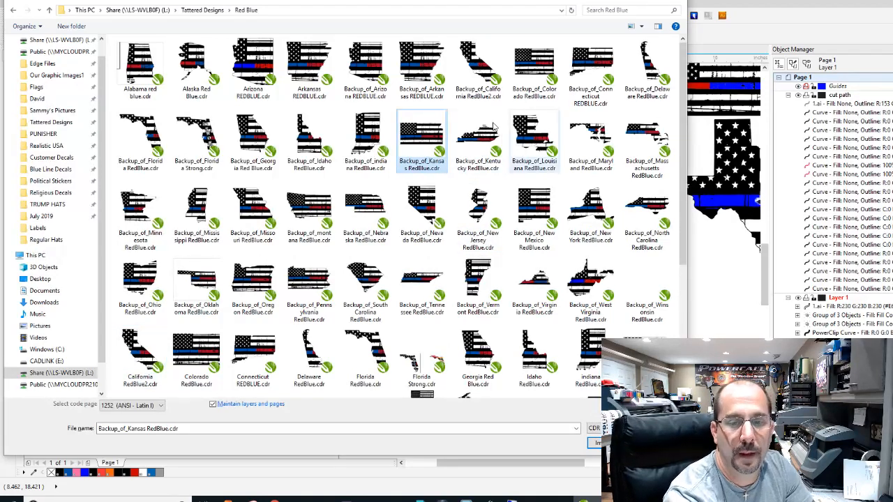
# Find the California design by searching for "calif", import California RedBlue2.cdr, and place it beside the skull decal
pyautogui.click(621, 10)
pyautogui.write('cal')
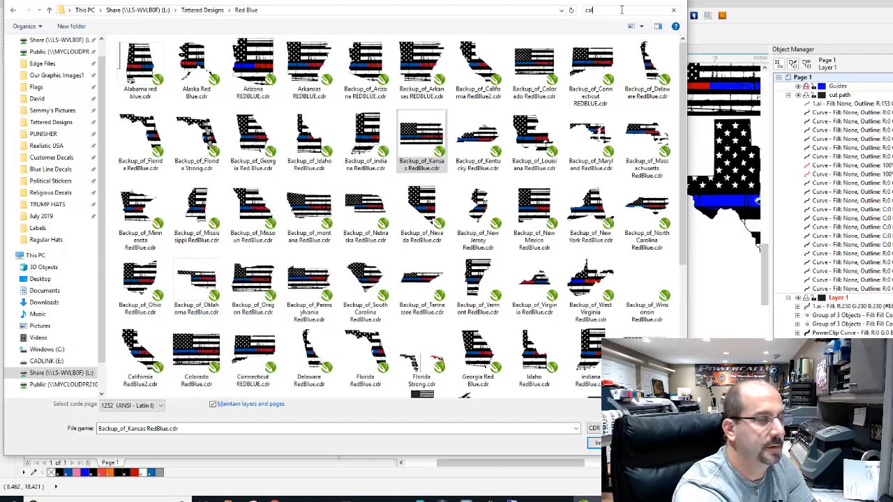
pyautogui.write('if')
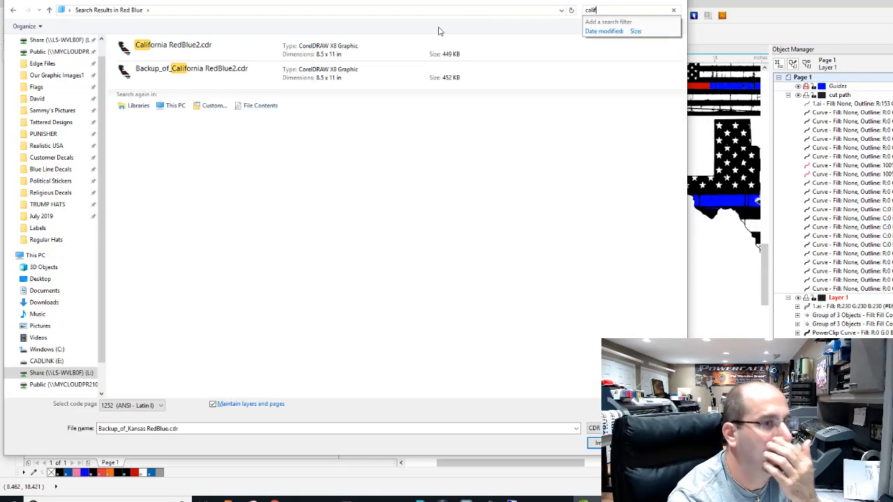
pyautogui.doubleClick(253, 47)
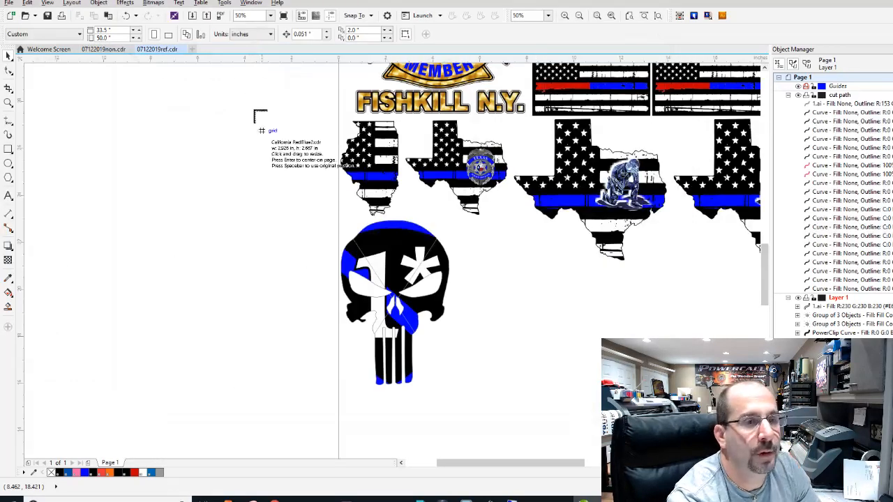
pyautogui.click(458, 276)
pyautogui.moveTo(485, 316); pyautogui.dragTo(536, 323)
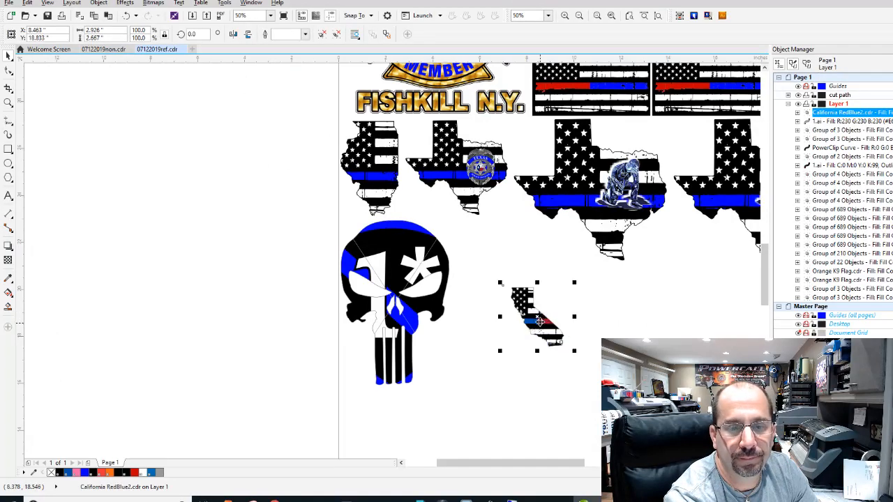
# Ungroup the imported California artwork and delete its empty surrounding rectangle
pyautogui.scroll(2, 539, 322)
pyautogui.hotkey('ctrl', 'u')
pyautogui.click(598, 257)
pyautogui.click(486, 262)
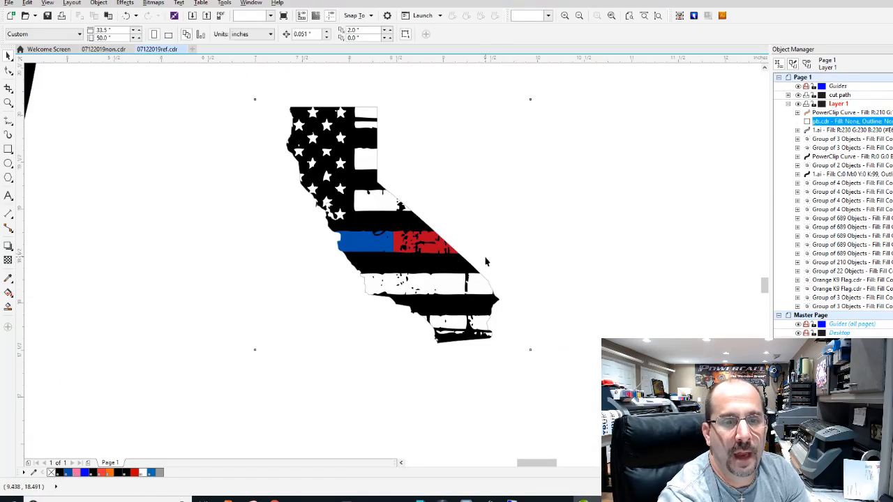
pyautogui.press('Delete')
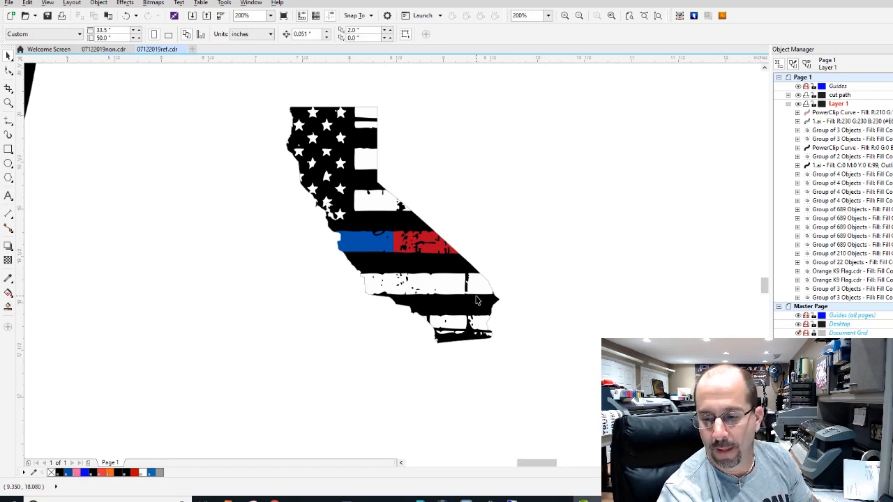
# Try extracting the flag from the California PowerClip and clipping it back inside the state shape
pyautogui.scroll(-2, 311, 225)
pyautogui.click(355, 240)
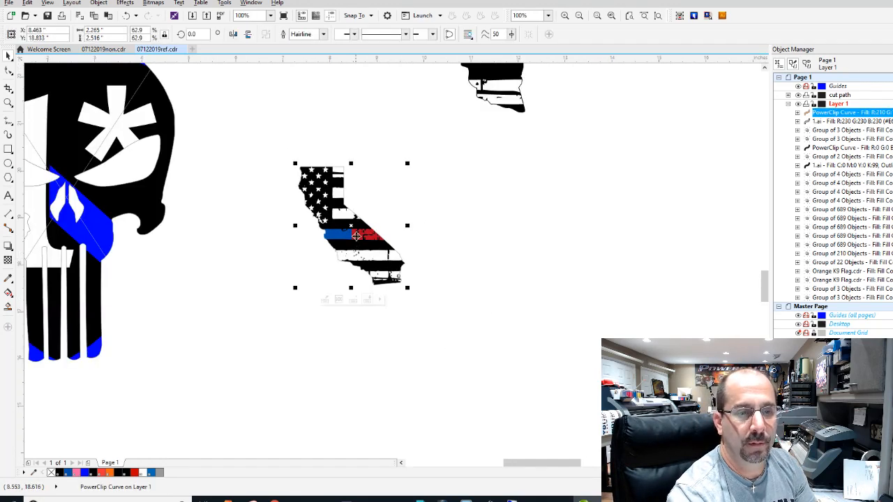
pyautogui.click(370, 300)
pyautogui.moveTo(391, 252); pyautogui.dragTo(661, 239)
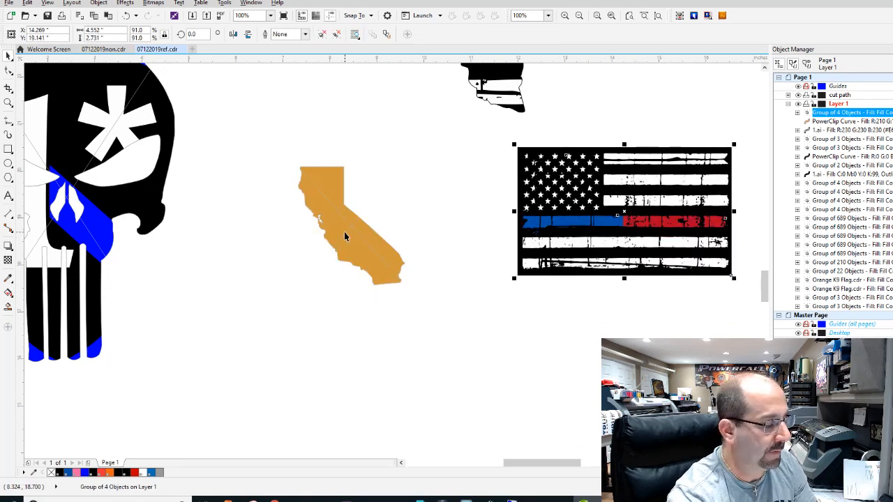
pyautogui.moveTo(343, 237); pyautogui.dragTo(610, 222)
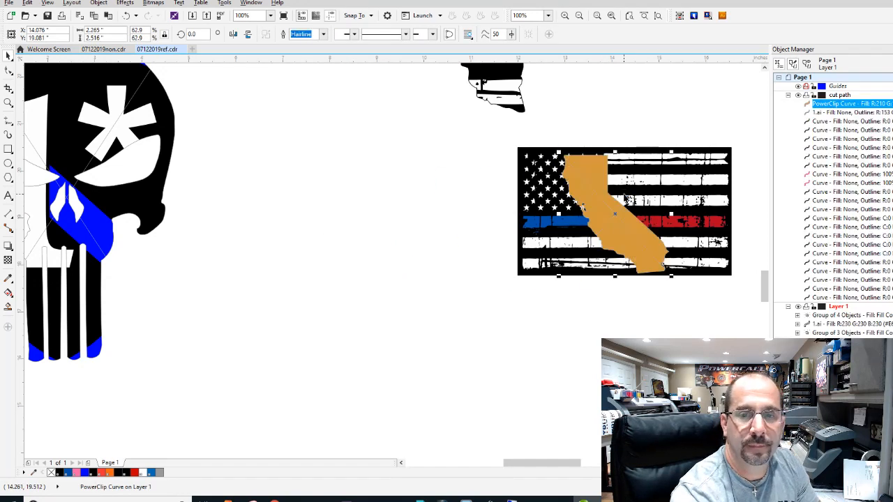
pyautogui.rightClick(682, 170)
pyautogui.click(704, 172)
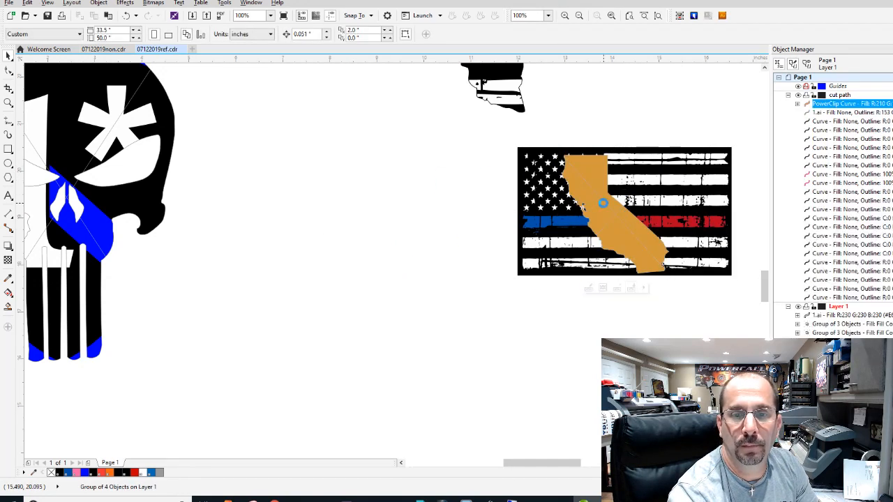
pyautogui.click(602, 202)
# Undo the re-clipping, the moves and the extraction of the flag from the California PowerClip
pyautogui.hotkey('ctrl', 'z')
pyautogui.hotkey('ctrl', 'z')
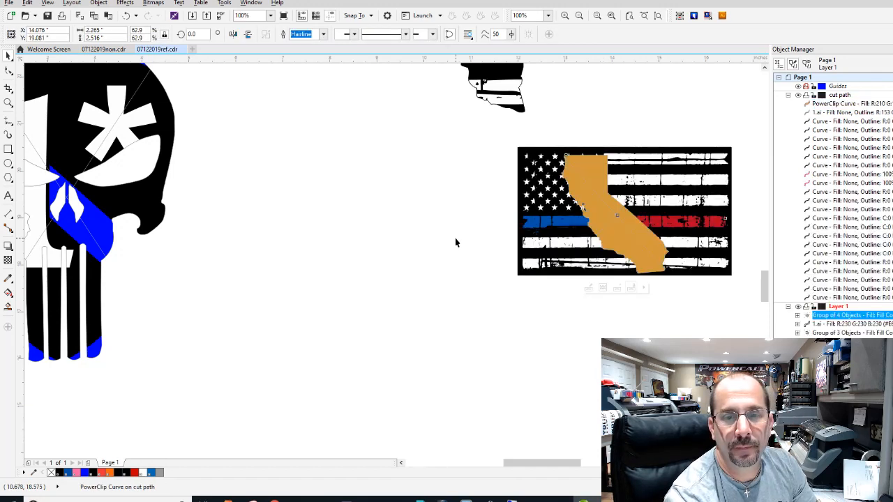
pyautogui.hotkey('ctrl', 'z')
pyautogui.hotkey('ctrl', 'z')
pyautogui.hotkey('ctrl', 'z')
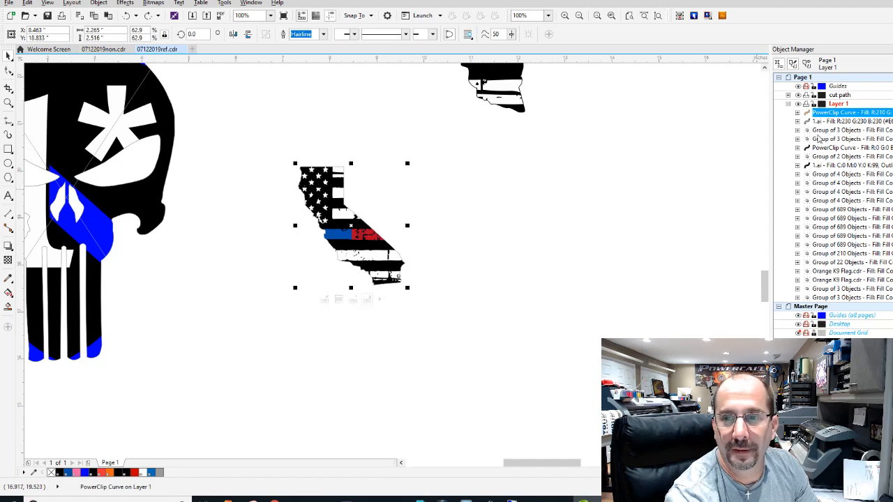
# Recolour the California flag's stripe curves inside the PowerClip, using R200 G0 B0 for red and R0 G0 B255 for blue
pyautogui.click(797, 113)
pyautogui.click(807, 121)
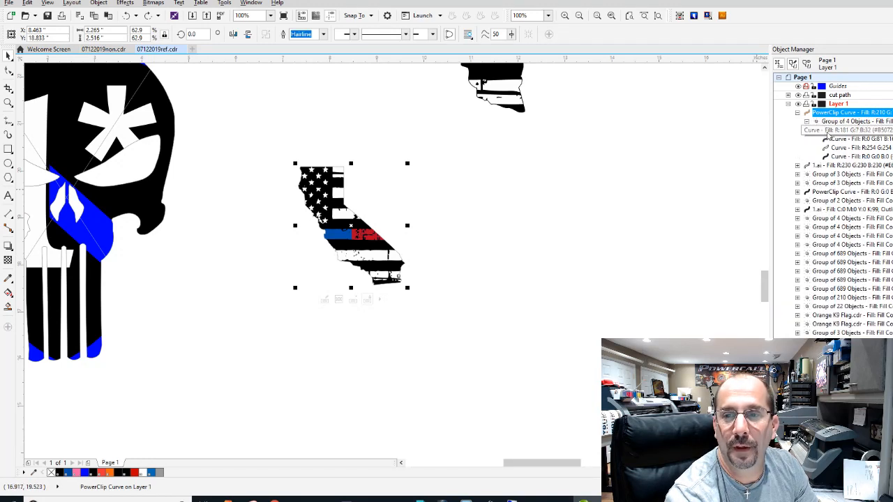
pyautogui.click(840, 130)
pyautogui.click(861, 139)
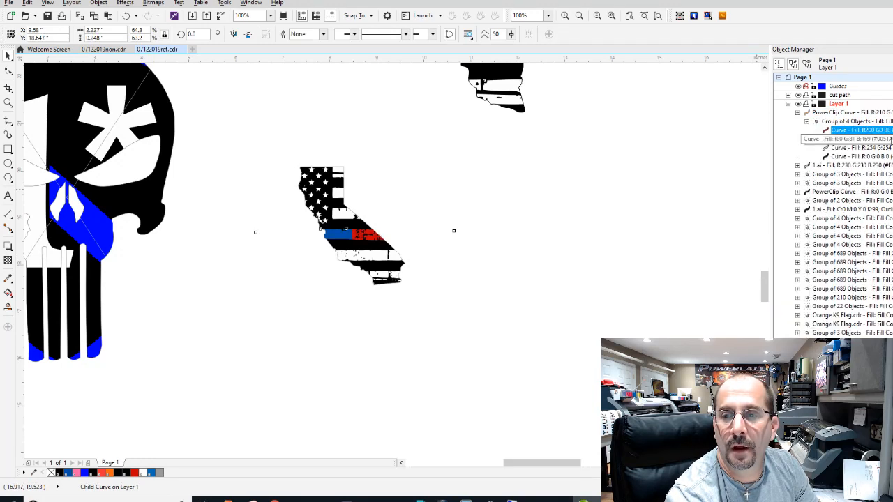
pyautogui.click(892, 213)
# Create a boundary outline around the California PowerClip
pyautogui.moveTo(569, 342); pyautogui.dragTo(233, 156)
pyautogui.moveTo(265, 200); pyautogui.dragTo(265, 199)
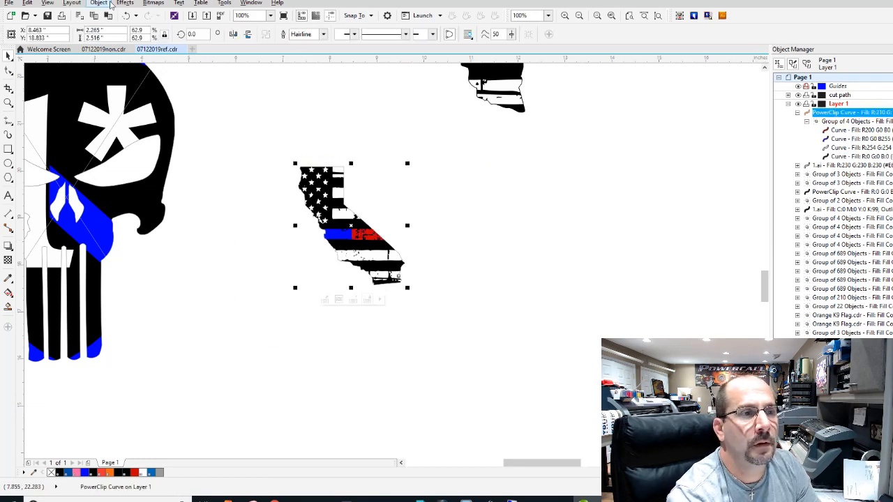
pyautogui.click(98, 3)
pyautogui.moveTo(179, 209)
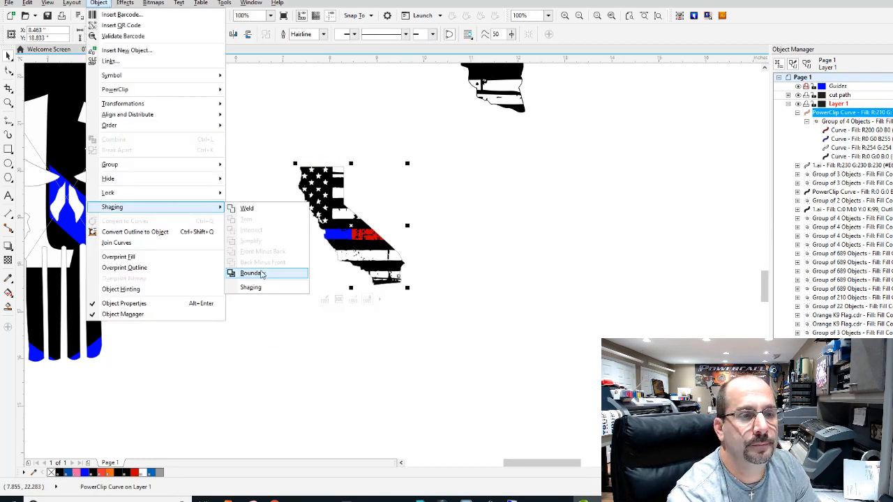
pyautogui.click(253, 273)
# Move California's new boundary curve to the cut path layer
pyautogui.moveTo(265, 139); pyautogui.dragTo(430, 305)
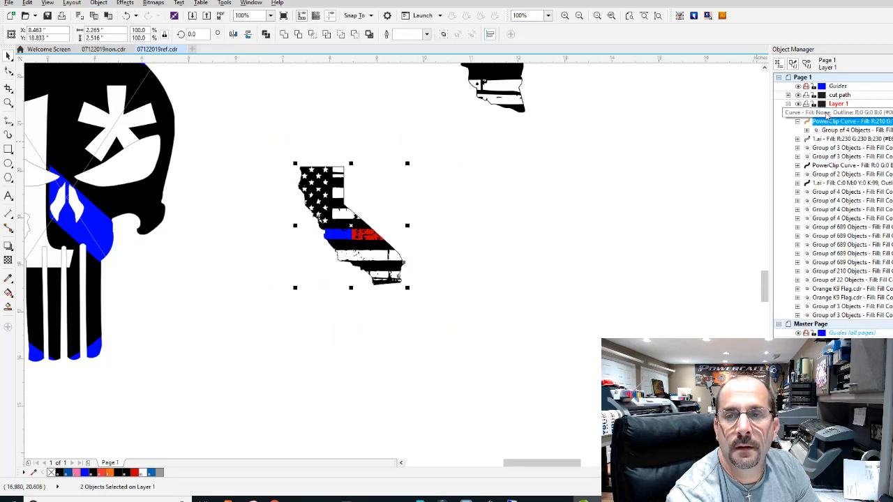
pyautogui.click(835, 113)
pyautogui.moveTo(835, 113); pyautogui.dragTo(841, 97)
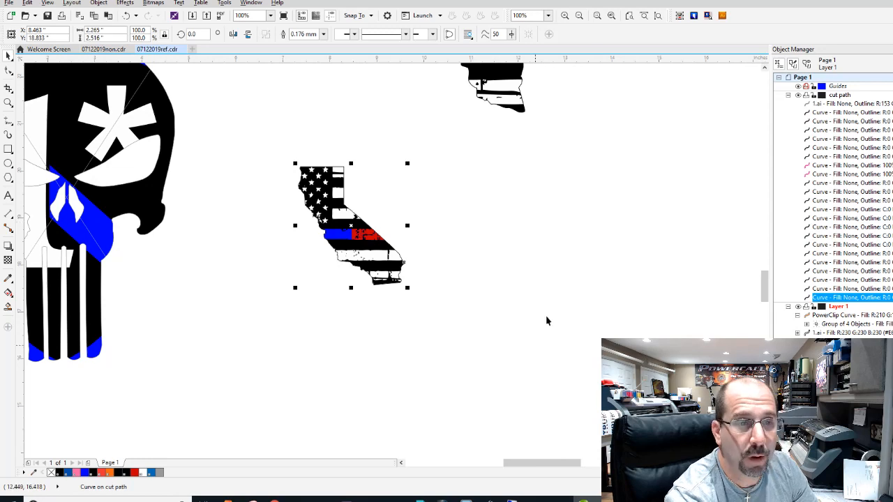
# Select the California decal together with its cut outline and set the height to 6 inches
pyautogui.moveTo(519, 358); pyautogui.dragTo(274, 156)
pyautogui.write('6')
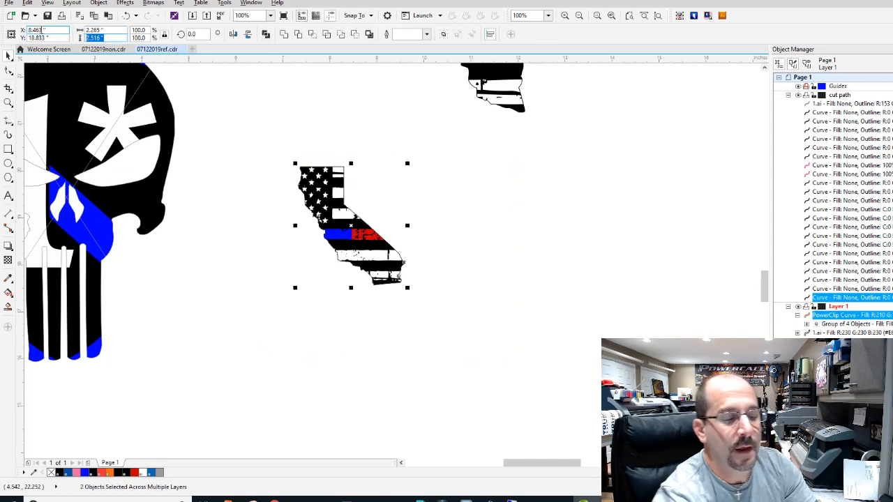
pyautogui.press('Return')
# Nudge the California decal and its cut outline left and up, so they sit close beside the skull
pyautogui.scroll(-2, 393, 261)
pyautogui.moveTo(392, 261); pyautogui.dragTo(391, 257)
pyautogui.press('Left')
pyautogui.press('Left')
pyautogui.press('Left')
pyautogui.press('Left')
pyautogui.press('Left')
pyautogui.press('Left')
pyautogui.press('Left')
pyautogui.press('Left')
pyautogui.press('Left')
pyautogui.press('Left')
pyautogui.press('Left')
pyautogui.press('Left')
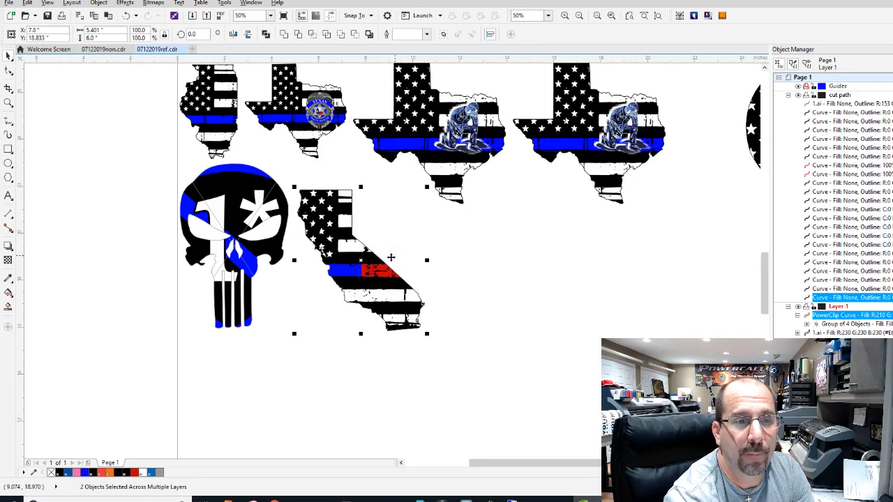
pyautogui.press('Up')
pyautogui.press('Up')
pyautogui.press('Up')
pyautogui.press('Up')
pyautogui.press('Up')
pyautogui.press('Up')
pyautogui.press('Up')
pyautogui.press('Up')
pyautogui.press('Up')
pyautogui.press('Up')
pyautogui.press('Up')
pyautogui.press('Up')
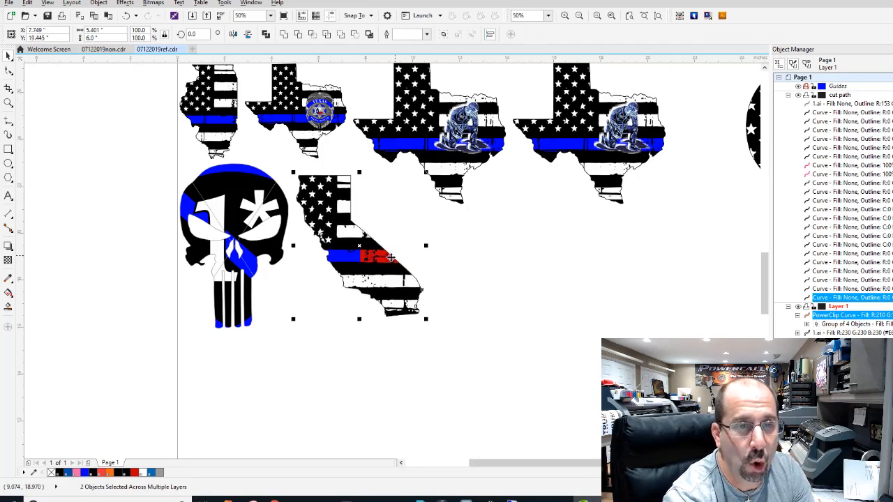
# Duplicate the California decal with its cut outline to the right, positioning the copy at about X 15.818, Y 19.5 inches
pyautogui.scroll(-1, 420, 267)
pyautogui.moveTo(392, 265); pyautogui.dragTo(511, 269)
pyautogui.scroll(1, 420, 263)
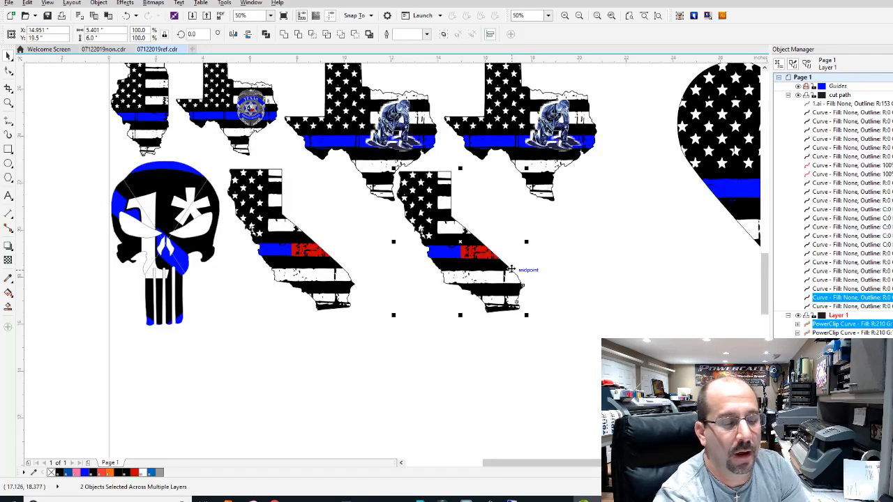
pyautogui.press('Right')
pyautogui.press('Right')
pyautogui.press('Right')
pyautogui.press('Right')
pyautogui.press('Right')
pyautogui.press('Right')
pyautogui.press('Right')
pyautogui.press('Right')
pyautogui.press('Right')
pyautogui.press('Right')
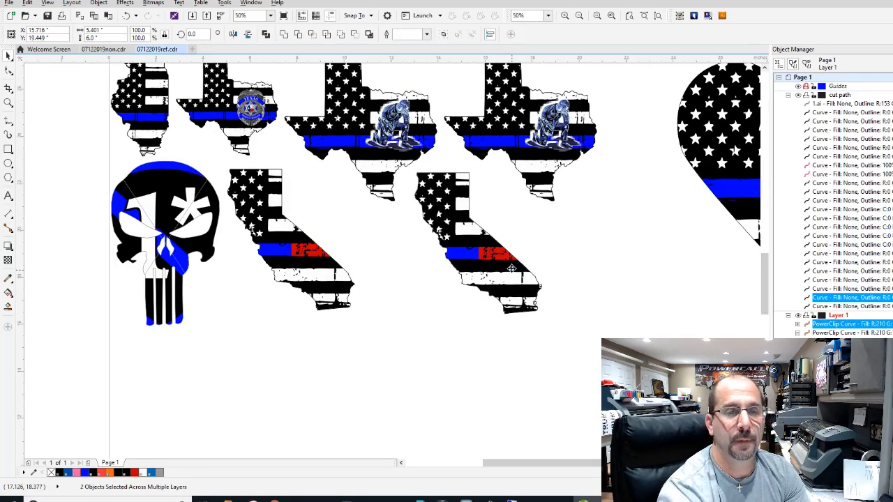
pyautogui.press('Up')
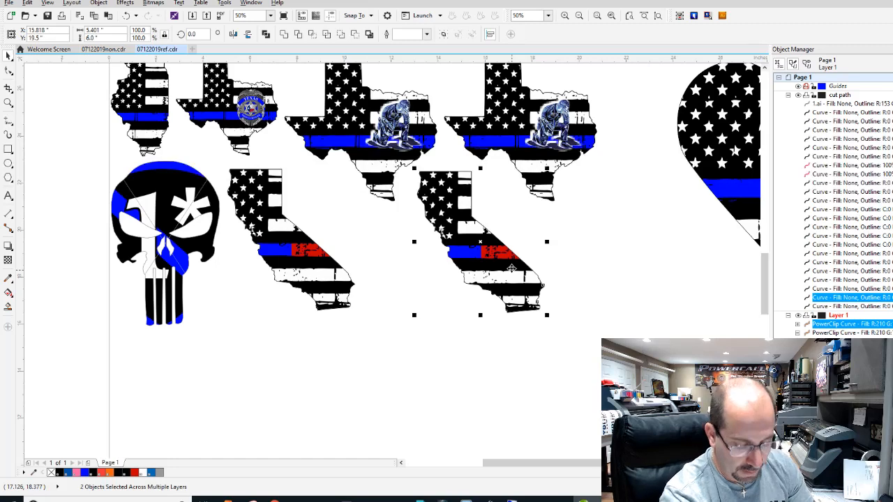
pyautogui.click(580, 216)
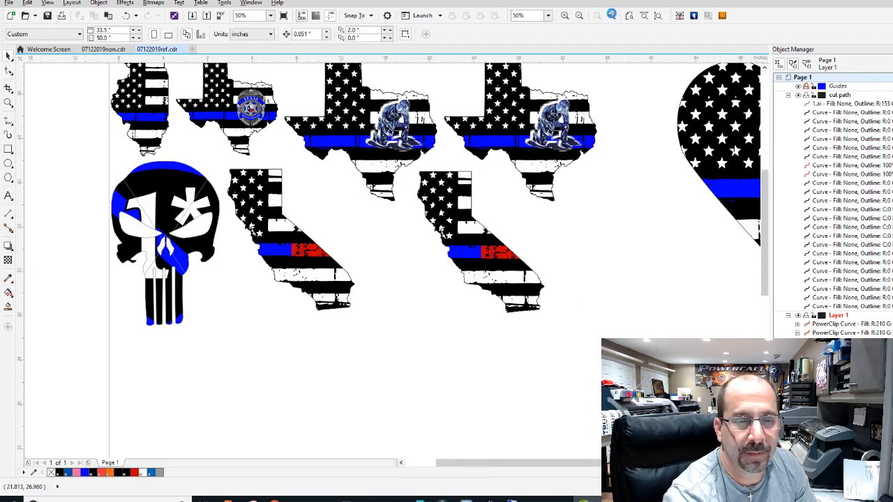
# Check the page layout and browse the skull designs in the PUNISHER folder for another file to import
pyautogui.click(611, 14)
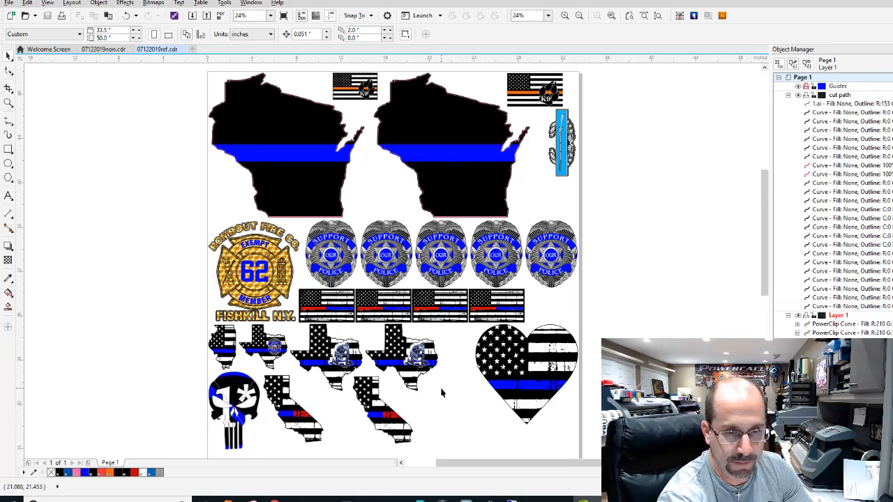
pyautogui.scroll(2, 460, 411)
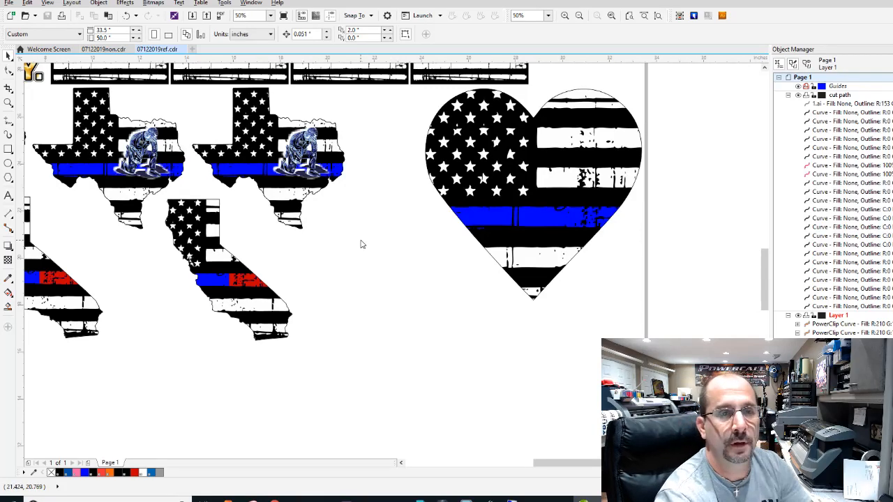
pyautogui.hotkey('ctrl', 'i')
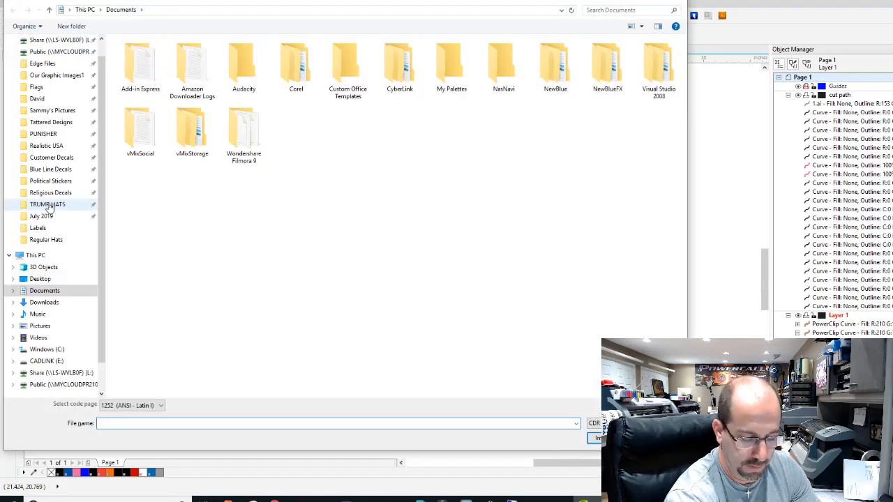
pyautogui.click(58, 136)
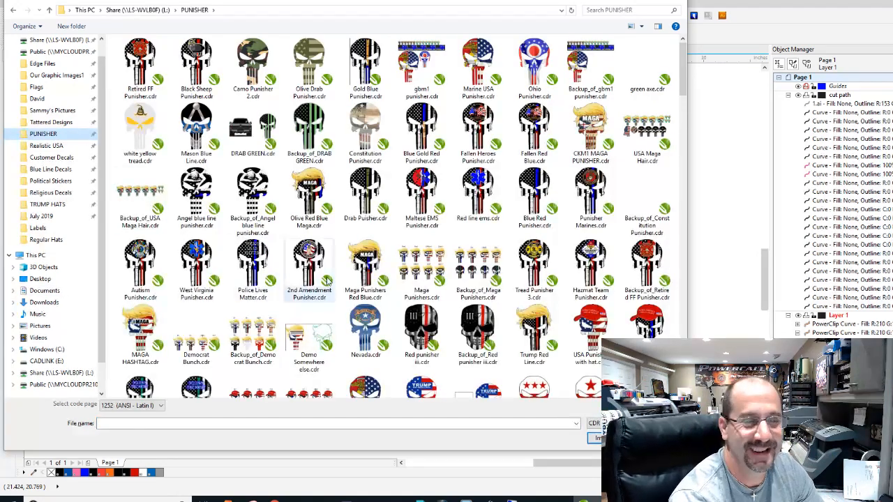
pyautogui.click(326, 279)
pyautogui.scroll(-5, 326, 279)
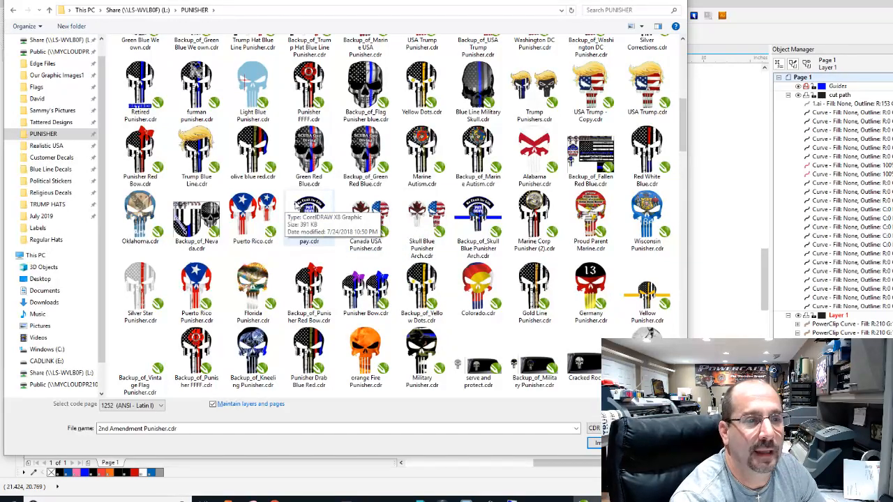
pyautogui.scroll(-3, 300, 203)
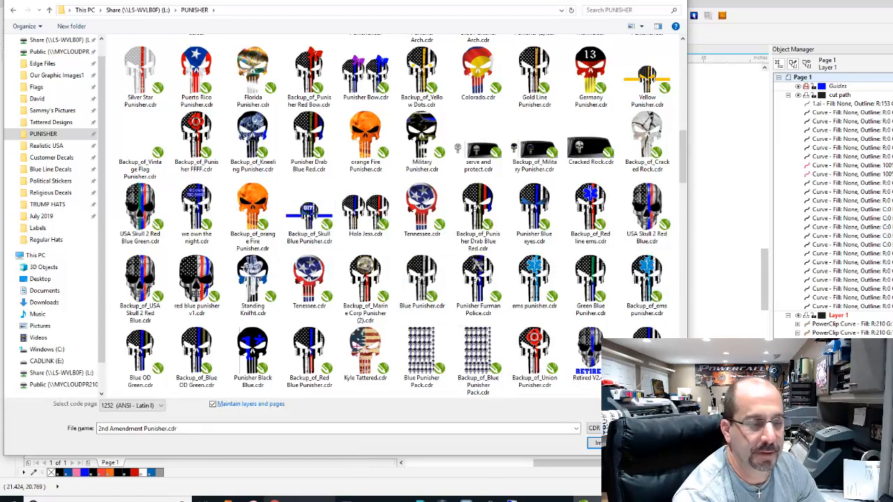
pyautogui.press('super+r')
pyautogui.write('www.s')
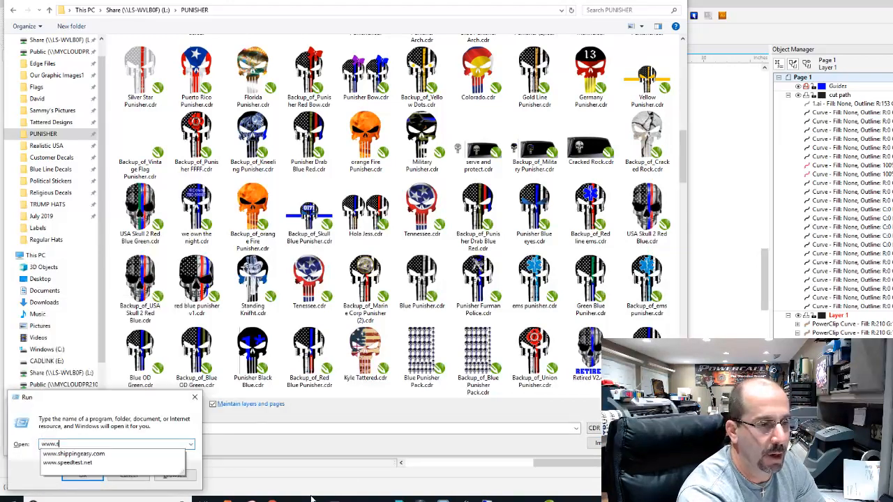
pyautogui.write('trobesmo')
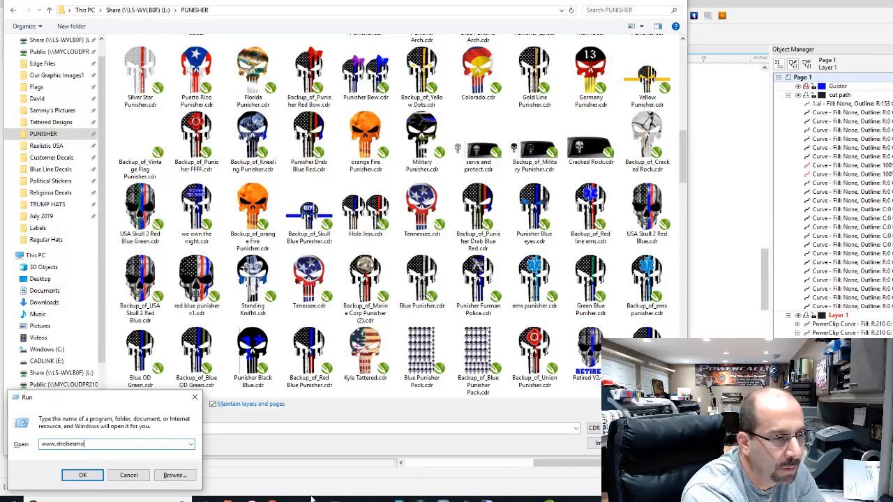
pyautogui.press('BackSpace')
pyautogui.press('BackSpace')
pyautogui.press('BackSpace')
pyautogui.write('snmor')
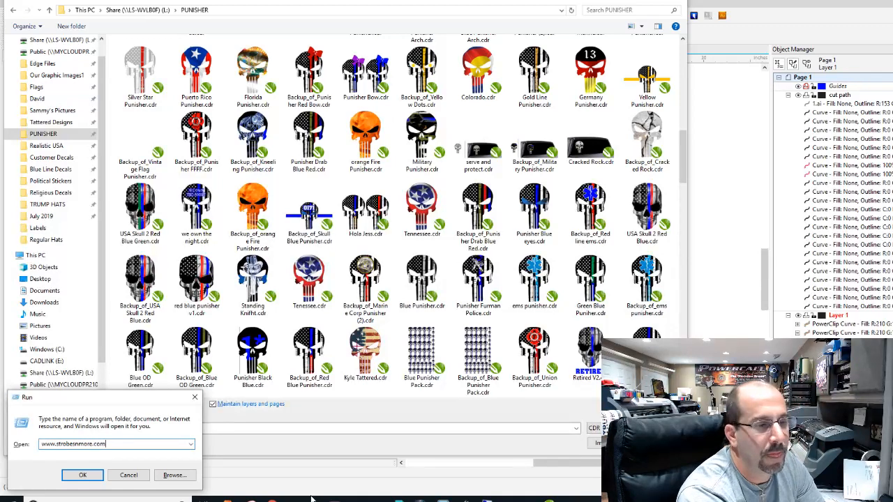
pyautogui.write('e.com')
pyautogui.press('Return')
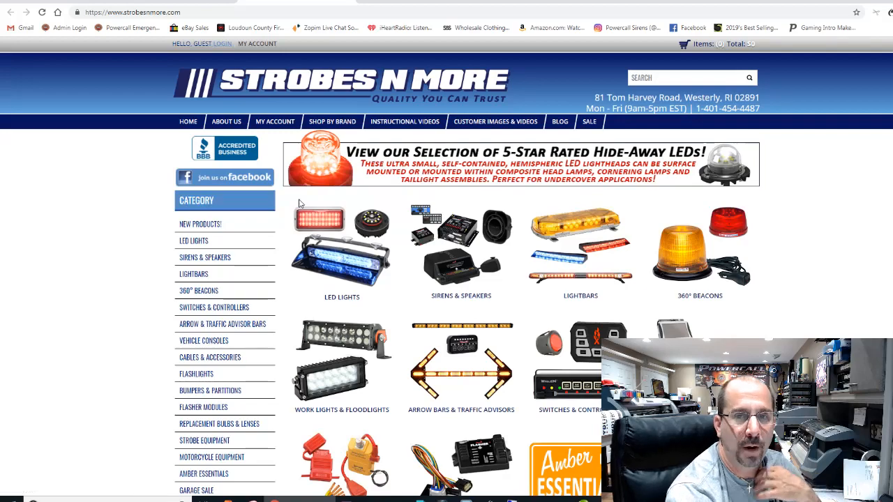
pyautogui.scroll(-5, 297, 201)
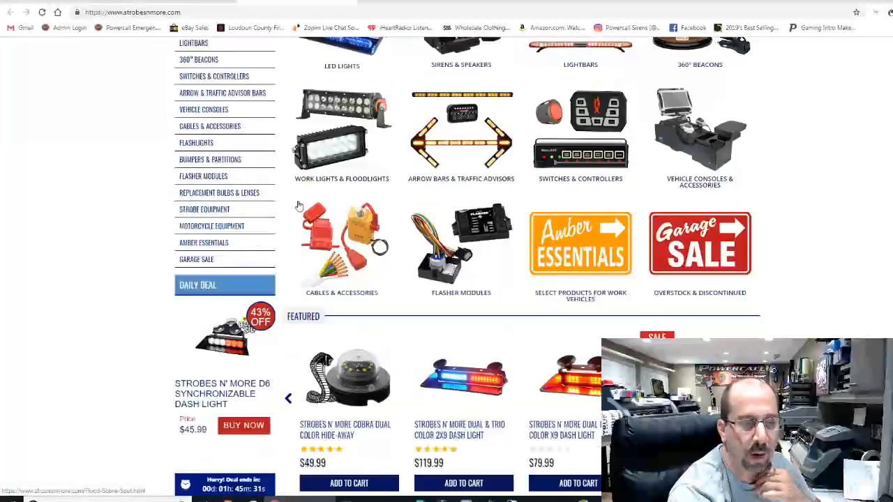
pyautogui.scroll(5, 298, 206)
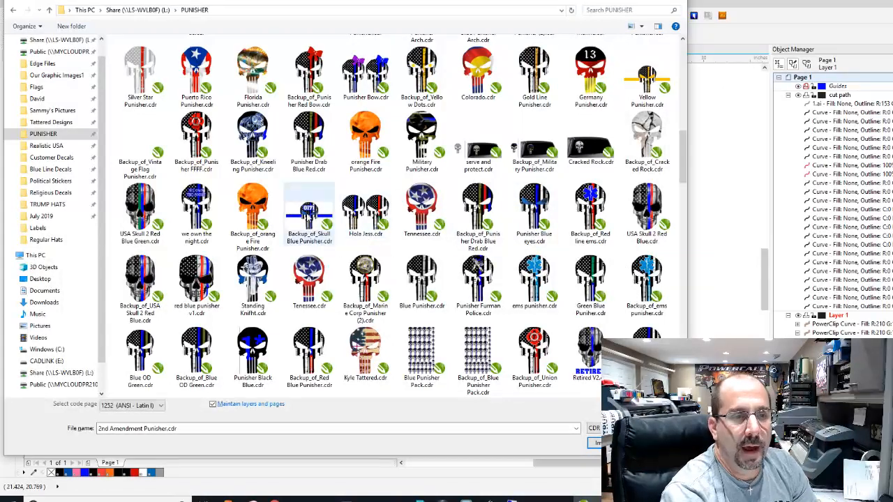
# Import Backup_of_Skull Blue Punisher.cdr below the heart decal and delete the 0171 number from its forehead
pyautogui.doubleClick(307, 206)
pyautogui.click(399, 318)
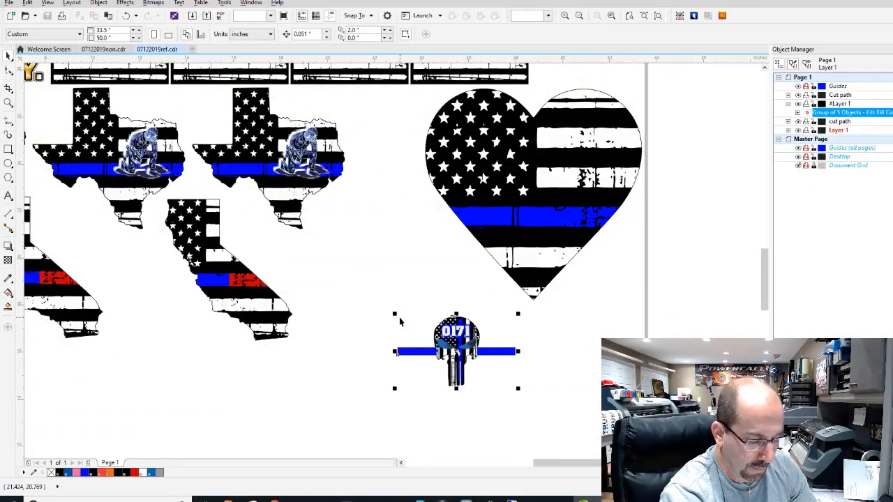
pyautogui.scroll(2, 408, 326)
pyautogui.hotkey('ctrl', 'u')
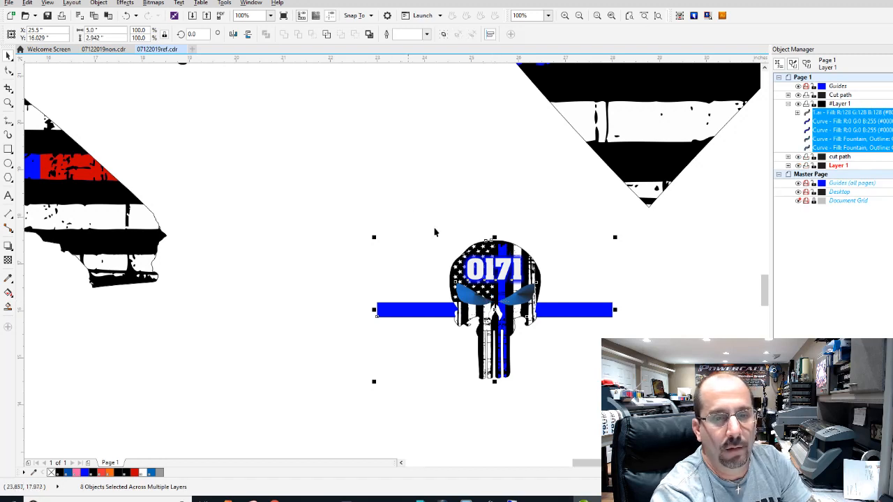
pyautogui.moveTo(411, 193); pyautogui.dragTo(536, 288)
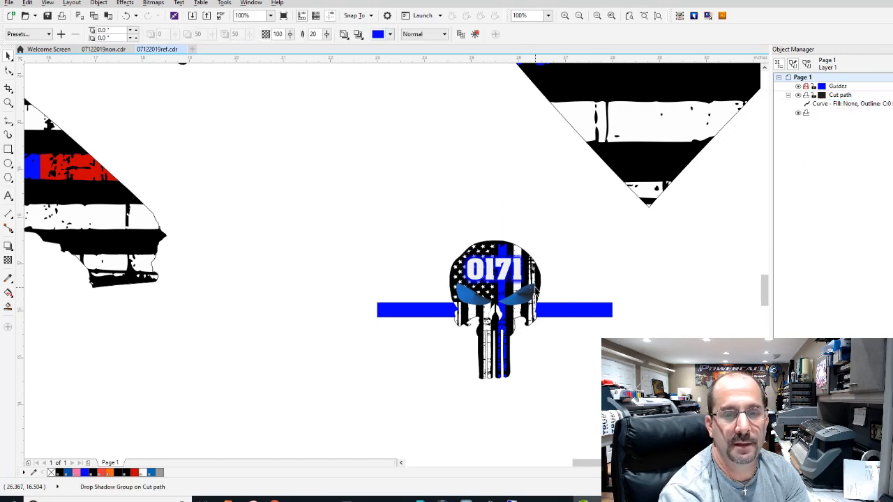
pyautogui.press('Delete')
# Move the imported skull artwork to Layer 1 as a group and put its cut outline on the cut path layer
pyautogui.moveTo(355, 225); pyautogui.dragTo(652, 421)
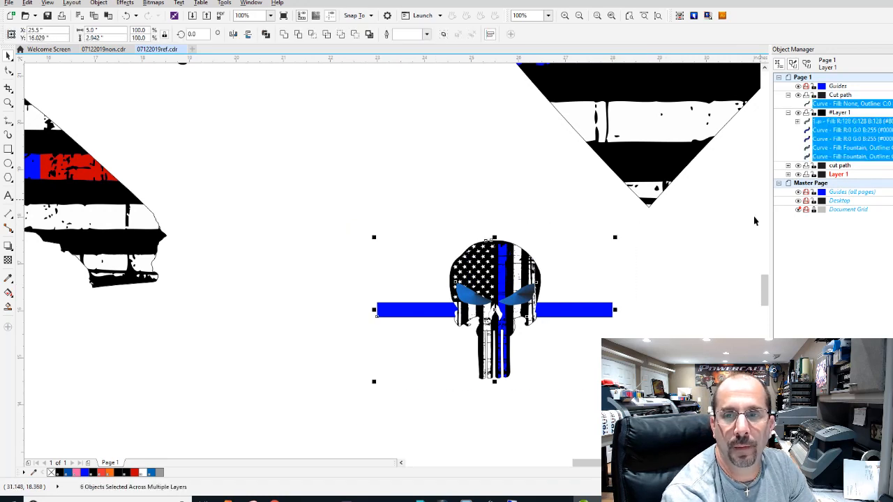
pyautogui.moveTo(832, 176); pyautogui.dragTo(836, 174)
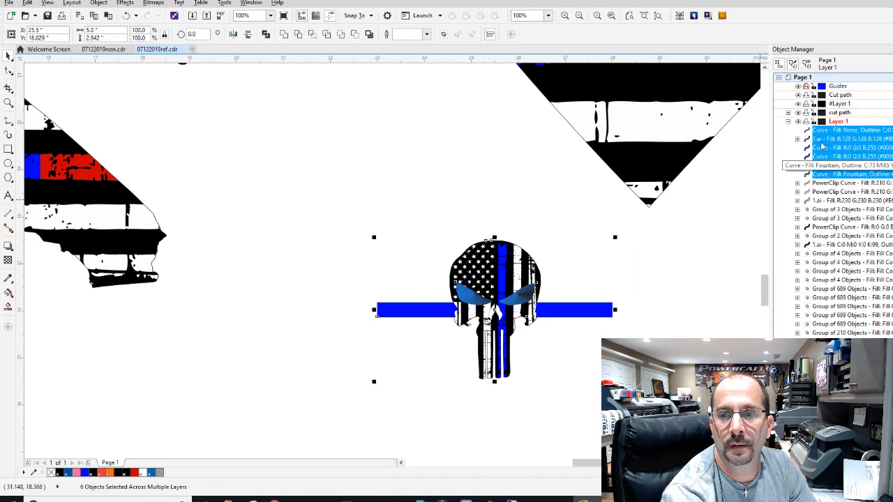
pyautogui.hotkey('ctrl', 'g')
pyautogui.moveTo(823, 132); pyautogui.dragTo(842, 114)
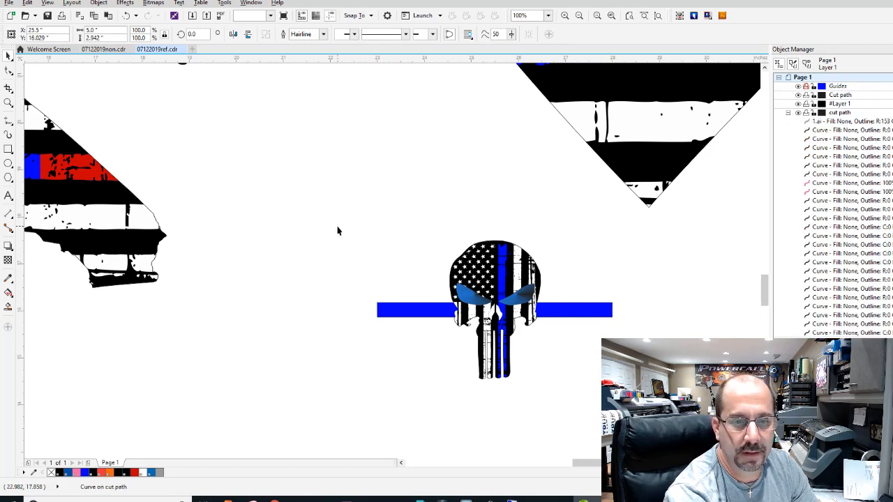
# Set the width of the blue line skull decal and its cut outline to 7 inches
pyautogui.moveTo(321, 206); pyautogui.dragTo(624, 434)
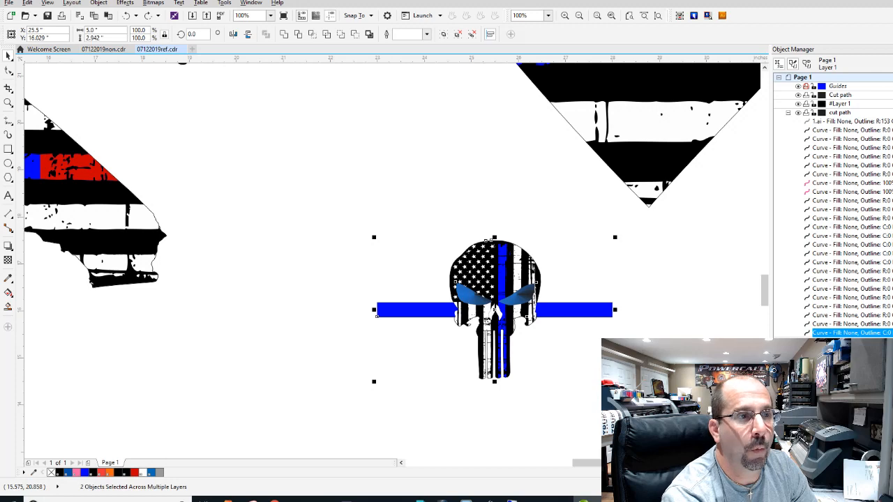
pyautogui.moveTo(103, 30); pyautogui.dragTo(79, 33)
pyautogui.write('7')
pyautogui.press('Return')
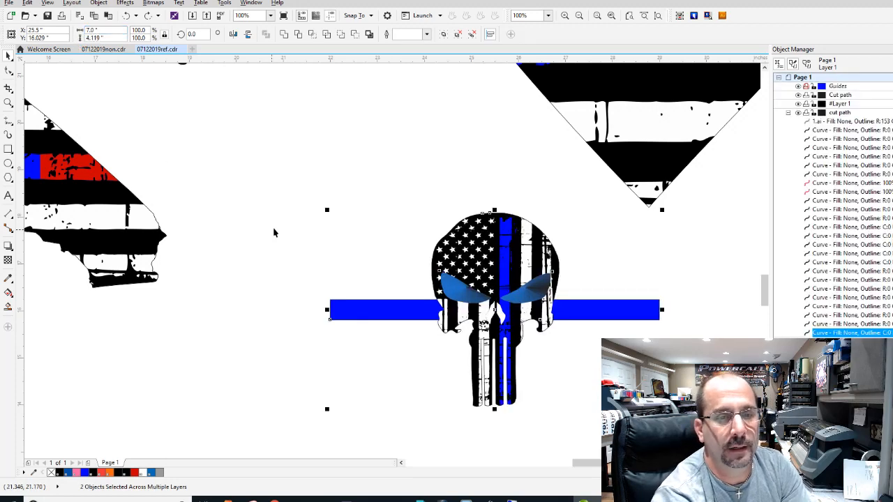
# Position the skull decal with its cut outline between the right California decal and the heart, at about X 22.092, Y 20.585 inches
pyautogui.scroll(-2, 471, 283)
pyautogui.moveTo(469, 277); pyautogui.dragTo(402, 204)
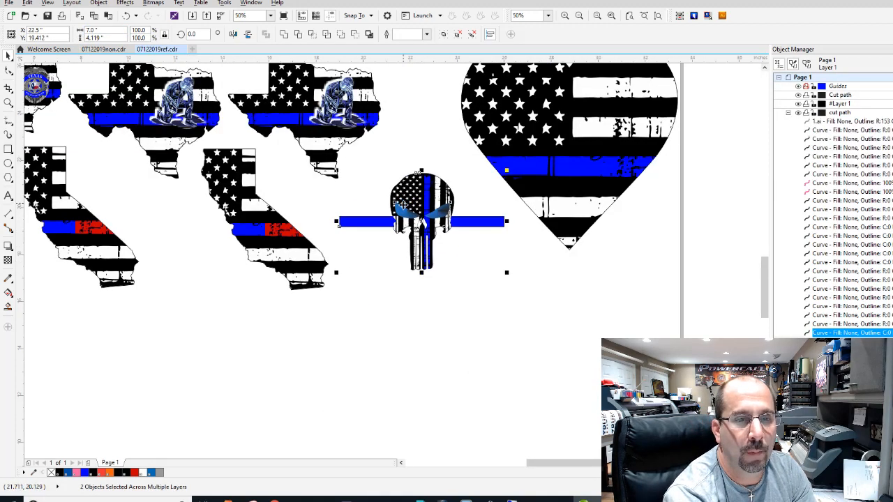
pyautogui.press('Left')
pyautogui.press('Left')
pyautogui.press('Up')
pyautogui.press('Left')
pyautogui.press('Up')
pyautogui.press('Left')
pyautogui.press('Left')
pyautogui.press('Up')
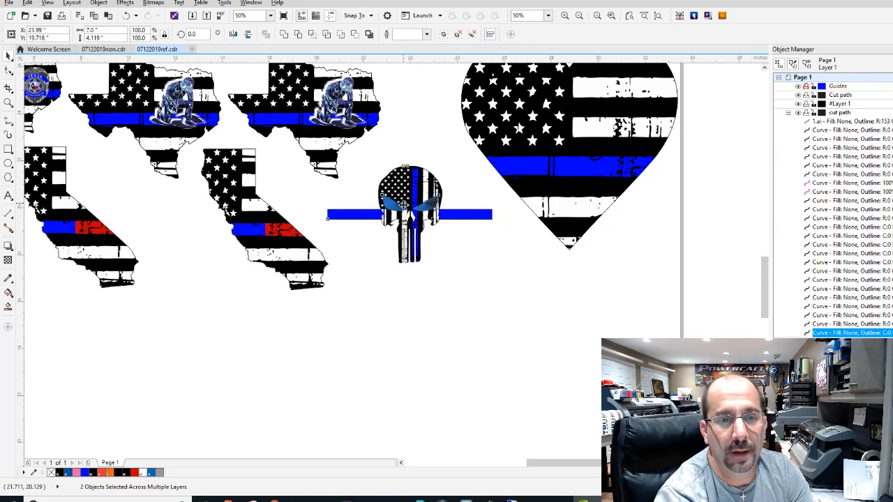
pyautogui.press('Left')
pyautogui.press('Up')
pyautogui.press('Up')
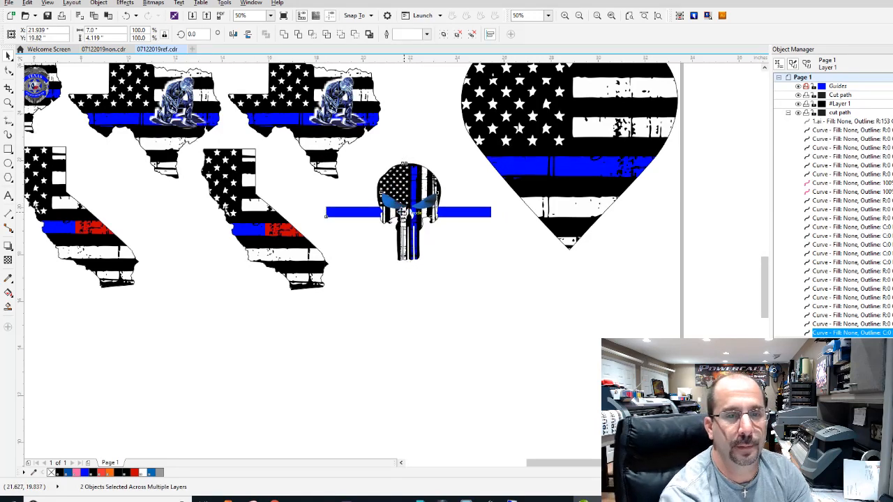
pyautogui.press('Up')
pyautogui.press('Up')
pyautogui.press('Up')
pyautogui.press('Up')
pyautogui.press('Up')
pyautogui.press('Up')
pyautogui.press('Up')
pyautogui.press('Up')
pyautogui.press('Up')
pyautogui.press('Up')
pyautogui.press('Up')
pyautogui.press('Up')
pyautogui.press('Up')
pyautogui.press('Up')
pyautogui.press('Up')
pyautogui.press('Right')
pyautogui.press('Right')
pyautogui.press('Right')
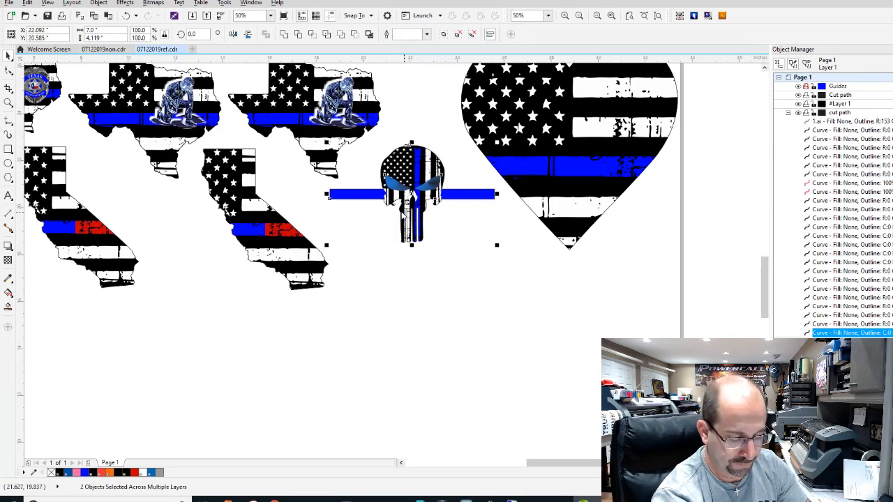
pyautogui.scroll(-1, 403, 324)
pyautogui.click(408, 332)
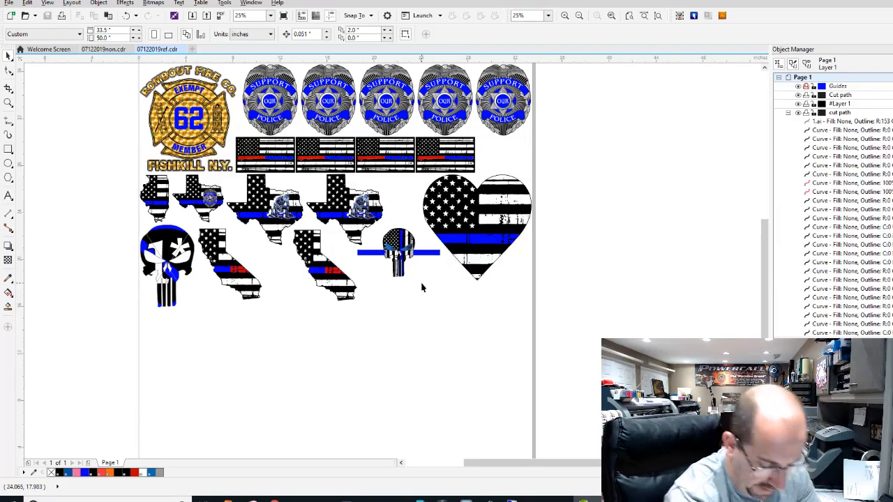
# Switch to the CADlink sign-design program and import Kitty Punisher 2 color.CDL from the Edge Files folder
pyautogui.click(371, 499)
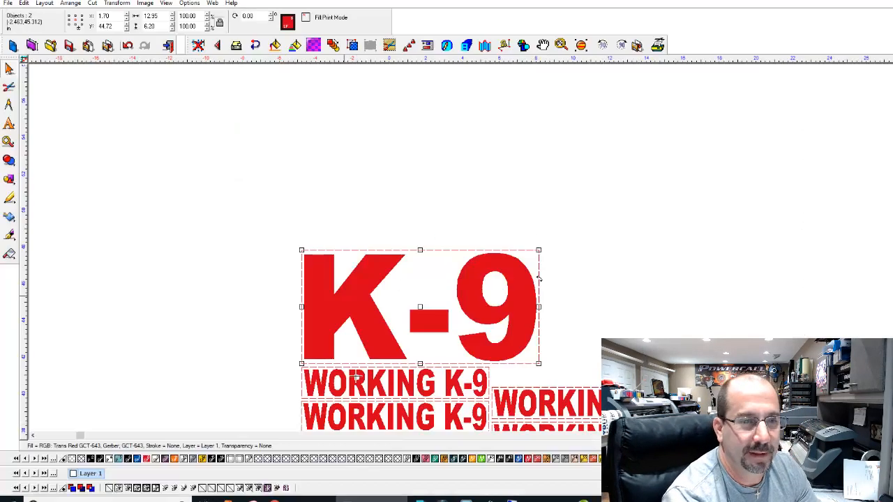
pyautogui.click(88, 46)
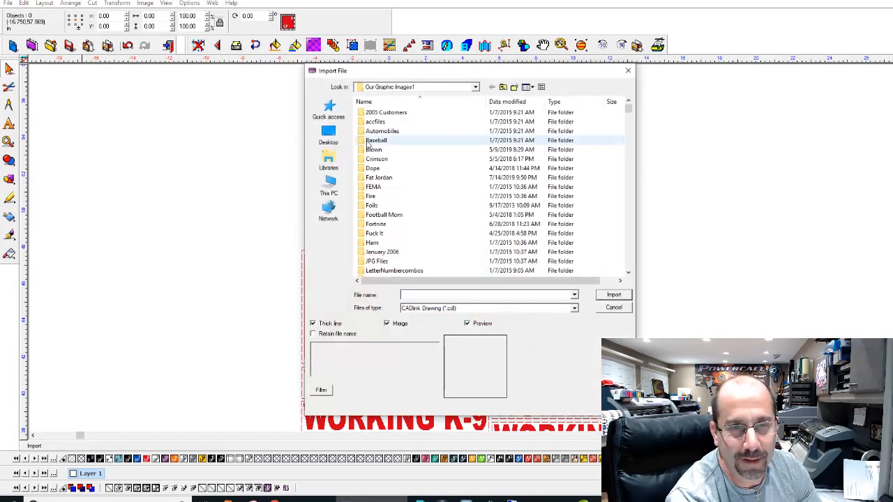
pyautogui.click(330, 110)
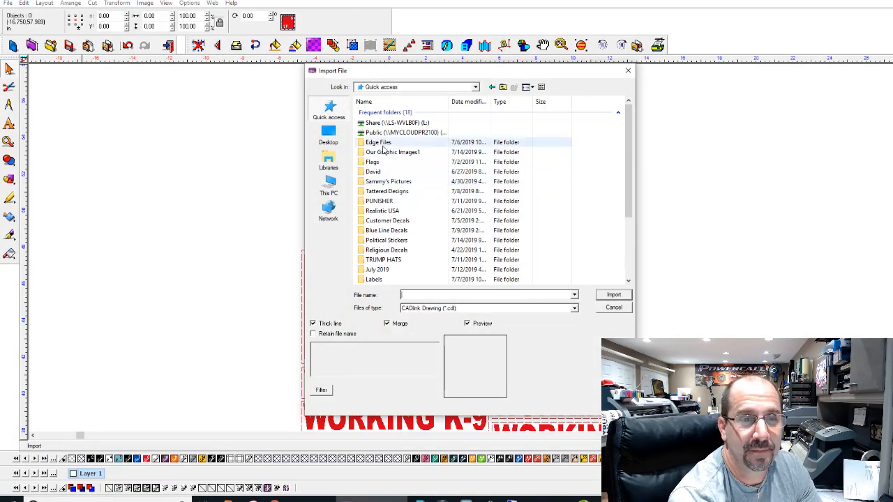
pyautogui.doubleClick(382, 144)
pyautogui.click(419, 198)
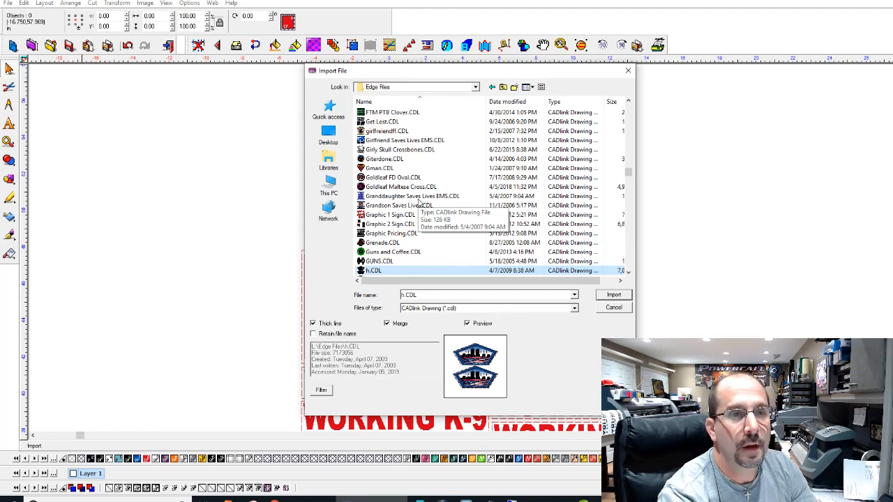
pyautogui.click(382, 188)
pyautogui.press('k')
pyautogui.press('i')
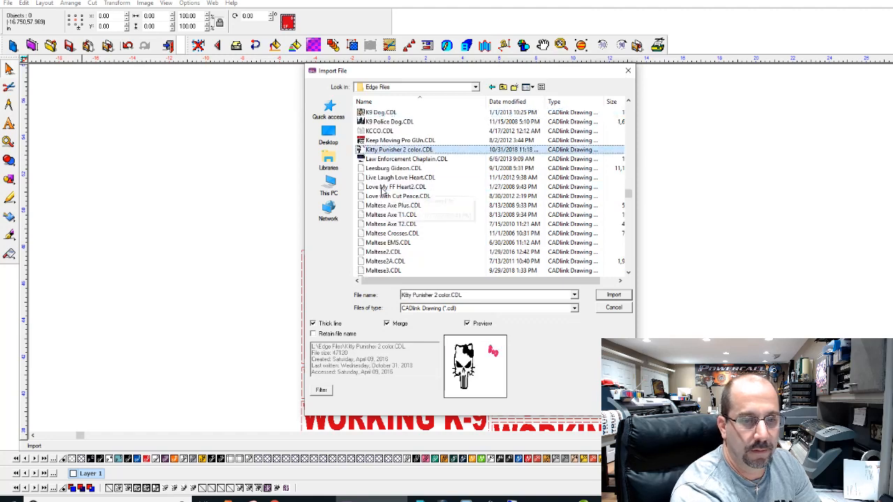
pyautogui.press('Return')
# Try filling the pink bow with Trans Red GCT-643, and undo the fill
pyautogui.click(847, 87)
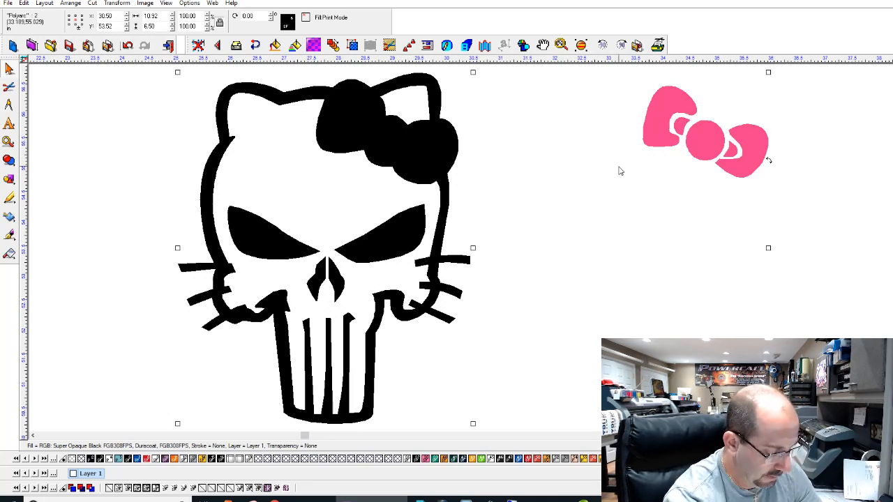
pyautogui.click(711, 139)
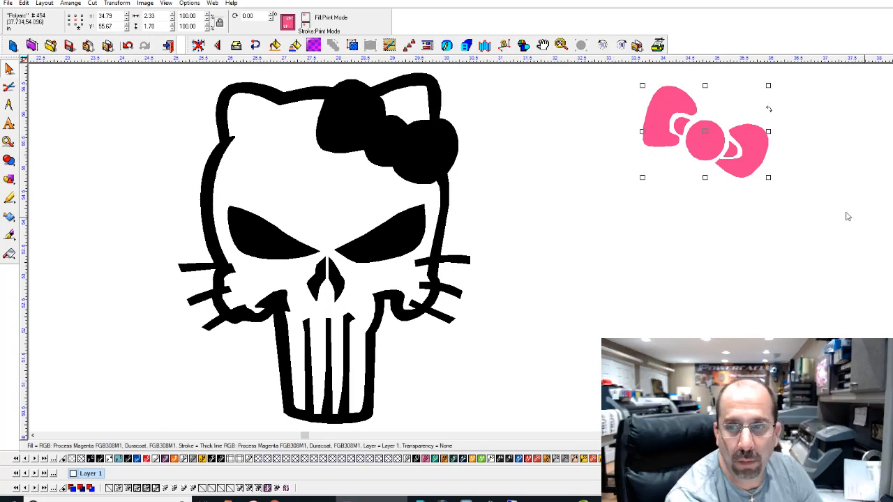
pyautogui.click(892, 238)
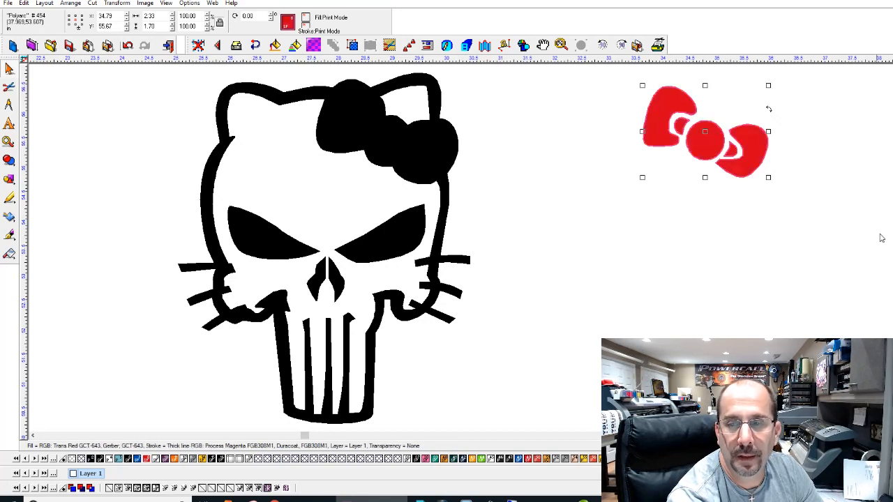
pyautogui.hotkey('ctrl', 'z')
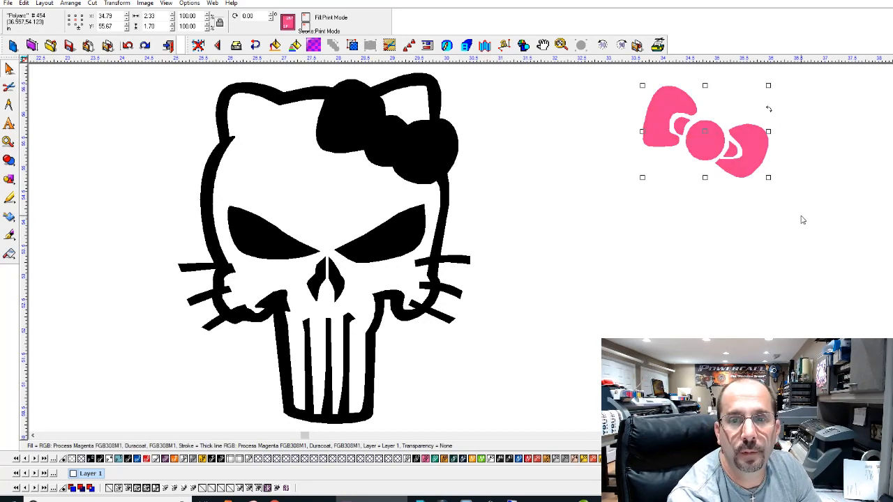
# Remove the bow's stroke and fill the bow with Trans Red GCT-643
pyautogui.click(800, 220)
pyautogui.click(680, 115)
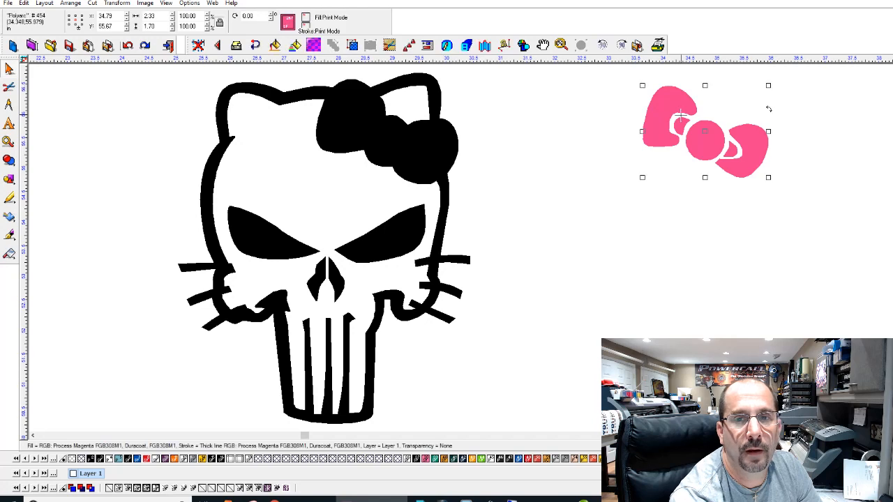
pyautogui.click(9, 160)
pyautogui.click(78, 163)
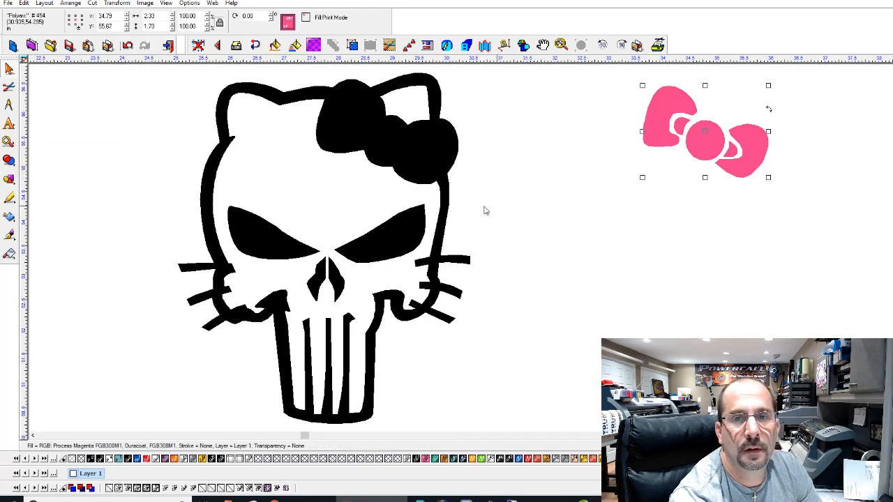
pyautogui.click(665, 133)
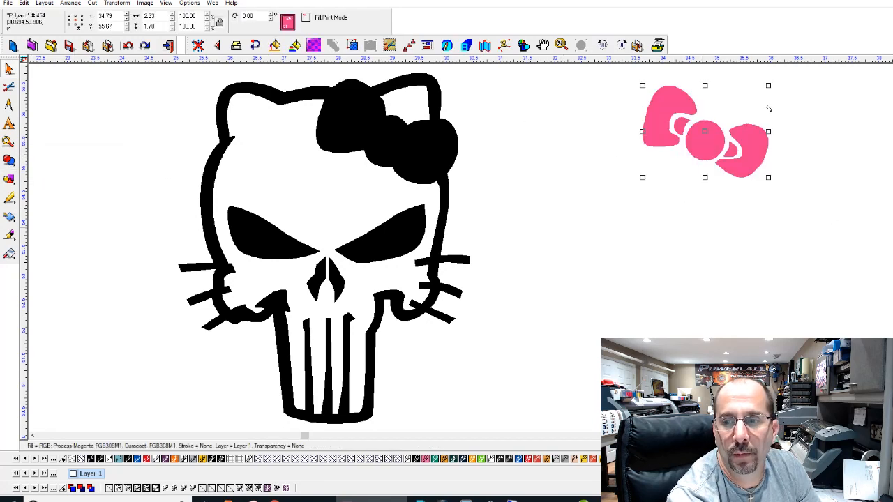
pyautogui.click(802, 459)
# Place the red bow over the kitty skull's black bow, at about X 28.93, Y 55.66
pyautogui.moveTo(725, 144); pyautogui.dragTo(376, 160)
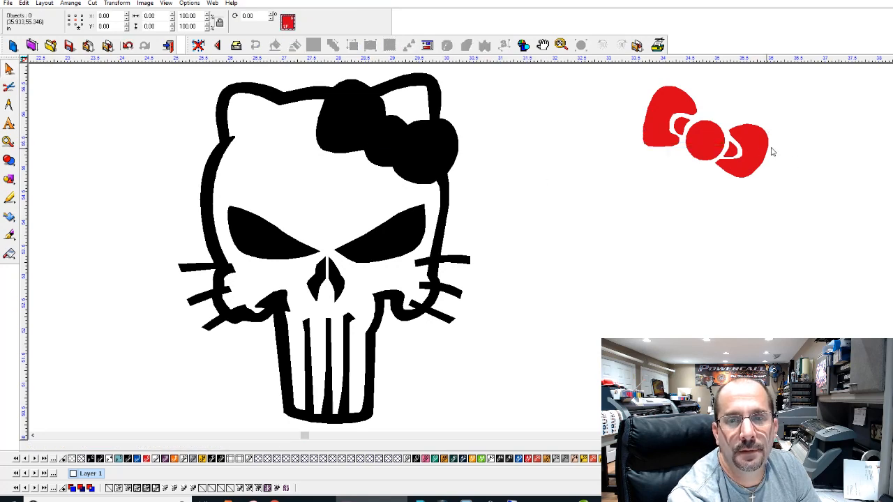
pyautogui.moveTo(770, 149); pyautogui.dragTo(450, 155)
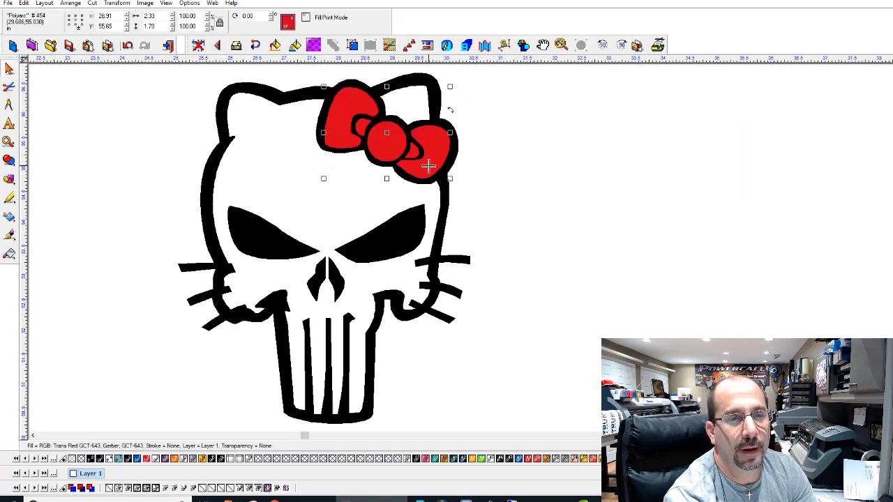
pyautogui.press('Up')
pyautogui.press('Right')
# Set the height of the kitty skull together with its bow to 5 inches
pyautogui.scroll(-3, 429, 166)
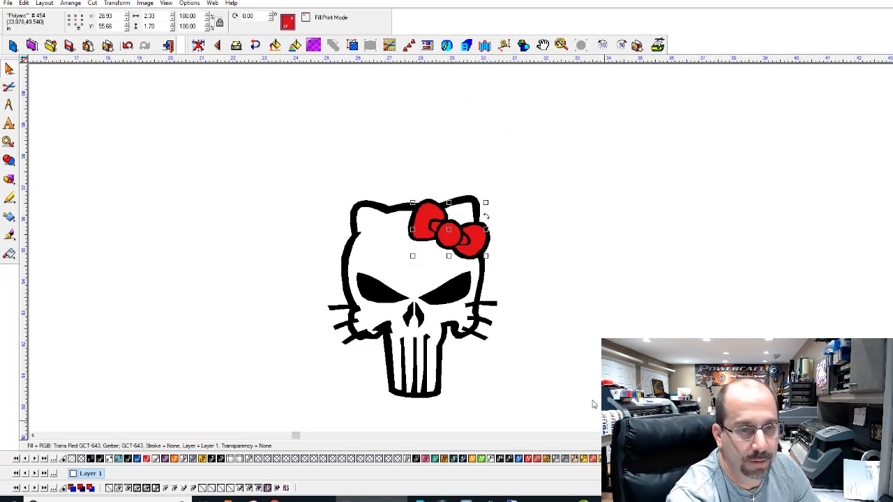
pyautogui.moveTo(582, 415); pyautogui.dragTo(170, 122)
pyautogui.doubleClick(160, 27)
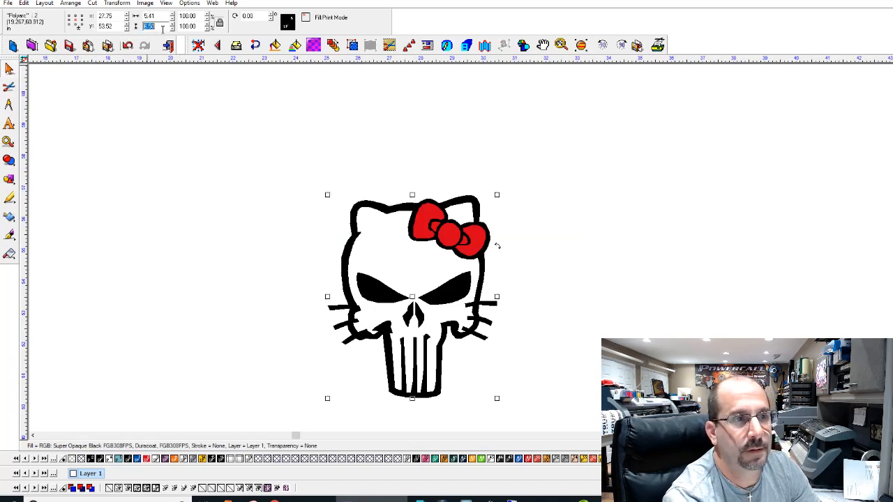
pyautogui.write('5')
pyautogui.press('Return')
# Fill the black part of the kitty skull with Silver GCS-620
pyautogui.press('F6')
pyautogui.scroll(-3, 473, 250)
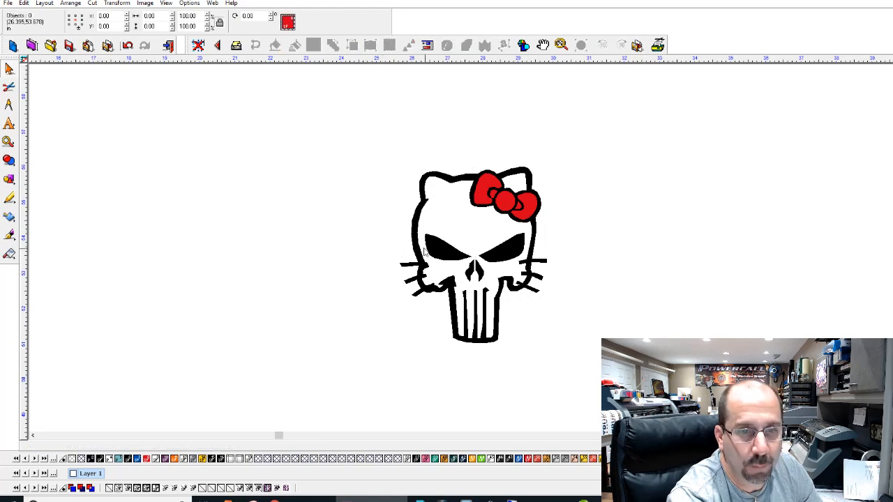
pyautogui.scroll(-4, 472, 247)
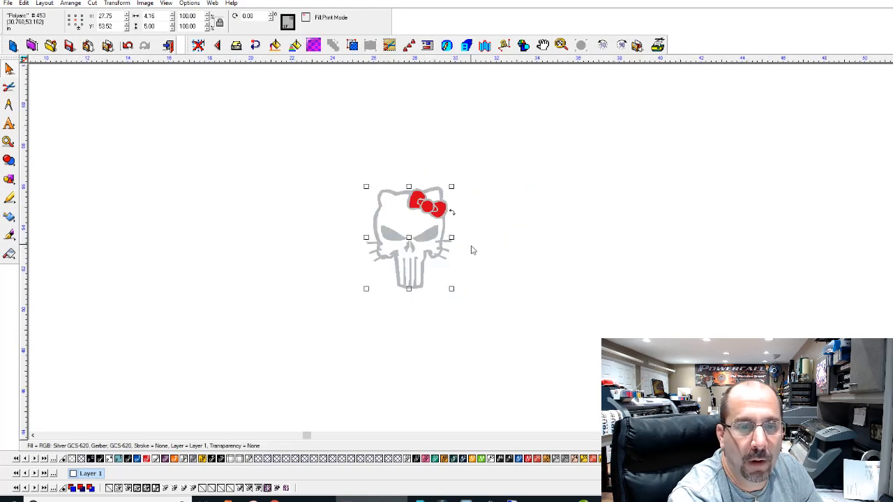
# Place the silver kitty skull without its bow directly above the silver TRUMP flag, at about X 102.51, Y 26.64
pyautogui.scroll(2, 472, 246)
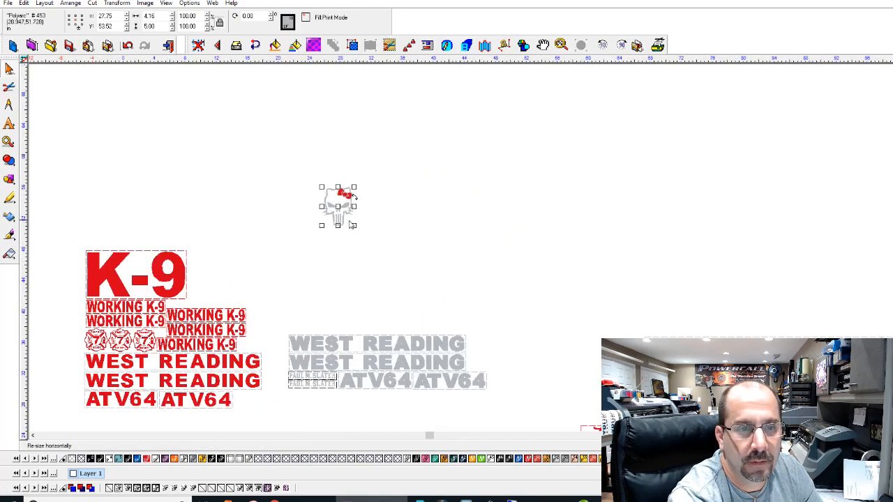
pyautogui.moveTo(337, 215); pyautogui.dragTo(495, 274)
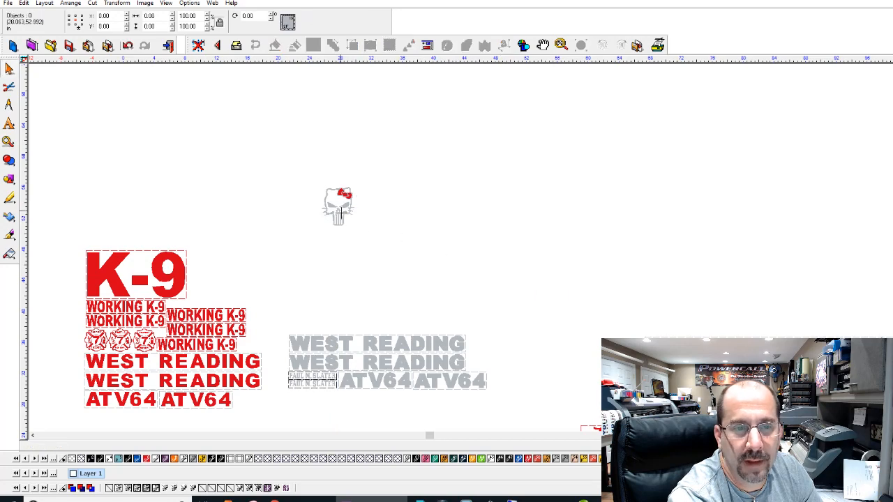
pyautogui.moveTo(341, 213); pyautogui.dragTo(835, 411)
pyautogui.moveTo(835, 362); pyautogui.dragTo(829, 360)
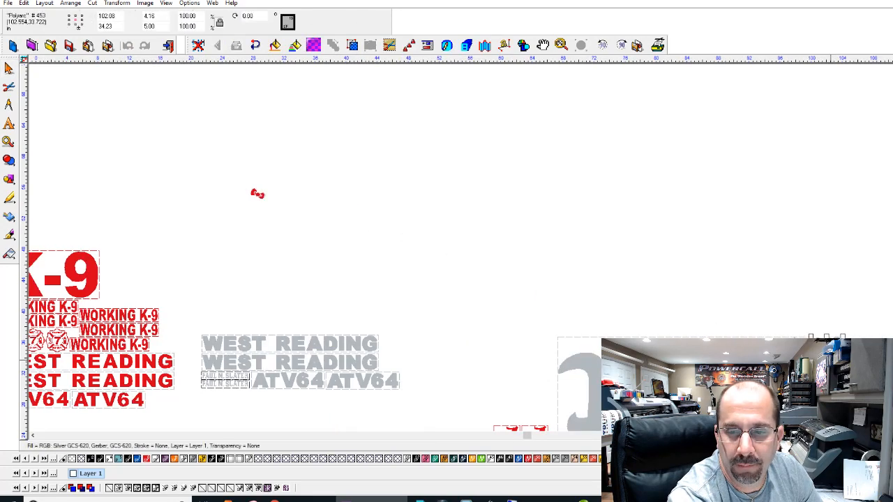
pyautogui.scroll(-1, 829, 361)
pyautogui.scroll(2, 473, 246)
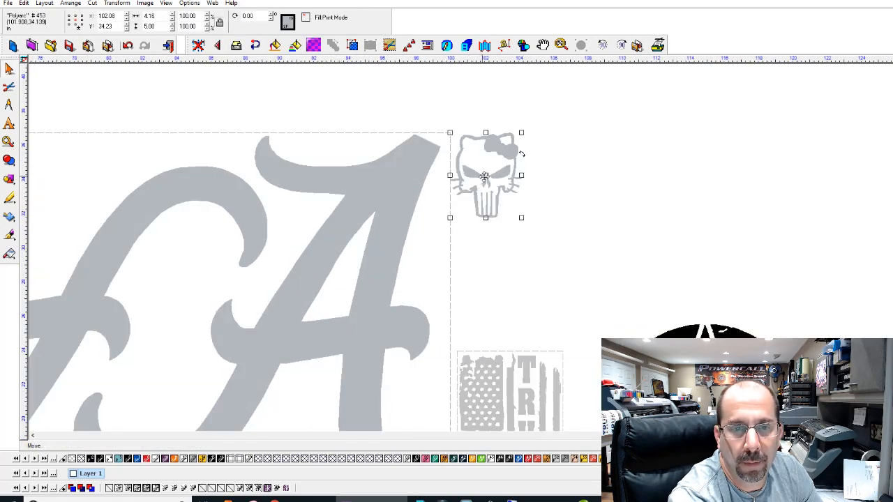
pyautogui.moveTo(484, 176); pyautogui.dragTo(489, 307)
# Place the red bow above the pair of red A decals, at about X 64.61, Y 26.30
pyautogui.scroll(-3, 465, 246)
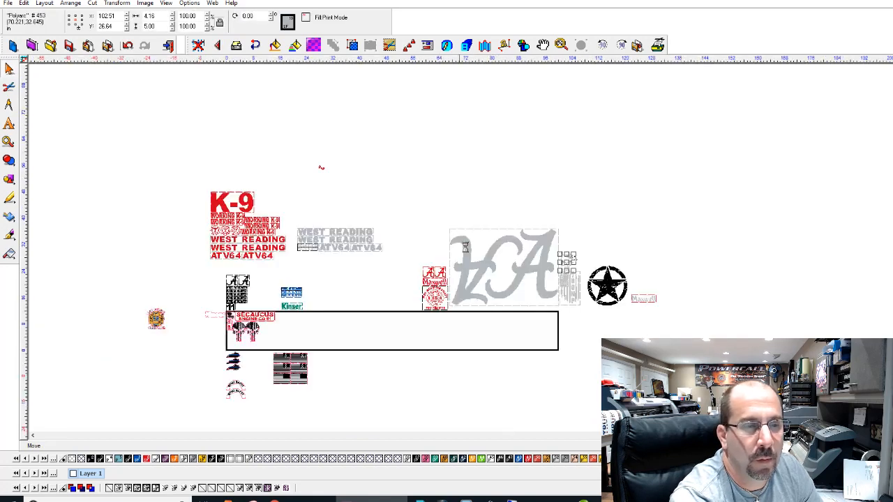
pyautogui.moveTo(354, 191)
pyautogui.mouseDown()
pyautogui.moveTo(318, 163)
pyautogui.moveTo(462, 282)
pyautogui.moveTo(441, 263)
pyautogui.mouseUp()
pyautogui.scroll(3, 441, 263)
pyautogui.scroll(-1, 469, 250)
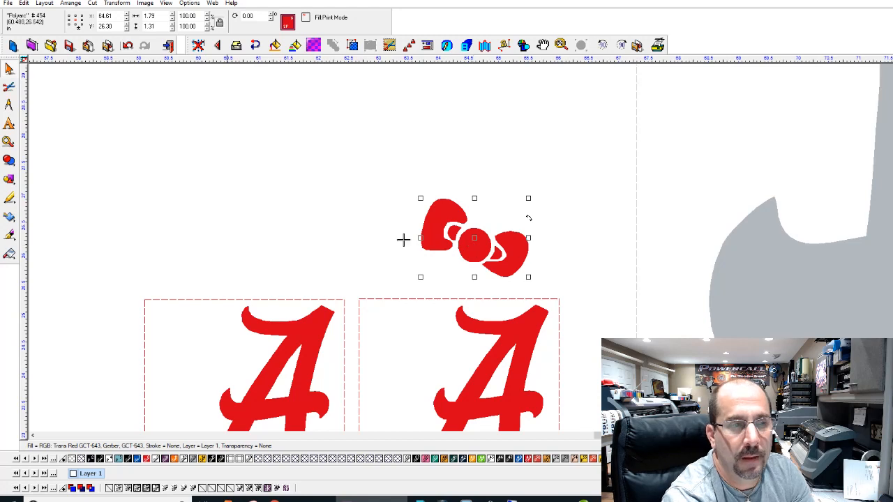
# Add a Power Weed border with a 0.10 inch margin around the red bow
pyautogui.click(9, 178)
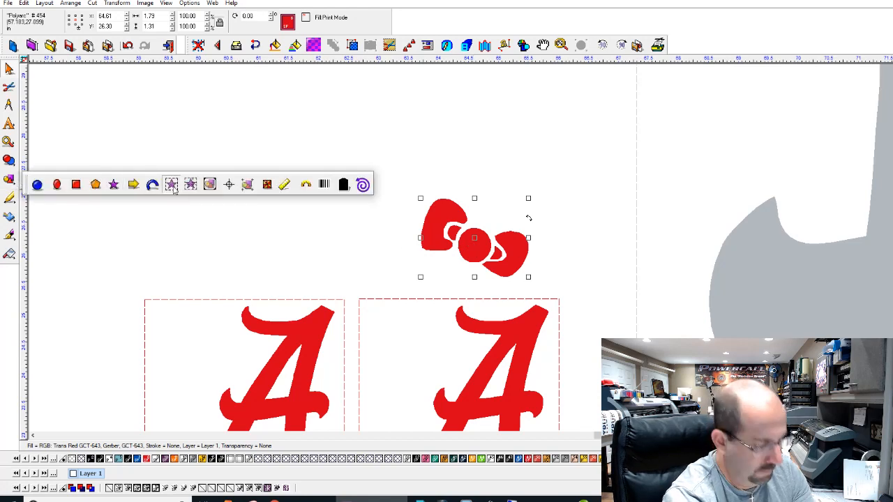
pyautogui.click(172, 186)
pyautogui.click(372, 16)
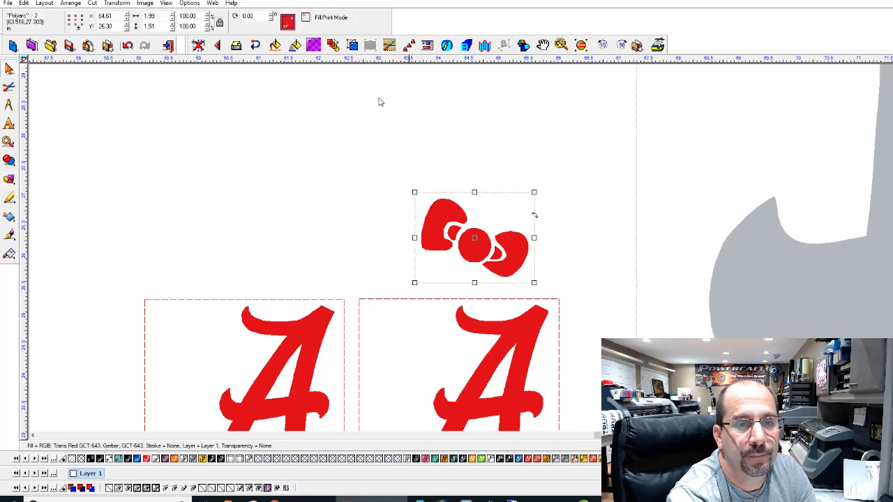
# Shift the bordered bow right above the red A decals and place a duplicate on its left, at about X 63.88, Y 26.21
pyautogui.scroll(-1, 545, 269)
pyautogui.moveTo(509, 283); pyautogui.dragTo(560, 287)
pyautogui.hotkey('ctrl', 'Down')
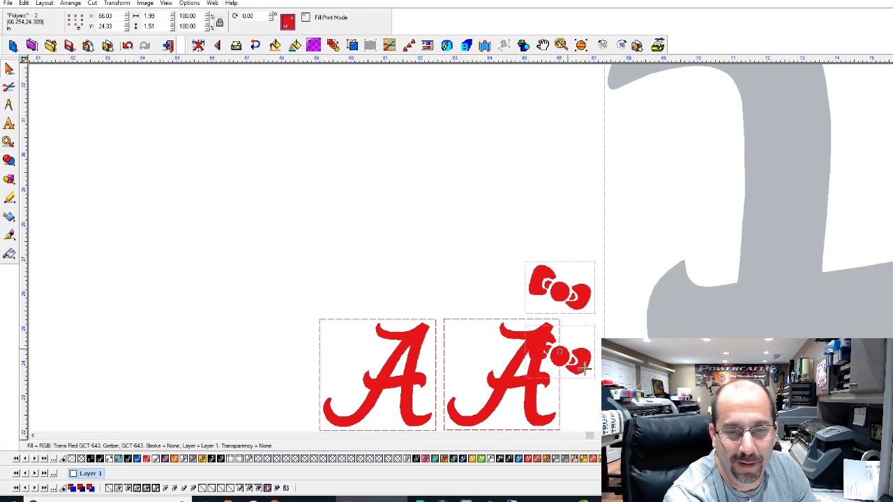
pyautogui.moveTo(584, 368); pyautogui.dragTo(511, 305)
pyautogui.scroll(-3, 512, 307)
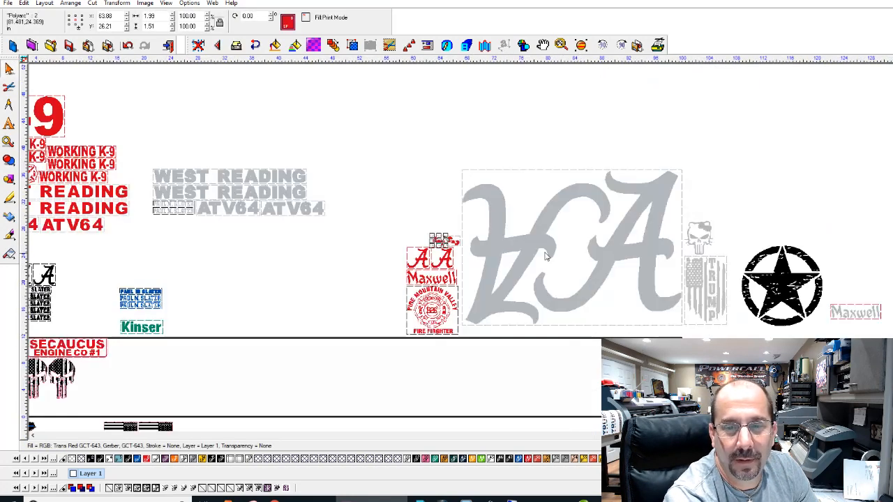
# Add a Power Weed border with a 0.10 inch margin around the silver kitty skull
pyautogui.scroll(1, 680, 251)
pyautogui.click(495, 213)
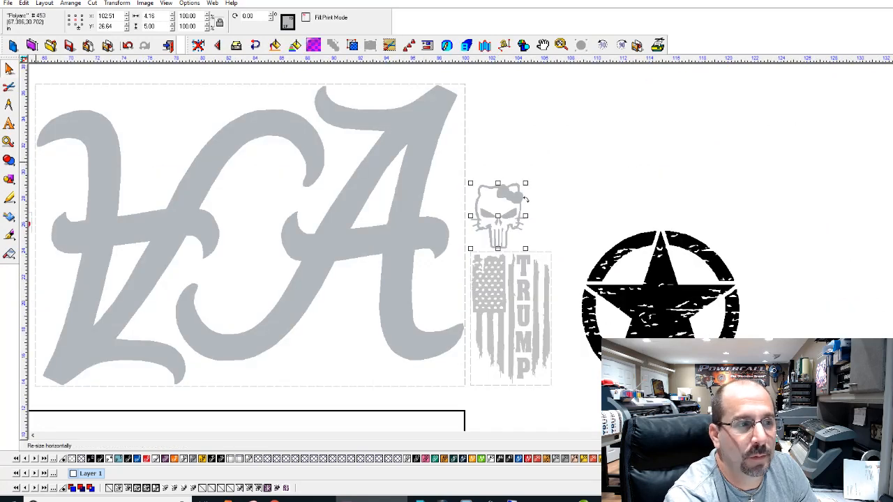
pyautogui.click(11, 180)
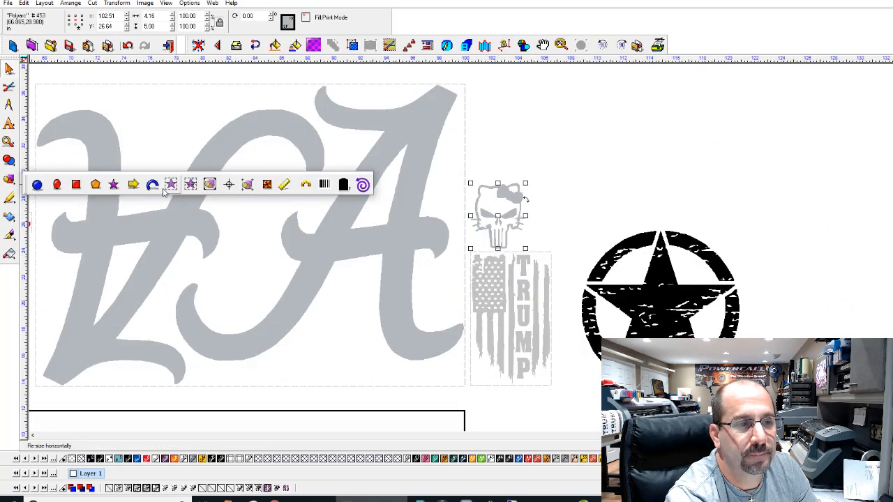
pyautogui.click(167, 187)
pyautogui.click(368, 16)
# Duplicate the bordered skull and place the copy directly above it, at about X 102.51, Y 32.12
pyautogui.hotkey('ctrl', 'd')
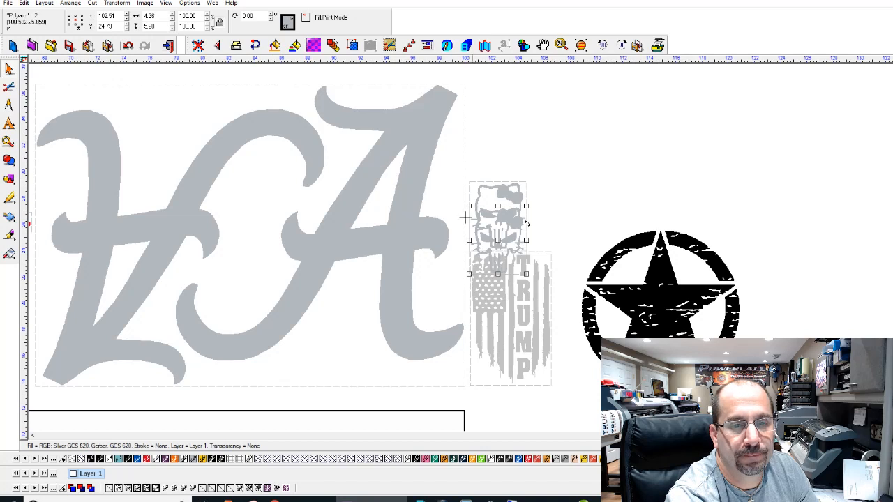
pyautogui.moveTo(510, 241); pyautogui.dragTo(510, 146)
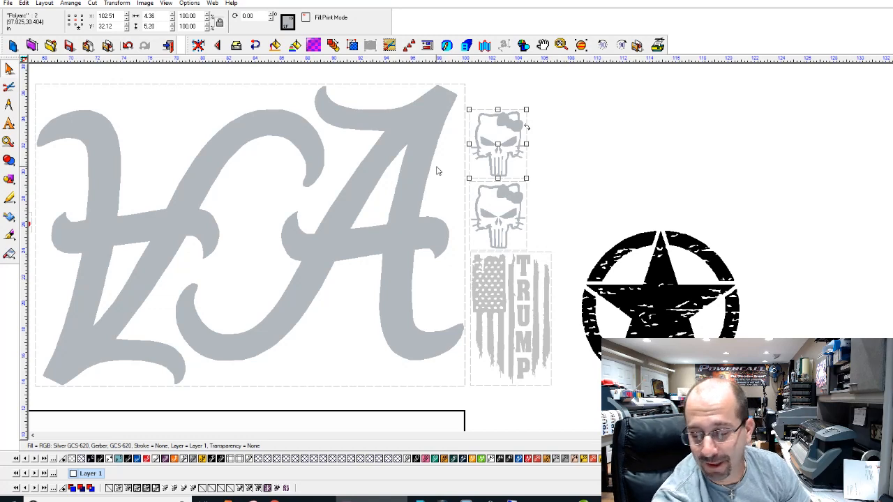
pyautogui.scroll(-3, 437, 170)
# Deselect everything, fit the whole layout in view and save the drawing
pyautogui.click(341, 192)
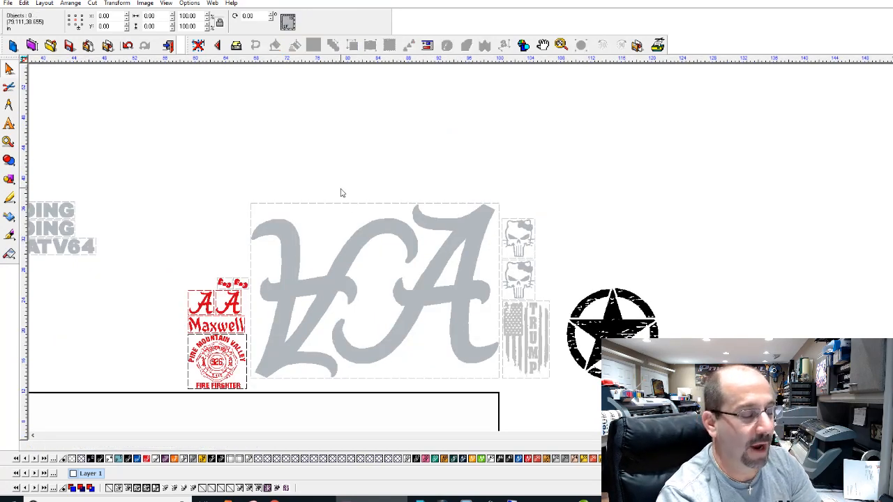
pyautogui.press('F4')
pyautogui.hotkey('ctrl', 's')
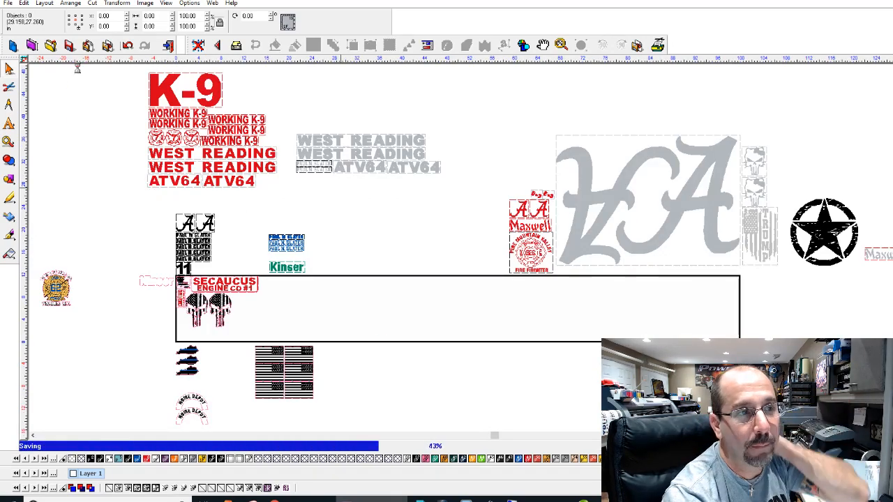
# Browse to the Our Graphic Images1 folder on the shared drive for an import and jump to the Hello Kitty files
pyautogui.click(88, 48)
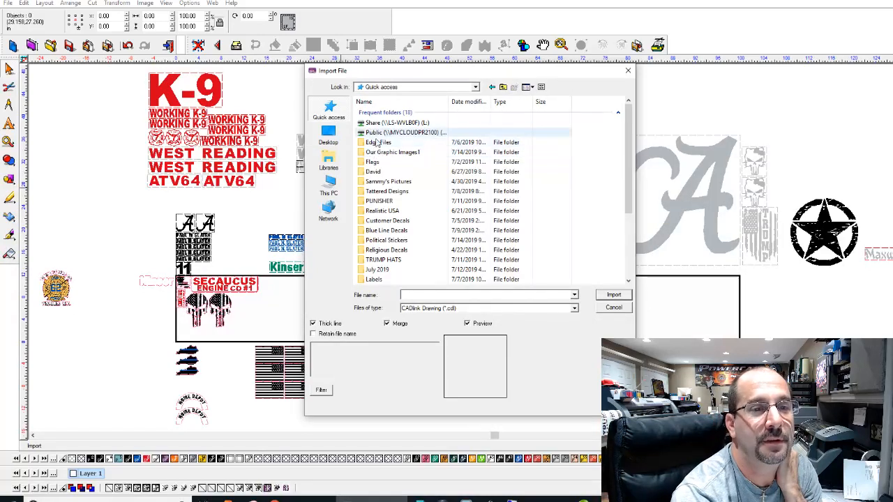
pyautogui.doubleClick(374, 124)
pyautogui.hscroll(5, 563, 223)
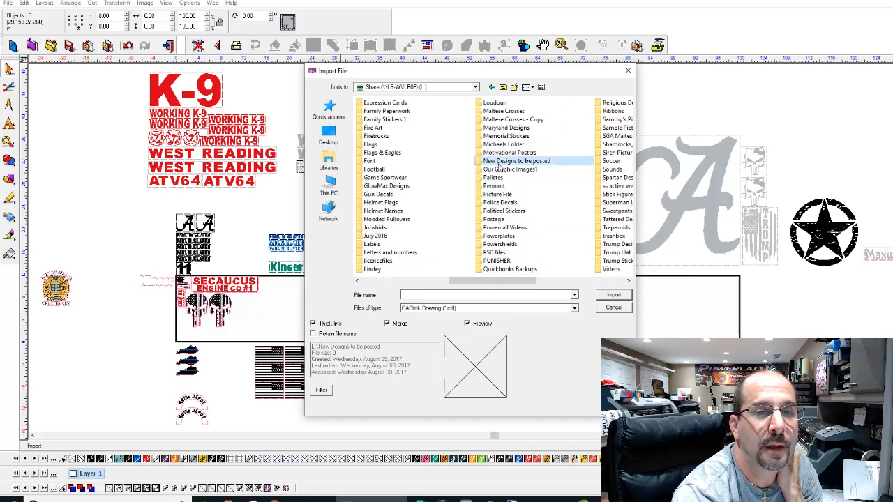
pyautogui.doubleClick(505, 170)
pyautogui.scroll(6, 499, 173)
pyautogui.click(499, 172)
pyautogui.write('hello')
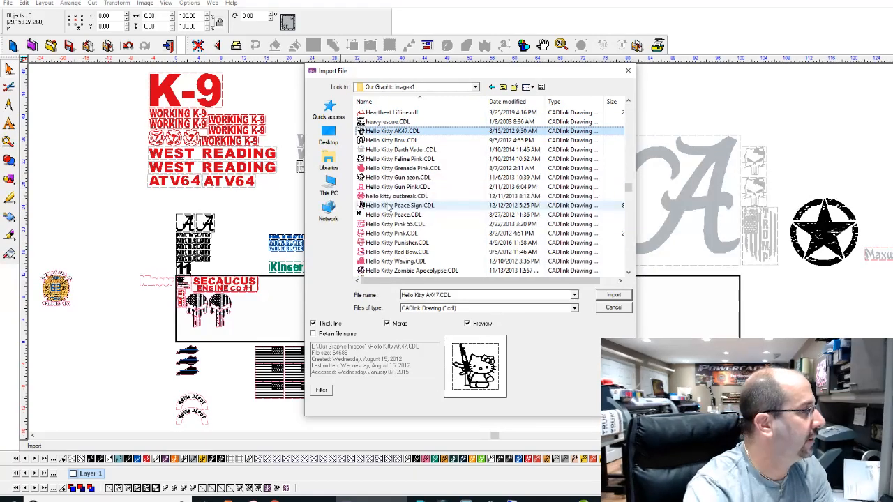
# Preview the Hello Kitty designs in the import folder, from Hello Kitty Feline Pink to Hello Kitty Peace
pyautogui.scroll(1, 388, 206)
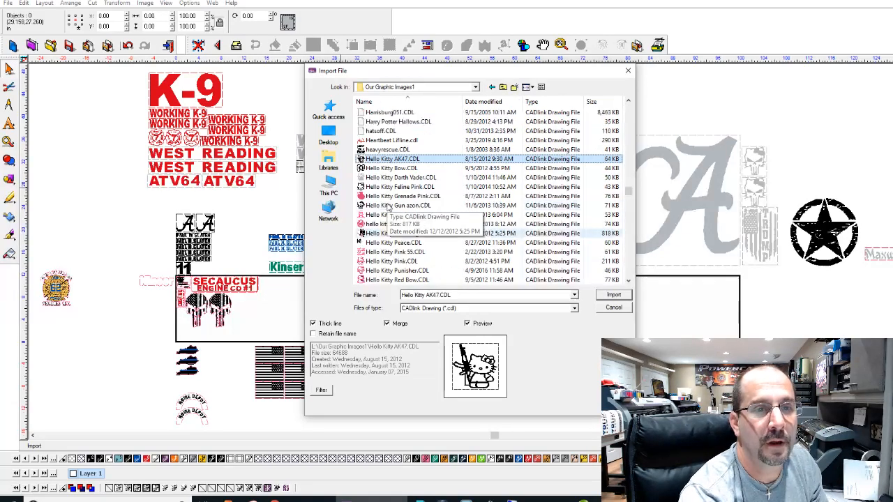
pyautogui.click(401, 189)
pyautogui.press('Down')
pyautogui.press('Down')
pyautogui.press('Down')
pyautogui.press('Down')
pyautogui.press('Down')
pyautogui.press('Down')
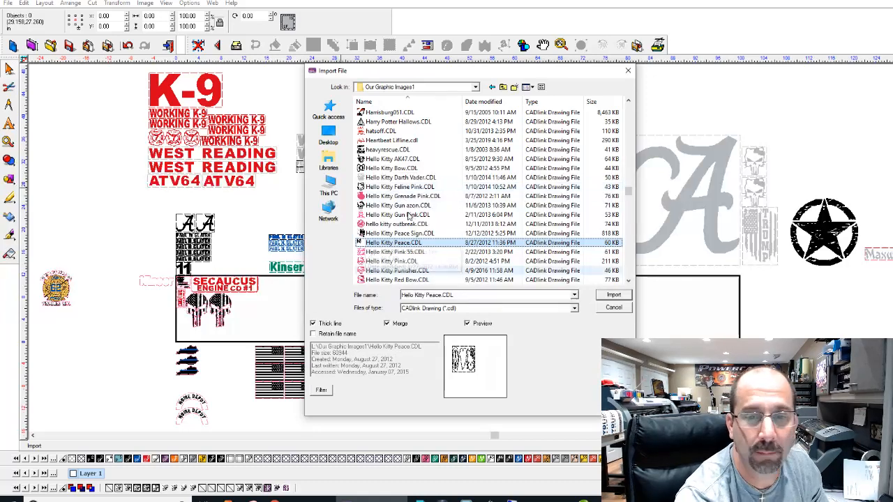
pyautogui.click(613, 295)
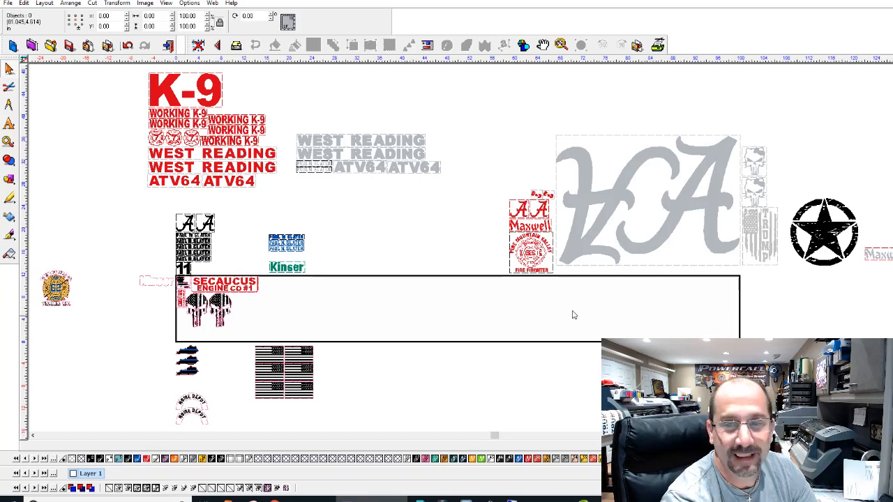
# Import the red handprint design from the Our Graphic Images1 folder and place it below the silver WEST READING and ATV64 lettering
pyautogui.scroll(1, 487, 253)
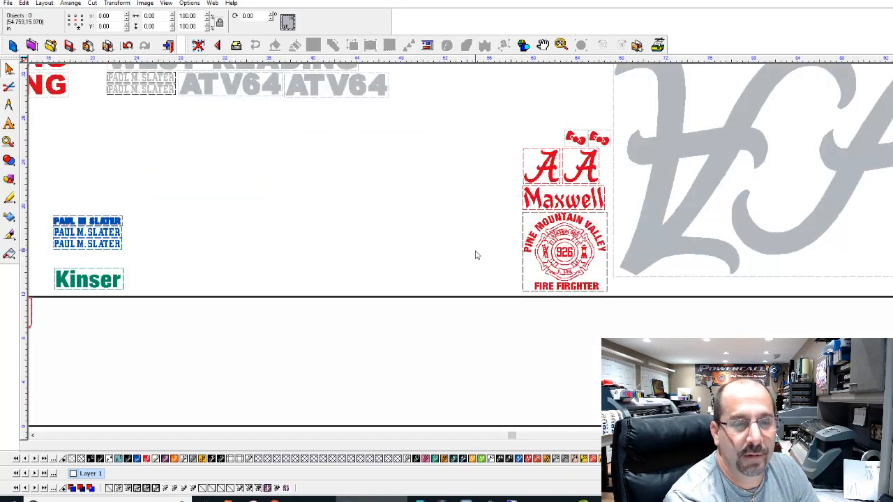
pyautogui.scroll(-1, 476, 253)
pyautogui.scroll(2, 304, 145)
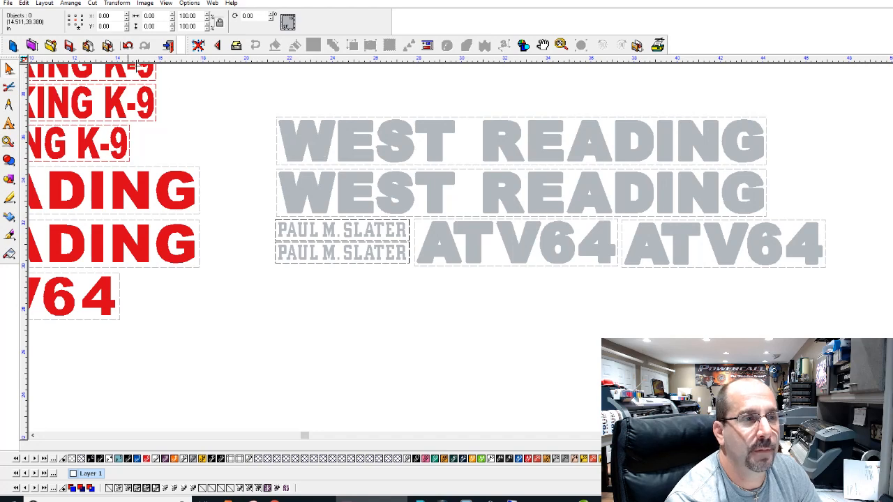
pyautogui.click(88, 45)
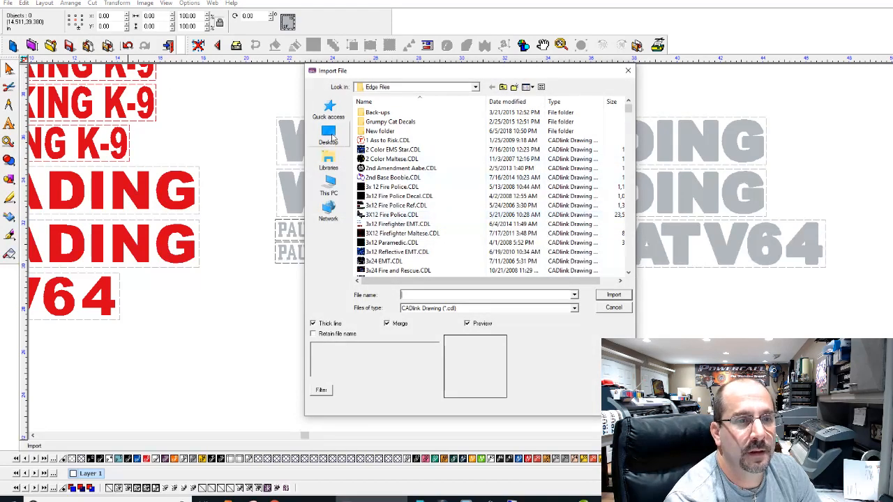
pyautogui.click(328, 110)
pyautogui.doubleClick(374, 149)
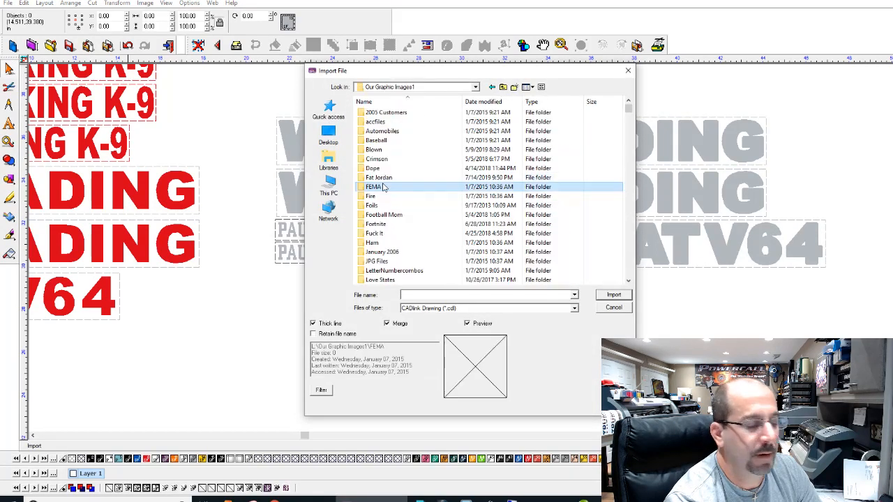
pyautogui.press('g')
pyautogui.press('Down')
pyautogui.press('Down')
pyautogui.press('Return')
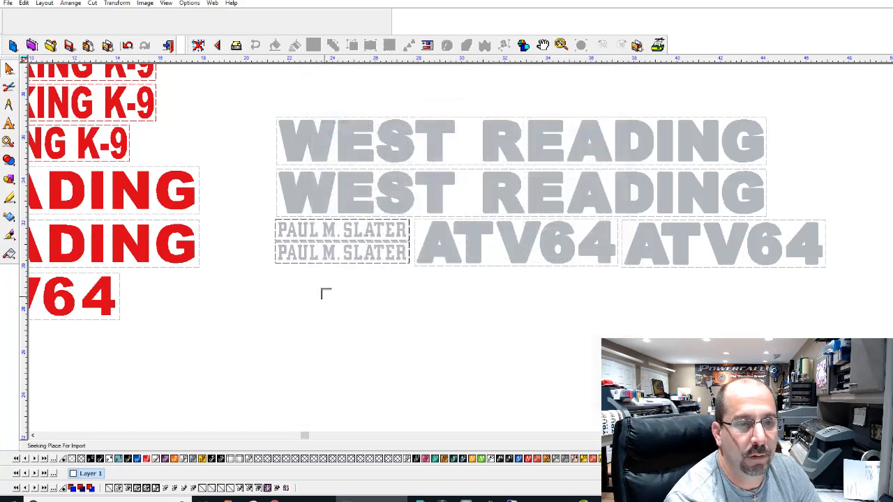
pyautogui.click(326, 293)
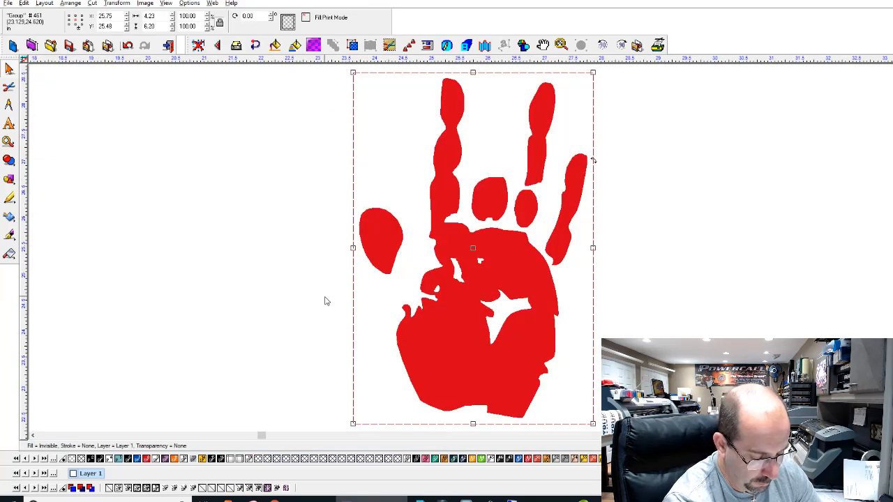
# Ungroup the imported red handprint and delete the dashed border around it
pyautogui.hotkey('ctrl', 'u')
pyautogui.scroll(-3, 327, 302)
pyautogui.click(615, 287)
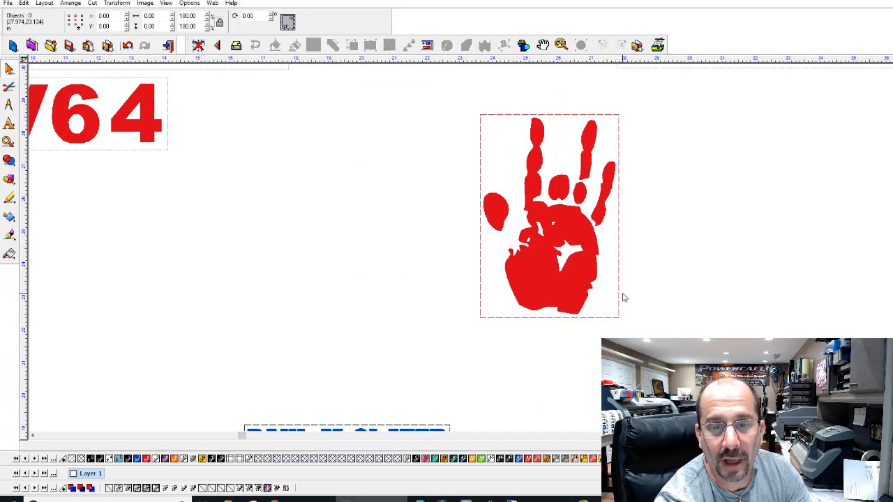
pyautogui.scroll(1, 557, 243)
# Edit the handprint's nodes to delete the tiny hole in the upper palm, and apply the change
pyautogui.doubleClick(445, 204)
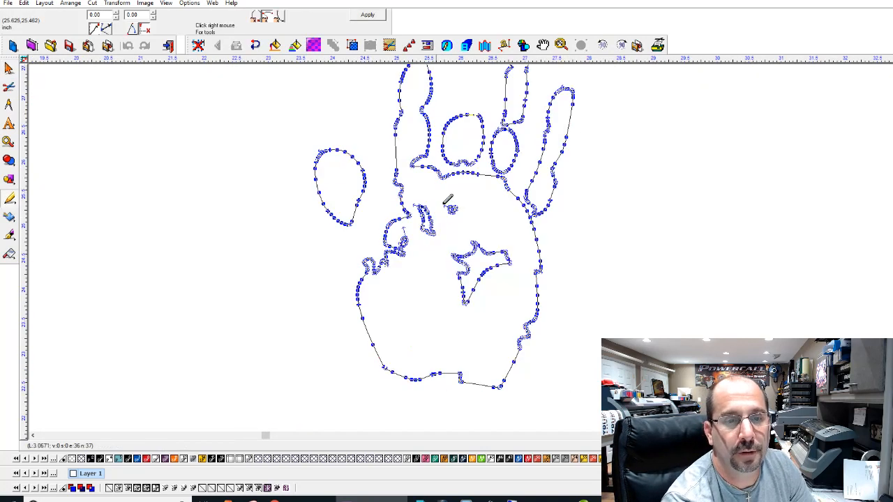
pyautogui.moveTo(436, 195); pyautogui.dragTo(476, 229)
pyautogui.press('Delete')
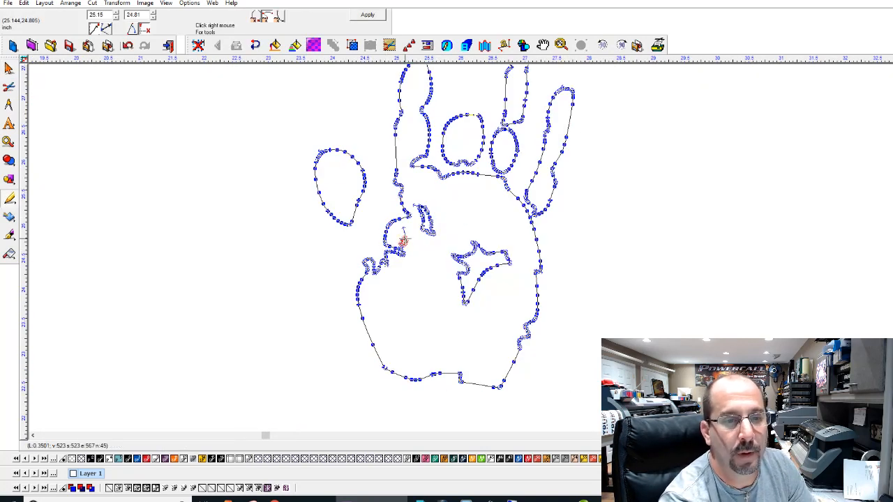
pyautogui.click(367, 15)
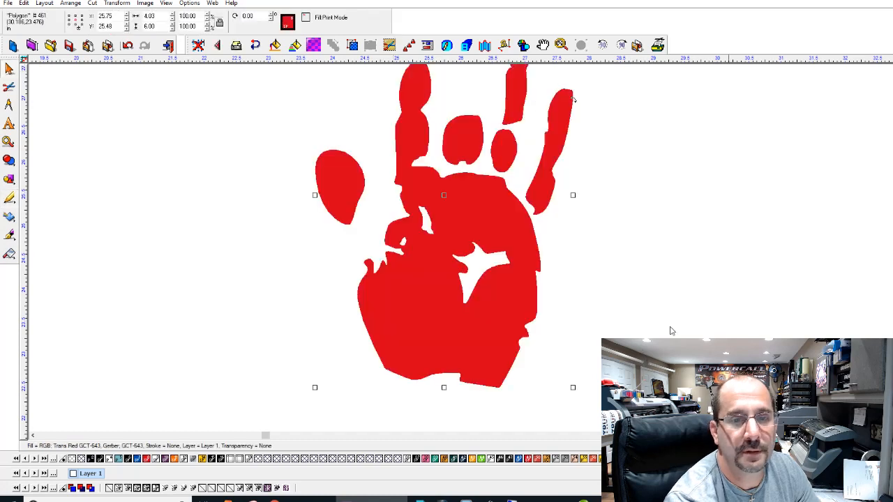
# Fill the handprint with Super Opaque Black FGB308FPS and set its height to 2 inches
pyautogui.click(780, 459)
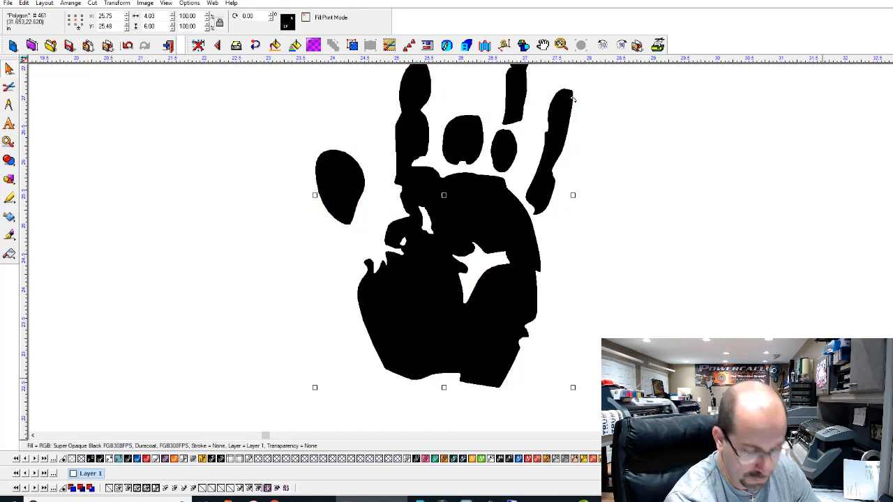
pyautogui.click(166, 26)
pyautogui.write('2')
pyautogui.press('Return')
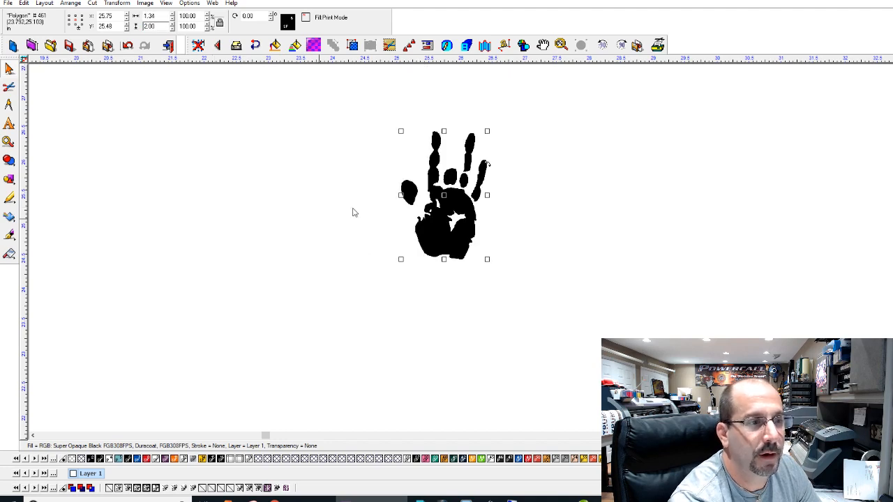
# Add a Power Weed border with a 0.10 margin around the black handprint and move it beside the red Pine Mountain fire decal
pyautogui.click(10, 179)
pyautogui.click(152, 184)
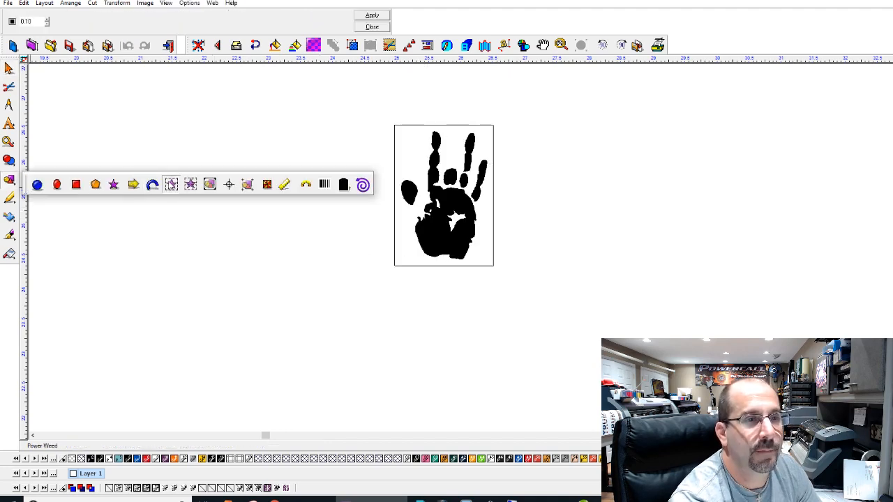
pyautogui.click(372, 15)
pyautogui.scroll(-4, 469, 268)
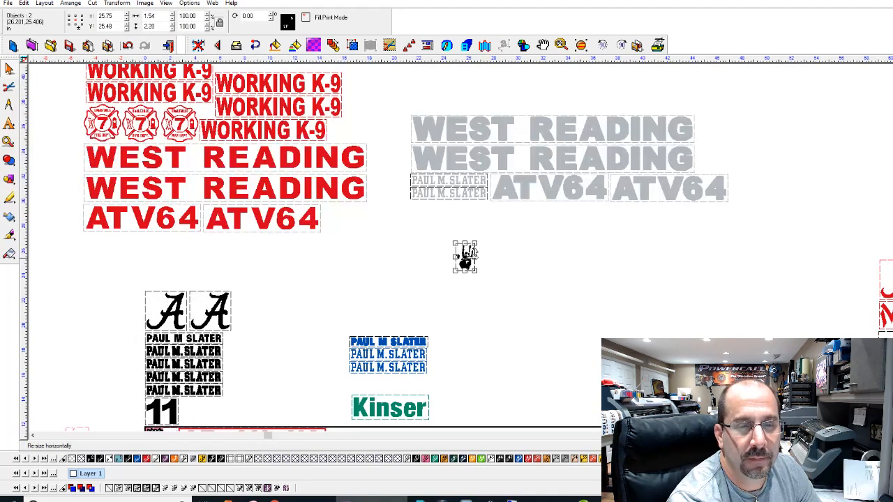
pyautogui.moveTo(469, 259); pyautogui.dragTo(848, 406)
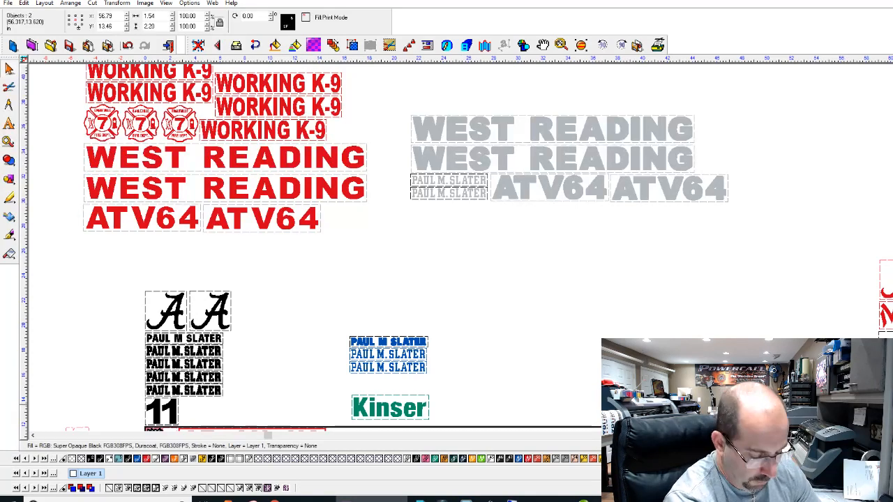
# Duplicate the bordered handprint, place the copy directly above the original, and save the layout
pyautogui.scroll(3, 829, 389)
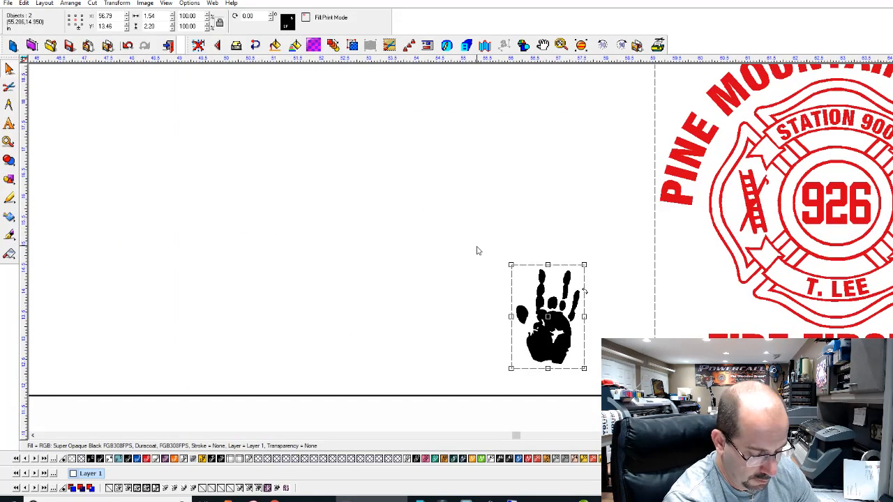
pyautogui.hotkey('ctrl', 'd')
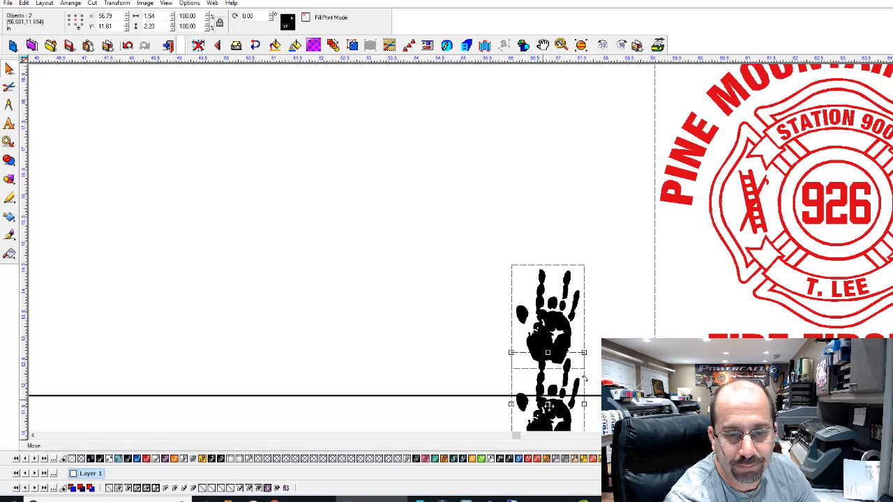
pyautogui.moveTo(522, 394); pyautogui.dragTo(519, 213)
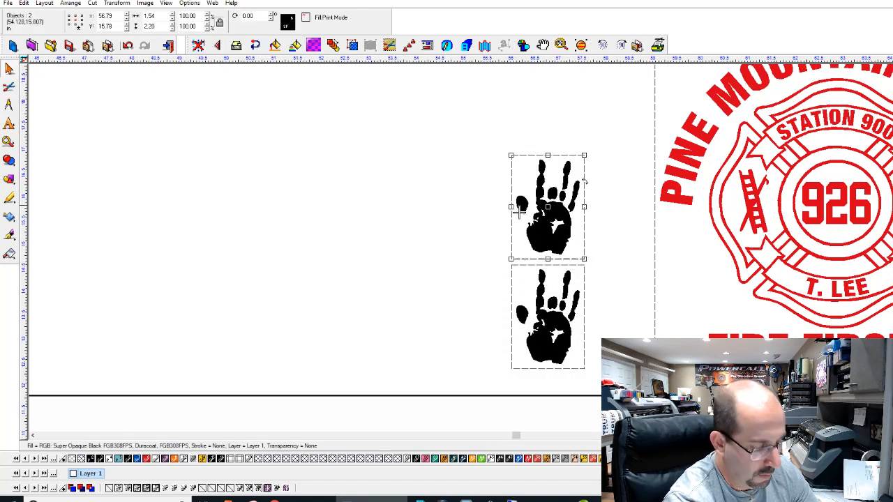
pyautogui.click(371, 220)
pyautogui.scroll(-3, 371, 220)
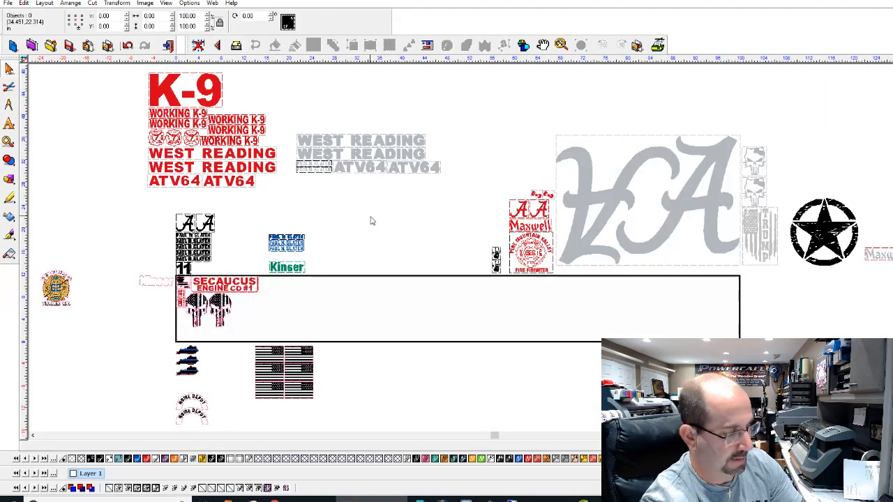
pyautogui.hotkey('ctrl', 's')
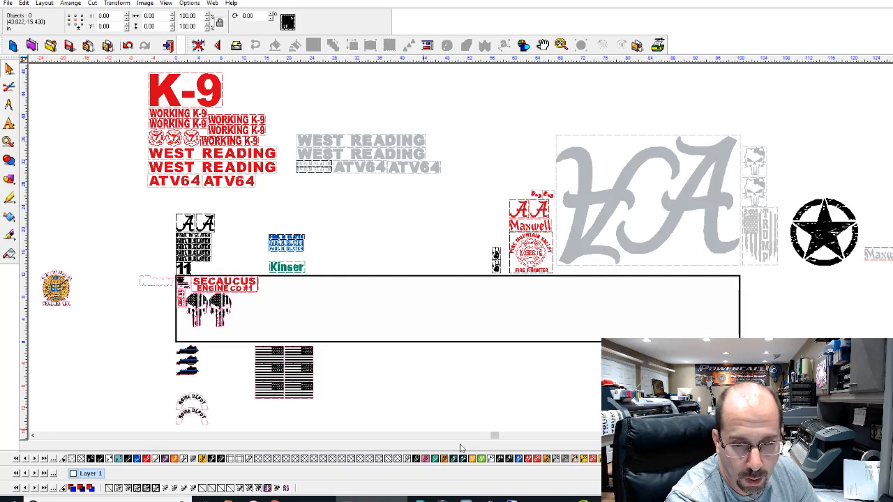
# Switch to CorelDRAW and import Red White Blue.cdr from the PUNISHER folder into the blank area below the California decals
pyautogui.click(584, 499)
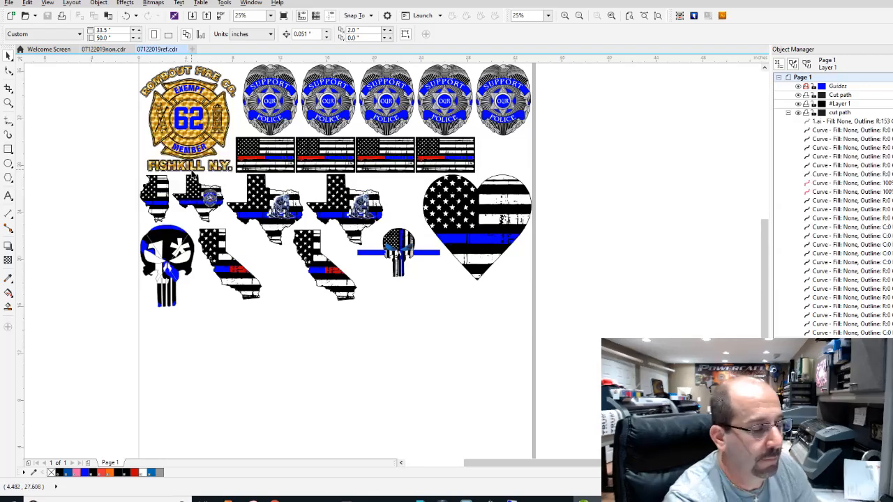
pyautogui.hotkey('ctrl', 'i')
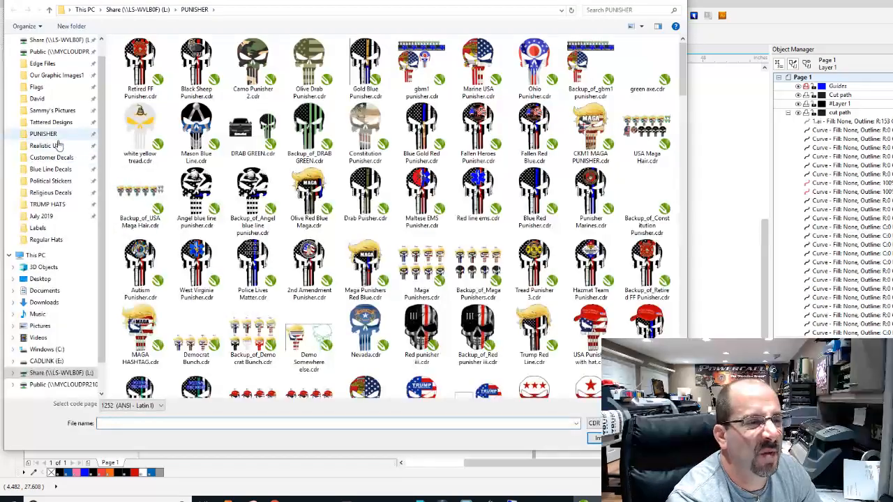
pyautogui.click(196, 192)
pyautogui.click(478, 192)
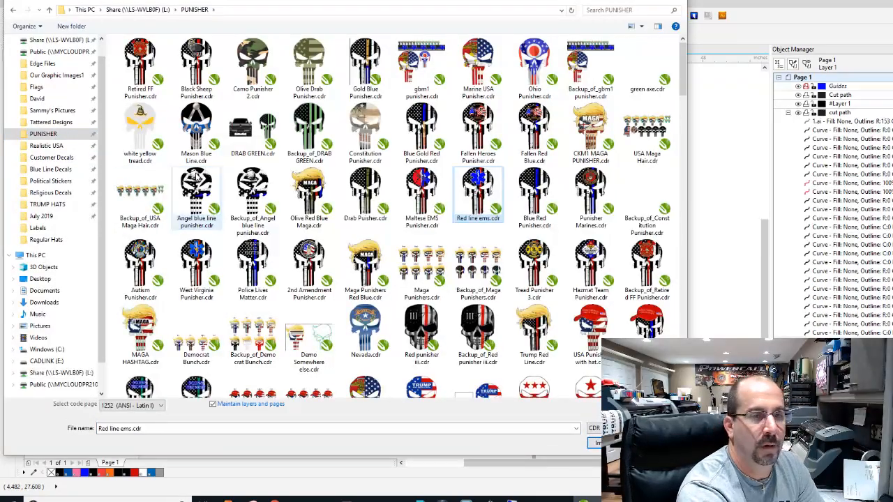
pyautogui.press('w')
pyautogui.press('Return')
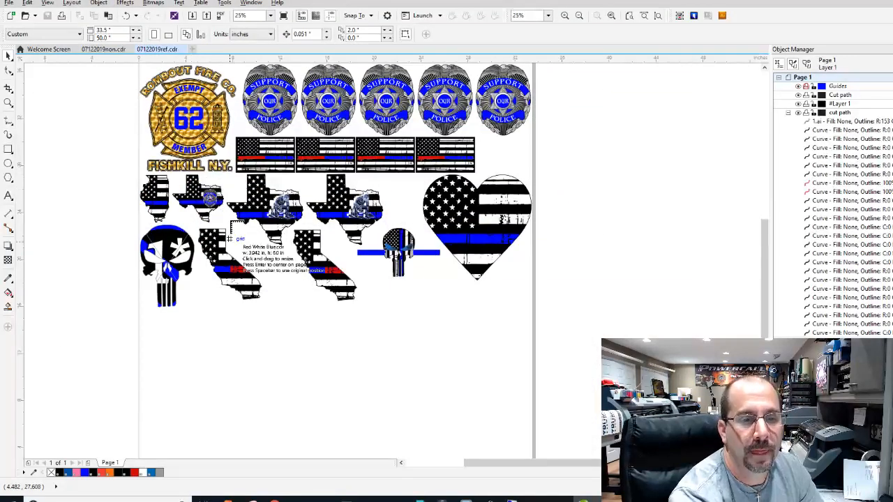
pyautogui.click(255, 322)
pyautogui.scroll(2, 258, 336)
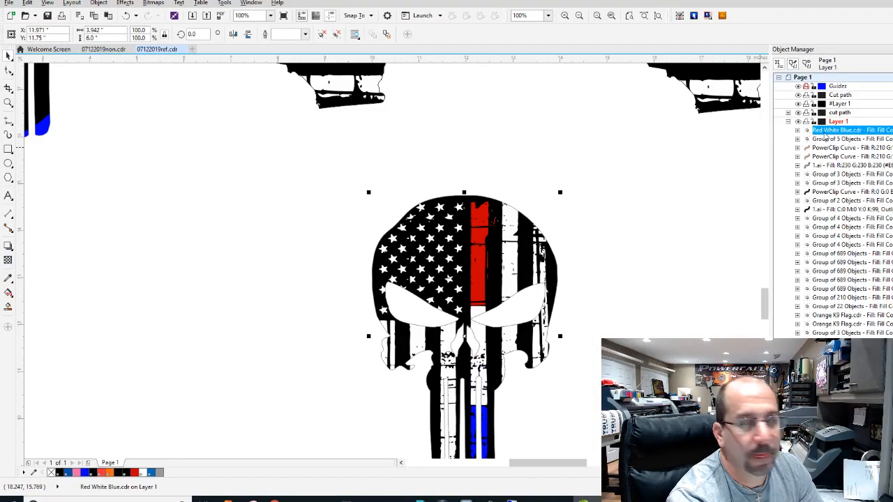
# Ungroup the imported Red White Blue skull and move its outline curve to the cut path layer
pyautogui.hotkey('ctrl', 'u')
pyautogui.click(821, 132)
pyautogui.moveTo(837, 120); pyautogui.dragTo(837, 113)
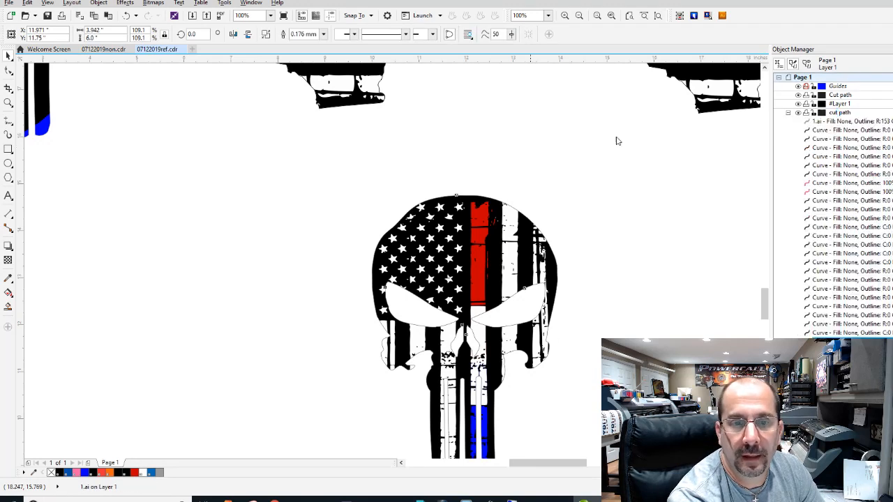
# Set the height of the skull and its outline to 7 inches and position them below the heart flag at the page edge
pyautogui.scroll(-1, 505, 213)
pyautogui.moveTo(283, 243); pyautogui.dragTo(420, 414)
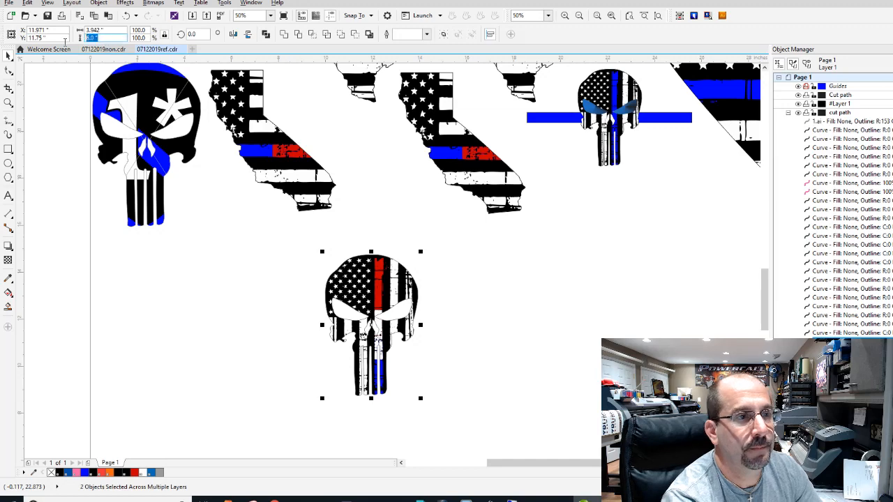
pyautogui.scroll(-1, 395, 258)
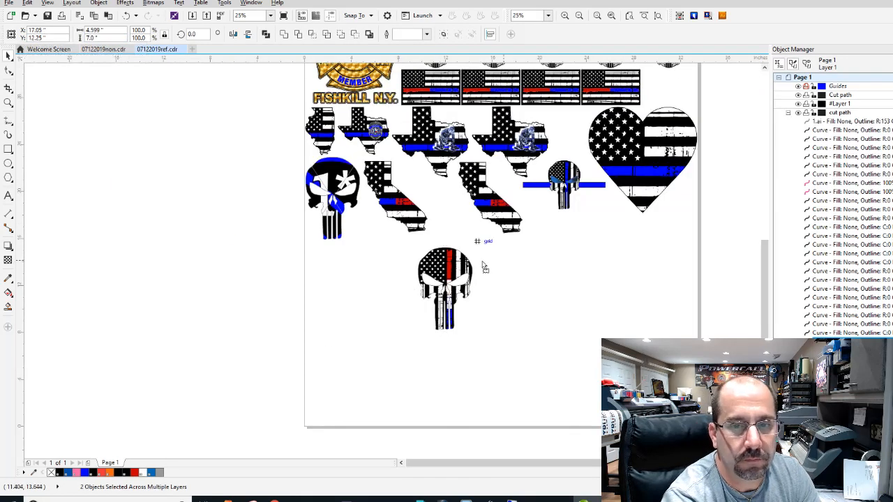
pyautogui.moveTo(647, 248); pyautogui.dragTo(641, 230)
pyautogui.press('Left')
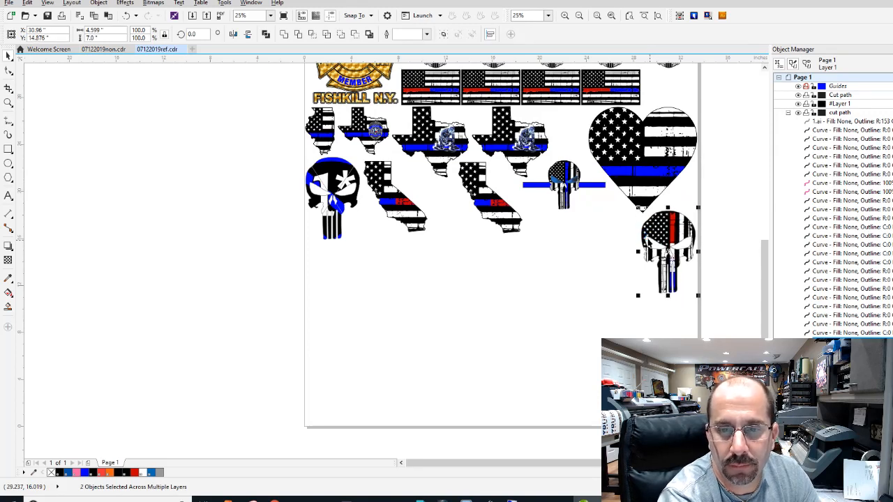
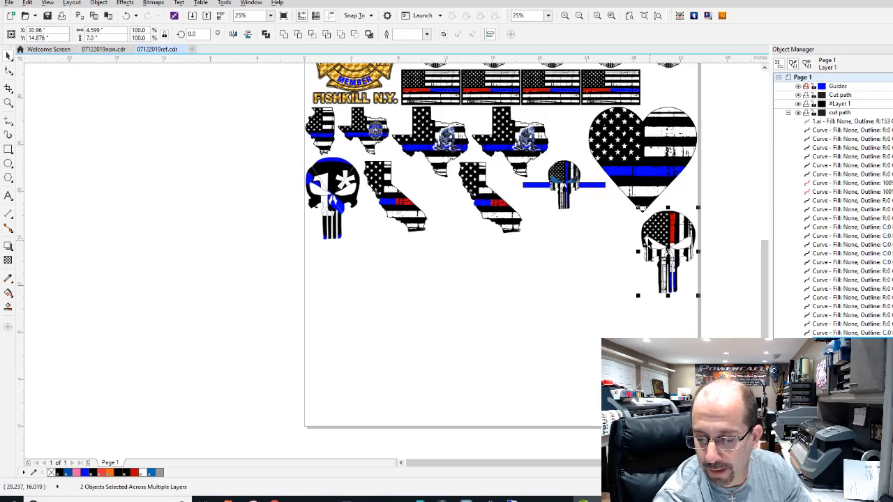
pyautogui.click(511, 271)
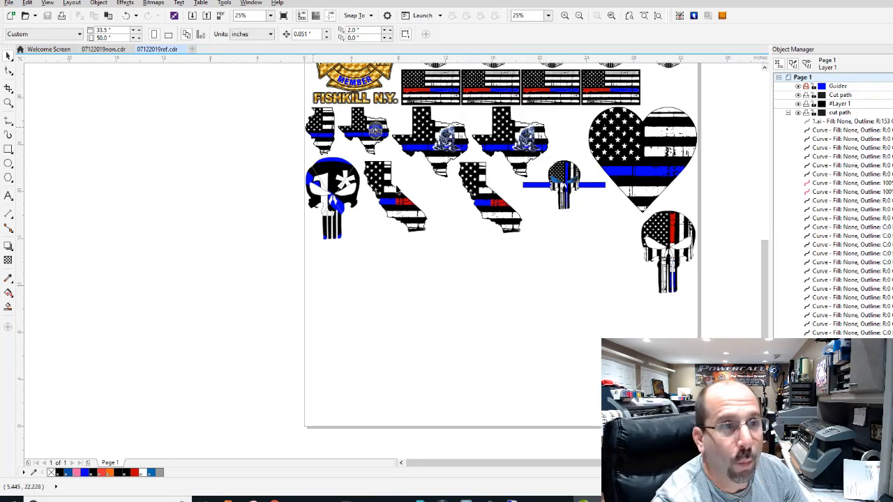
# In 07122019non.cdr, import the name-personalized blue line Spartan helmet from the Spartan Designs folder and place it below the fallen heroes skull
pyautogui.click(113, 50)
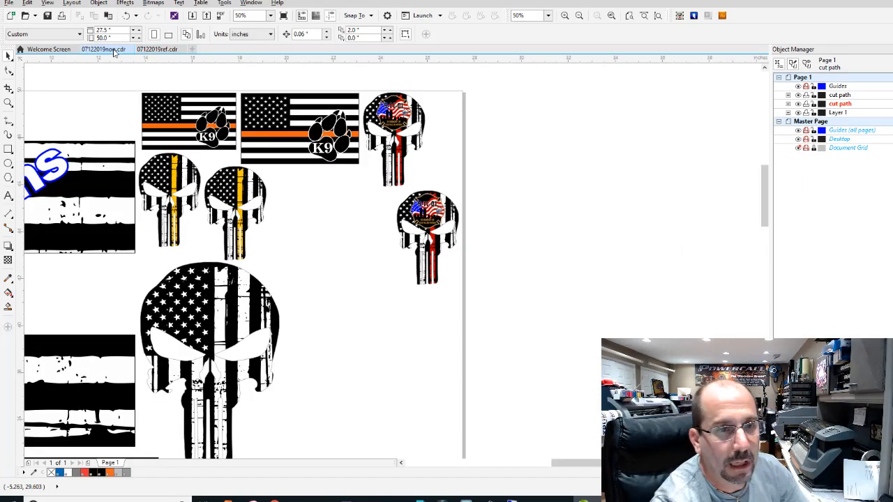
pyautogui.hotkey('ctrl', 'i')
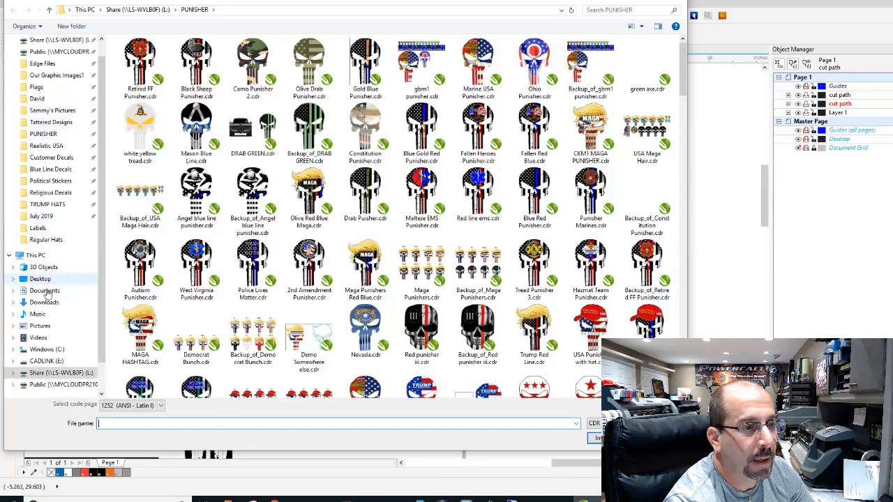
pyautogui.click(54, 375)
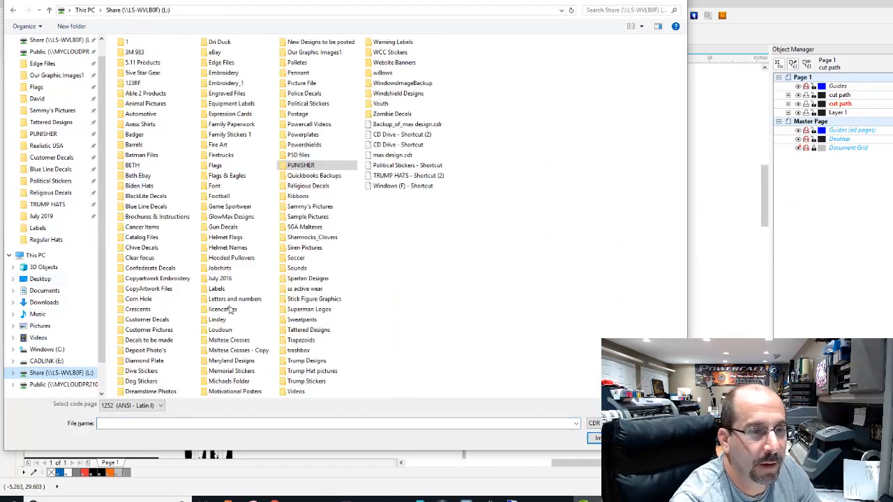
pyautogui.doubleClick(295, 280)
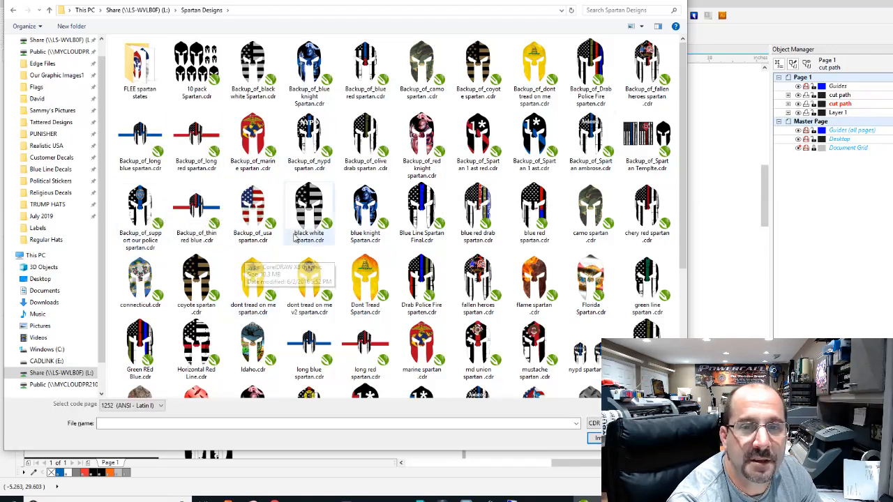
pyautogui.scroll(-3, 535, 180)
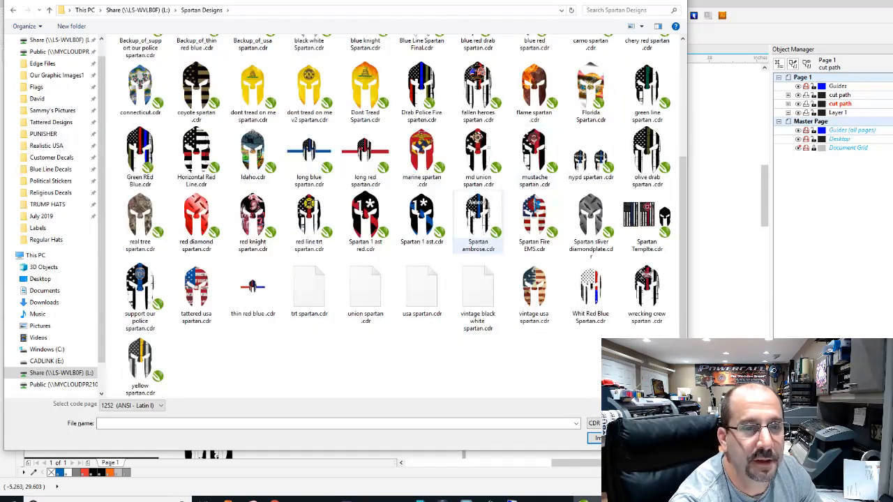
pyautogui.click(480, 203)
pyautogui.doubleClick(480, 203)
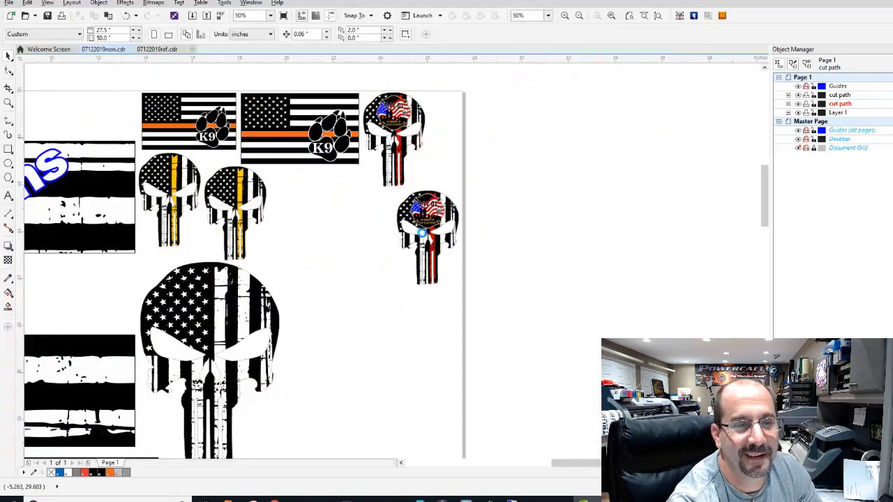
pyautogui.click(373, 303)
pyautogui.scroll(1, 382, 310)
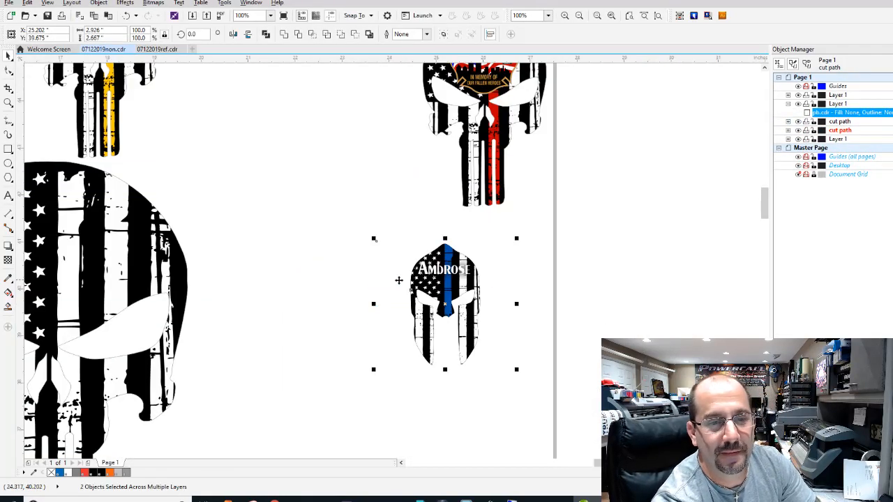
# Move the helmet's PowerClip curve from its imported layer to the main Layer 1 holding the other artwork
pyautogui.moveTo(547, 298); pyautogui.dragTo(345, 214)
pyautogui.click(438, 263)
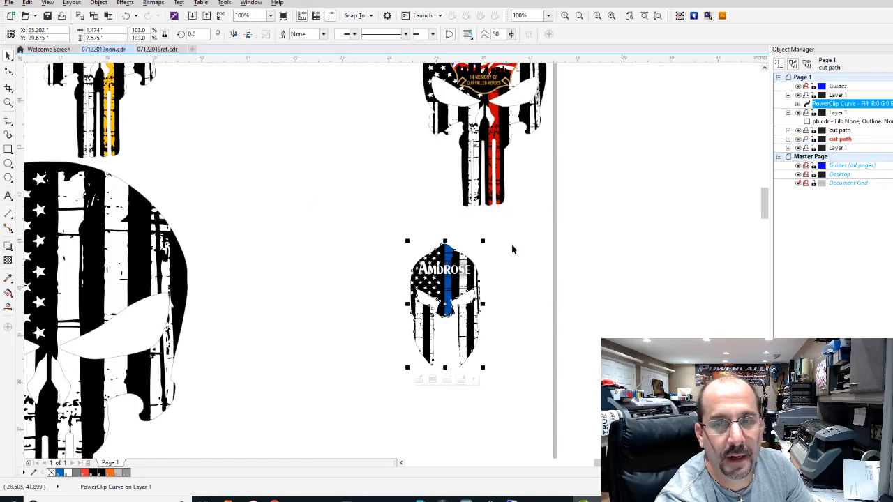
pyautogui.moveTo(816, 105); pyautogui.dragTo(829, 150)
# Delete the leftover pb.cdr rectangle and the two extra imported Layer 1 layers
pyautogui.click(826, 113)
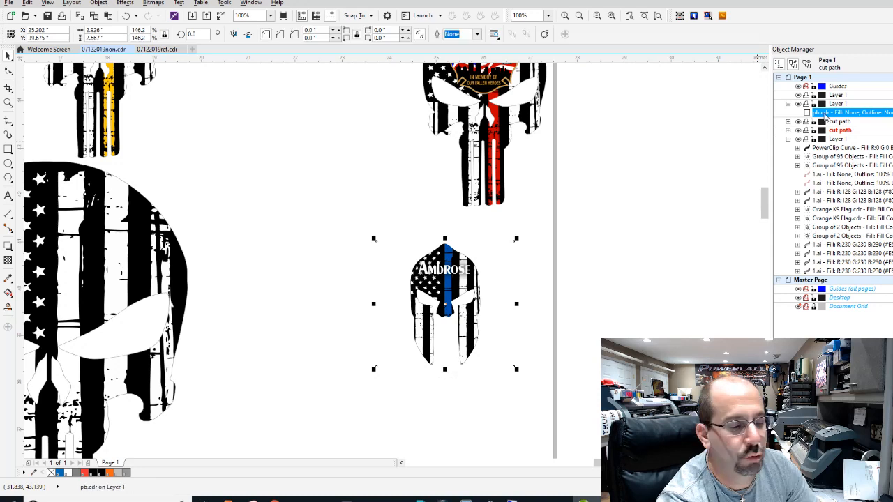
pyautogui.press('Delete')
pyautogui.click(836, 104)
pyautogui.press('Delete')
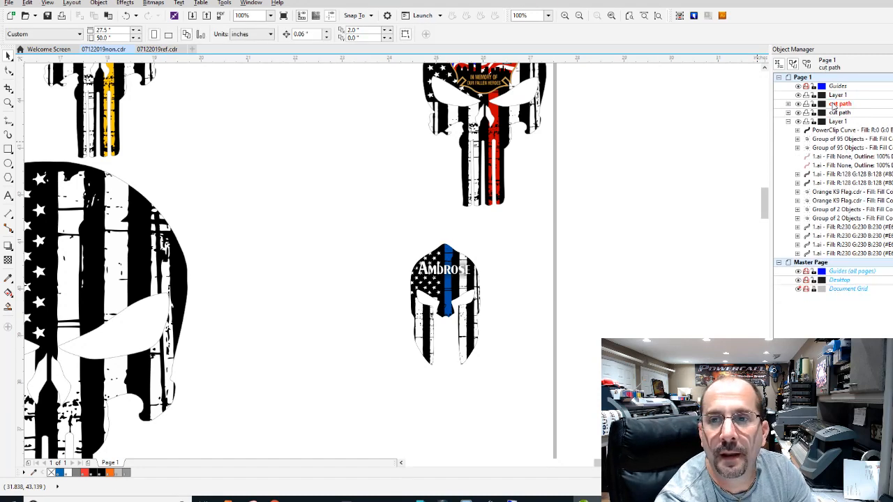
pyautogui.click(834, 95)
pyautogui.press('Delete')
# Move the large skull's 1.ai outline from the upper cut path layer into the other cut path layer
pyautogui.click(788, 95)
pyautogui.click(828, 105)
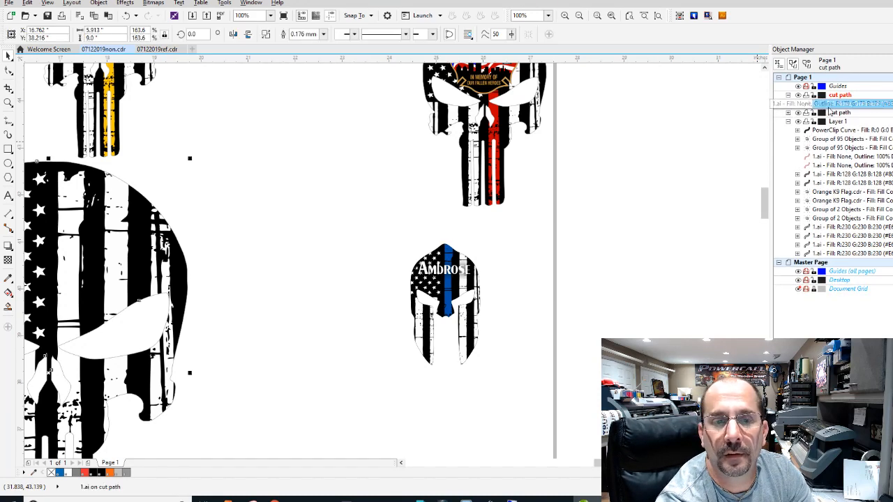
pyautogui.click(650, 240)
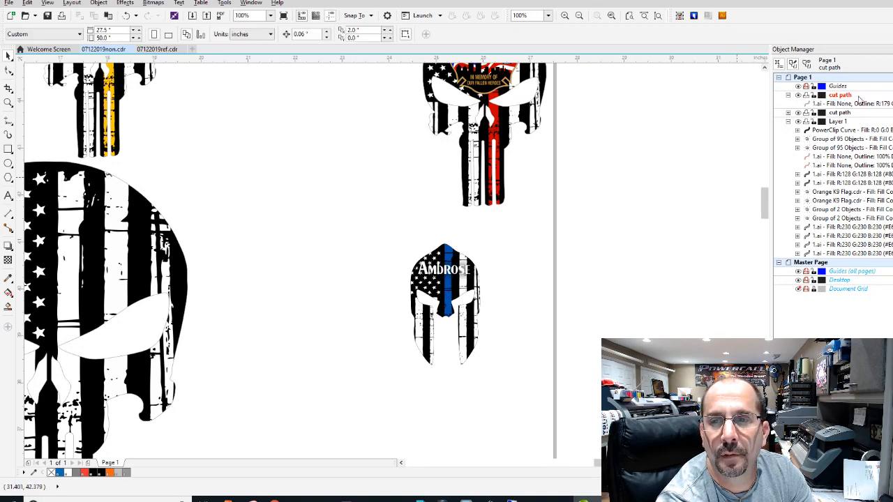
pyautogui.moveTo(857, 103); pyautogui.dragTo(834, 117)
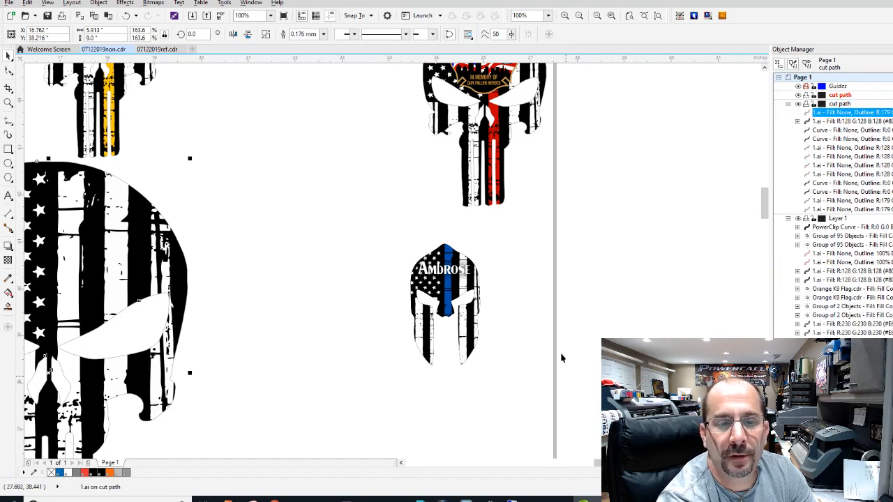
# Delete the name text nested inside the Spartan helmet's PowerClip groups
pyautogui.moveTo(566, 376); pyautogui.dragTo(355, 194)
pyautogui.click(798, 227)
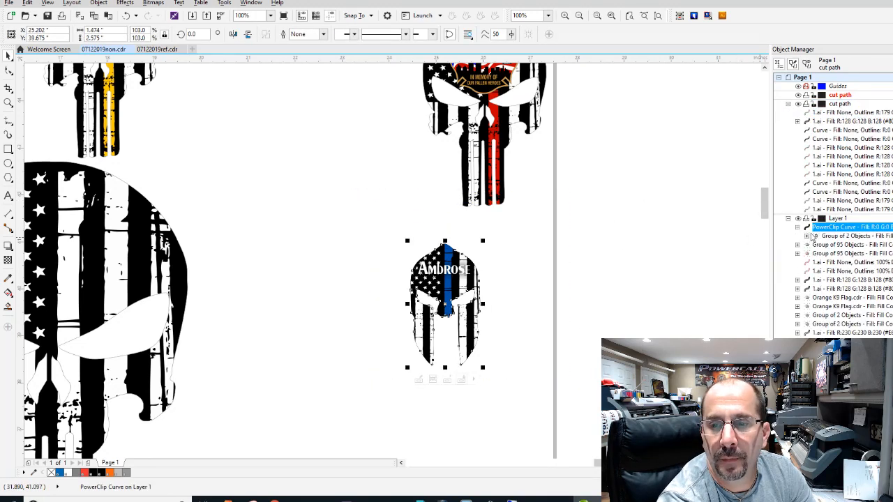
pyautogui.click(806, 236)
pyautogui.click(817, 245)
pyautogui.click(826, 253)
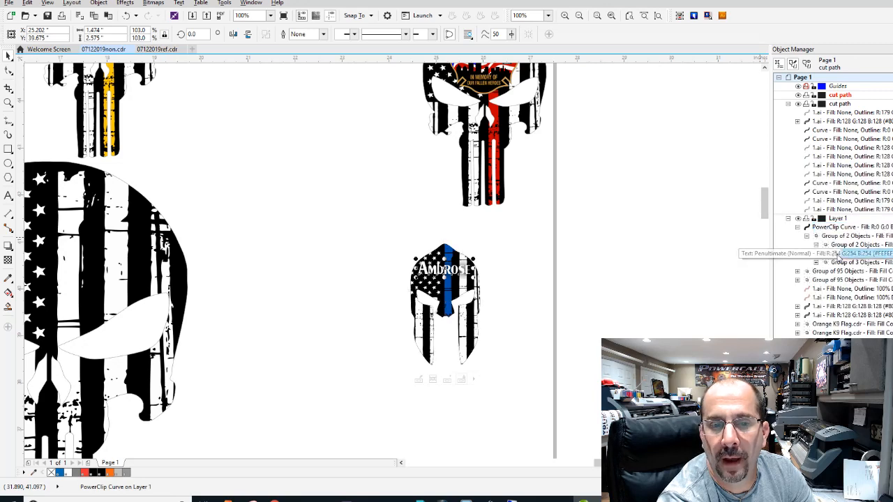
pyautogui.press('Delete')
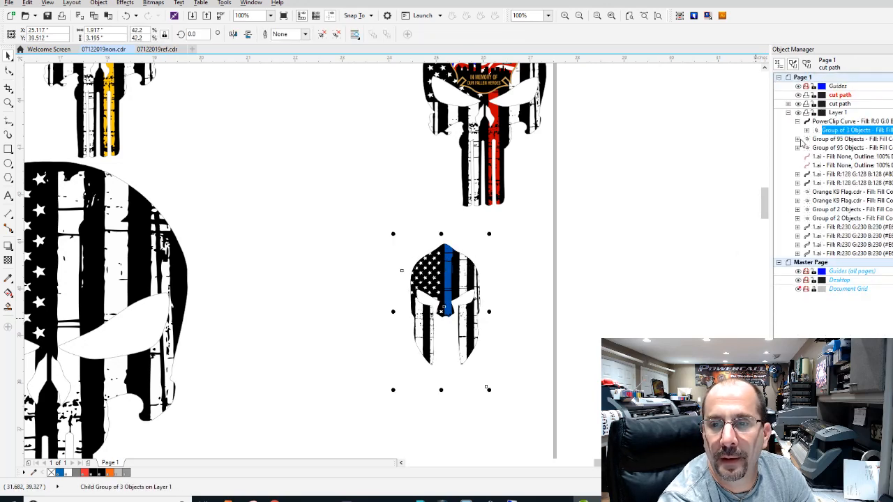
# Reposition the Spartan helmet slightly lower and recolour its centre stripe curve to pure blue, R0 G0 B255
pyautogui.click(633, 305)
pyautogui.moveTo(449, 286)
pyautogui.mouseDown()
pyautogui.moveTo(357, 327)
pyautogui.moveTo(395, 304)
pyautogui.moveTo(451, 292)
pyautogui.mouseUp()
pyautogui.click(446, 300)
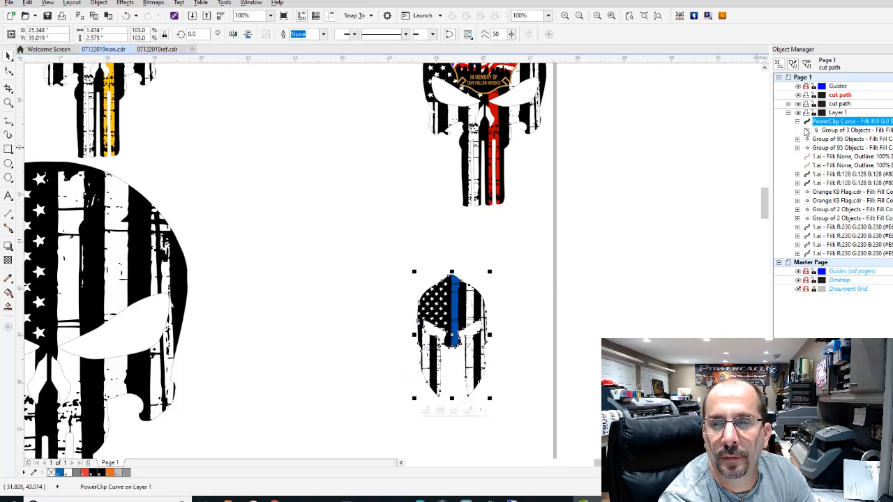
pyautogui.click(806, 131)
pyautogui.click(854, 139)
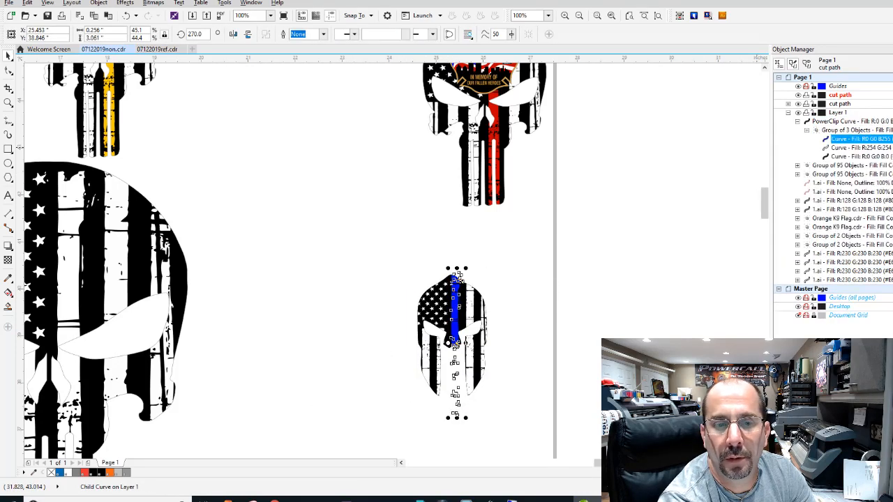
pyautogui.press('Escape')
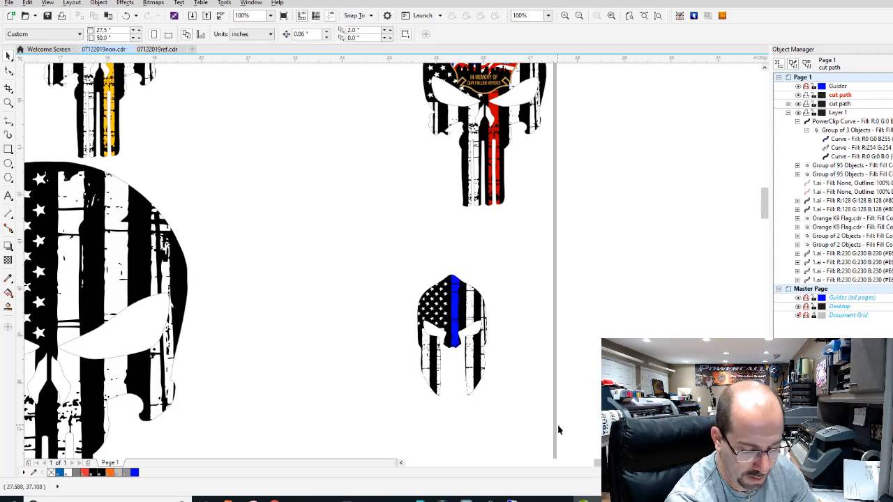
# Create a boundary curve around the Spartan helmet and move it with the helmet's PowerClip into the cut path layer holding the other outlines
pyautogui.moveTo(558, 431); pyautogui.dragTo(372, 237)
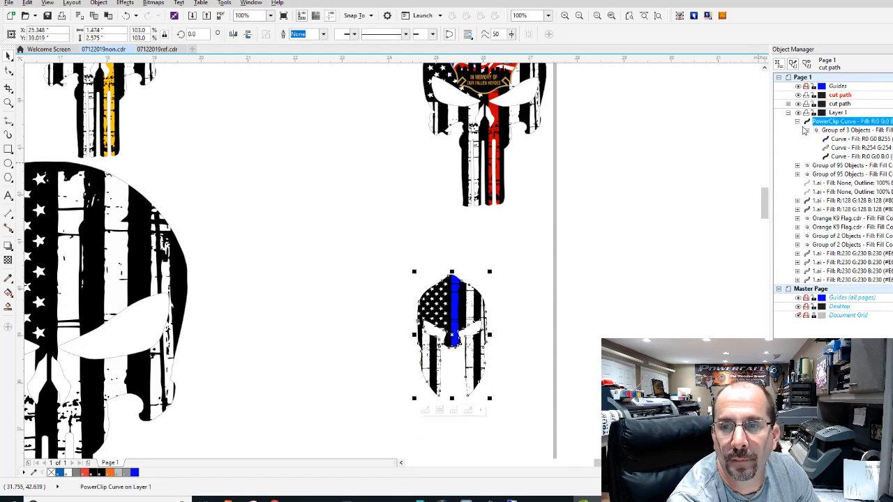
pyautogui.click(788, 104)
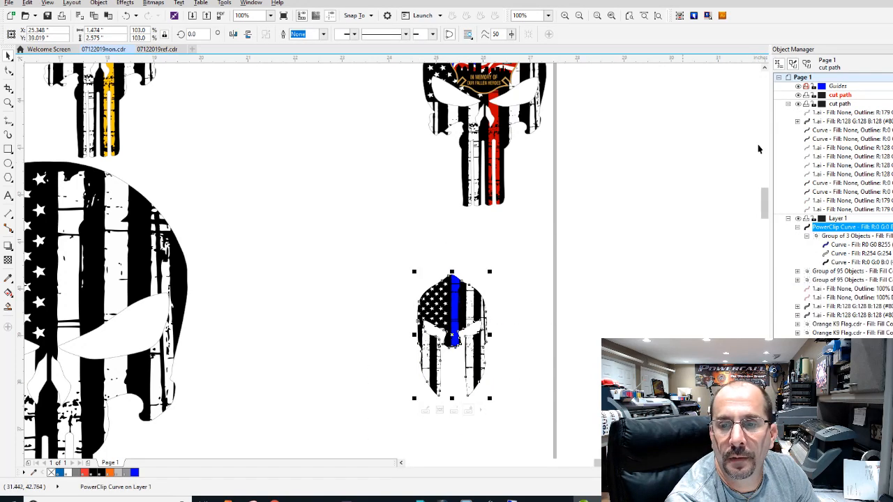
pyautogui.moveTo(442, 299); pyautogui.dragTo(460, 258)
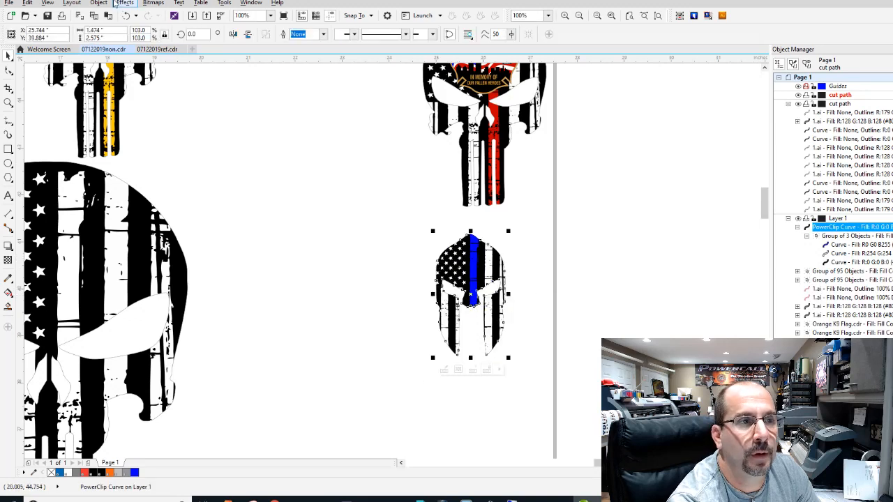
pyautogui.click(99, 3)
pyautogui.moveTo(196, 207)
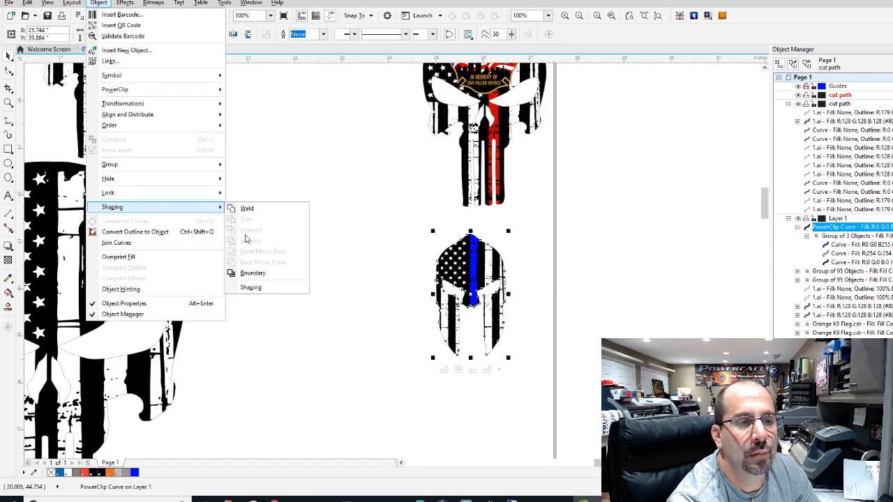
pyautogui.click(253, 273)
pyautogui.moveTo(387, 221); pyautogui.dragTo(566, 401)
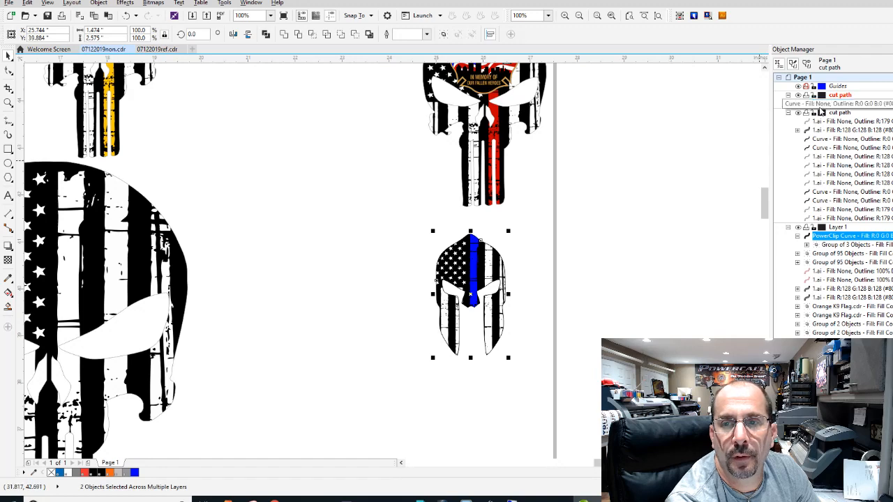
pyautogui.moveTo(821, 112); pyautogui.dragTo(830, 105)
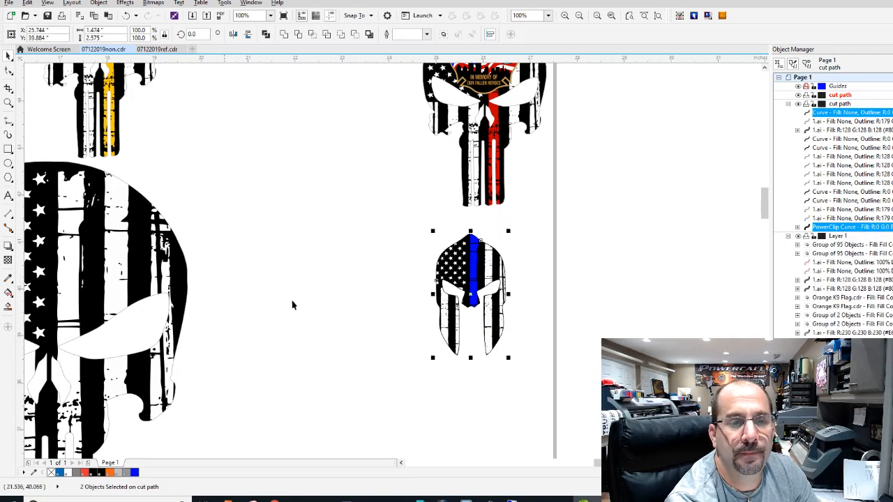
# Set the helmet and its outline to 6 inches high and place them beside the yellow-line skulls, above the large skull
pyautogui.moveTo(106, 39); pyautogui.dragTo(72, 40)
pyautogui.write('6')
pyautogui.press('Return')
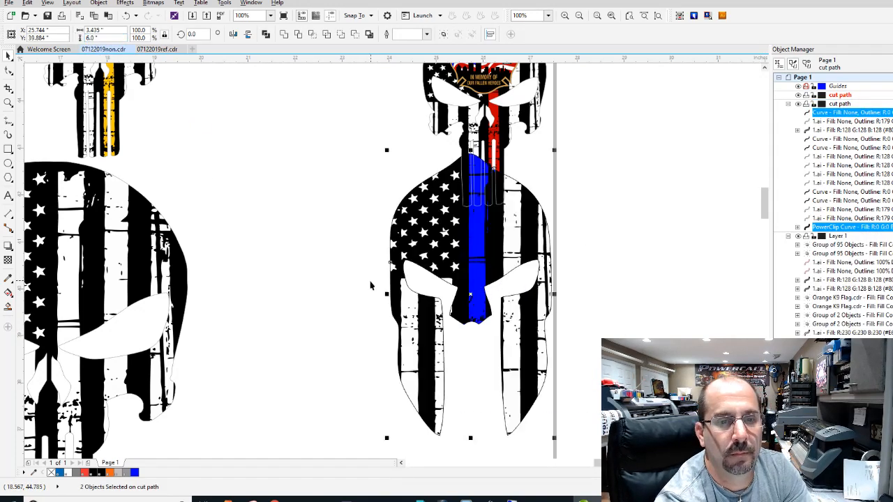
pyautogui.scroll(-1, 370, 284)
pyautogui.moveTo(417, 252); pyautogui.dragTo(312, 163)
pyautogui.click(559, 173)
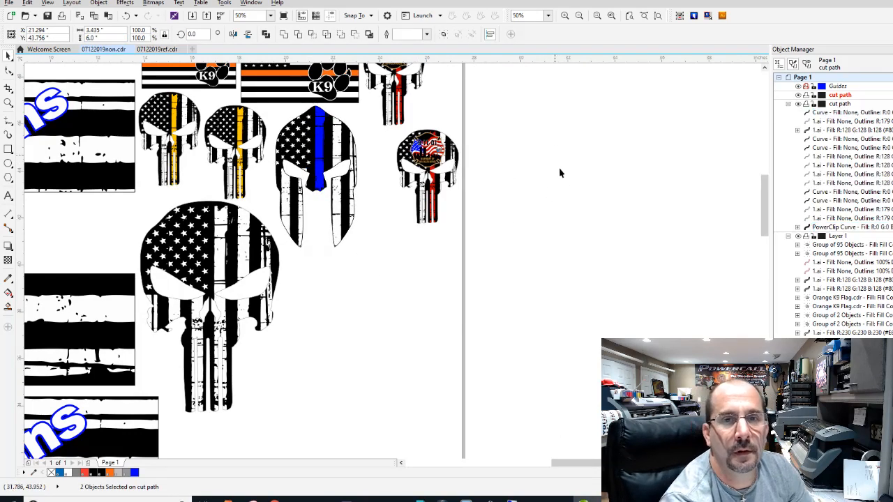
pyautogui.scroll(-1, 579, 239)
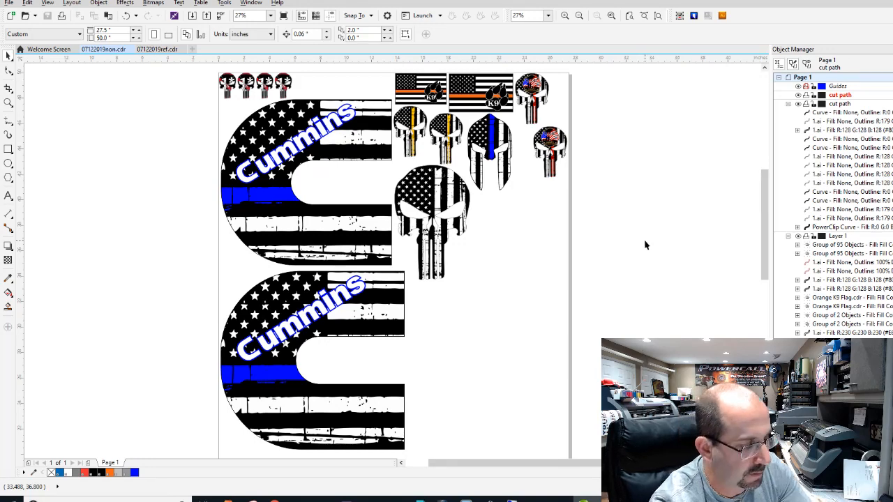
# Import Police Wife Heart.cdr from the Tattered Designs folder and place it near the page's edge below the skull decals
pyautogui.hotkey('ctrl', 'i')
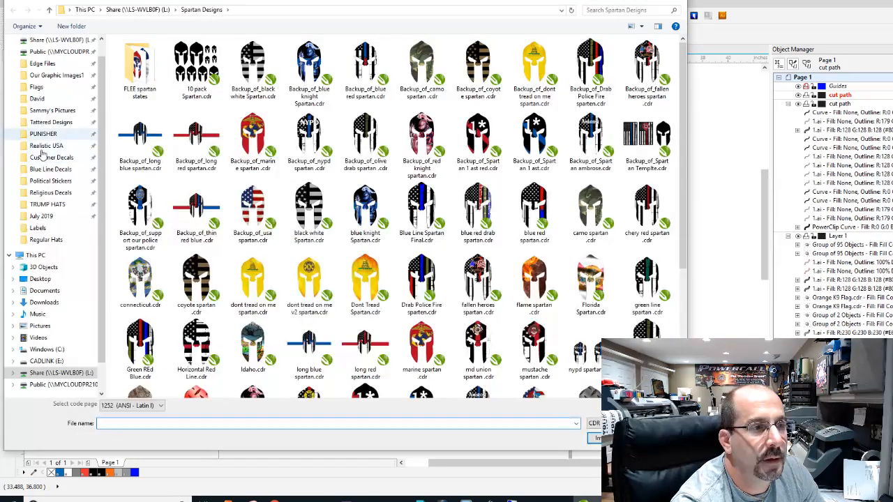
pyautogui.click(50, 122)
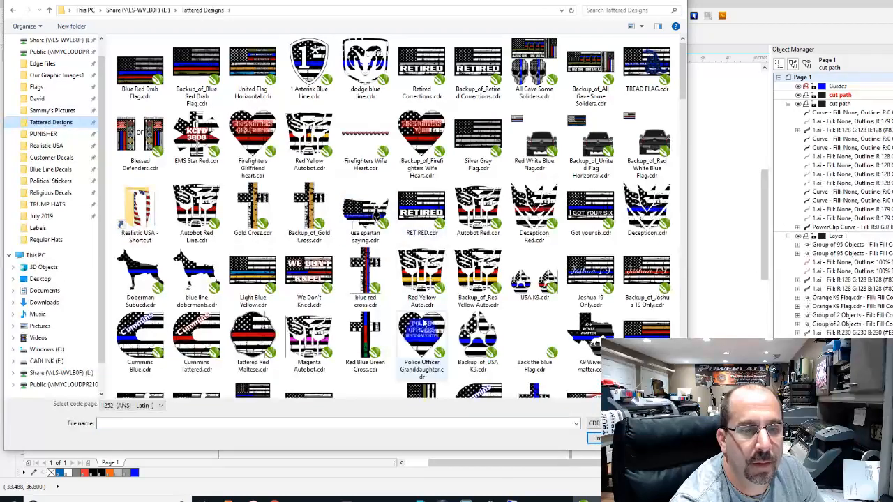
pyautogui.scroll(-3, 422, 322)
pyautogui.click(420, 309)
pyautogui.scroll(-5, 424, 317)
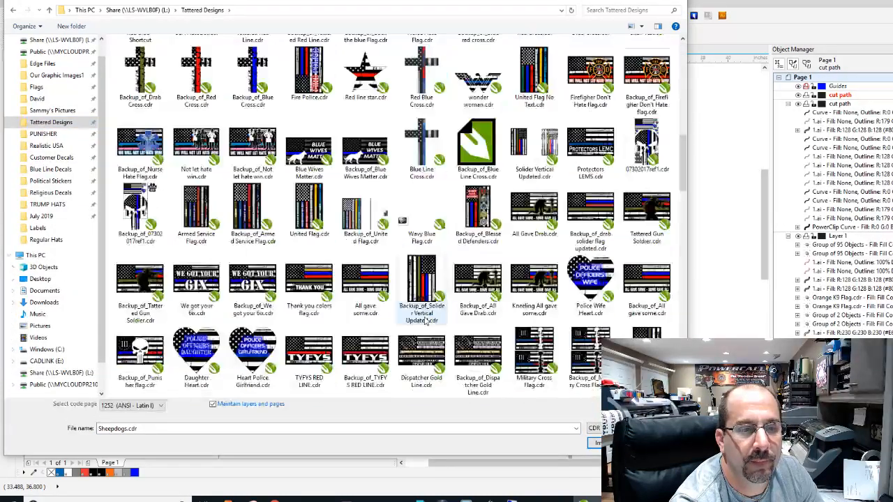
pyautogui.doubleClick(582, 275)
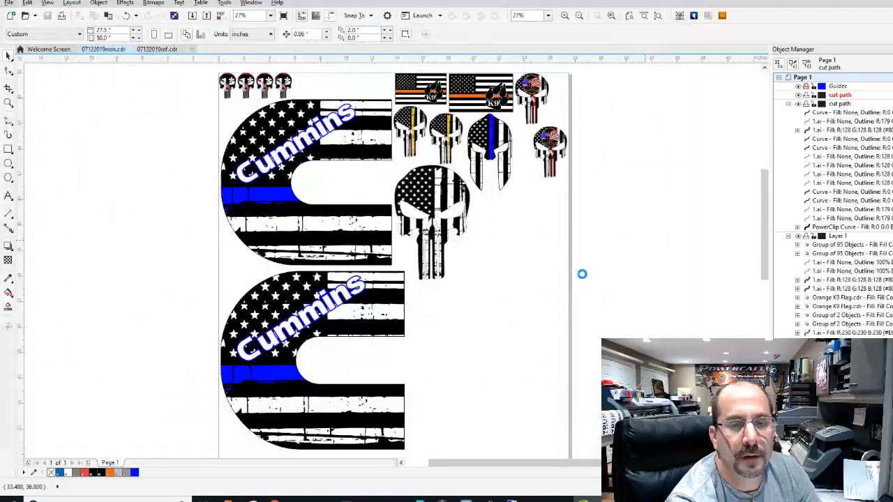
pyautogui.click(524, 281)
pyautogui.scroll(2, 548, 305)
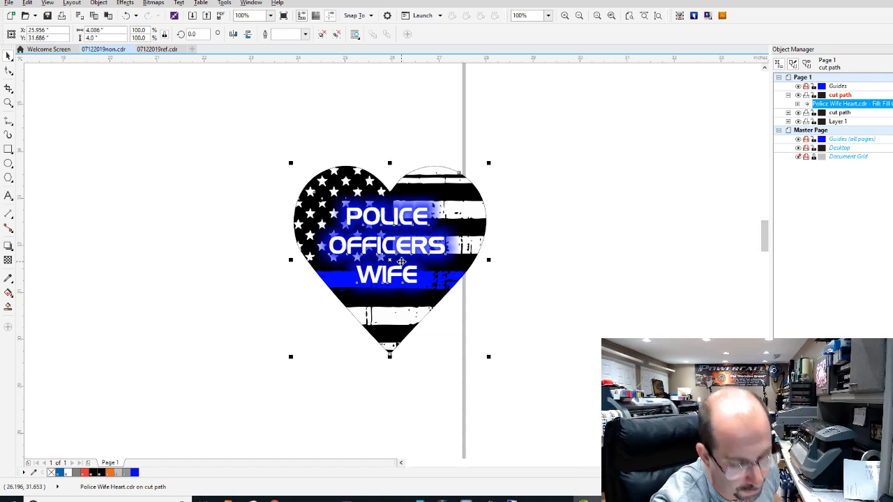
# Replace the heart's POLICE OFFICERS WIFE wording with 486 and remove the stray character in front of it
pyautogui.press('F8')
pyautogui.click(388, 254)
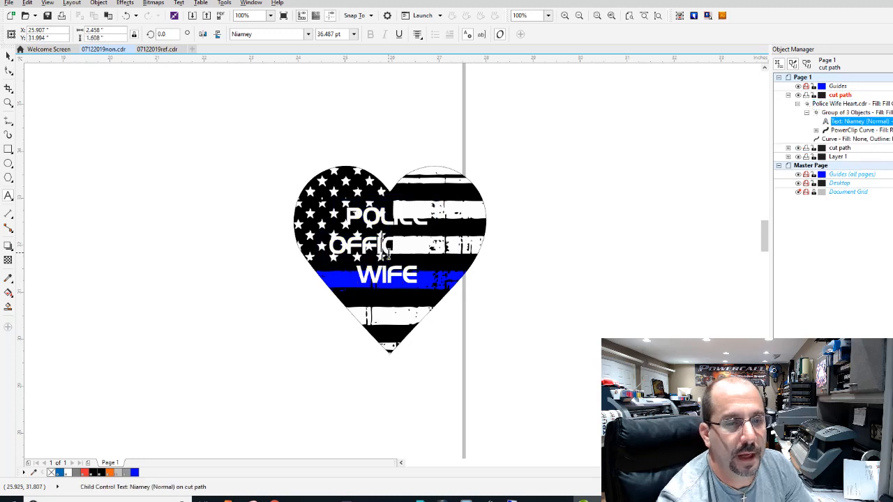
pyautogui.hotkey('ctrl', 'a')
pyautogui.write('480')
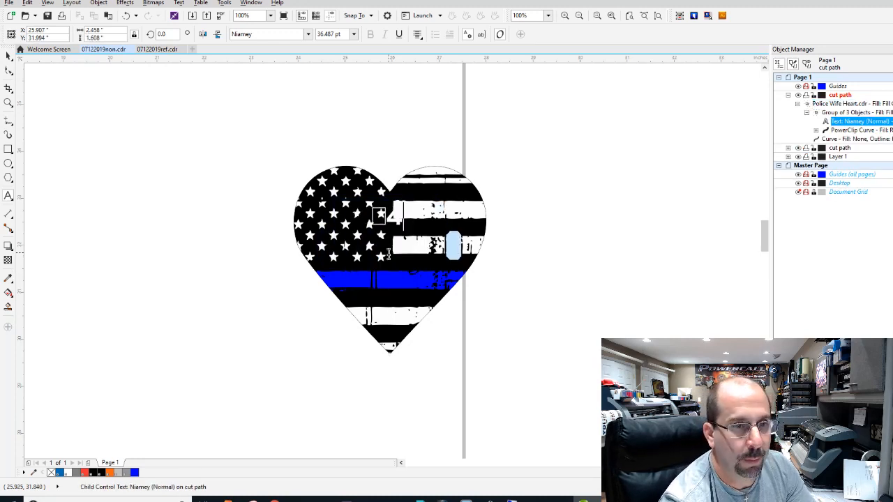
pyautogui.press('Left')
pyautogui.press('Left')
pyautogui.press('Left')
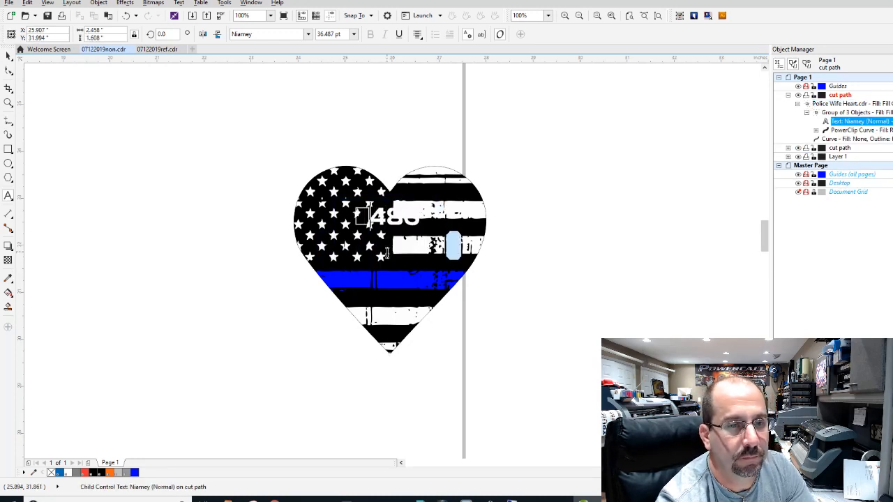
pyautogui.press('BackSpace')
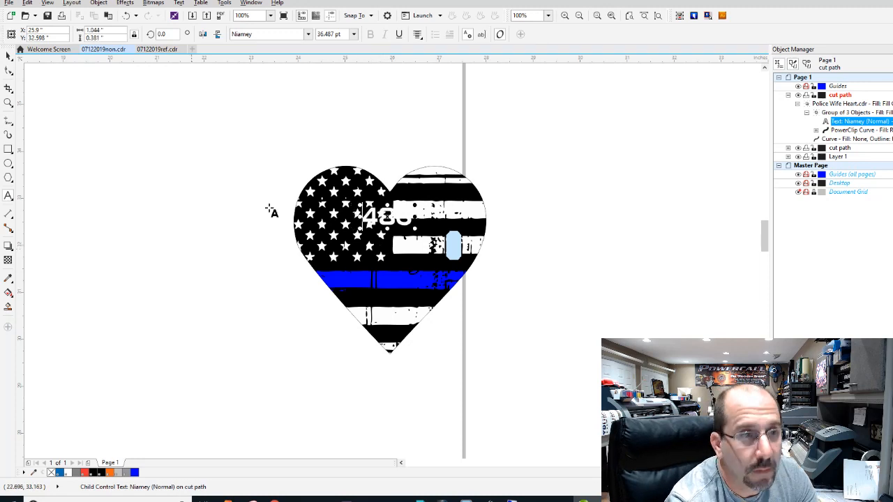
# Enlarge the 486 text and centre it across the upper part of the heart
pyautogui.click(8, 57)
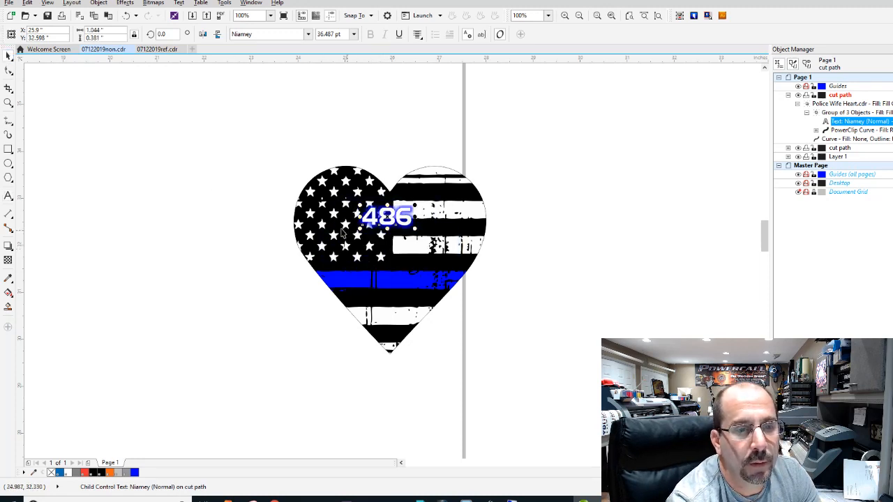
pyautogui.moveTo(357, 233); pyautogui.dragTo(322, 246)
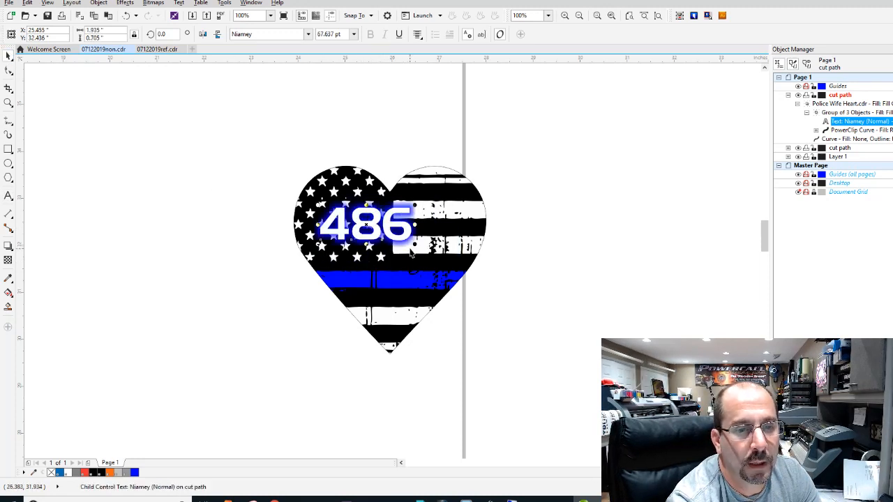
pyautogui.moveTo(415, 241); pyautogui.dragTo(430, 271)
pyautogui.click(552, 313)
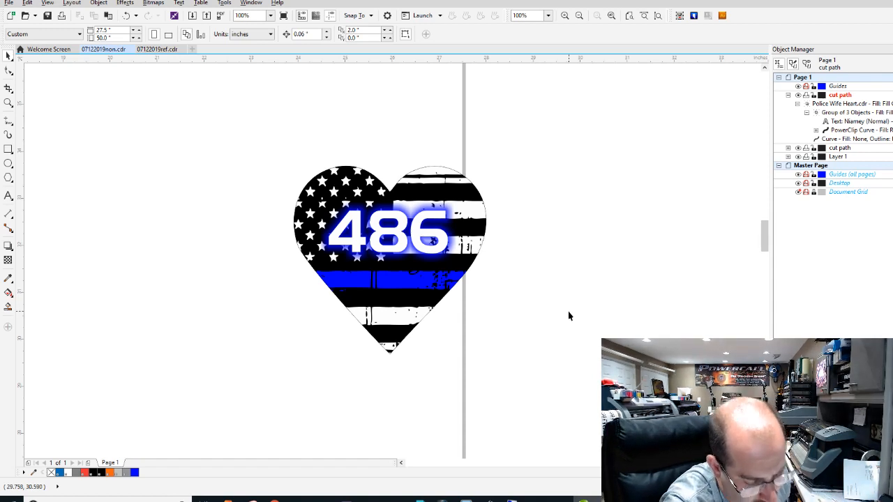
# Move the whole Police Wife Heart.cdr group from the upper cut path layer into Layer 1 and ungroup it
pyautogui.moveTo(572, 375); pyautogui.dragTo(367, 273)
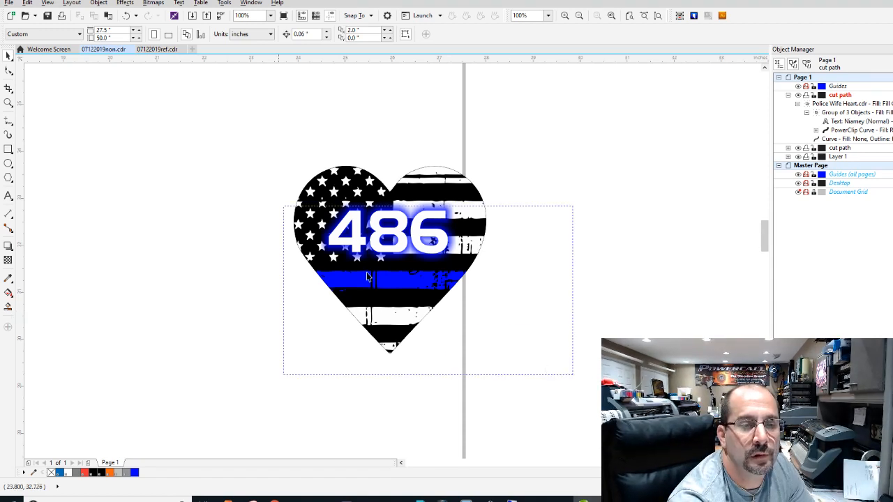
pyautogui.click(366, 277)
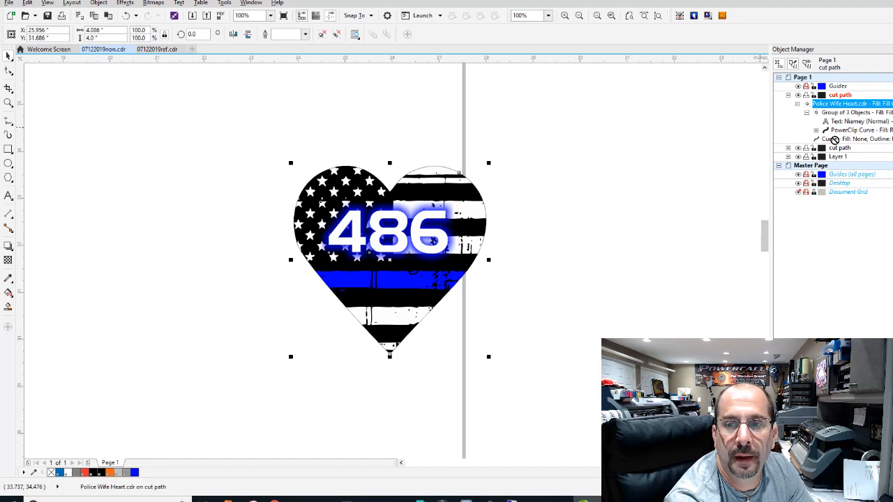
pyautogui.moveTo(844, 162); pyautogui.dragTo(840, 158)
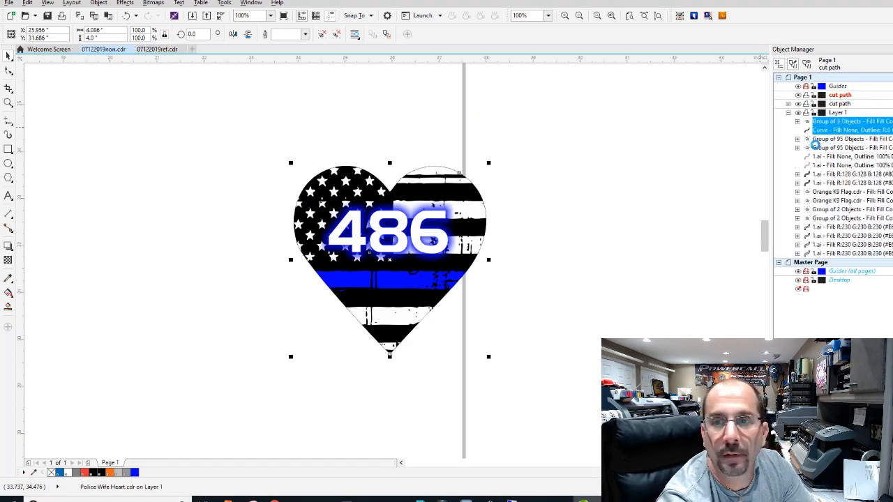
# Move the heart's outline curve into the cut path layer holding the other outlines and delete the empty cut path layer
pyautogui.click(822, 139)
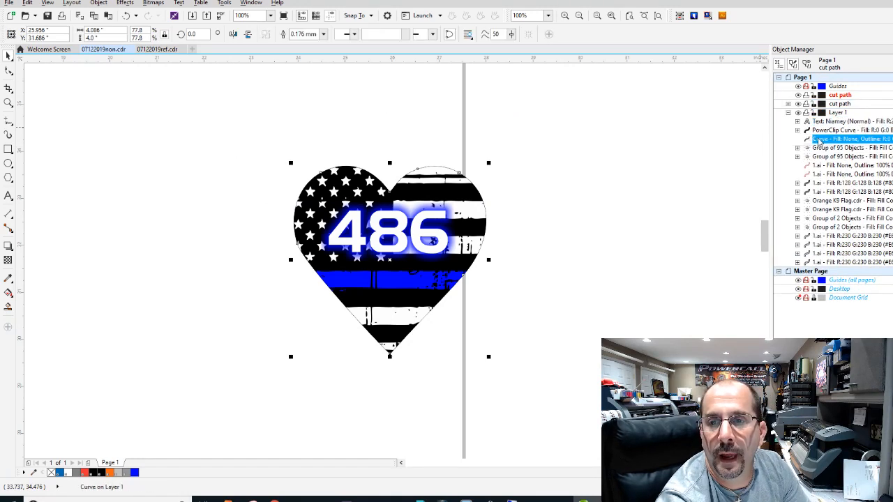
pyautogui.moveTo(836, 106); pyautogui.dragTo(839, 104)
pyautogui.click(839, 97)
pyautogui.press('Delete')
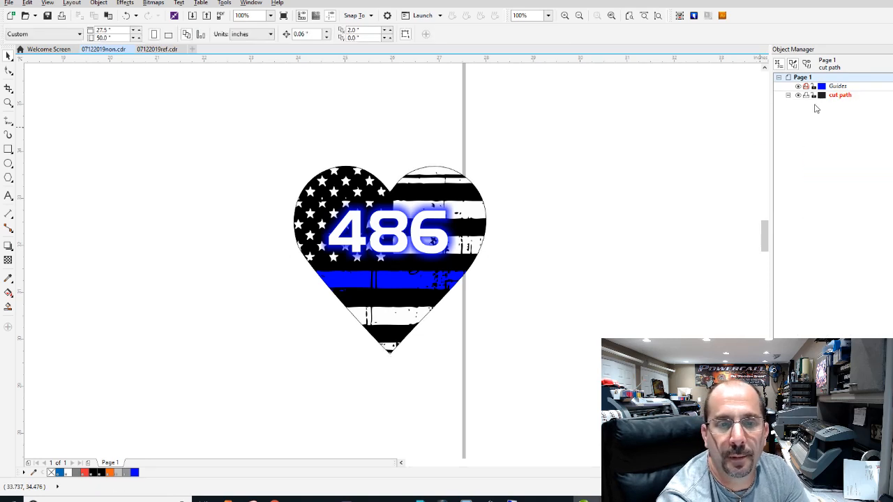
# Group the heart's 486 text and PowerClip artwork without the outline curve and place the group in Layer 1
pyautogui.moveTo(606, 368); pyautogui.dragTo(204, 124)
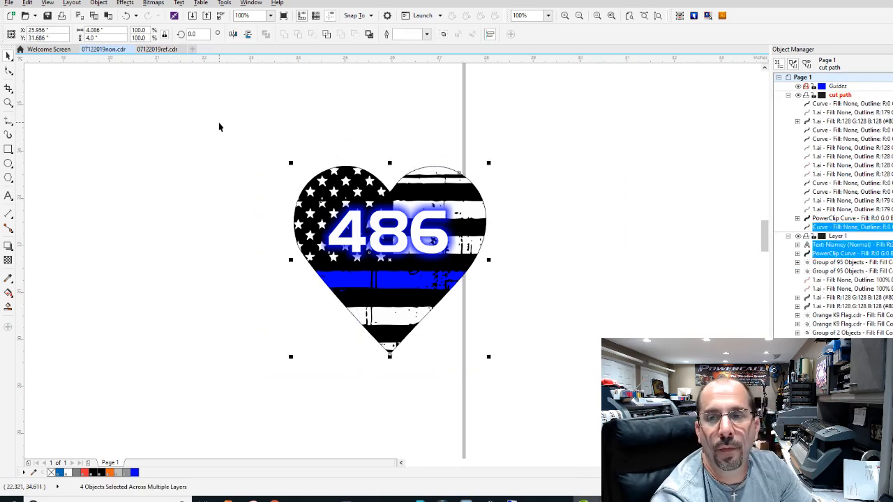
pyautogui.keyDown('ctrl'); pyautogui.click(837, 228); pyautogui.keyUp('ctrl')
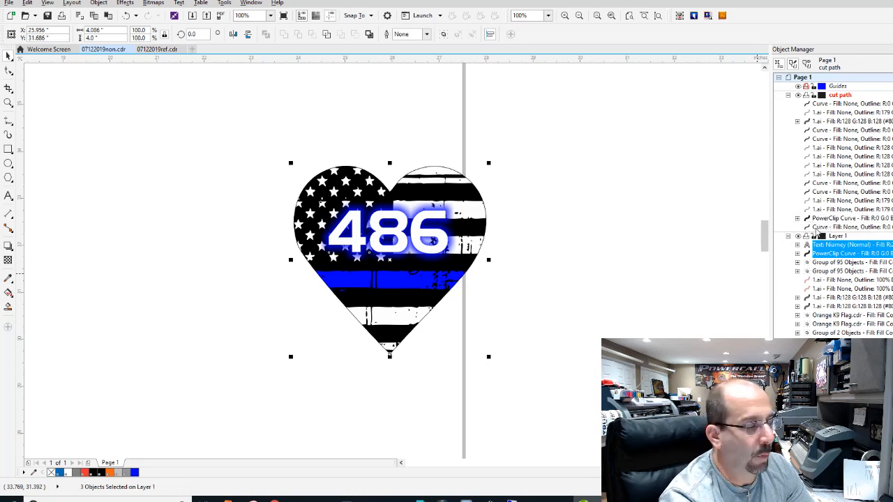
pyautogui.hotkey('ctrl', 'g')
pyautogui.click(788, 245)
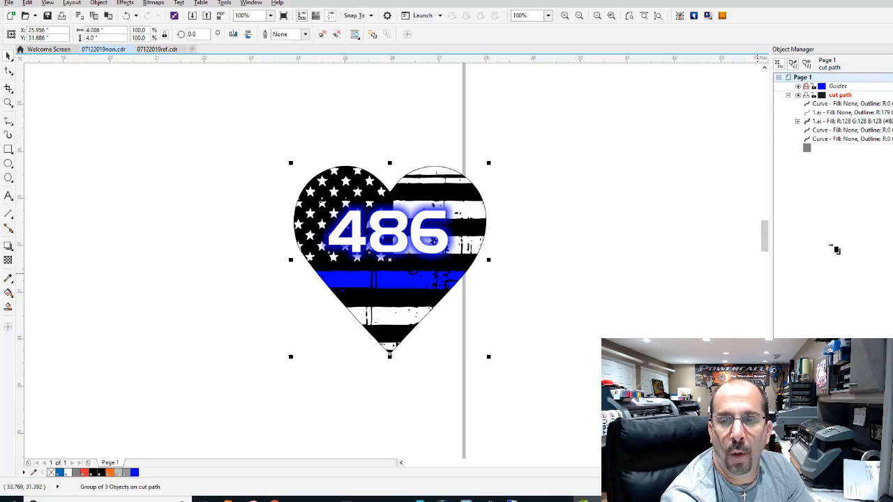
# Cut the 486 heart group together with its cut path outline from 07122019non.cdr
pyautogui.click(275, 178)
pyautogui.moveTo(275, 174); pyautogui.dragTo(219, 100)
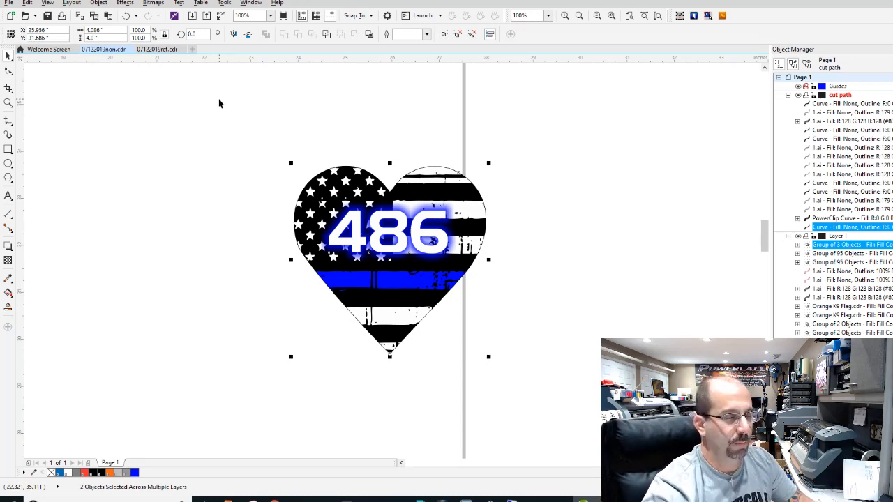
pyautogui.moveTo(236, 116); pyautogui.dragTo(519, 381)
pyautogui.scroll(-2, 380, 253)
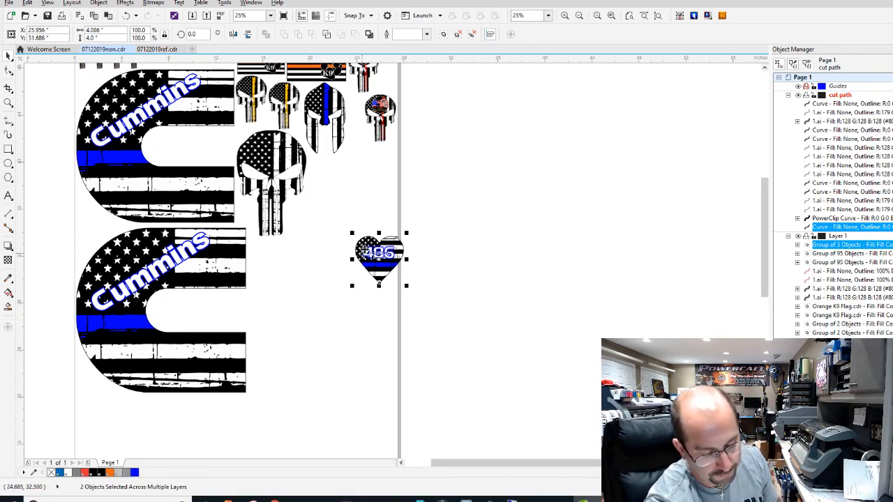
pyautogui.hotkey('ctrl', 'x')
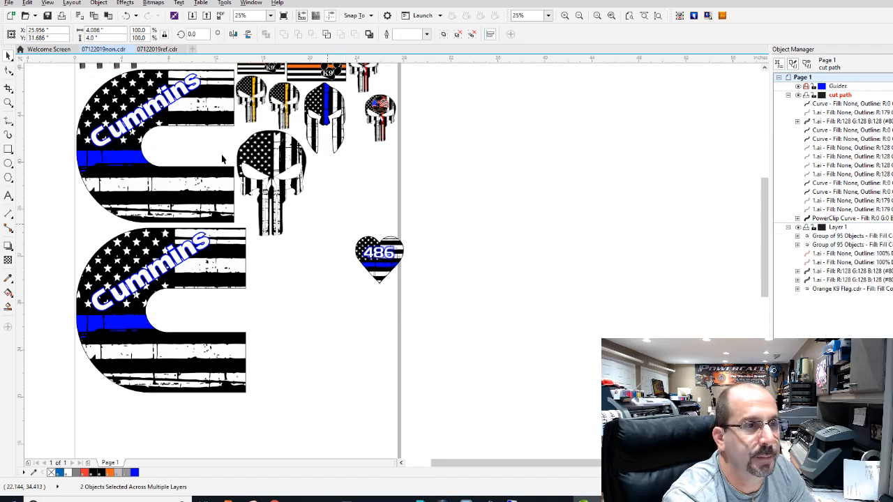
# Paste the 486 heart with its outline into 07122019ref.cdr and place it in the gap below the large heart, beside the red-line skull
pyautogui.click(153, 49)
pyautogui.hotkey('ctrl', 'v')
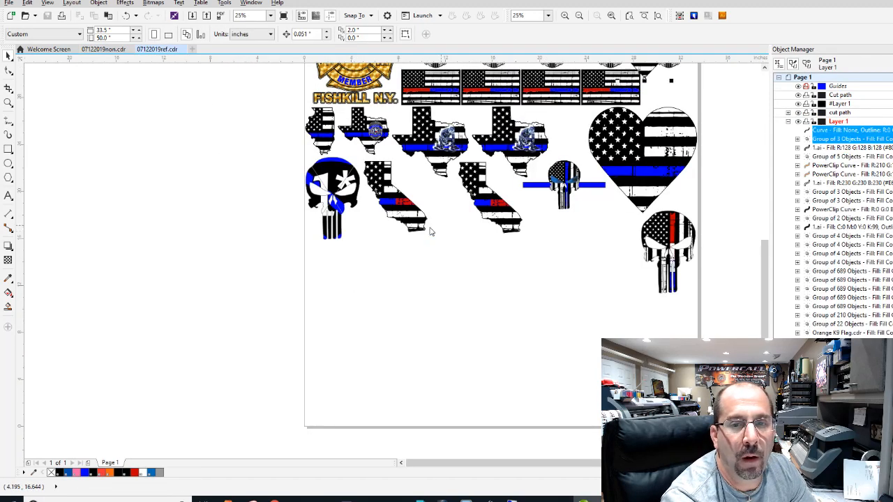
pyautogui.scroll(-2, 393, 258)
pyautogui.moveTo(480, 177); pyautogui.dragTo(500, 130)
pyautogui.scroll(3, 501, 130)
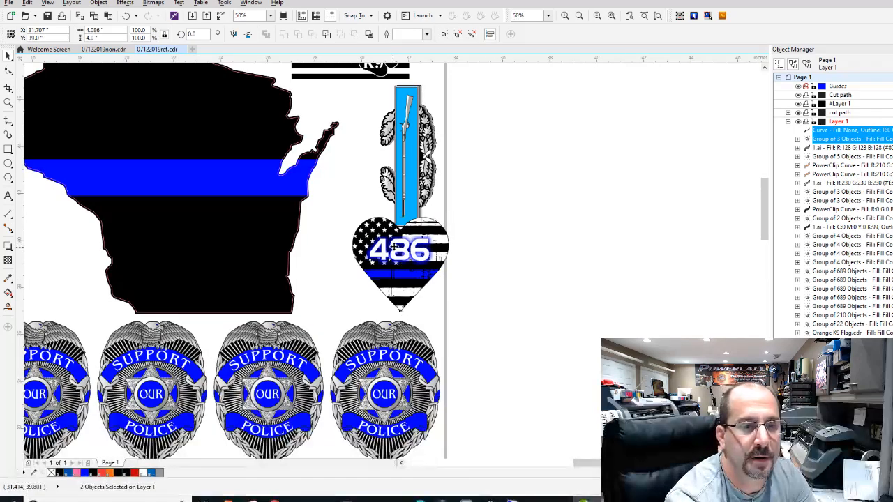
pyautogui.scroll(-2, 391, 262)
pyautogui.scroll(-2, 392, 260)
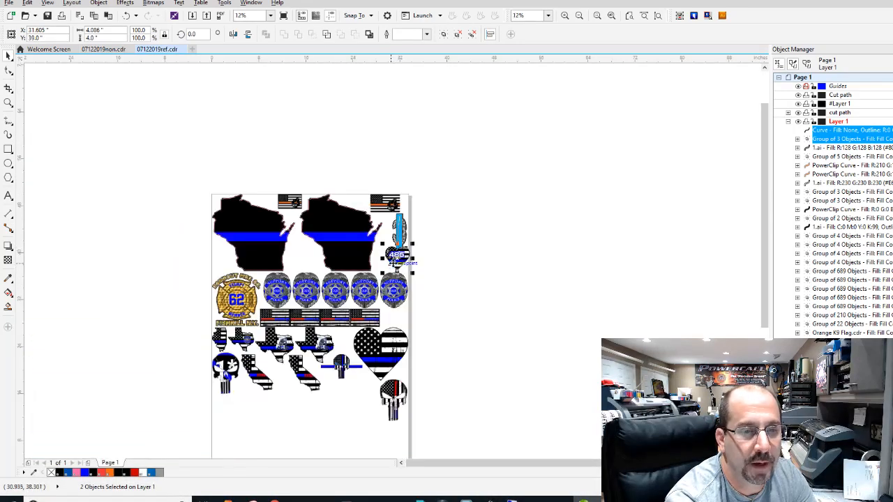
pyautogui.moveTo(397, 260); pyautogui.dragTo(360, 385)
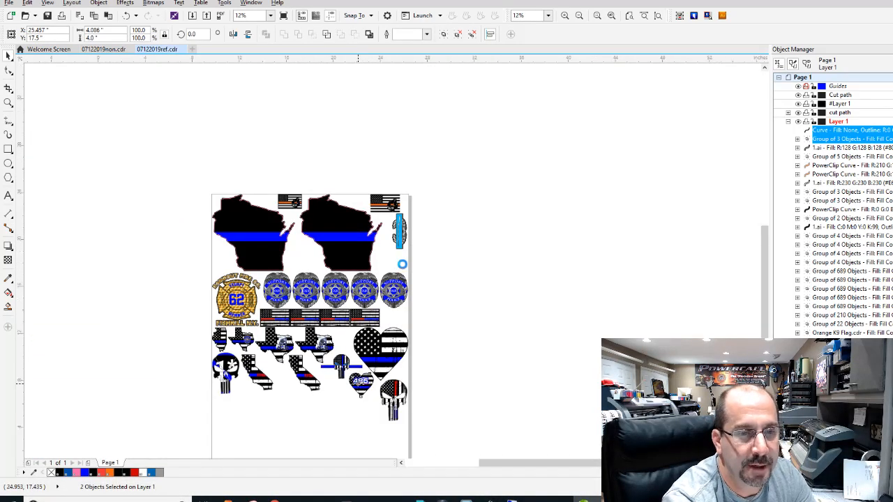
pyautogui.scroll(2, 360, 385)
pyautogui.click(560, 246)
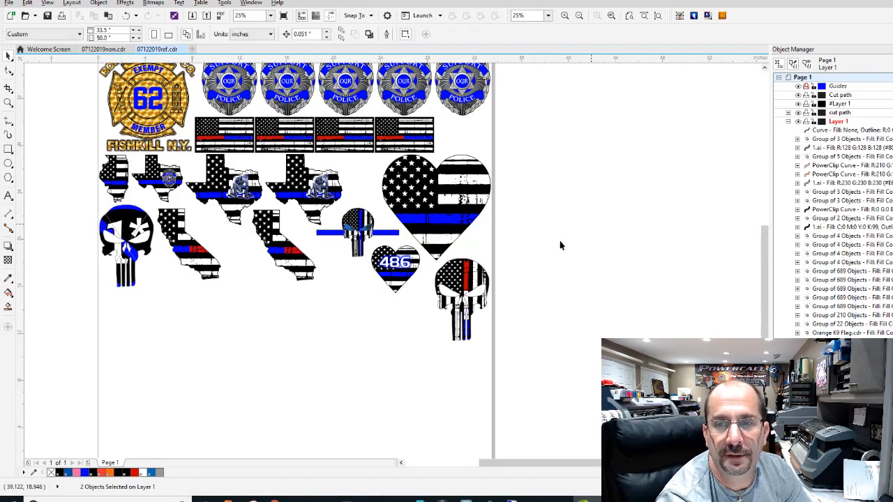
# Move the 486 heart's outline curve into the populated cut path layer and delete the empty Cut path and #Layer 1 layers
pyautogui.moveTo(823, 131); pyautogui.dragTo(840, 114)
pyautogui.click(842, 97)
pyautogui.press('Delete')
pyautogui.click(840, 95)
pyautogui.press('Delete')
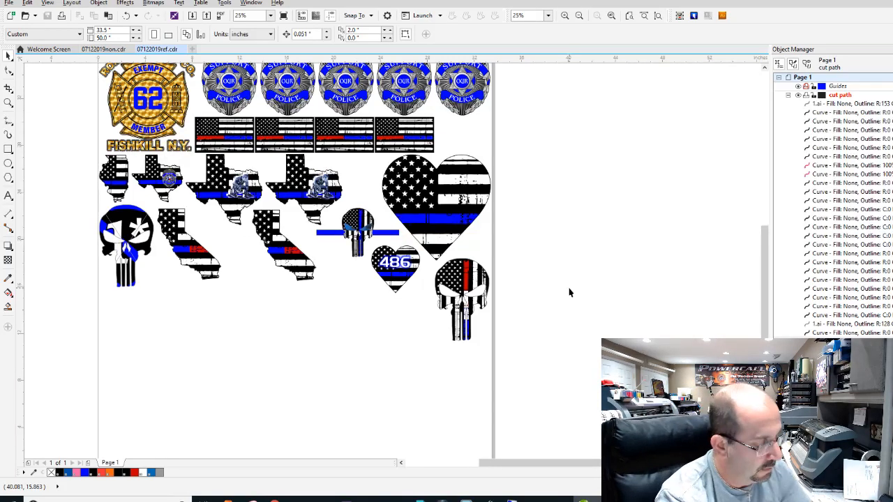
# Switch to the CADlink sign-cutting program, import Dope.CDL from Our Graphic Images1 and place it in the open area above the sheet
pyautogui.click(381, 499)
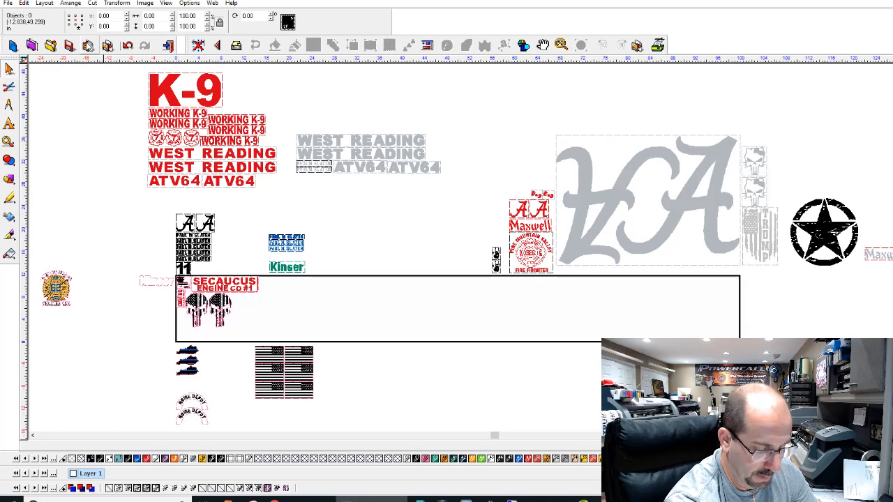
pyautogui.click(88, 46)
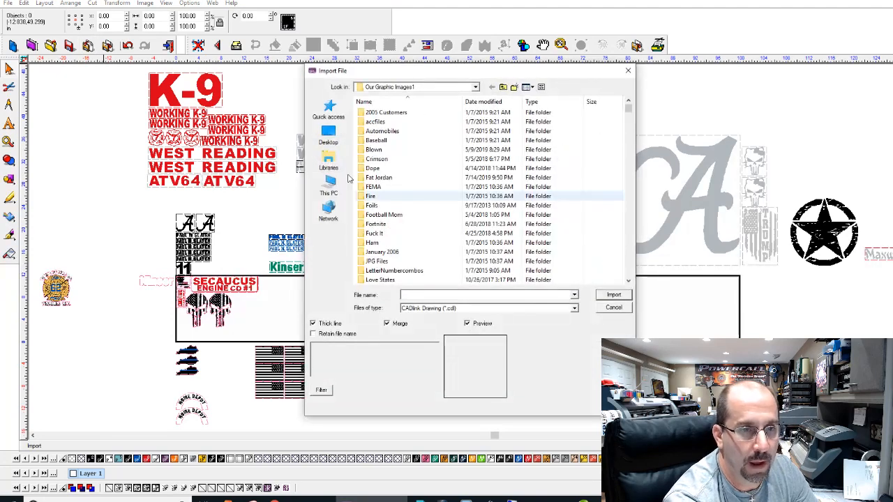
pyautogui.click(382, 205)
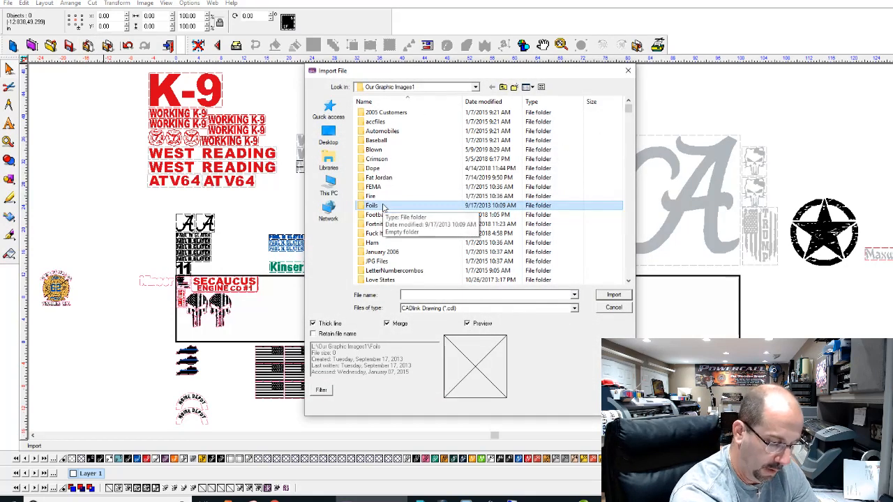
pyautogui.write('dope')
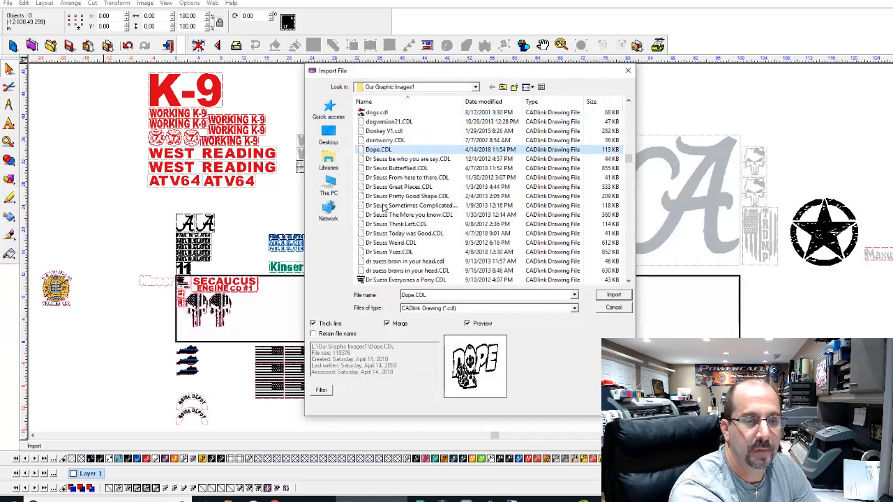
pyautogui.press('Return')
pyautogui.click(387, 208)
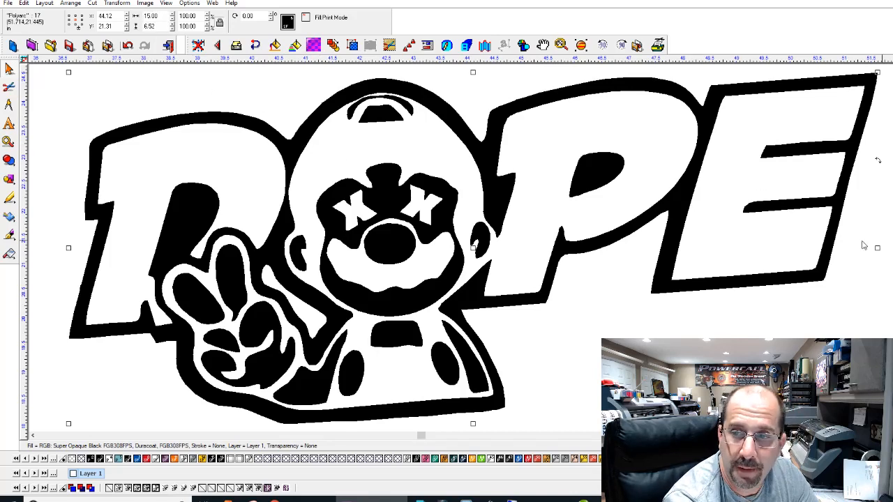
# Fill the DOPE decal with Trans Red GCT-643 and add a Power Weed border with a 0.10 in margin
pyautogui.click(892, 248)
pyautogui.scroll(-3, 468, 255)
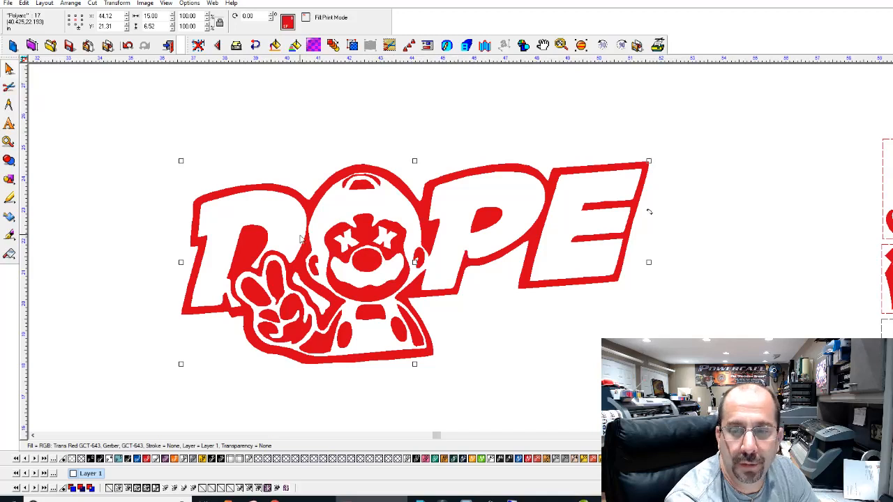
pyautogui.click(10, 178)
pyautogui.click(173, 185)
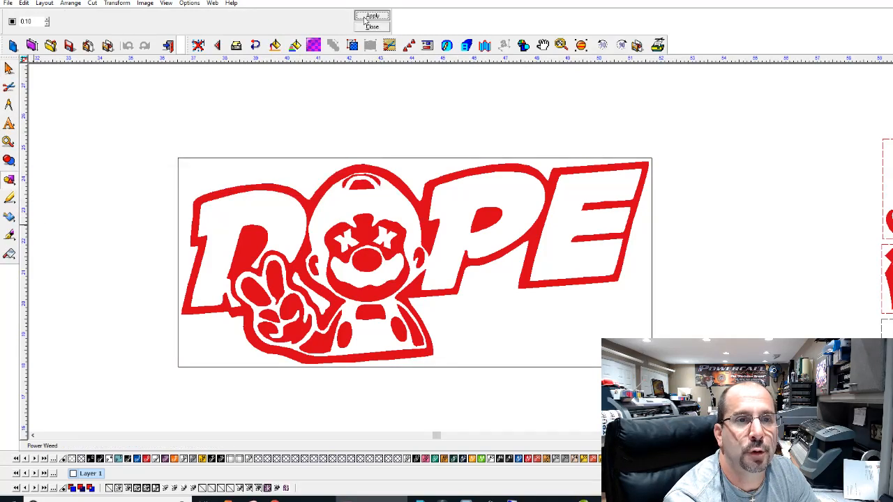
pyautogui.click(375, 15)
# Move the large silver A lettering with its neighbouring skull, Trump flag and star decals farther right to free space beside the red decals
pyautogui.scroll(-3, 389, 143)
pyautogui.scroll(-2, 473, 252)
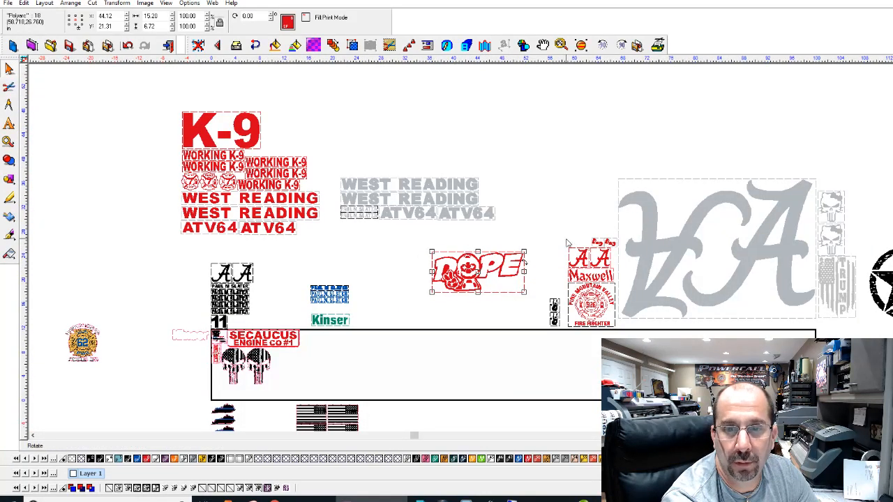
pyautogui.scroll(-2, 567, 242)
pyautogui.moveTo(496, 208); pyautogui.dragTo(741, 330)
pyautogui.moveTo(598, 259); pyautogui.dragTo(761, 260)
pyautogui.click(630, 304)
# Rotate the red DOPE decal 90 degrees counter-clockwise, place it right of the Pine Mountain Valley decal and shift the two bows clear of it
pyautogui.scroll(3, 497, 289)
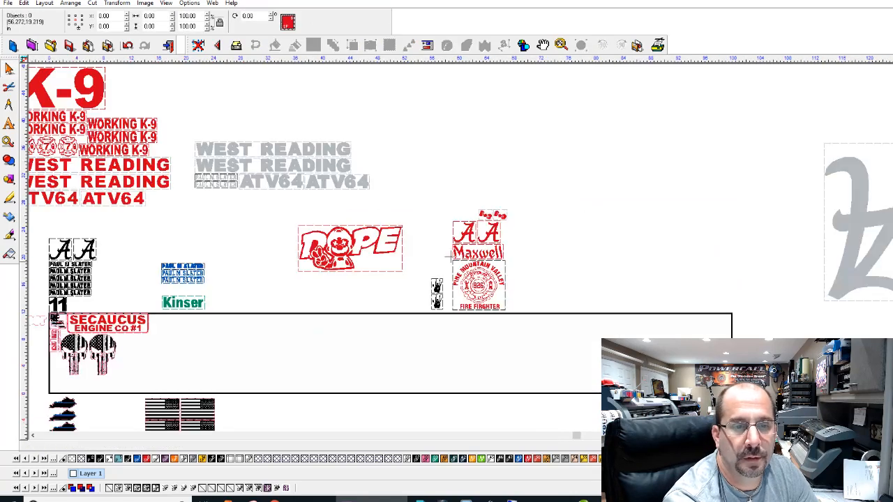
pyautogui.moveTo(420, 284); pyautogui.dragTo(284, 212)
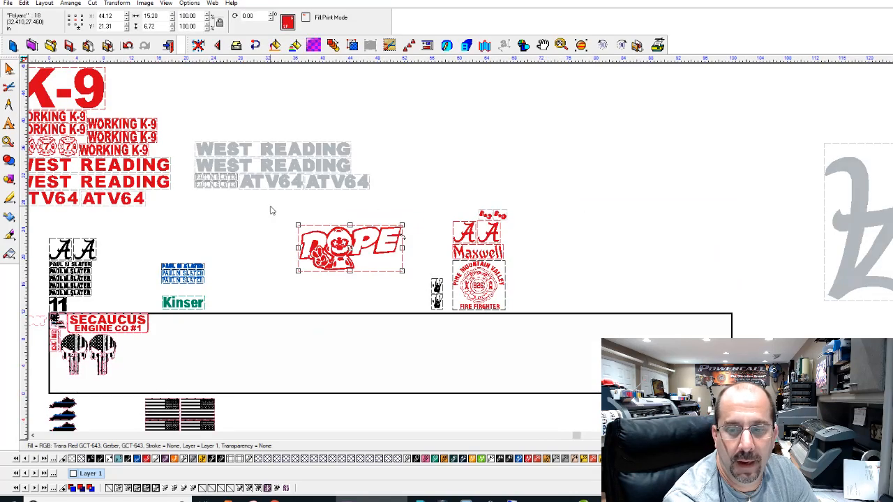
pyautogui.click(602, 44)
pyautogui.moveTo(371, 258); pyautogui.dragTo(551, 268)
pyautogui.scroll(3, 572, 286)
pyautogui.moveTo(370, 116); pyautogui.dragTo(447, 164)
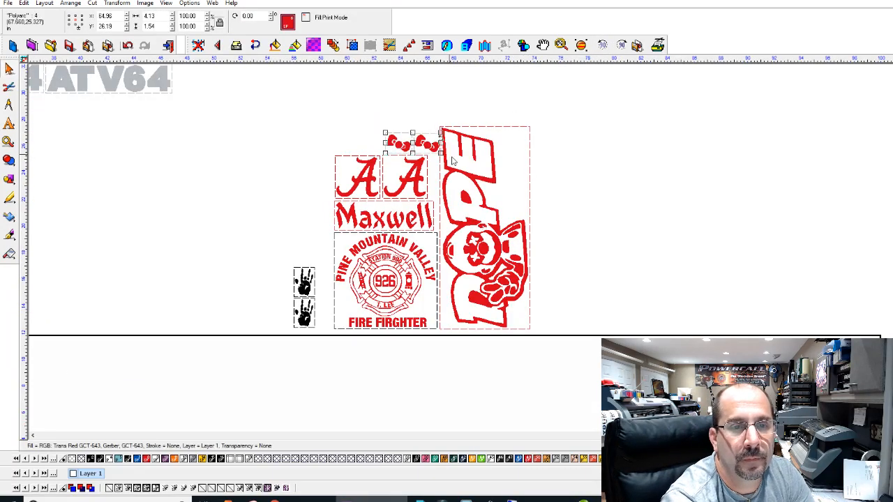
pyautogui.click(585, 214)
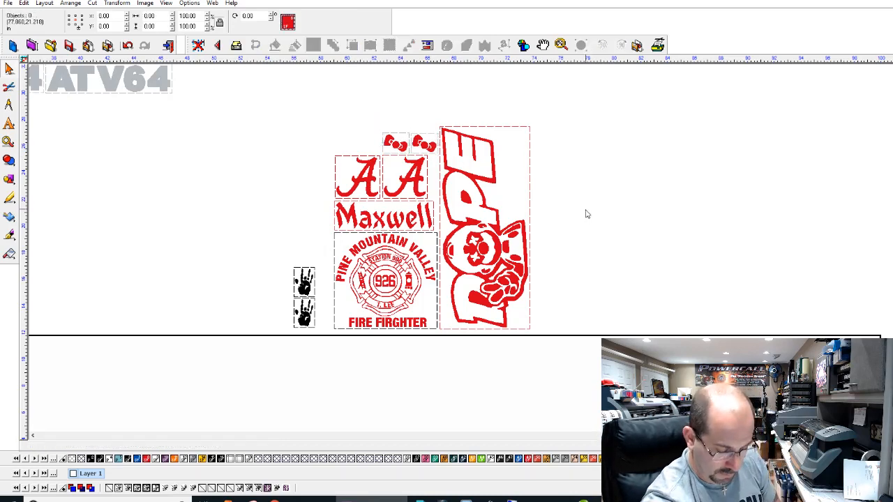
# Duplicate the upright red DOPE decal and place the copy directly to its right
pyautogui.moveTo(554, 113); pyautogui.dragTo(429, 369)
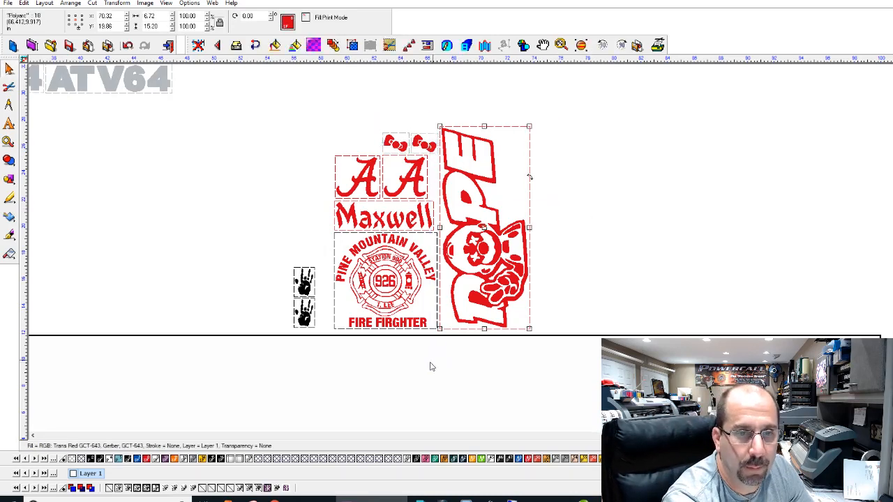
pyautogui.hotkey('ctrl', 'd')
pyautogui.moveTo(506, 347); pyautogui.dragTo(600, 323)
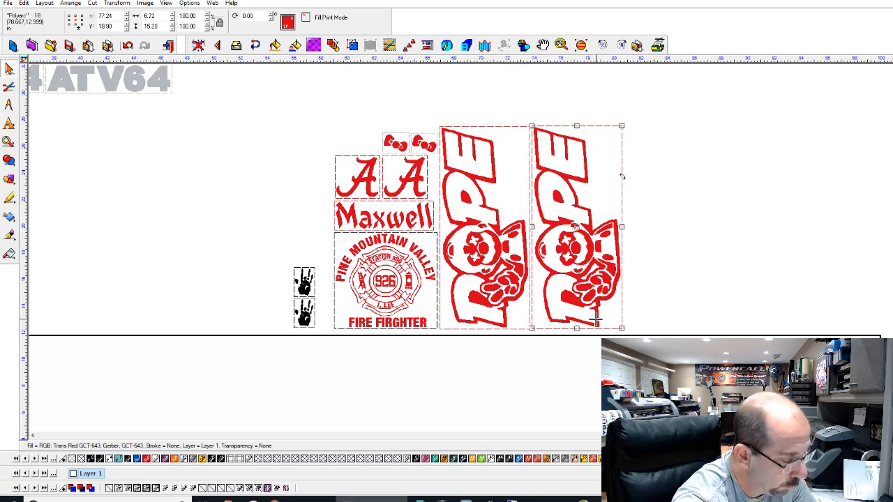
# Make another copy of the DOPE decal, size it to 7.20 in high and fill it with Silver GCS-620
pyautogui.hotkey('ctrl', 'd')
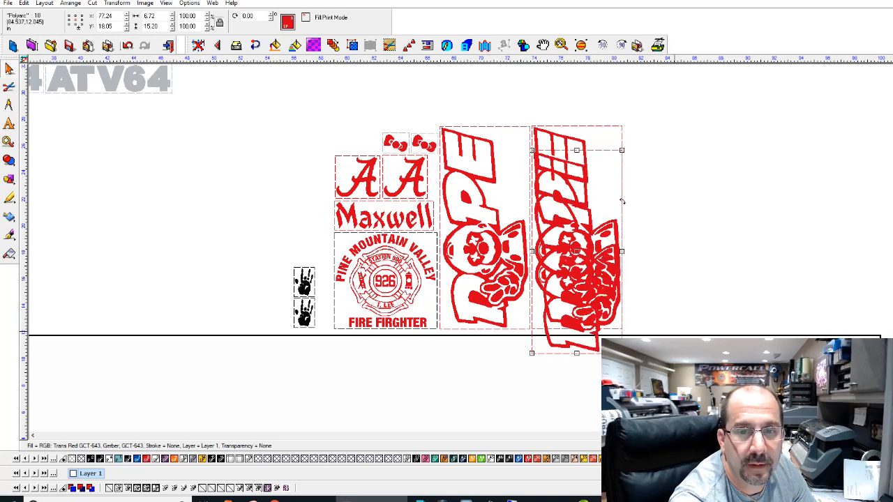
pyautogui.doubleClick(165, 26)
pyautogui.press('Return')
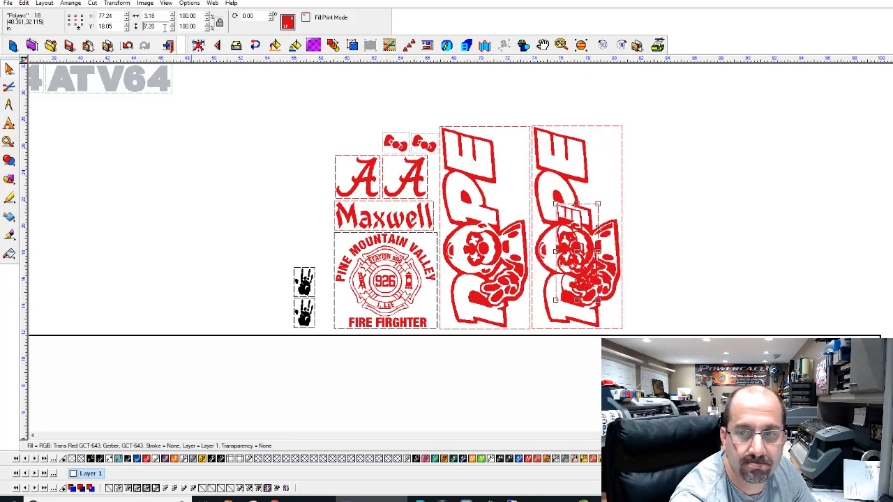
pyautogui.click(574, 459)
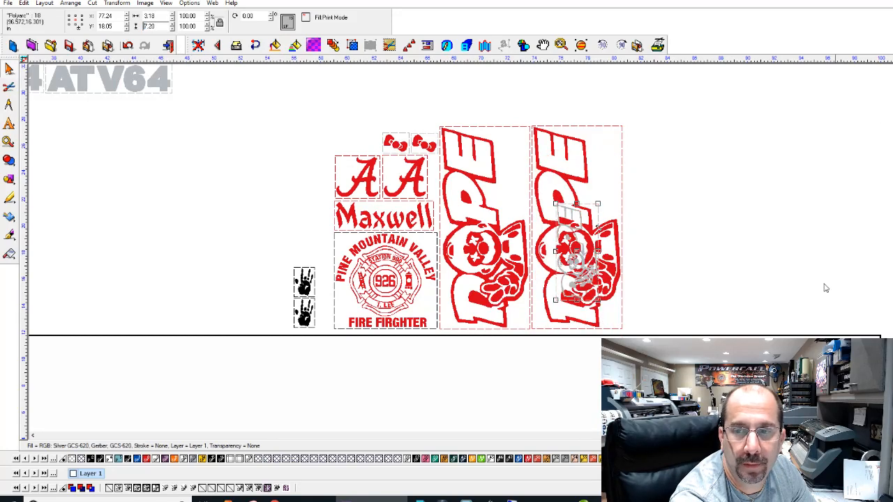
# Move the small silver DOPE decal beside the silver Hello Kitty skull decals
pyautogui.scroll(-1, 651, 281)
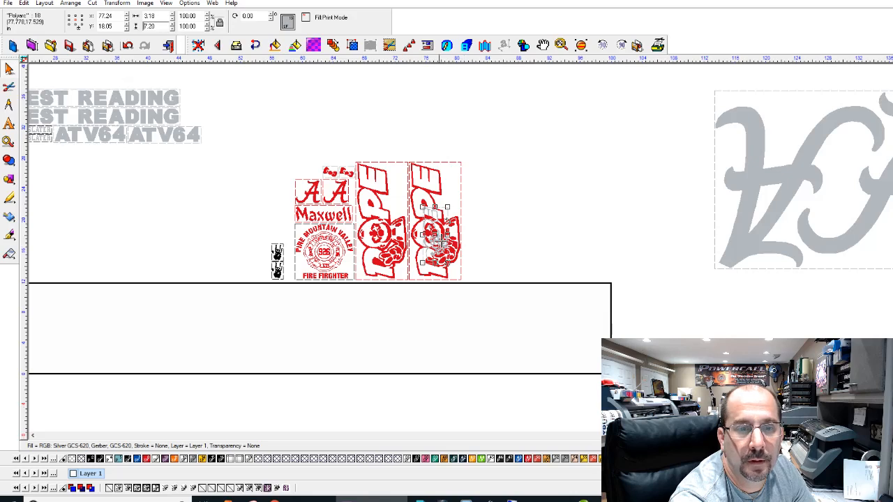
pyautogui.moveTo(436, 235); pyautogui.dragTo(758, 123)
pyautogui.scroll(1, 771, 147)
# Duplicate the small silver DOPE decal, place the copy to its right and save the layout file
pyautogui.hotkey('ctrl', 'd')
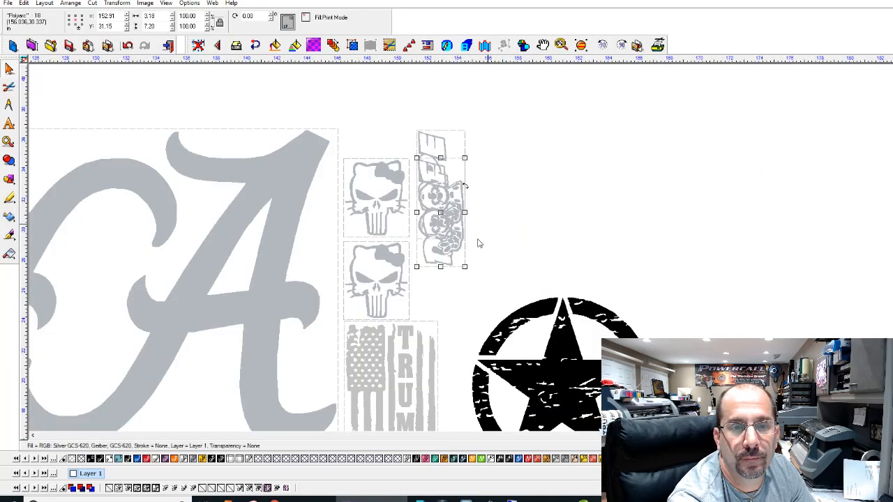
pyautogui.moveTo(440, 212); pyautogui.dragTo(441, 250)
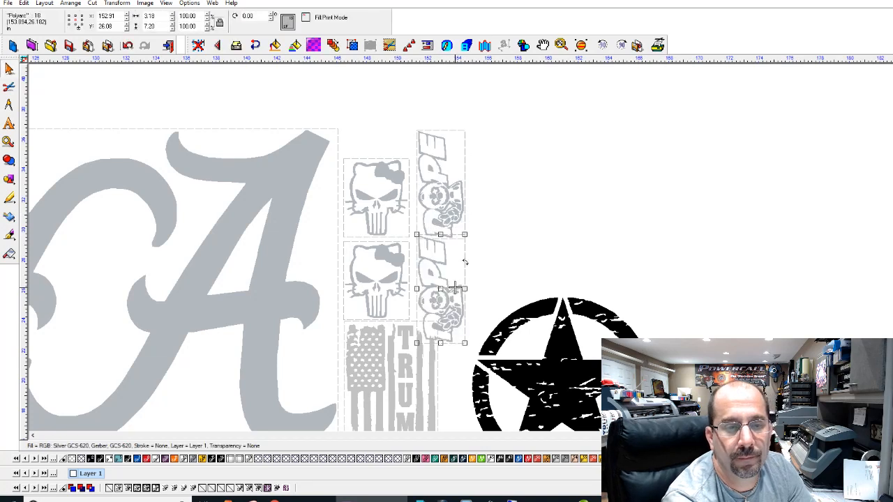
pyautogui.moveTo(454, 286); pyautogui.dragTo(491, 188)
pyautogui.scroll(-1, 491, 187)
pyautogui.click(555, 254)
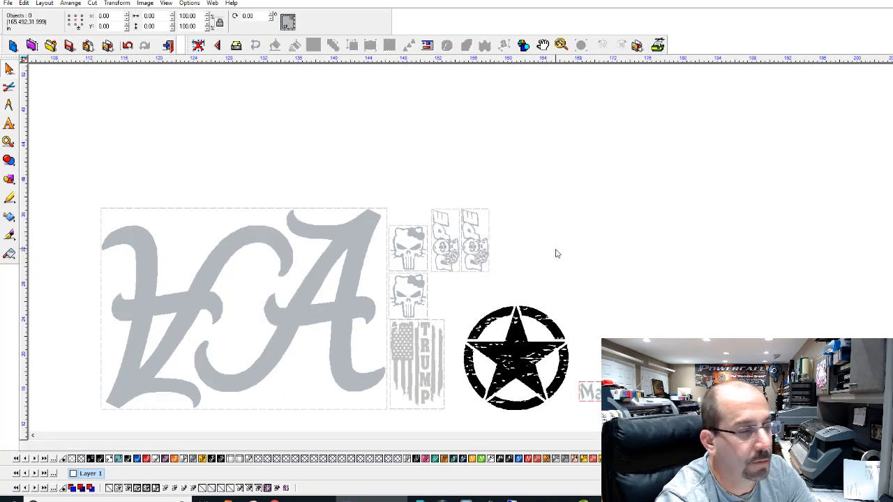
pyautogui.press('F4')
pyautogui.hotkey('ctrl', 's')
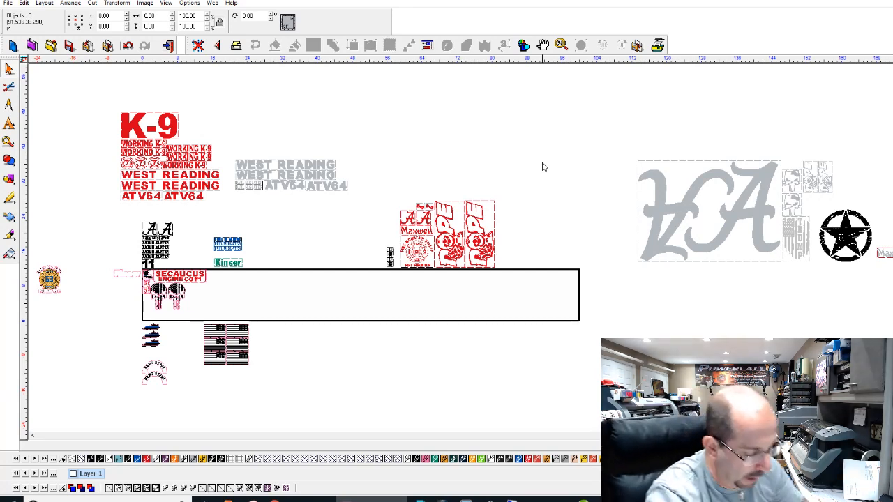
# Switch to 07122019non.cdr in CorelDRAW and import USA Autobot.cdr from Tattered Designs, placing it at the page's right edge below the skulls
pyautogui.click(505, 499)
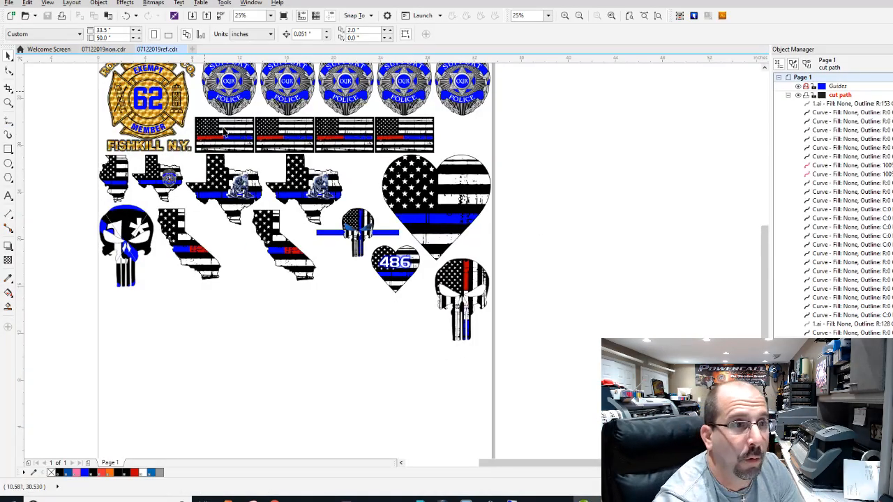
pyautogui.click(115, 49)
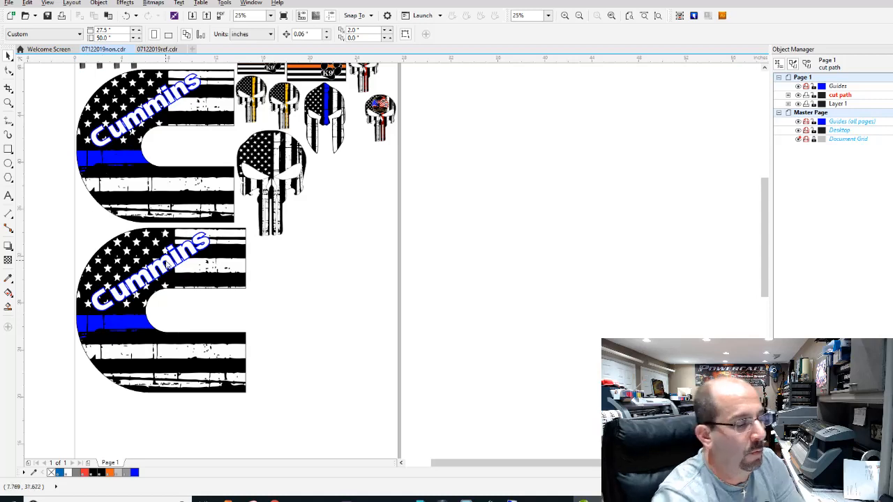
pyautogui.hotkey('ctrl', 'i')
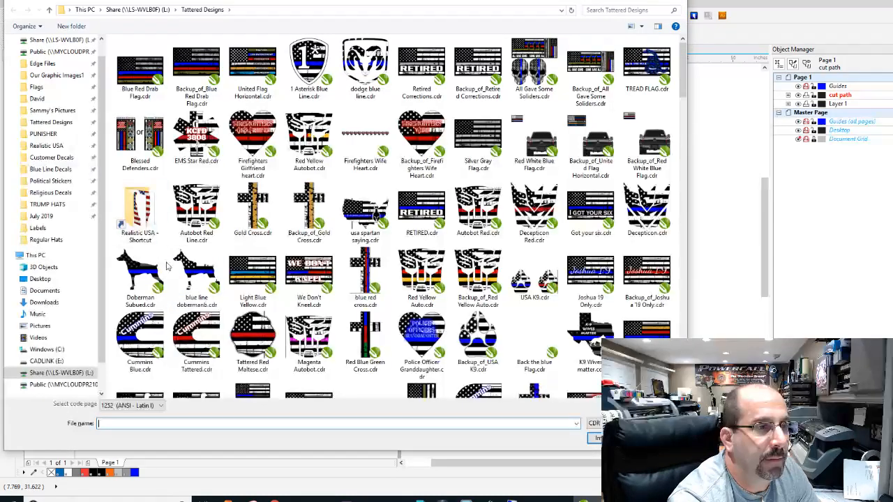
pyautogui.click(59, 124)
pyautogui.click(598, 11)
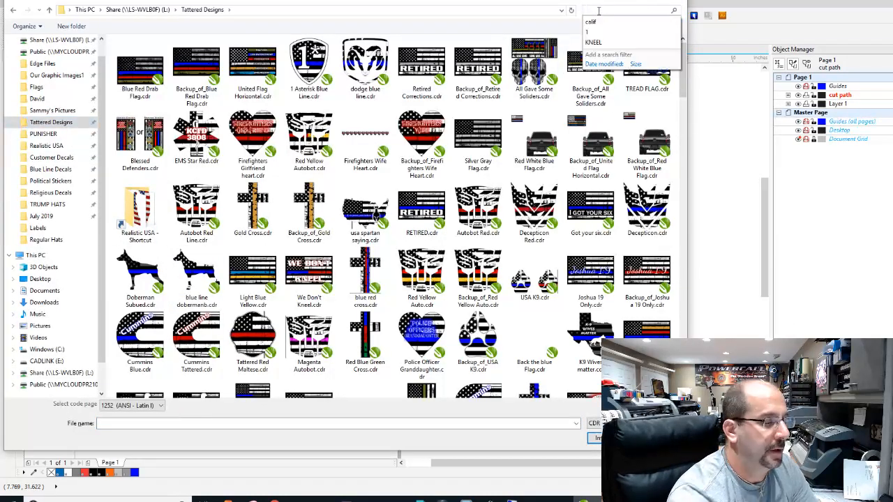
pyautogui.write('auto')
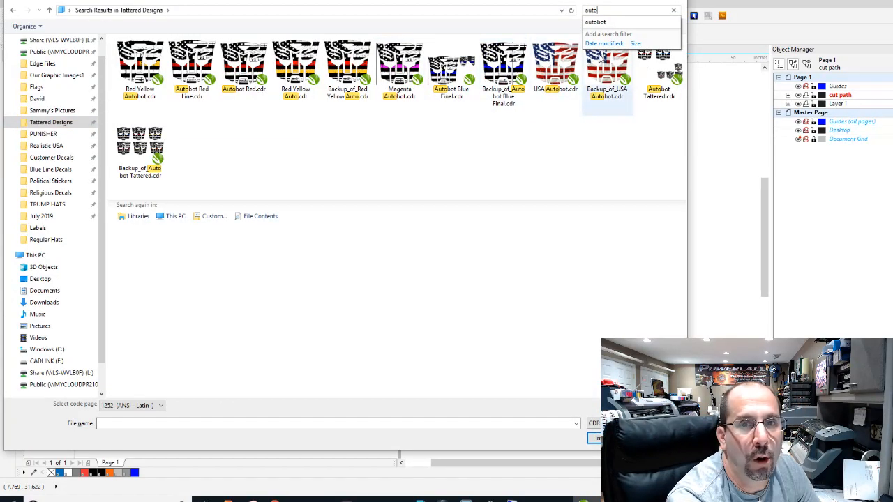
pyautogui.doubleClick(562, 69)
pyautogui.click(366, 217)
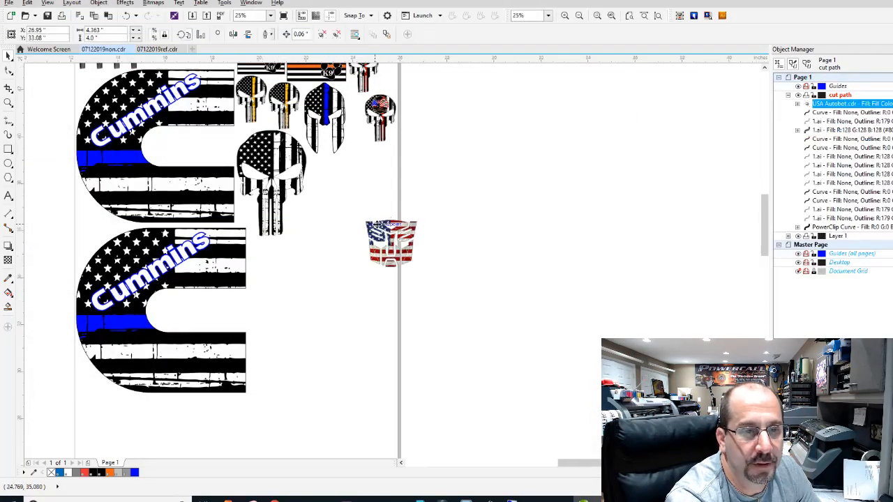
pyautogui.scroll(2, 377, 221)
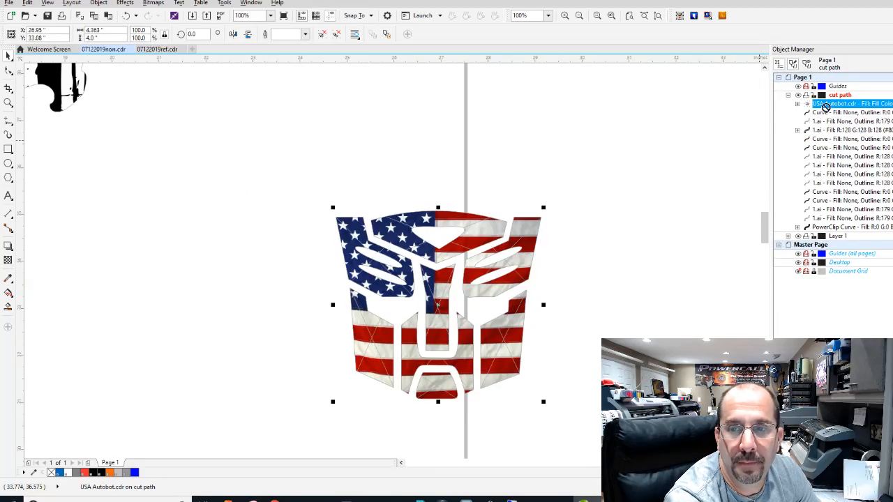
# Move the USA Autobot decal onto Layer 1, ungroup it and put its outline on the cut path layer
pyautogui.moveTo(826, 105); pyautogui.dragTo(837, 237)
pyautogui.hotkey('ctrl', 'u')
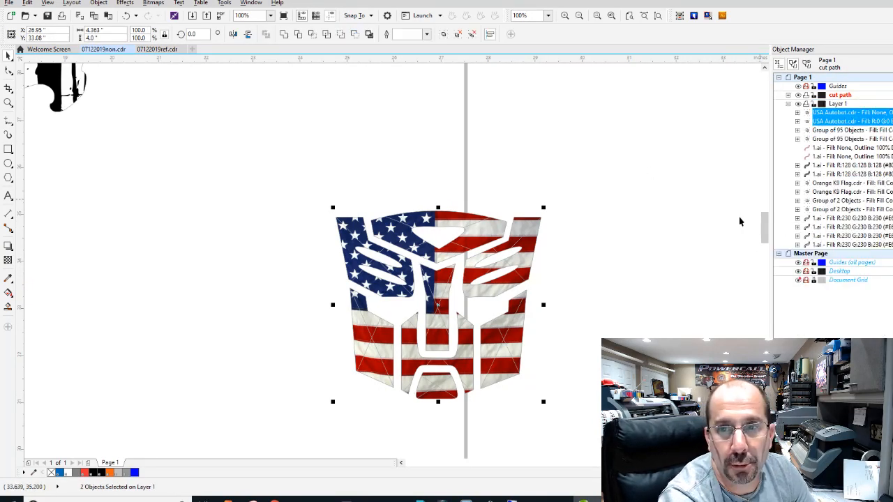
pyautogui.click(827, 114)
pyautogui.moveTo(827, 113); pyautogui.dragTo(797, 242)
pyautogui.click(797, 237)
pyautogui.click(797, 237)
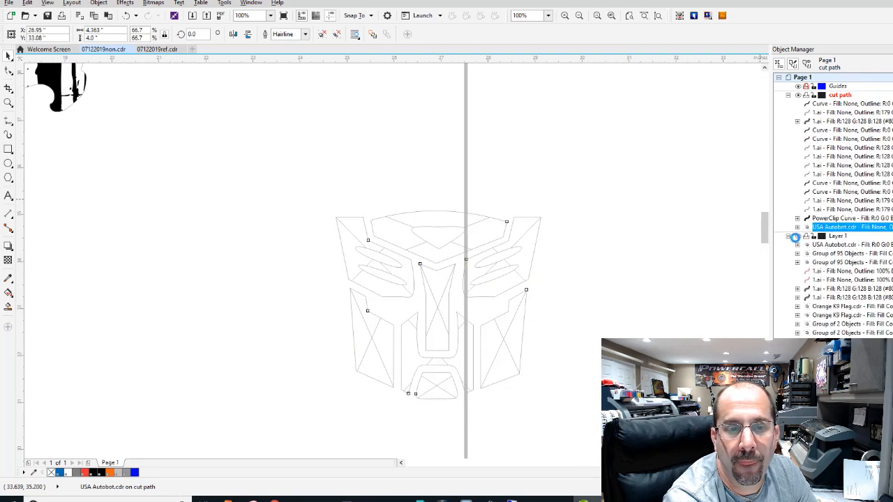
# Select the Autobot artwork together with its cut outline and set the height to 9 in
pyautogui.moveTo(641, 172); pyautogui.dragTo(304, 451)
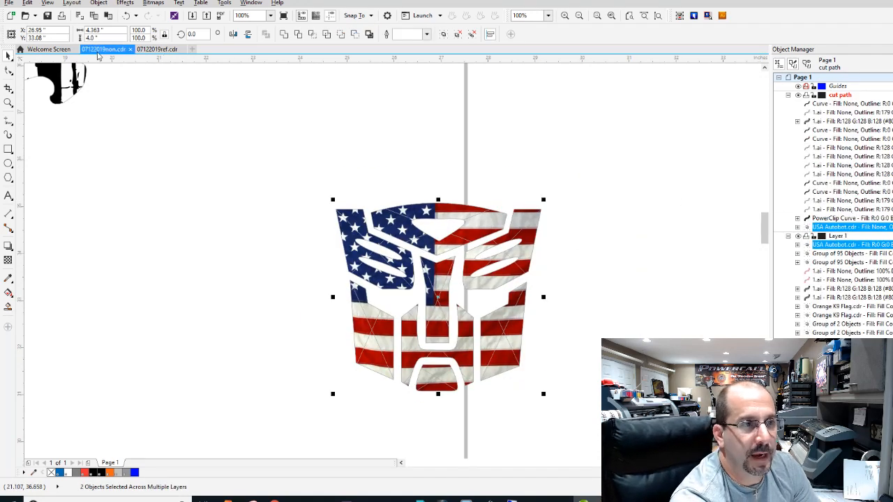
pyautogui.click(94, 30)
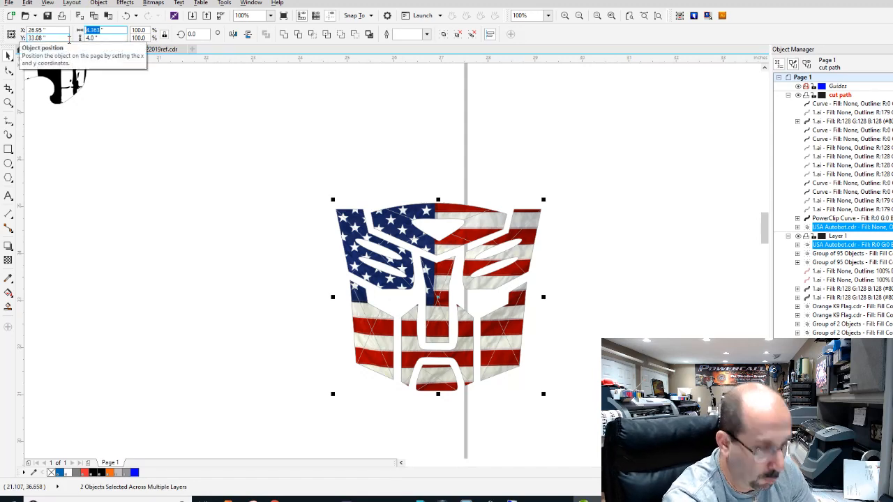
pyautogui.press('Tab')
pyautogui.write('9')
pyautogui.press('Return')
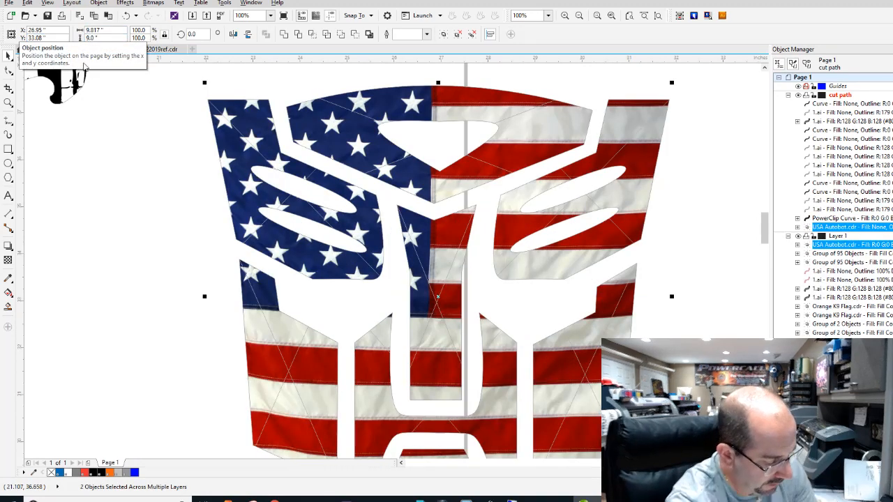
# Move the Autobot decal onto the page below the large flag skull, beside the lower Cummins decal
pyautogui.scroll(-1, 395, 273)
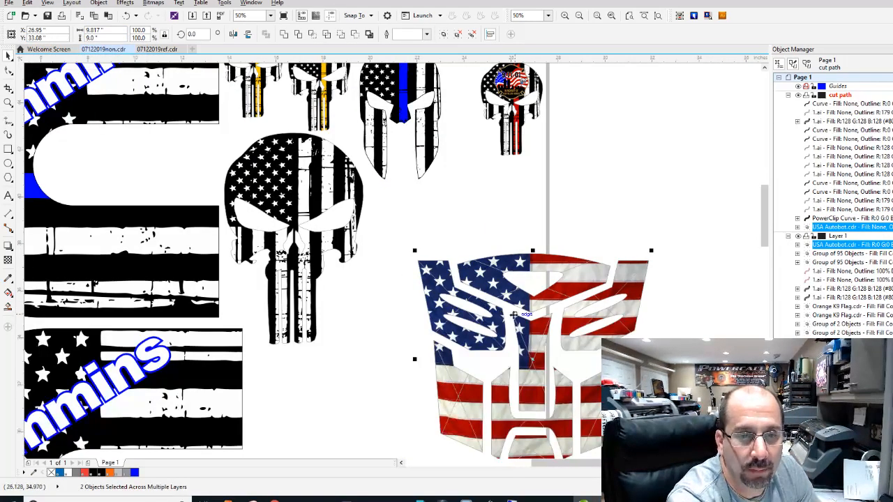
pyautogui.scroll(-1, 394, 274)
pyautogui.moveTo(404, 282); pyautogui.dragTo(321, 328)
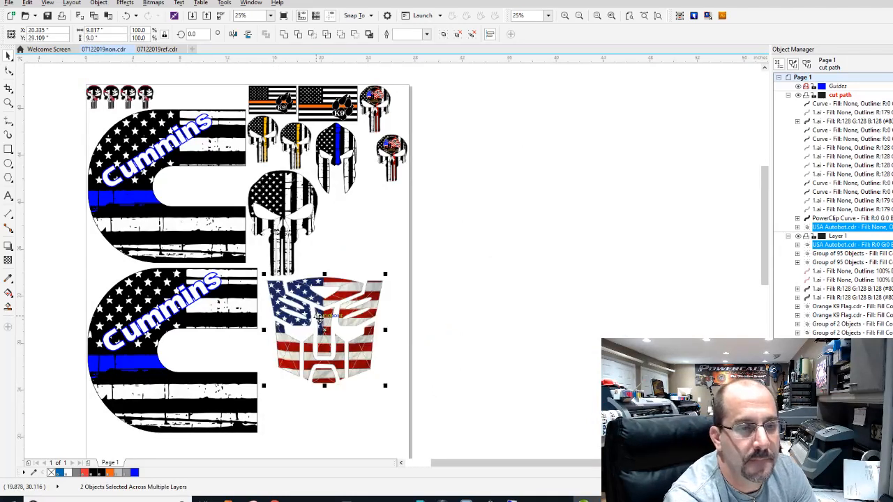
pyautogui.click(497, 278)
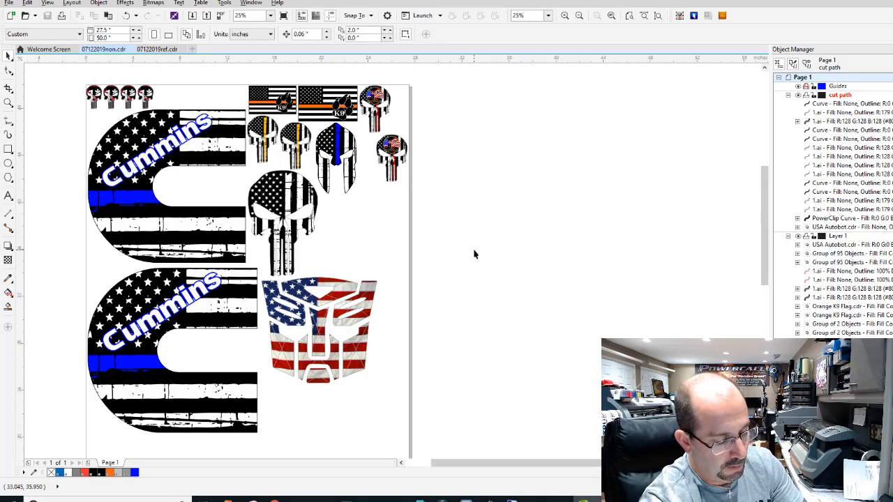
# Switch to 07122019ref.cdr and import Texas BLM - Copy.cdr from the PUNISHER folder, placing it in the empty area below the decals
pyautogui.click(157, 49)
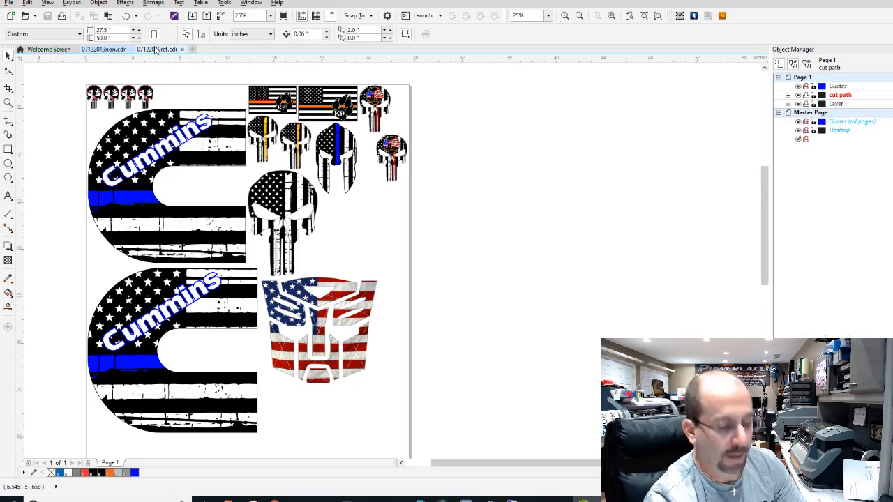
pyautogui.hotkey('ctrl', 'i')
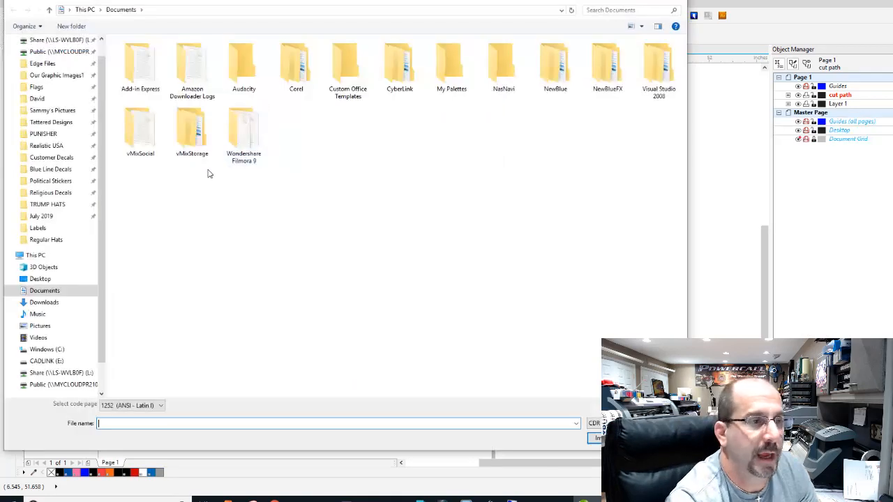
pyautogui.click(52, 134)
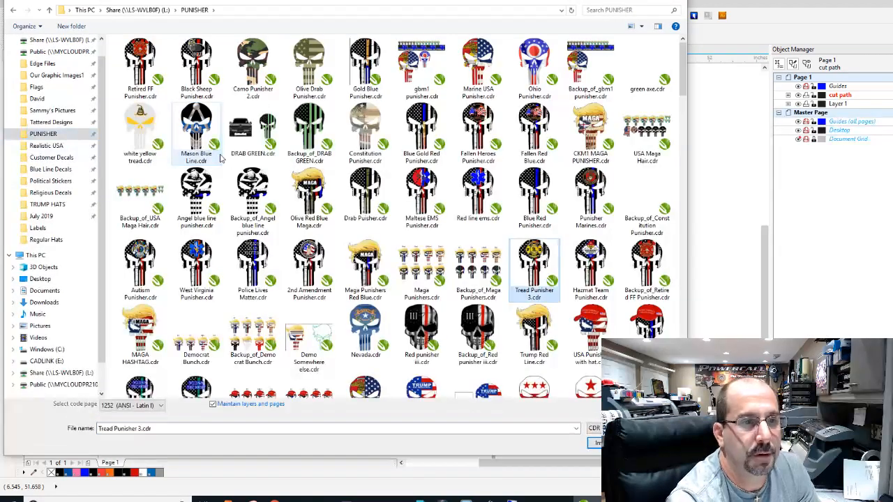
pyautogui.press('Return')
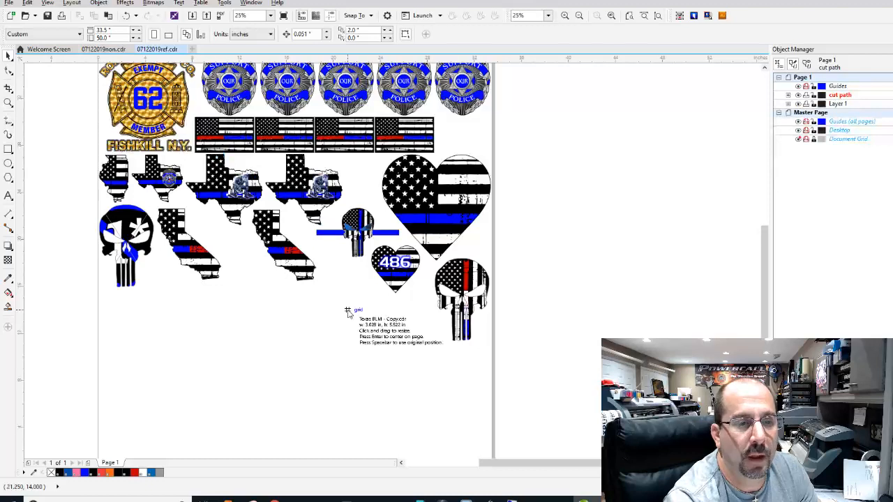
pyautogui.click(316, 343)
pyautogui.scroll(1, 351, 364)
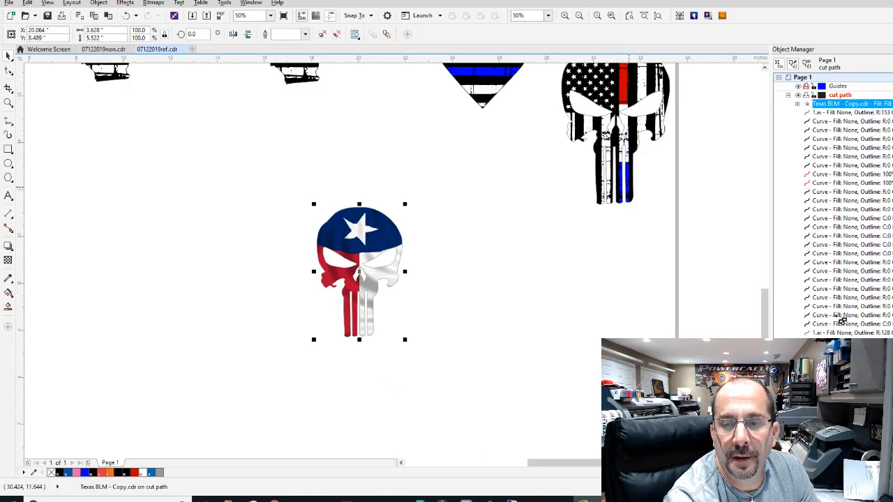
# Move the Texas skull decal onto Layer 1, ungroup it and put its outline on the cut path layer
pyautogui.moveTo(833, 104); pyautogui.dragTo(833, 342)
pyautogui.hotkey('ctrl', 'u')
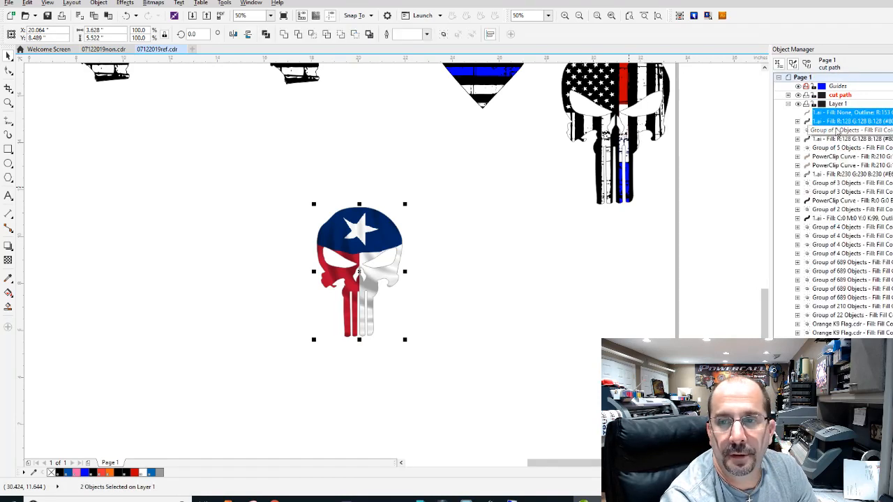
pyautogui.moveTo(831, 115); pyautogui.dragTo(840, 97)
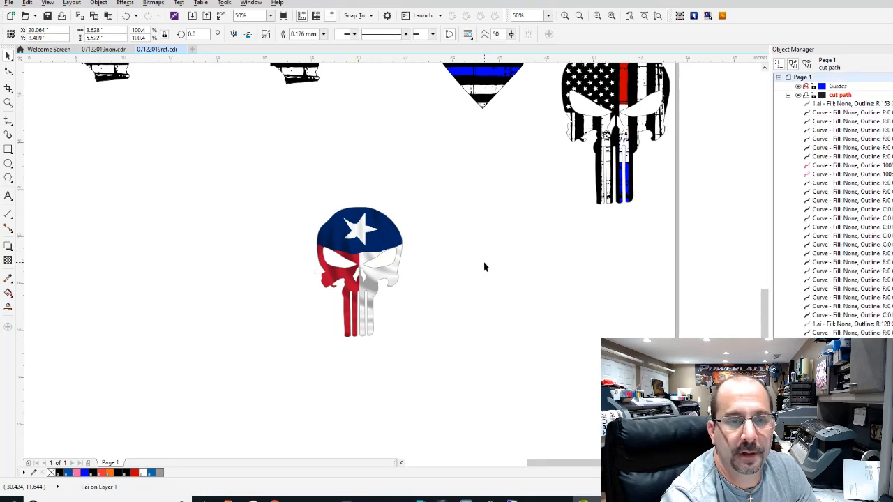
# Move the Texas skull's cut outline aside and place a copy of the flag-filled skull off the page
pyautogui.moveTo(374, 255); pyautogui.dragTo(154, 255)
pyautogui.click(334, 258)
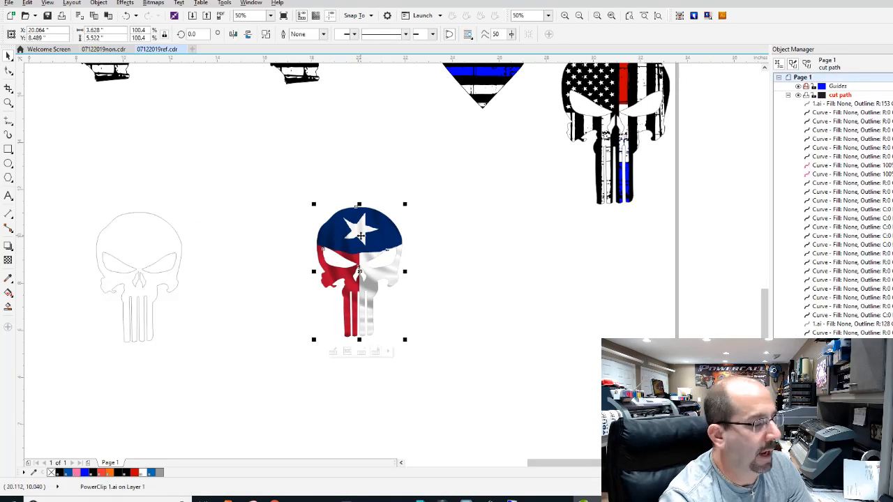
pyautogui.moveTo(394, 286); pyautogui.dragTo(439, 289)
pyautogui.scroll(-1, 439, 288)
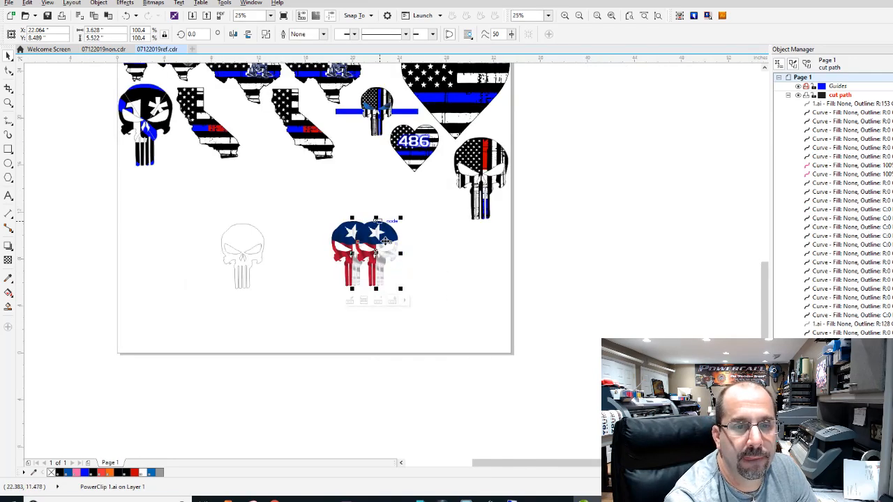
pyautogui.moveTo(364, 237); pyautogui.dragTo(626, 240)
pyautogui.scroll(1, 626, 240)
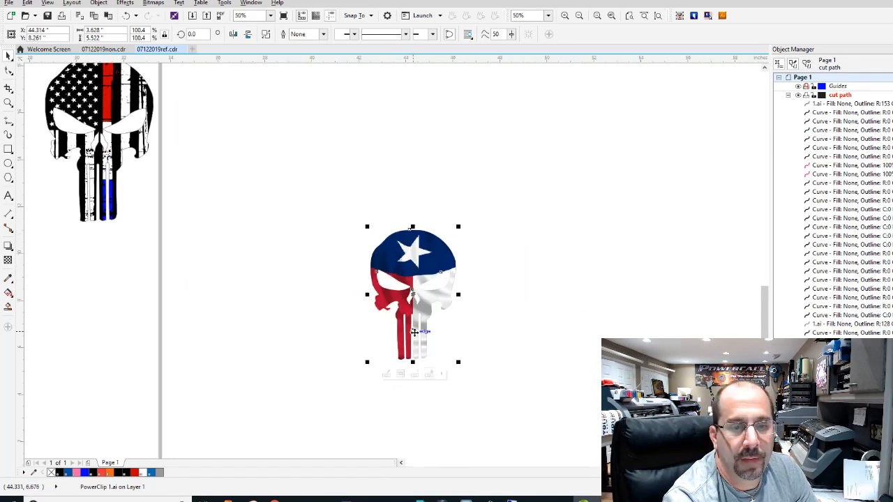
# Extract the Texas flag from the skull copy's PowerClip, move the extracted contents aside and undo that move
pyautogui.click(415, 374)
pyautogui.moveTo(475, 346); pyautogui.dragTo(709, 253)
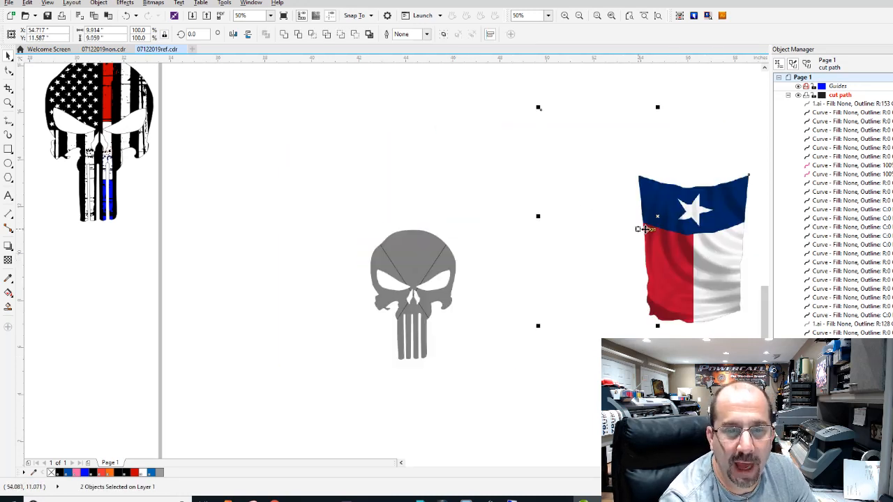
pyautogui.hotkey('ctrl', 'z')
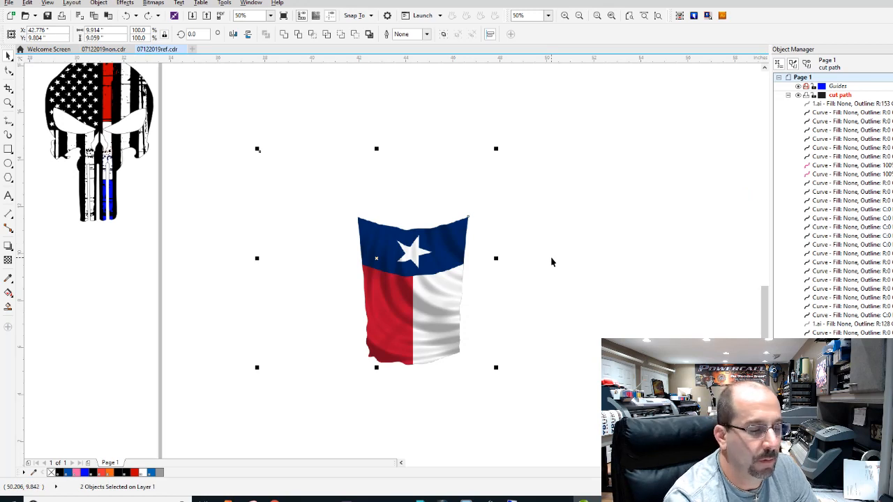
# Send the extracted Texas flag bitmap to the back and PowerClip it inside the gray skull shape
pyautogui.hotkey('shift', 'pagedown')
pyautogui.press('Escape')
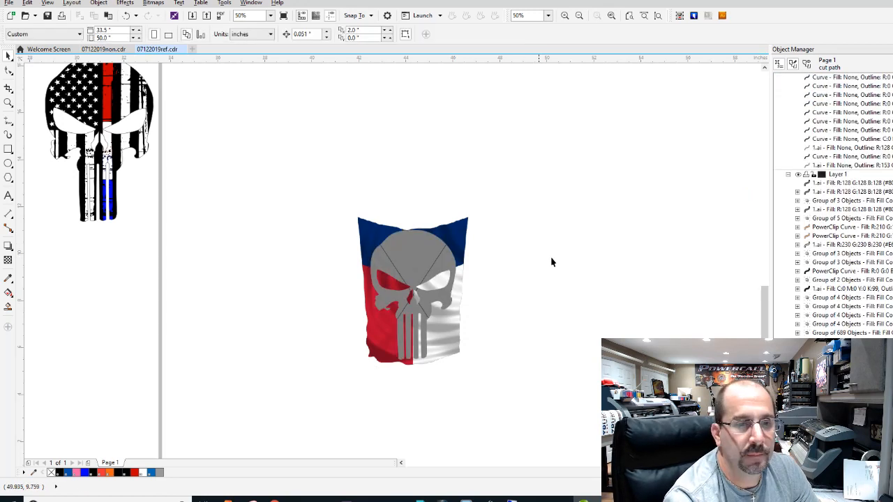
pyautogui.rightClick(459, 234)
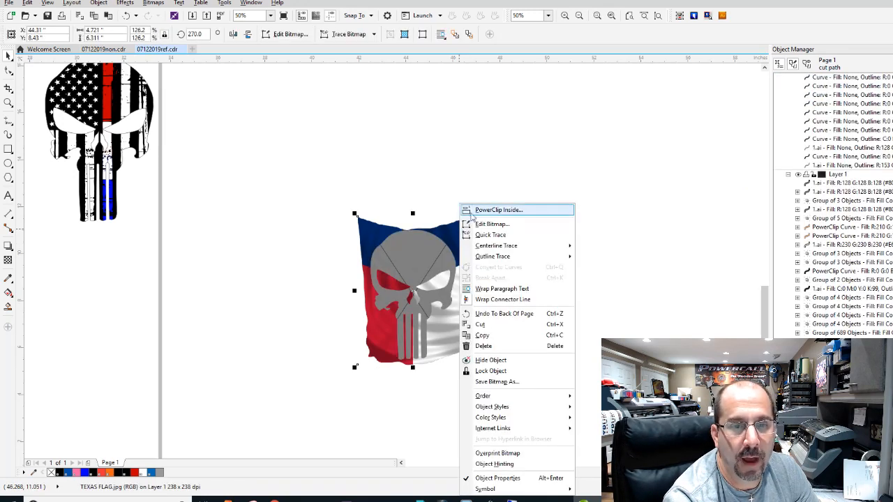
pyautogui.click(481, 210)
pyautogui.click(425, 250)
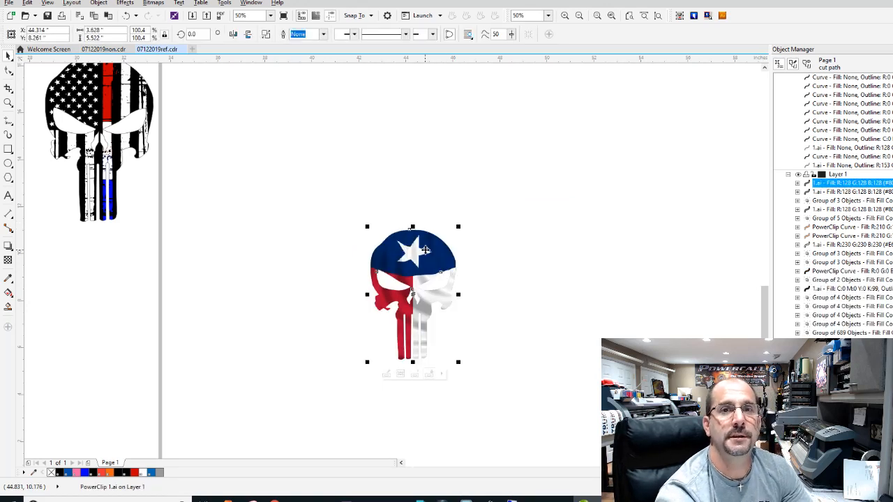
# Delete the off-page copy of the Texas flag skull
pyautogui.scroll(-1, 424, 250)
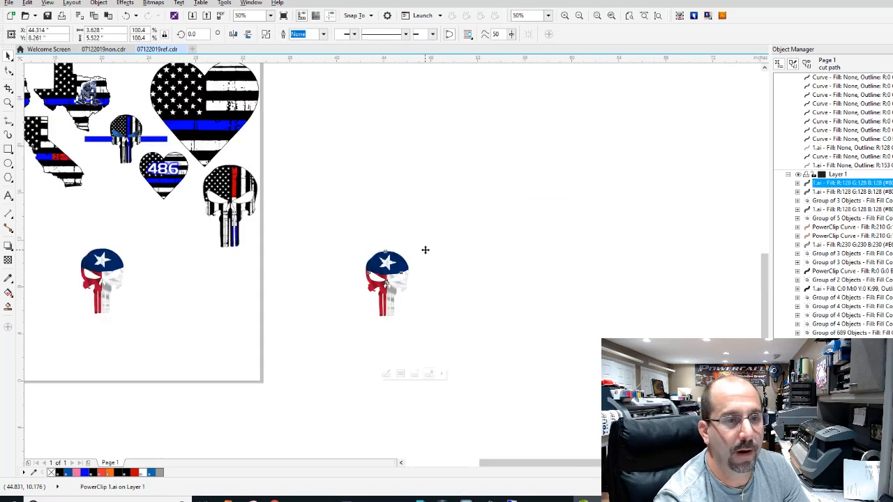
pyautogui.click(343, 234)
pyautogui.click(492, 403)
pyautogui.click(450, 365)
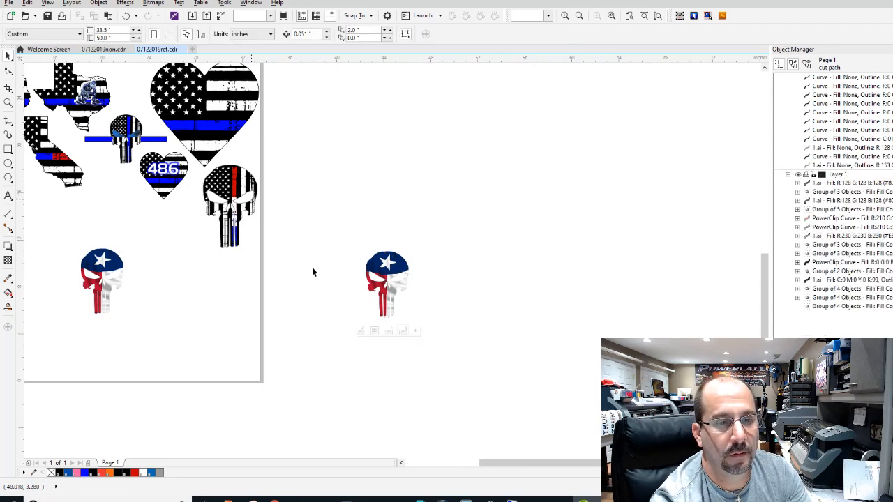
pyautogui.press('Delete')
# Align the Texas skull's cut outline with the flag-filled skull on both horizontal and vertical centers
pyautogui.moveTo(173, 328); pyautogui.dragTo(38, 230)
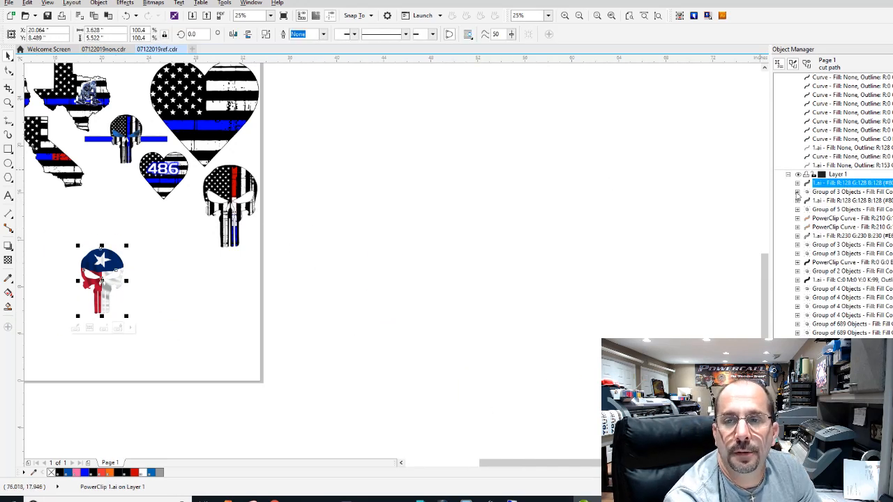
pyautogui.scroll(7, 800, 195)
pyautogui.scroll(1, 92, 278)
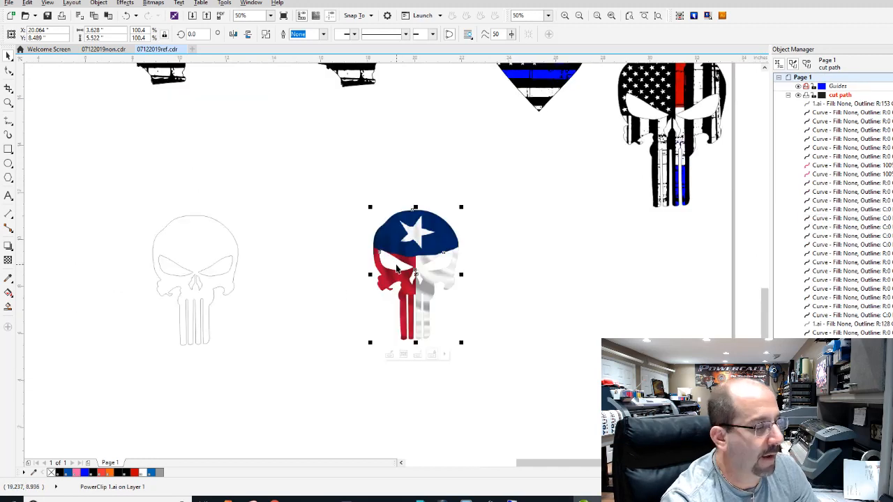
pyautogui.moveTo(120, 197); pyautogui.dragTo(527, 395)
pyautogui.hotkey('ctrl', 'shift', 'a')
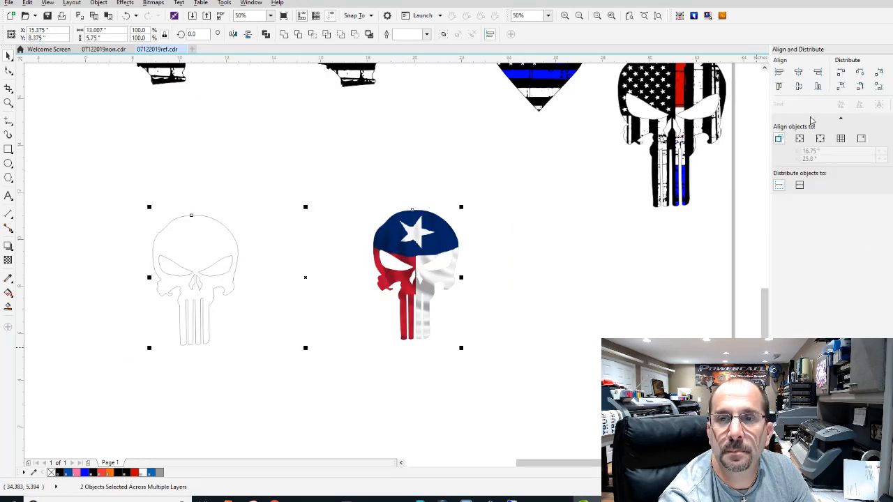
pyautogui.click(798, 87)
pyautogui.click(800, 73)
# Select the Texas skull together with its cut outline and set the height to 12 in
pyautogui.moveTo(548, 175); pyautogui.dragTo(379, 259)
pyautogui.moveTo(504, 186); pyautogui.dragTo(243, 377)
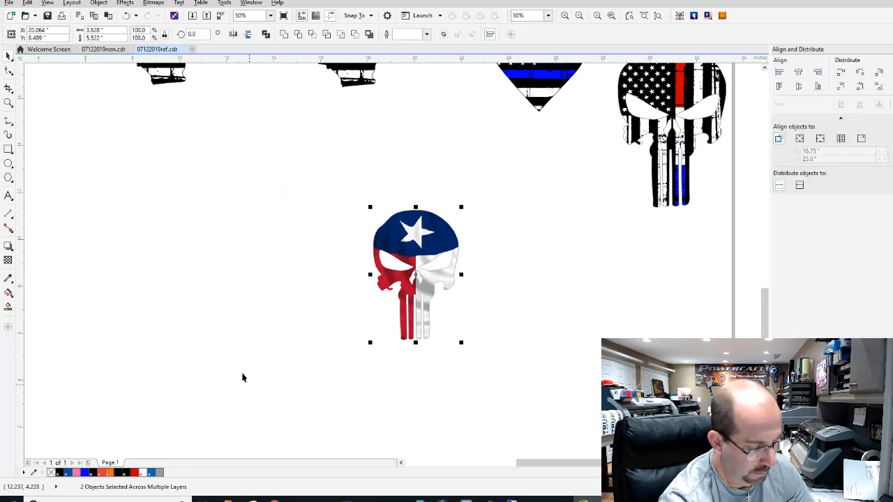
pyautogui.moveTo(110, 39); pyautogui.dragTo(74, 40)
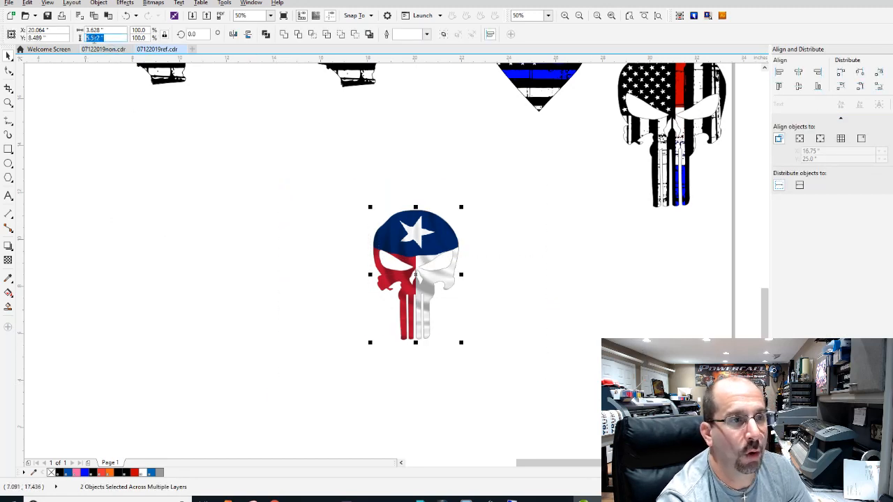
pyautogui.write('123')
pyautogui.press('Return')
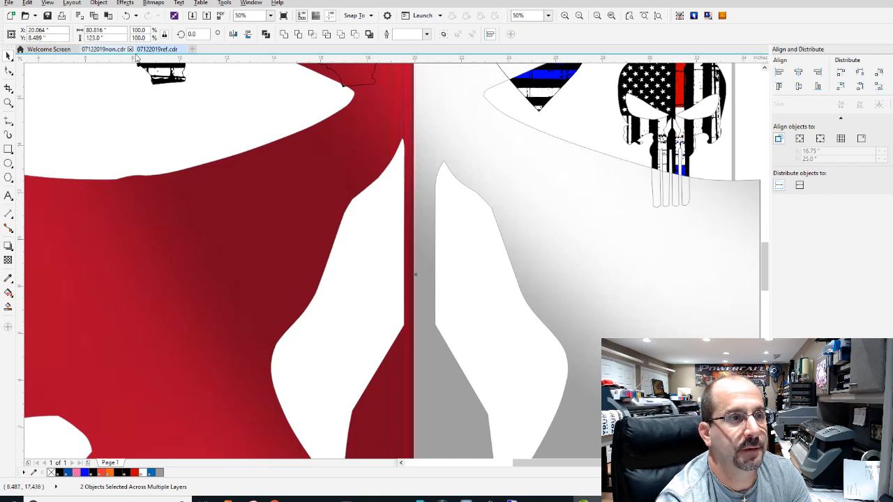
pyautogui.write('12')
pyautogui.press('Return')
# Move the Texas skull decal to the page's left edge below the blue-and-black skull and view the whole layout
pyautogui.scroll(-1, 473, 217)
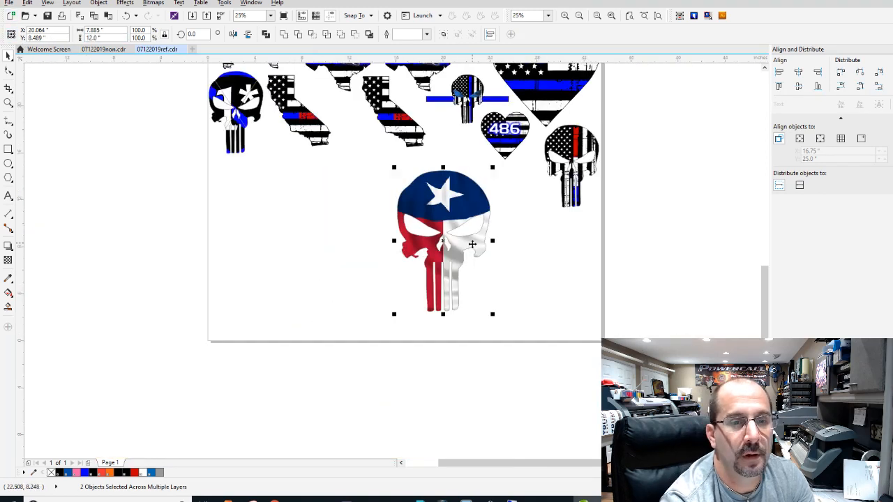
pyautogui.moveTo(466, 222); pyautogui.dragTo(271, 196)
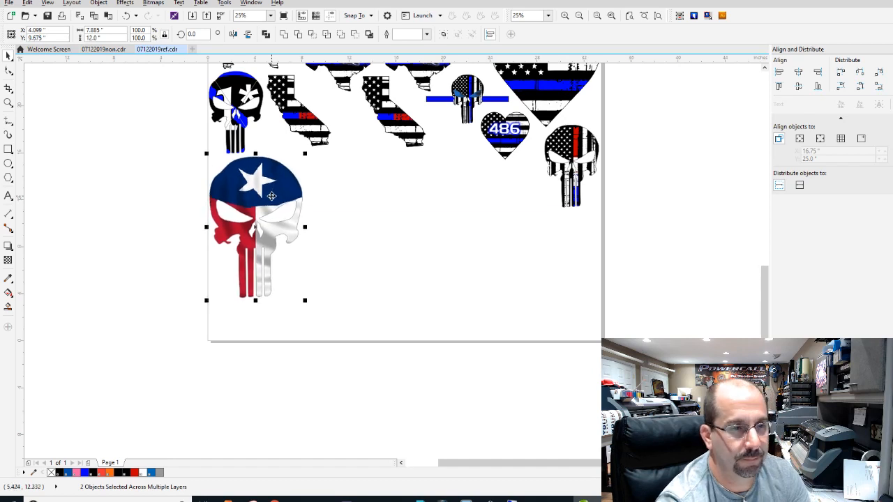
pyautogui.click(412, 281)
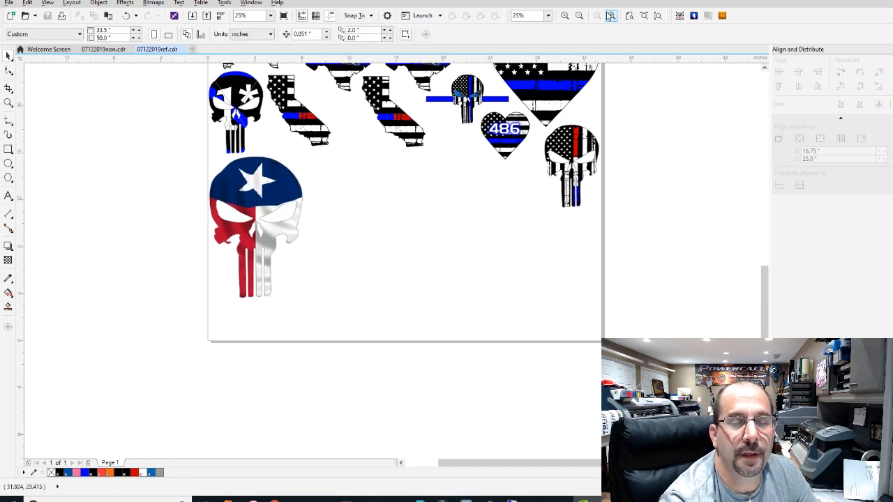
pyautogui.click(611, 15)
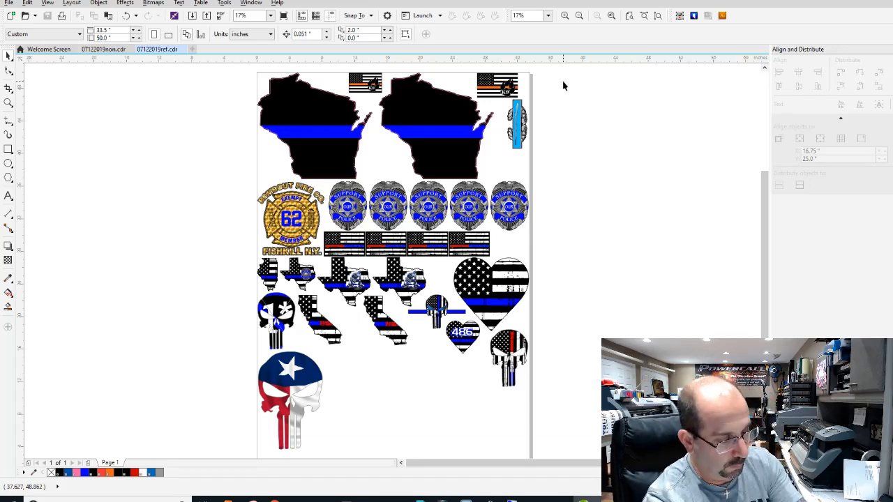
# Start an import and browse the shared drive through Chive Decals to the Trapezoids folder
pyautogui.hotkey('ctrl', 'i')
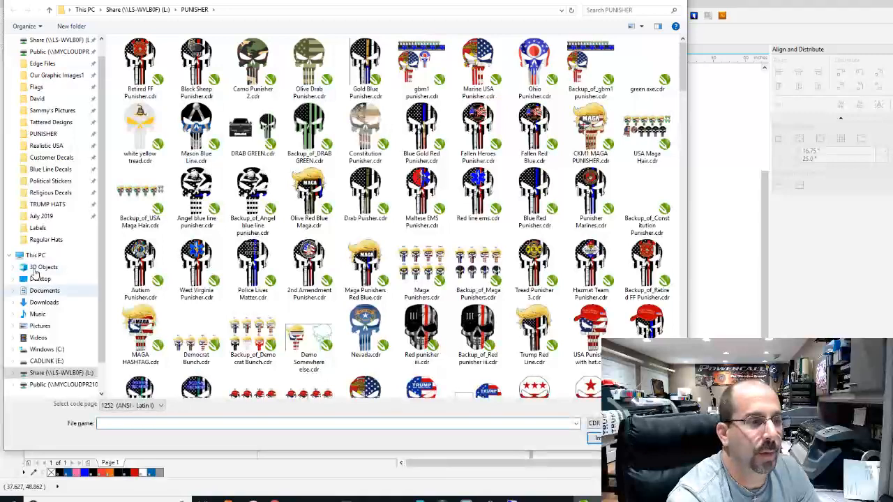
pyautogui.click(55, 373)
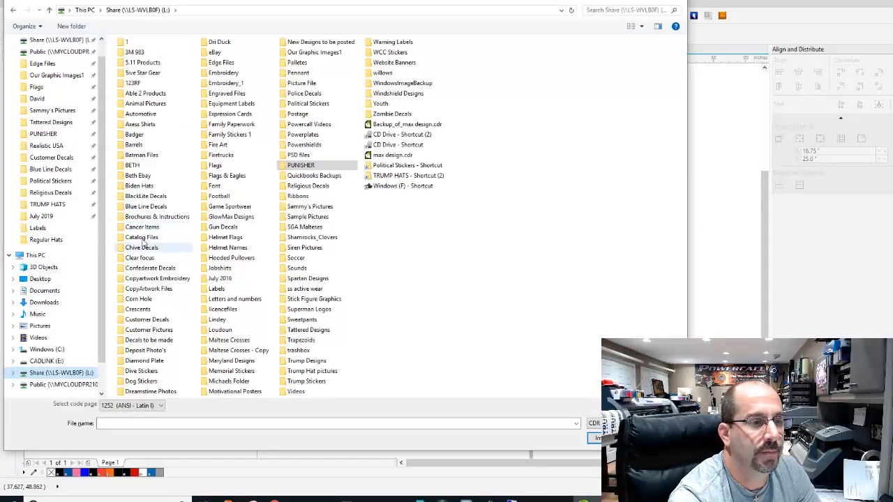
pyautogui.doubleClick(141, 249)
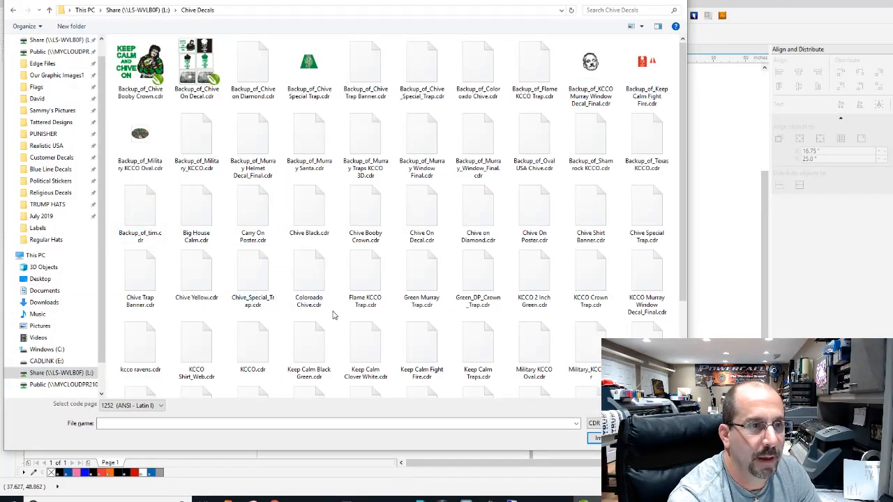
pyautogui.click(80, 373)
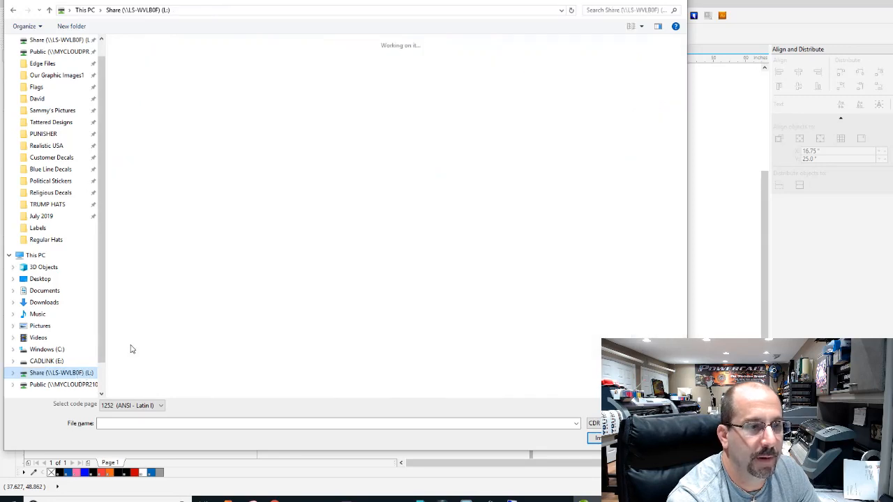
pyautogui.press('Down')
pyautogui.press('Return')
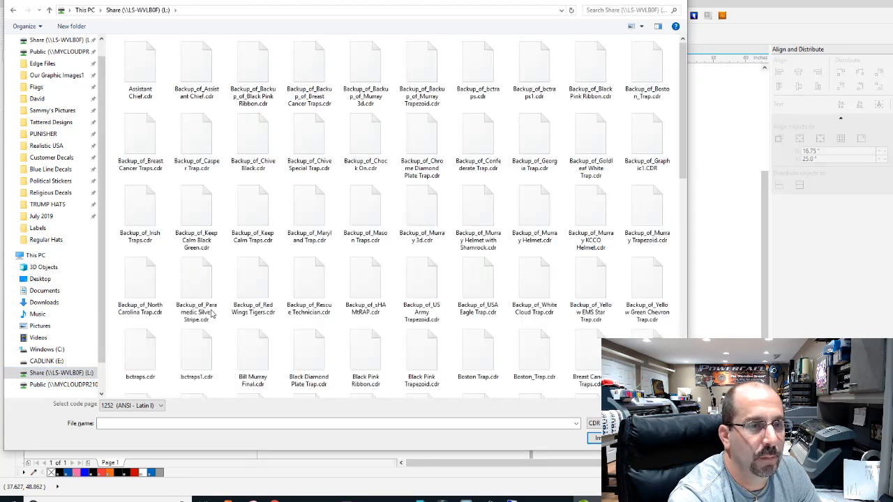
# Search the folder for "murray", import Murray 3D Trap Final.cdr and place it on the page below the California decals
pyautogui.click(632, 10)
pyautogui.write('murray')
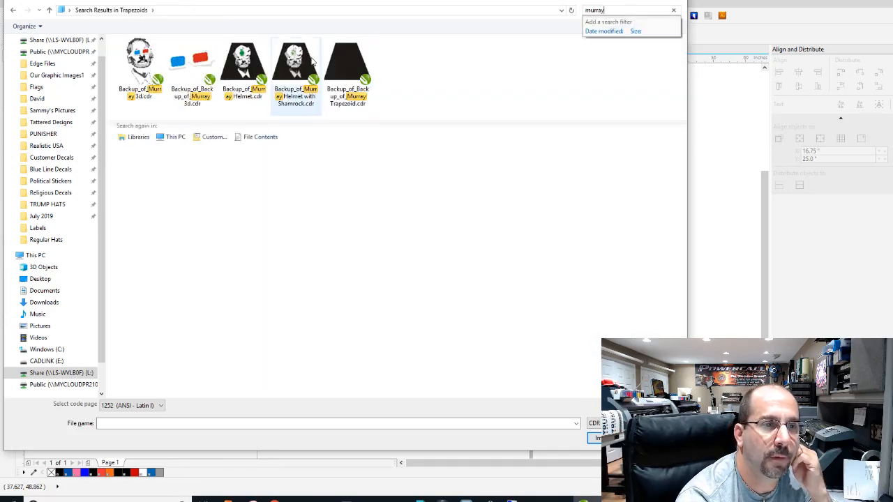
pyautogui.click(180, 63)
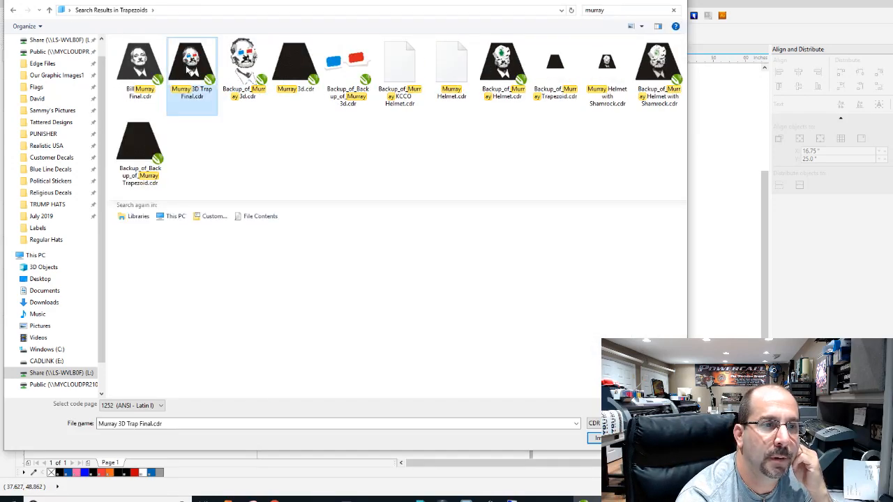
pyautogui.doubleClick(180, 63)
pyautogui.click(363, 344)
pyautogui.scroll(5, 391, 265)
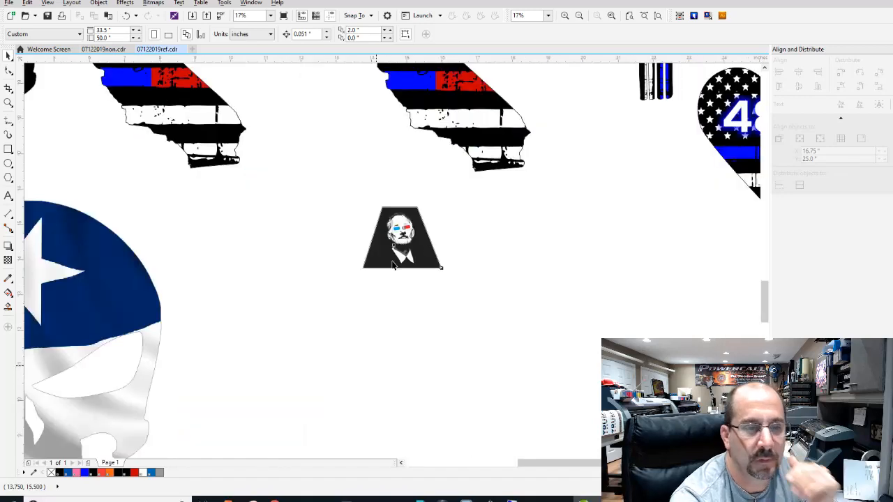
# Ungroup the imported trapezoid decal and recolor the 3D glasses' red lens to R200 G0 B0 and blue lens to R0 G0 B255
pyautogui.scroll(-1, 393, 262)
pyautogui.scroll(1, 392, 261)
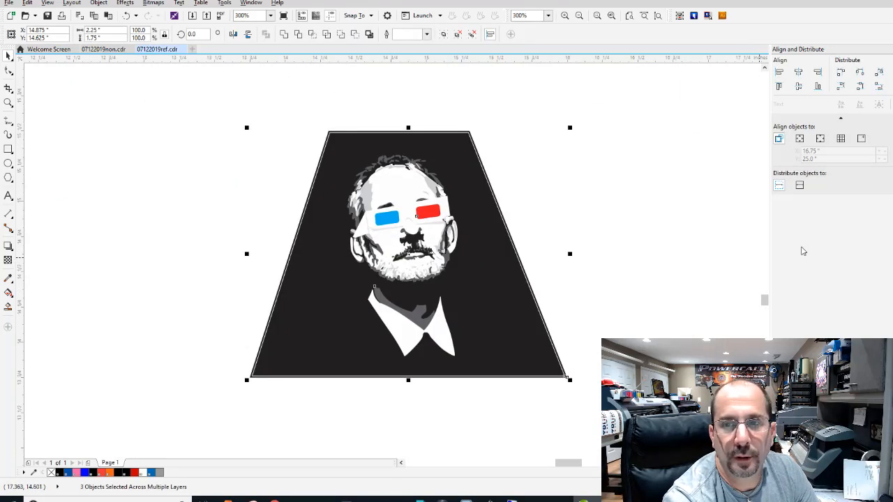
pyautogui.click(892, 209)
pyautogui.moveTo(864, 115); pyautogui.dragTo(839, 142)
pyautogui.hotkey('ctrl', 'u')
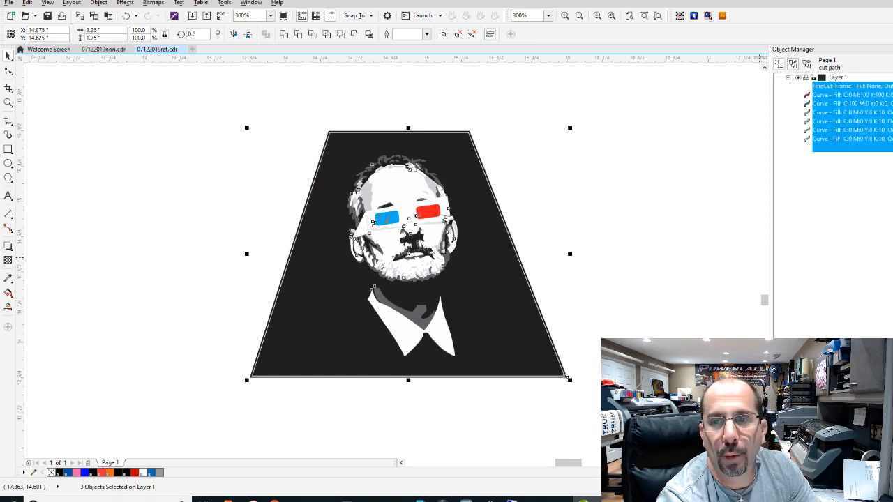
pyautogui.click(833, 95)
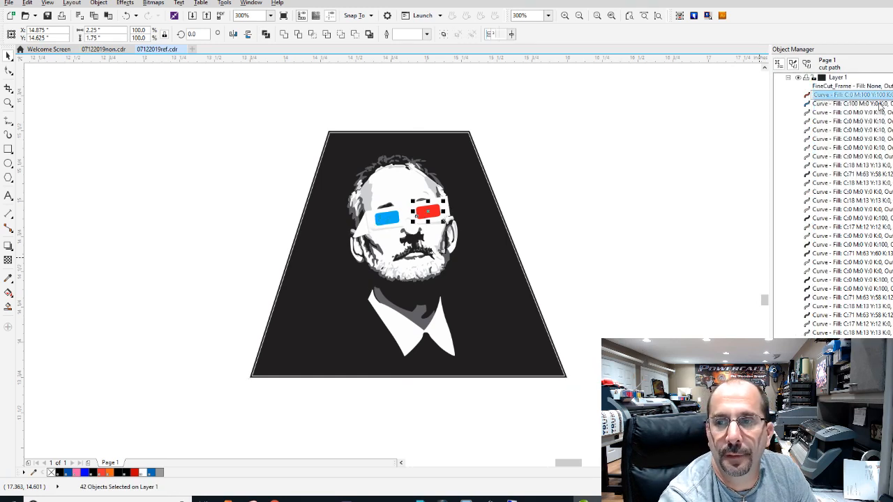
pyautogui.click(834, 104)
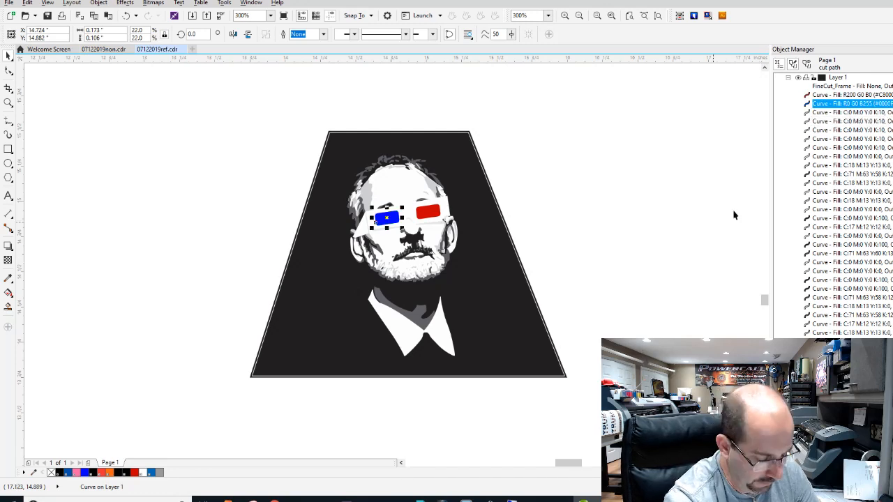
# Separate the FineCut_Frame outline from the trapezoid artwork by moving it beside the decal
pyautogui.scroll(-1, 360, 276)
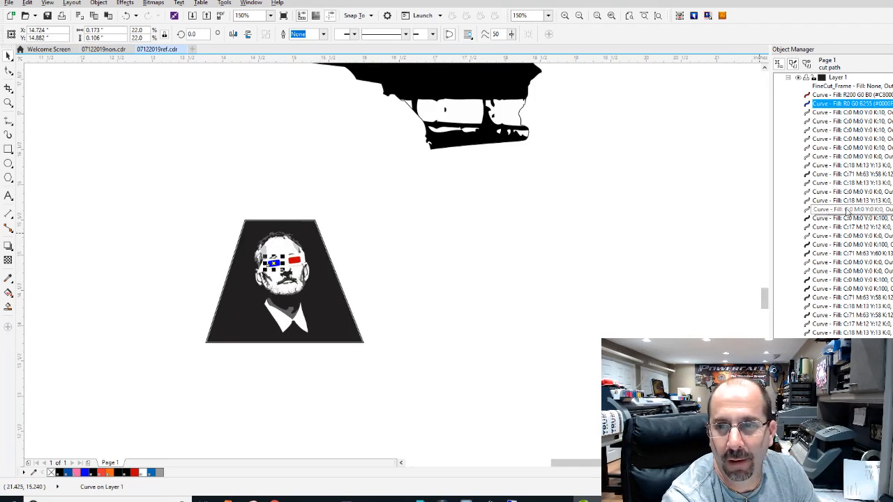
pyautogui.scroll(-7, 803, 258)
pyautogui.moveTo(330, 321); pyautogui.dragTo(418, 337)
pyautogui.hotkey('ctrl', 'z')
pyautogui.moveTo(327, 322); pyautogui.dragTo(452, 322)
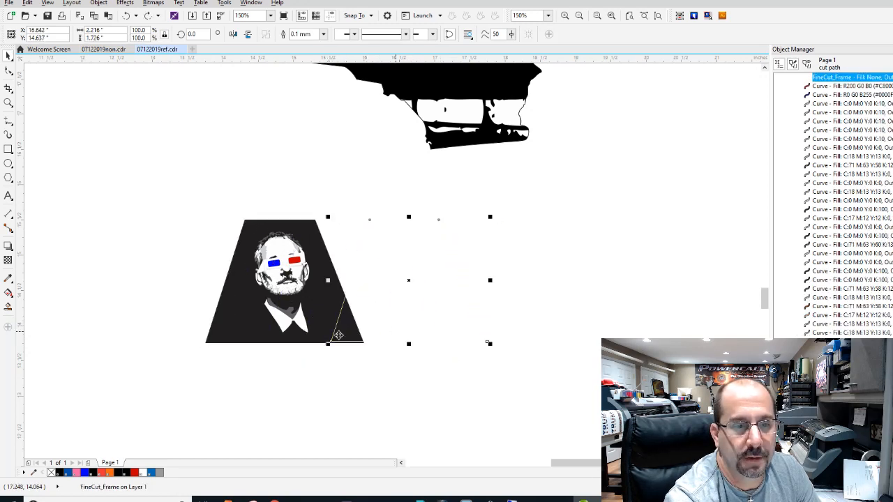
# Fill the trapezoid background with black and group all of the portrait artwork
pyautogui.moveTo(300, 336); pyautogui.dragTo(273, 340)
pyautogui.hotkey('ctrl', 'z')
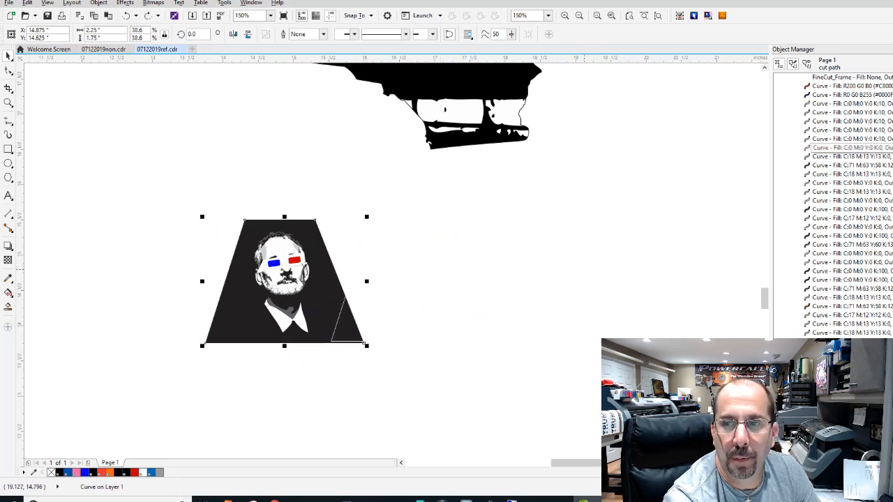
pyautogui.moveTo(135, 191); pyautogui.dragTo(381, 404)
pyautogui.hotkey('ctrl', 'g')
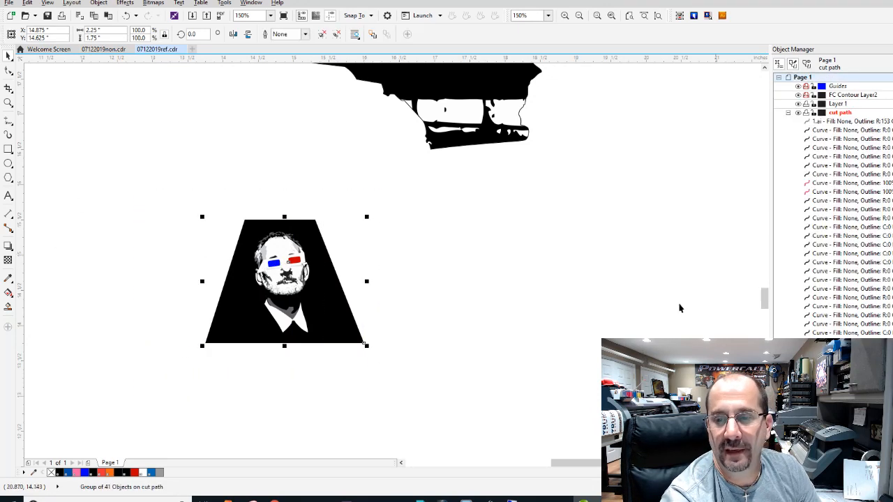
# Align the grouped trapezoid artwork and the FineCut_Frame outline on both horizontal and vertical centers
pyautogui.moveTo(651, 367); pyautogui.dragTo(187, 212)
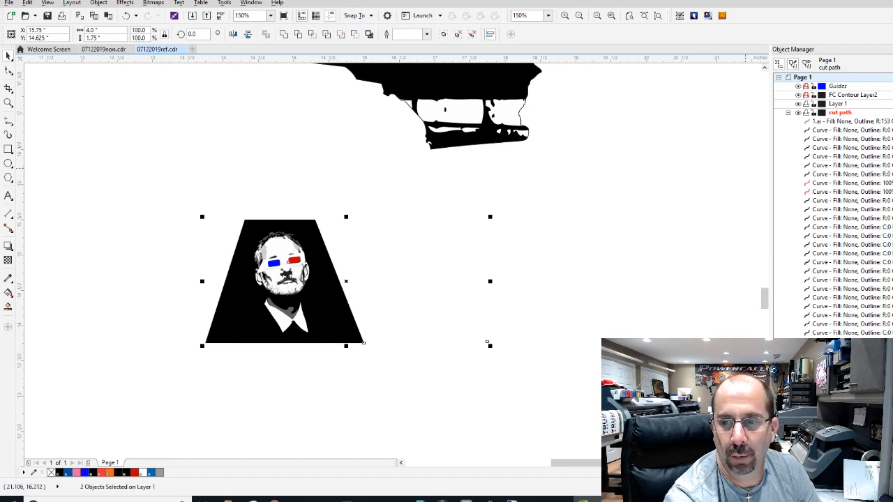
pyautogui.hotkey('ctrl', 'shift', 'a')
pyautogui.click(798, 86)
pyautogui.click(799, 73)
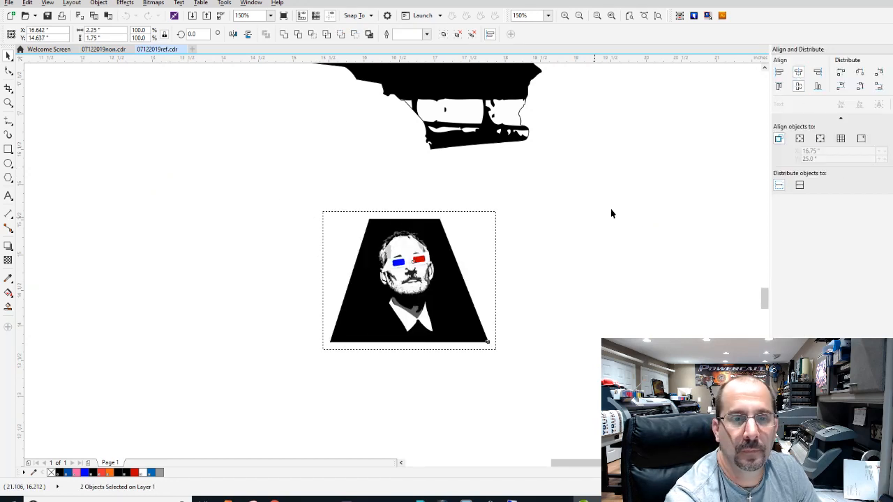
pyautogui.moveTo(578, 363); pyautogui.dragTo(244, 179)
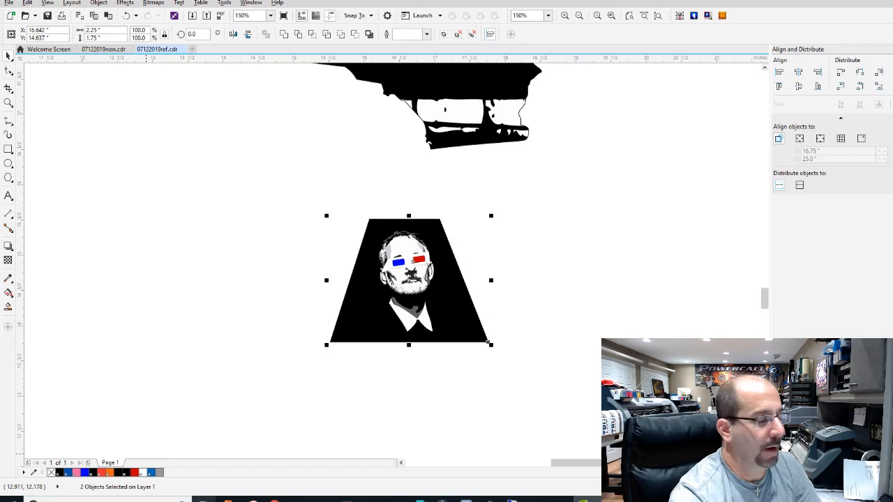
pyautogui.press('super+r')
pyautogui.write('ww')
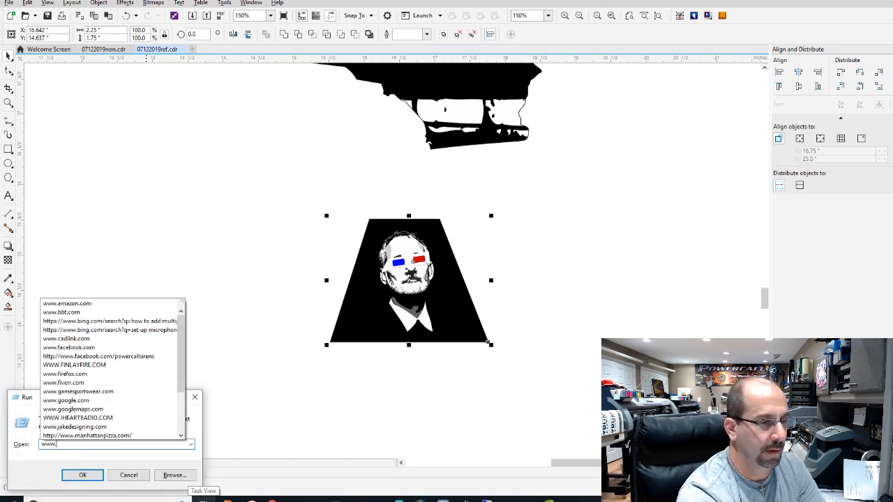
pyautogui.write('w.vhi')
pyautogui.press('BackSpace')
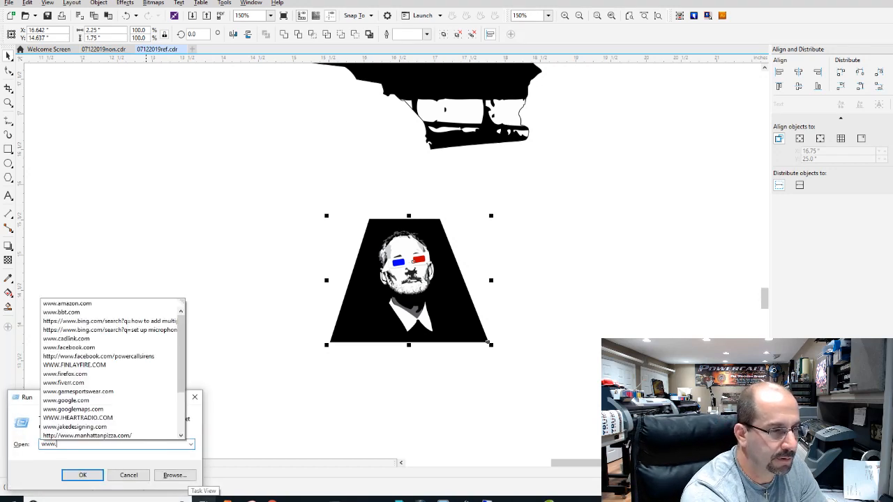
pyautogui.write('google')
pyautogui.press('Down')
pyautogui.press('Return')
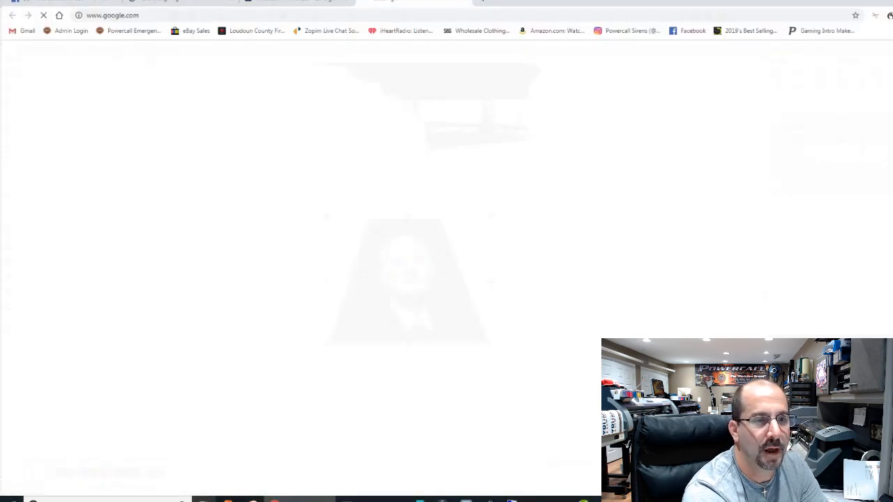
pyautogui.write('the chive')
pyautogui.press('Return')
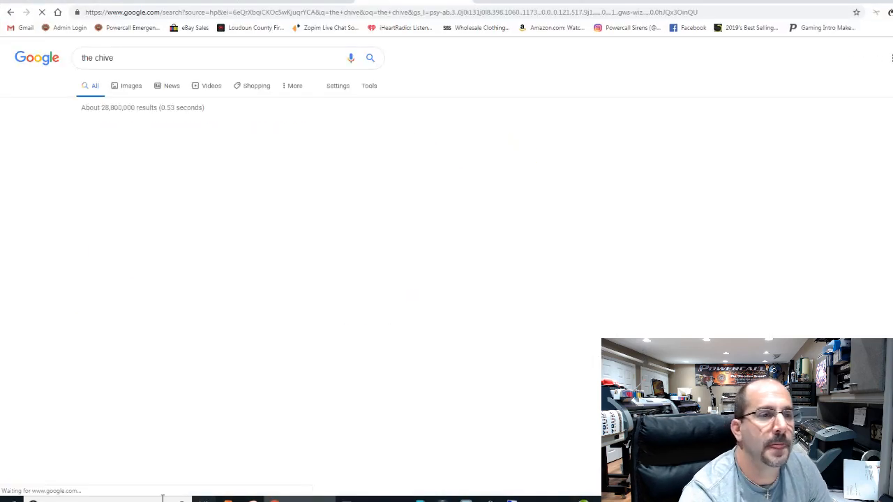
# Look through the front page of The Chive website, and return to the decal layout in CorelDRAW
pyautogui.click(213, 127)
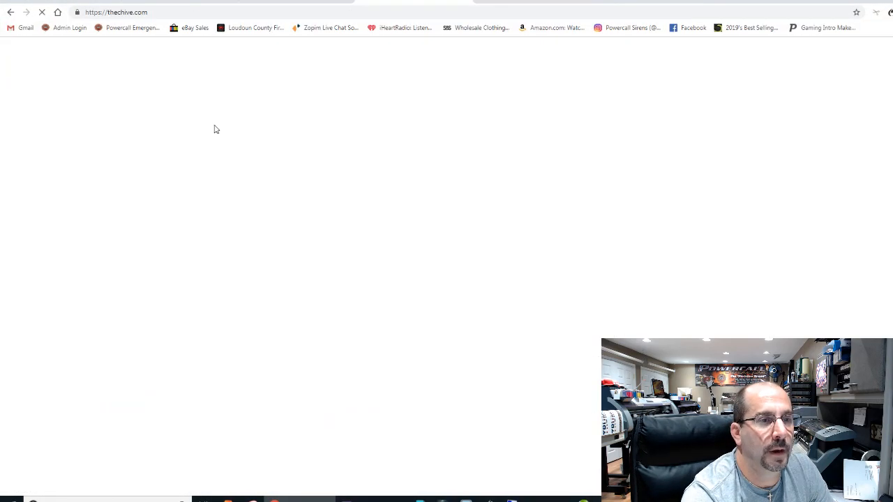
pyautogui.scroll(-7, 417, 157)
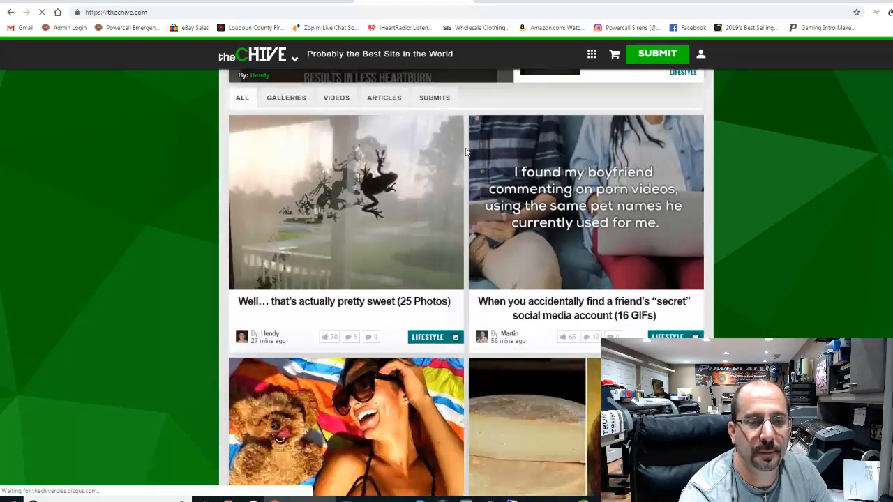
pyautogui.scroll(-10, 466, 152)
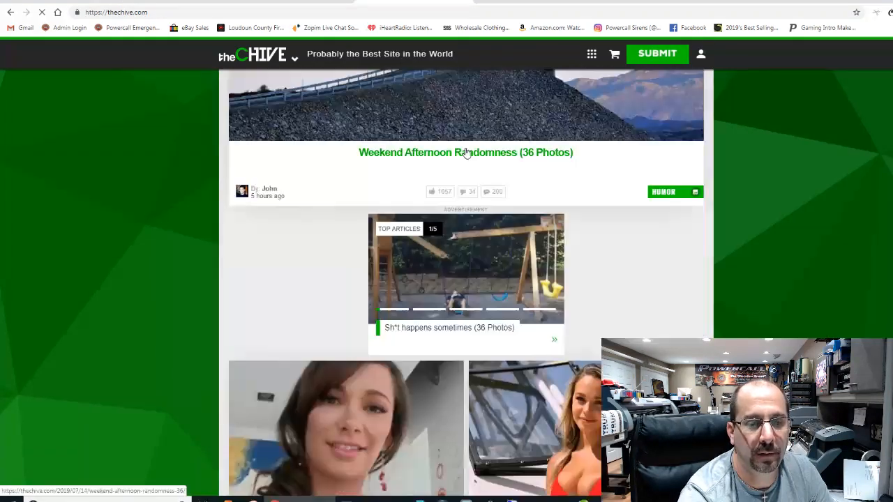
pyautogui.scroll(-2, 466, 148)
pyautogui.scroll(5, 464, 139)
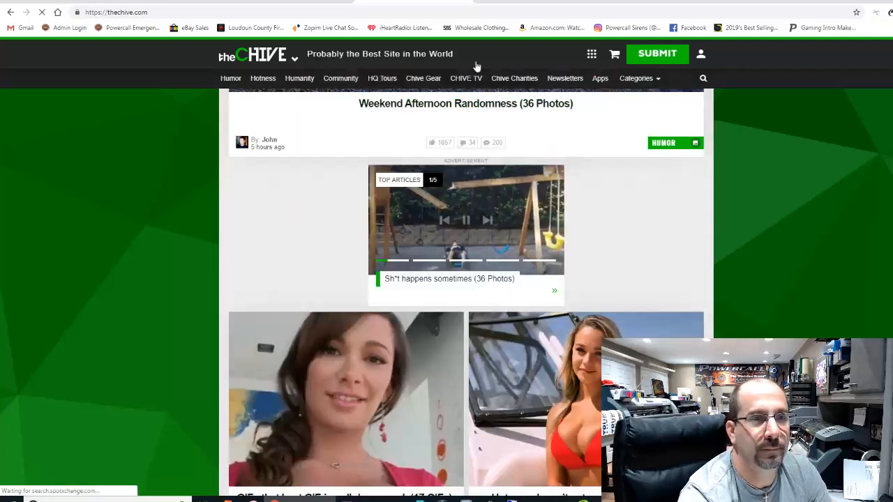
pyautogui.click(300, 2)
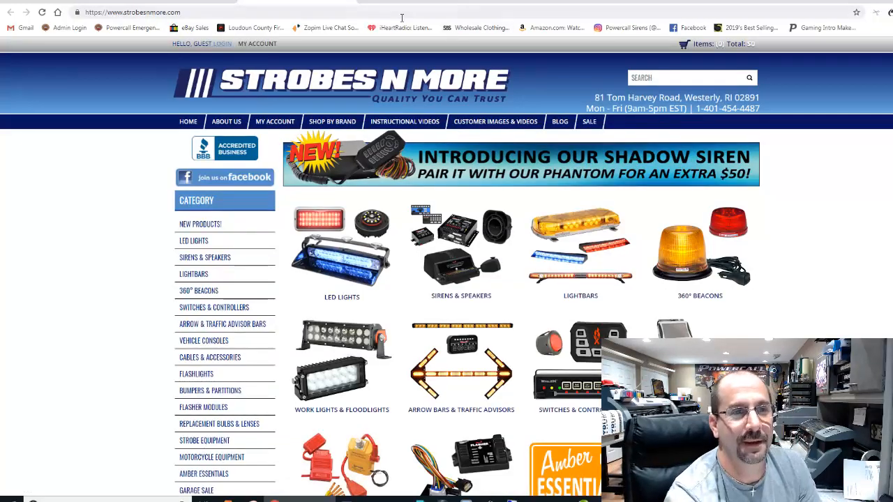
pyautogui.click(370, 2)
pyautogui.click(583, 500)
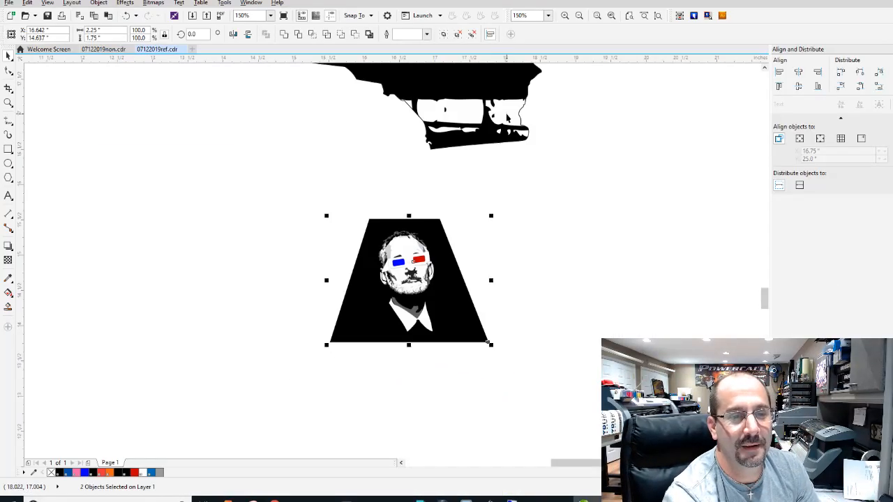
# Delete the old FineCut_Frame outline from the trapezoid decal on Layer 1
pyautogui.click(569, 293)
pyautogui.click(890, 129)
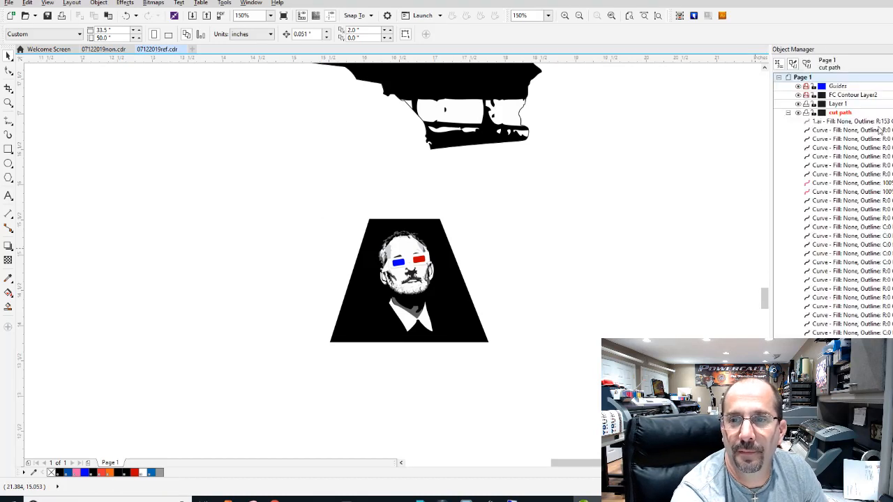
pyautogui.moveTo(604, 402); pyautogui.dragTo(235, 166)
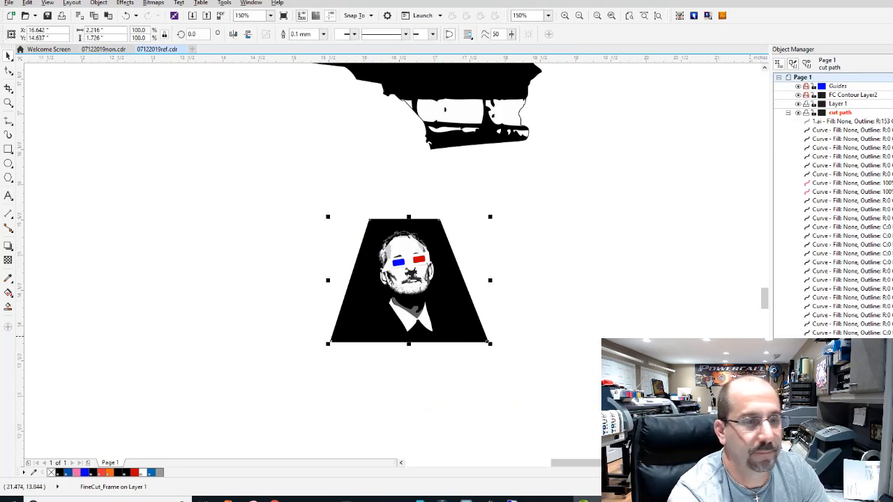
pyautogui.click(497, 411)
# Create a Boundary outline around the grouped trapezoid artwork on the cut path layer and select it together with the artwork
pyautogui.moveTo(610, 406); pyautogui.dragTo(172, 172)
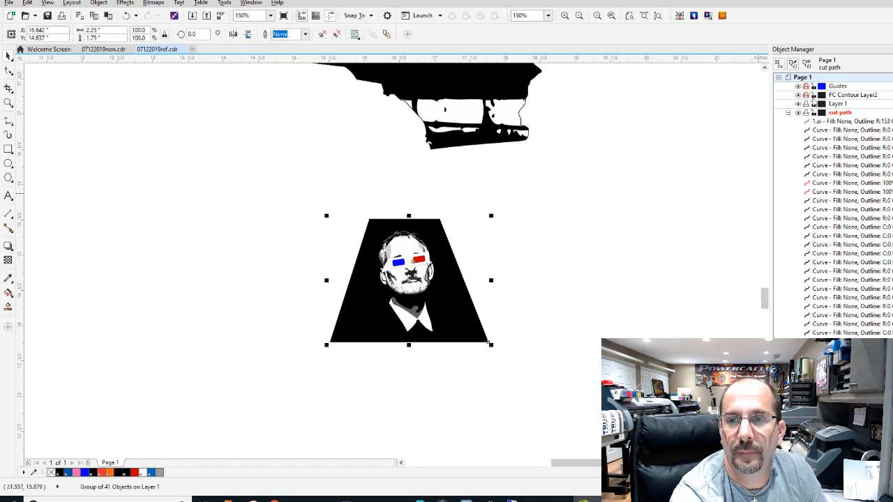
pyautogui.click(98, 3)
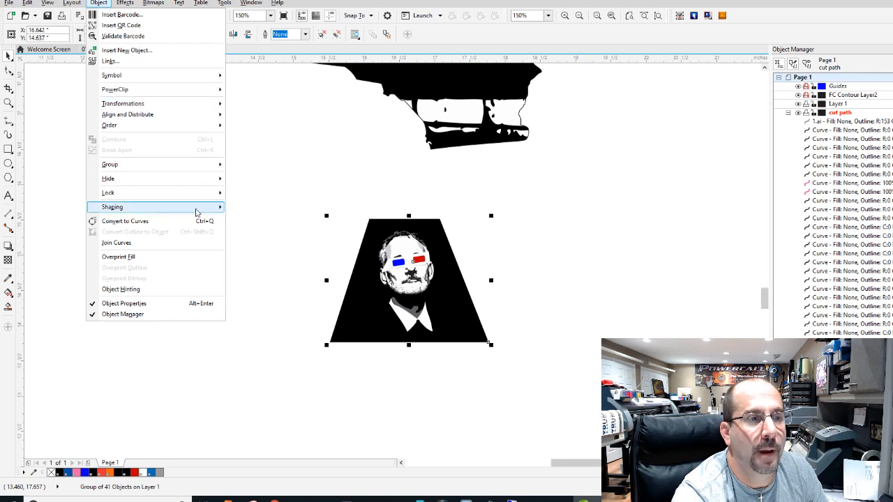
pyautogui.moveTo(196, 208)
pyautogui.click(252, 273)
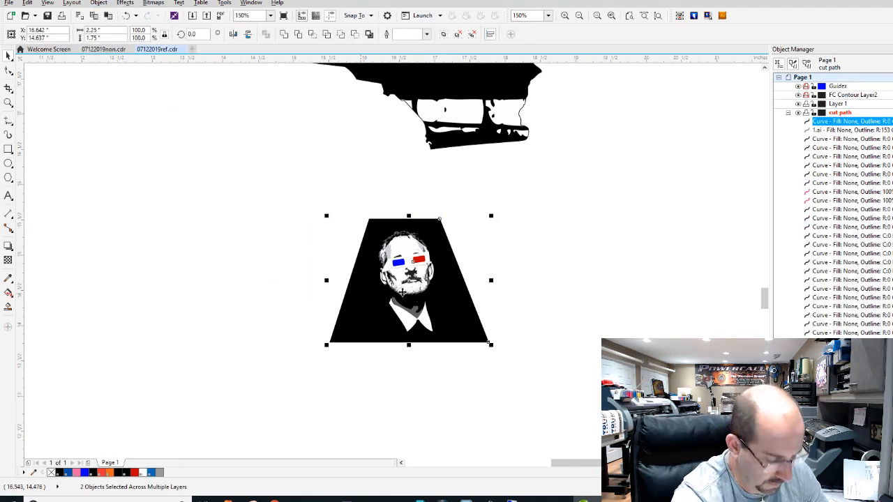
pyautogui.scroll(-5, 408, 272)
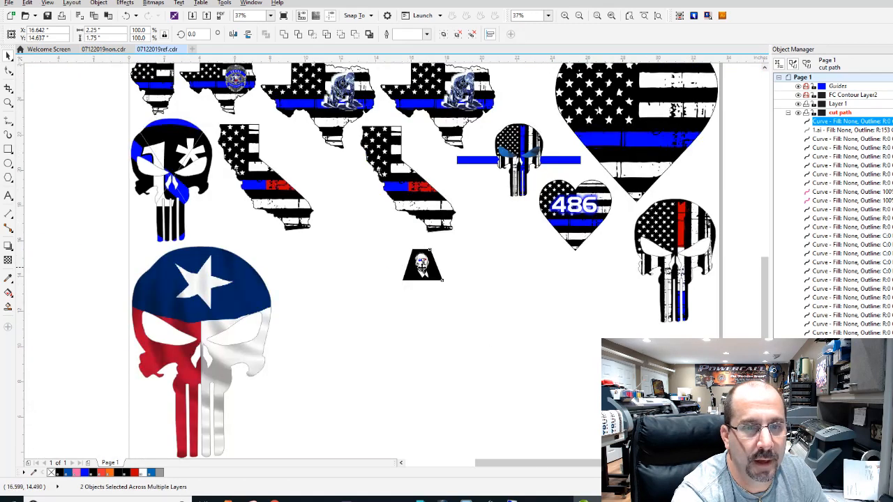
# Move the trapezoid decal with its outline into the gap between the second California decal and the 486 heart, and minimize the Wirecast window
pyautogui.moveTo(492, 209); pyautogui.dragTo(485, 219)
pyautogui.click(515, 314)
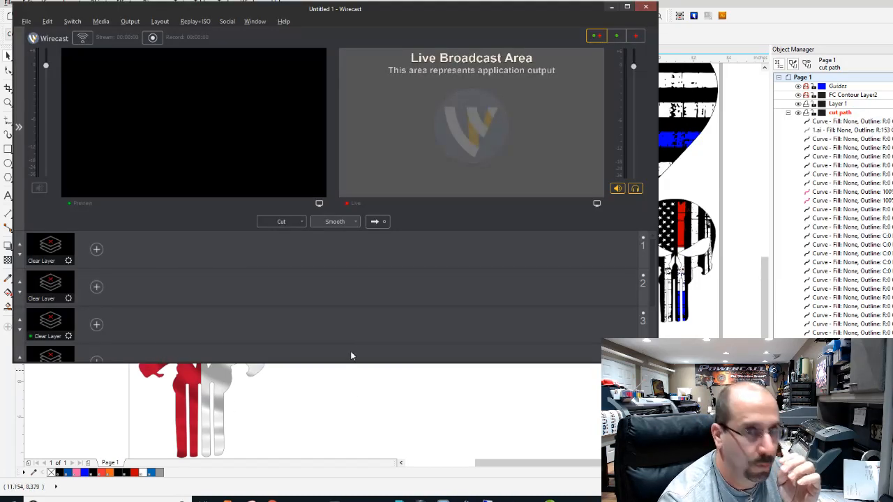
pyautogui.click(607, 7)
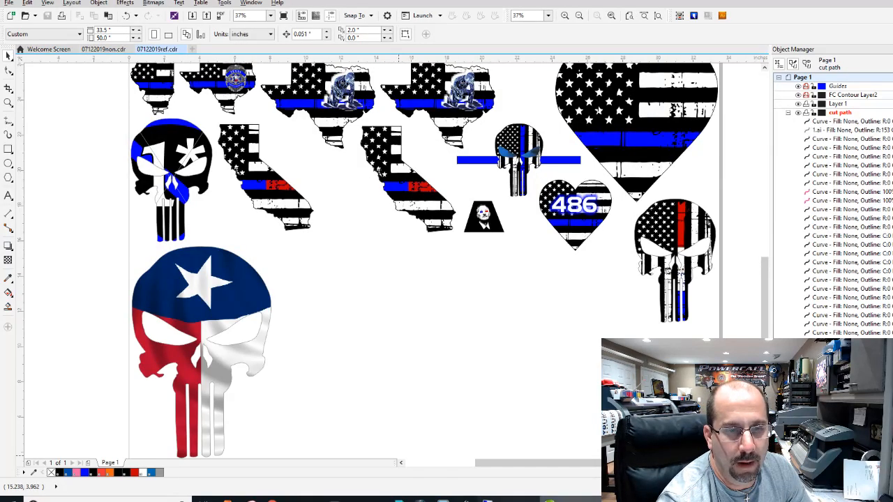
# Create a new document and import the "Backup_of_Cause im the chief.cdr" label from the Labels folder onto its page
pyautogui.click(10, 3)
pyautogui.click(14, 16)
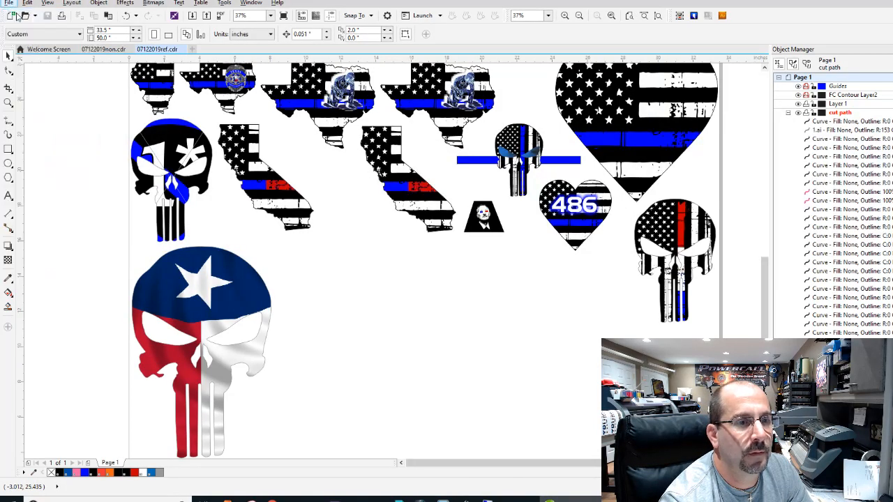
pyautogui.hotkey('ctrl', 'i')
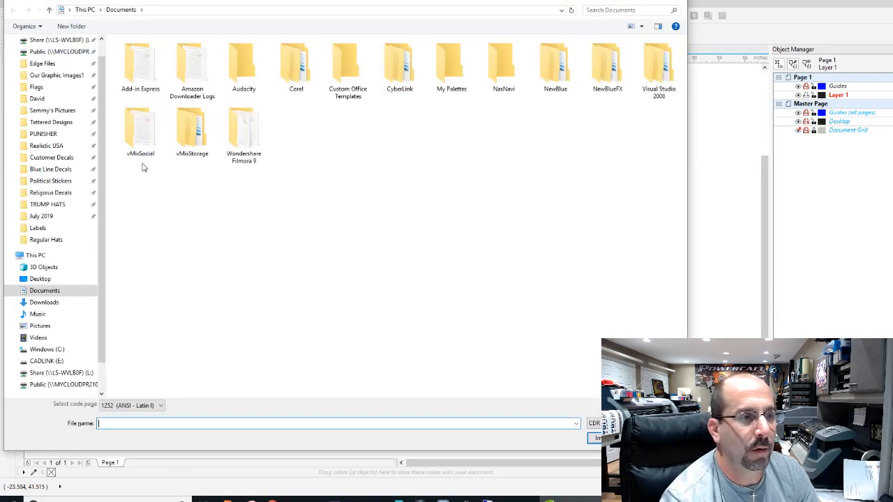
pyautogui.click(39, 228)
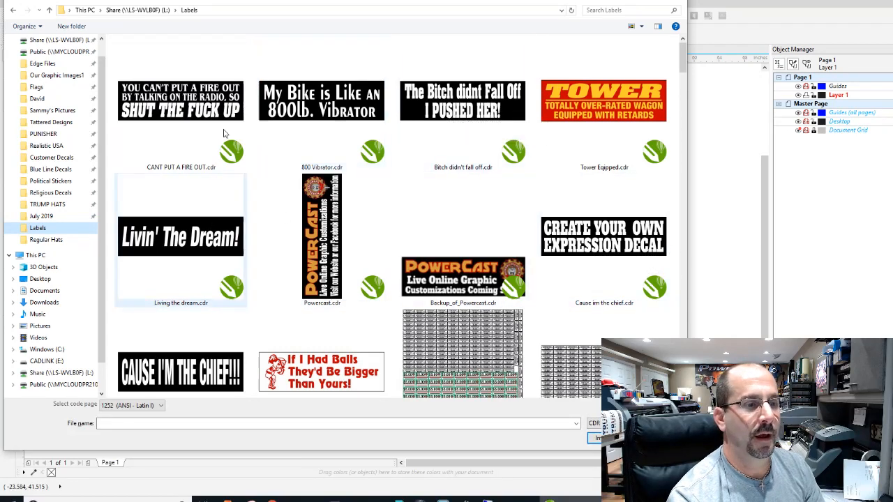
pyautogui.click(220, 375)
pyautogui.doubleClick(217, 371)
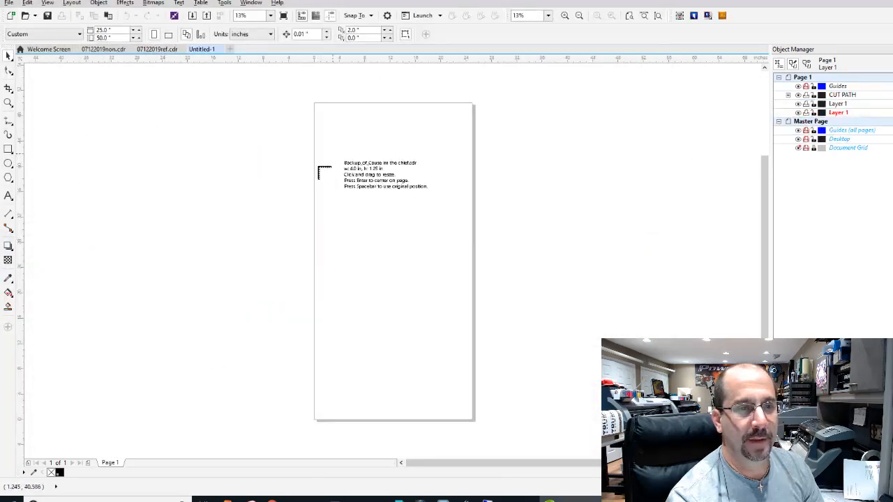
pyautogui.click(350, 138)
pyautogui.scroll(3, 350, 138)
pyautogui.scroll(1, 391, 267)
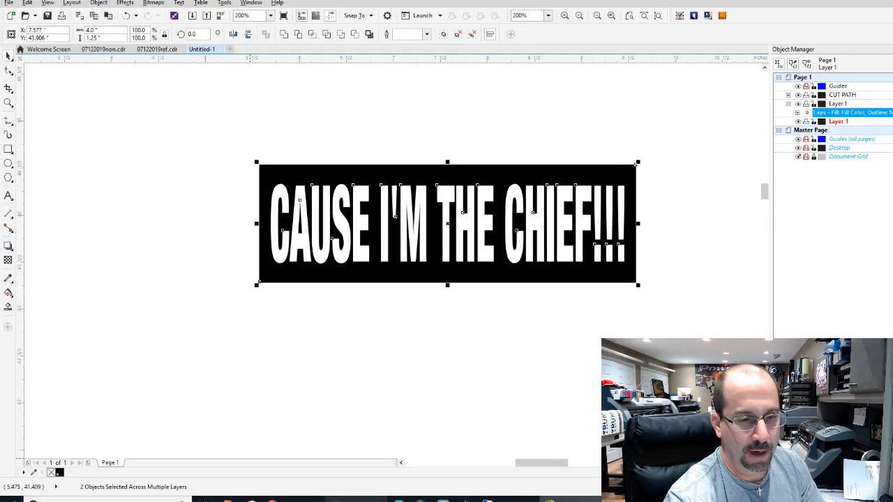
# Switch to the CADlink sign program and import 05032010.CDL from the May 2010 folder inside Customer Decals
pyautogui.click(356, 499)
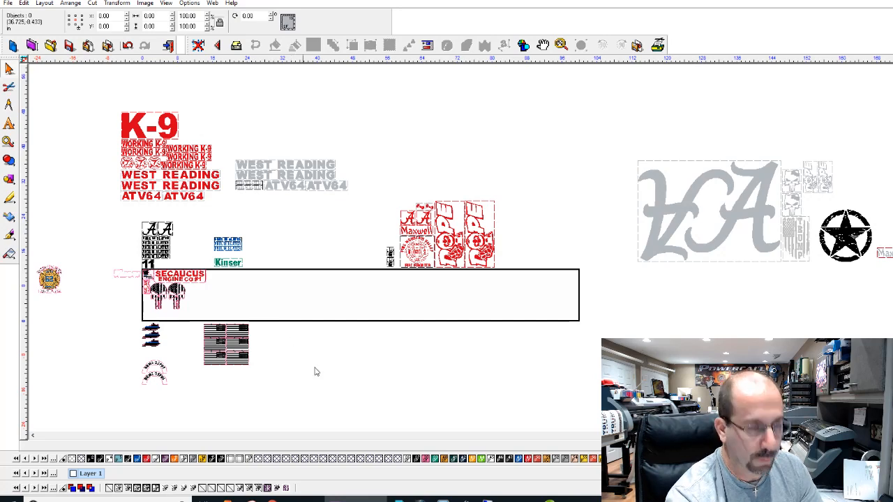
pyautogui.click(88, 46)
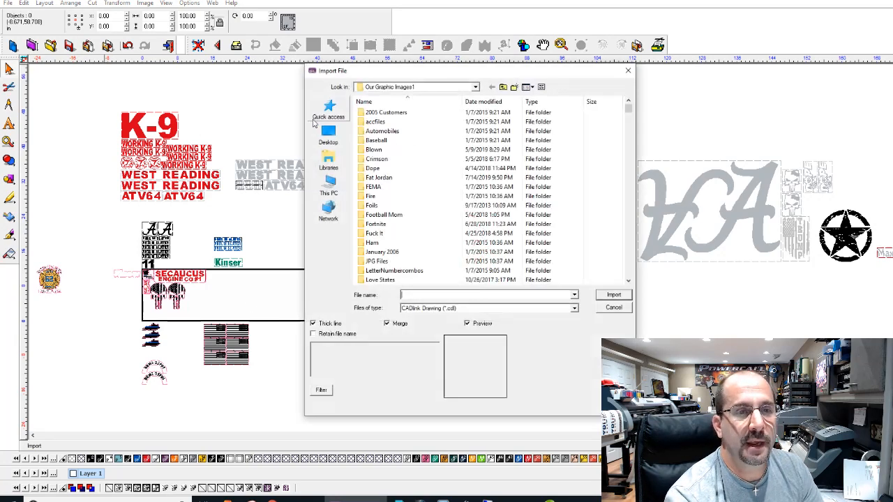
pyautogui.click(328, 110)
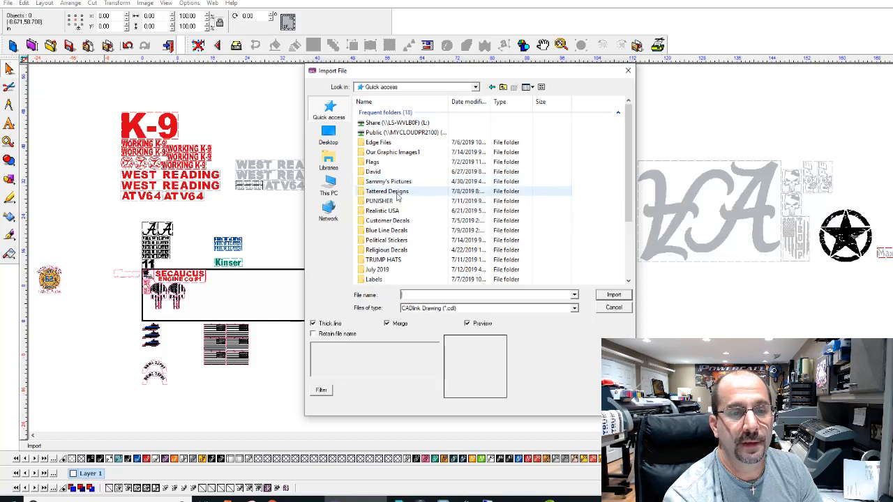
pyautogui.doubleClick(390, 220)
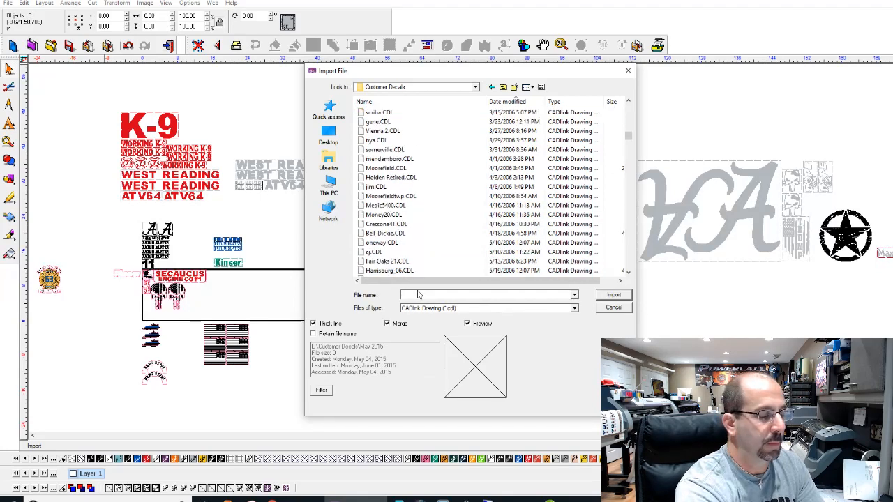
pyautogui.click(416, 294)
pyautogui.write('may 2010')
pyautogui.press('Return')
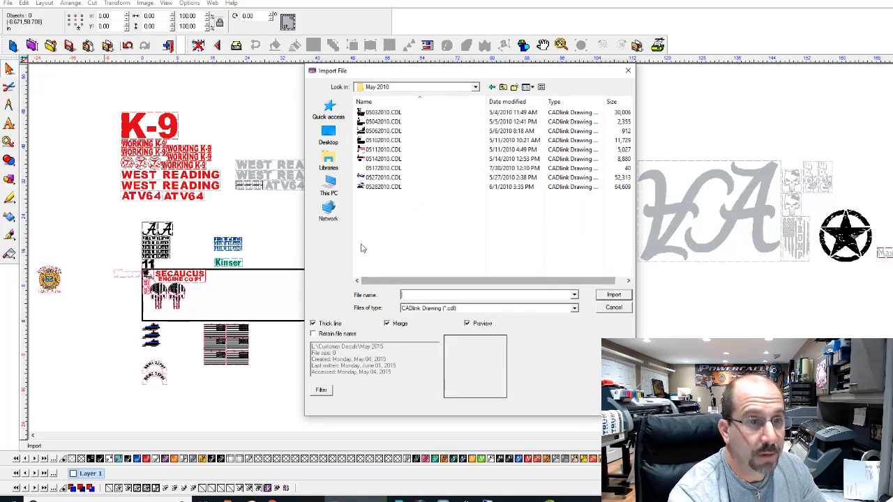
pyautogui.doubleClick(382, 112)
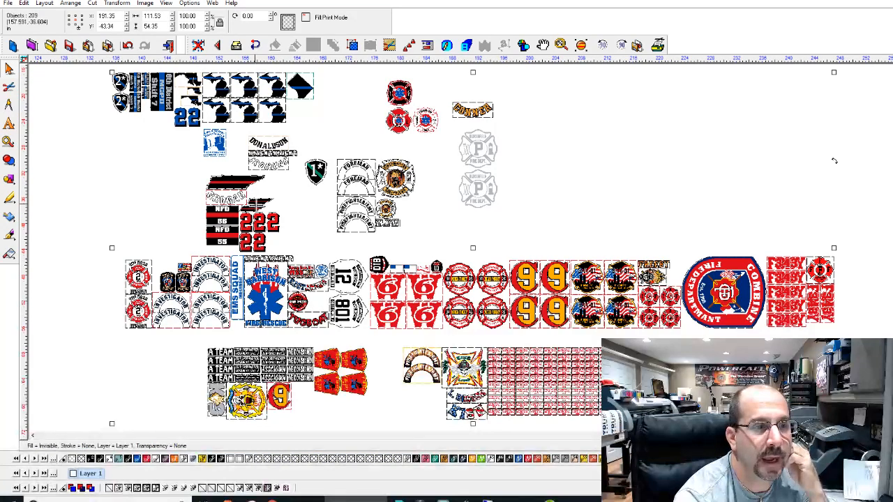
# Copy a single A TEAM label from the imported artwork
pyautogui.scroll(3, 207, 356)
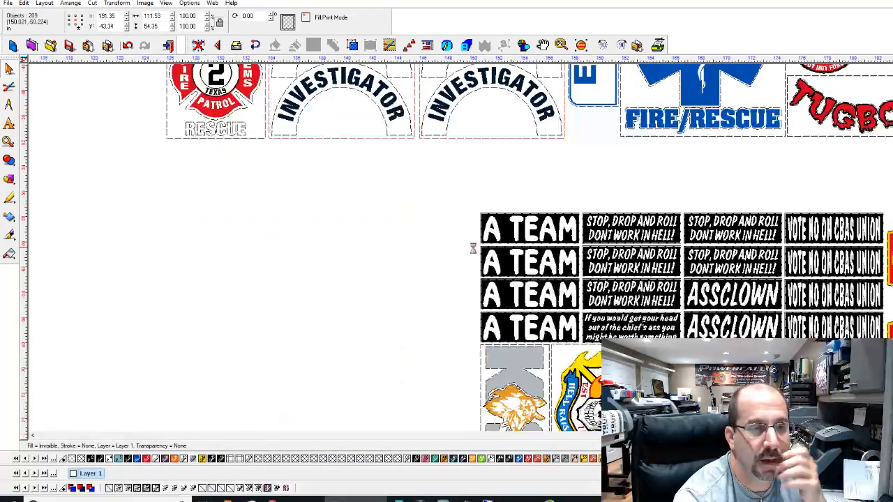
pyautogui.moveTo(432, 163); pyautogui.dragTo(669, 271)
pyautogui.hotkey('ctrl', 'c')
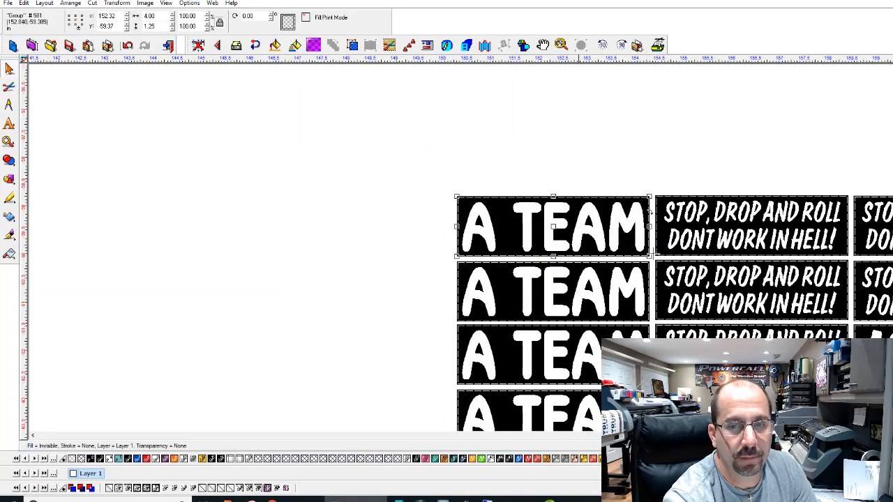
# Undo the import of the old decal artwork and paste the copied A TEAM label below the white cutting area
pyautogui.hotkey('alt', 'Tab')
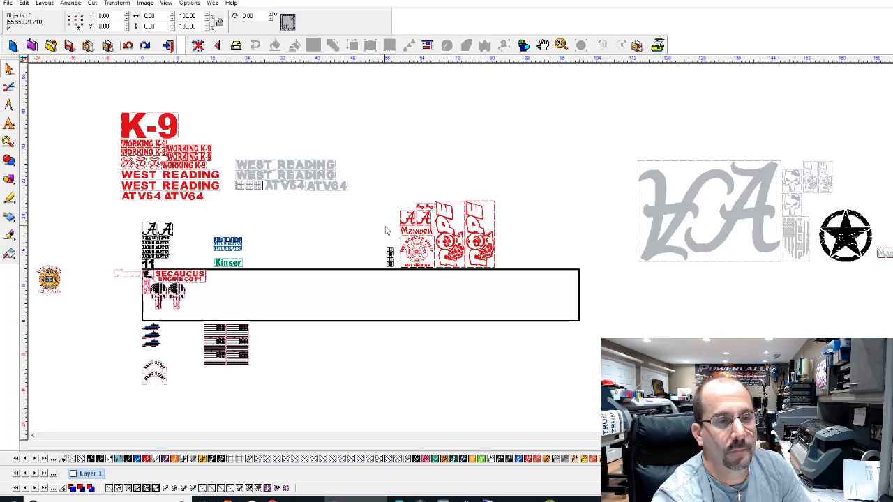
pyautogui.hotkey('ctrl', 'v')
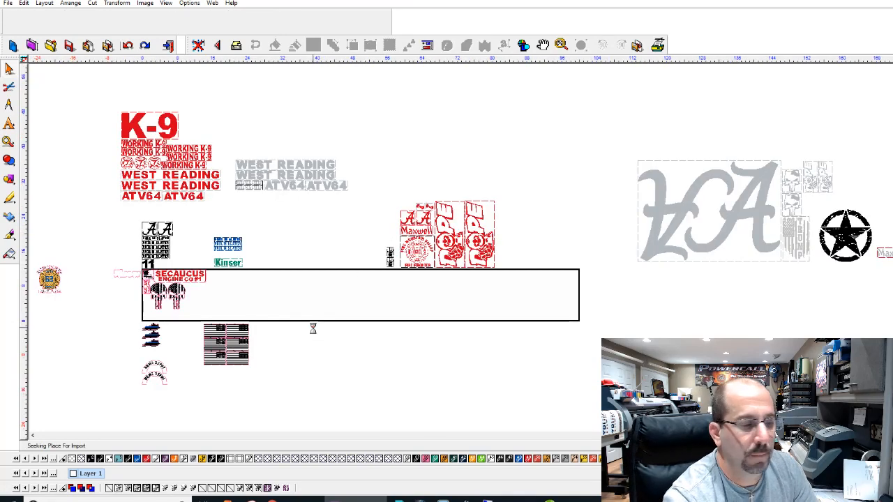
pyautogui.click(314, 329)
pyautogui.press('F5')
pyautogui.scroll(-2, 369, 319)
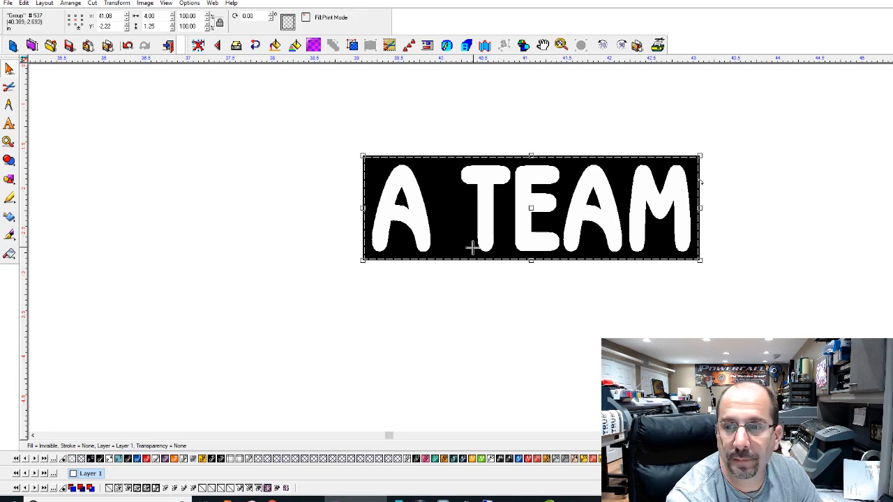
pyautogui.scroll(-2, 472, 248)
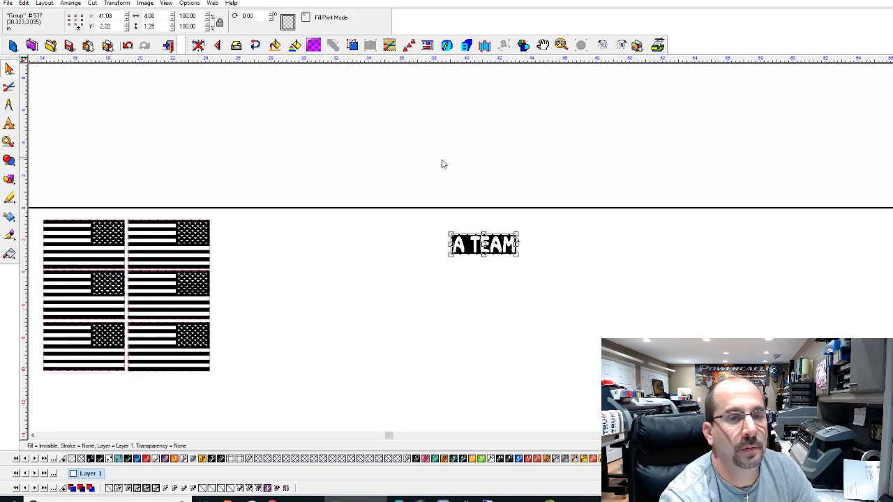
# Export only the selected A TEAM label as a Level 3 EPS over 1.eps in the Documents folder
pyautogui.click(637, 45)
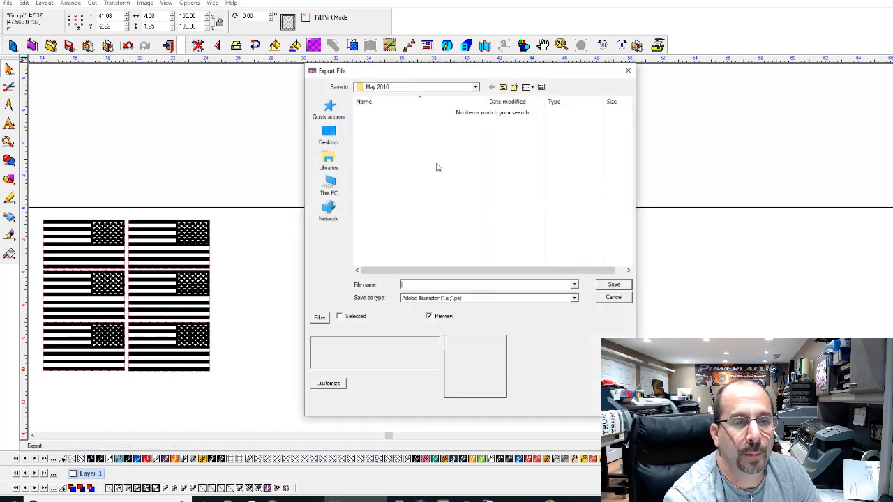
pyautogui.click(328, 162)
pyautogui.doubleClick(378, 111)
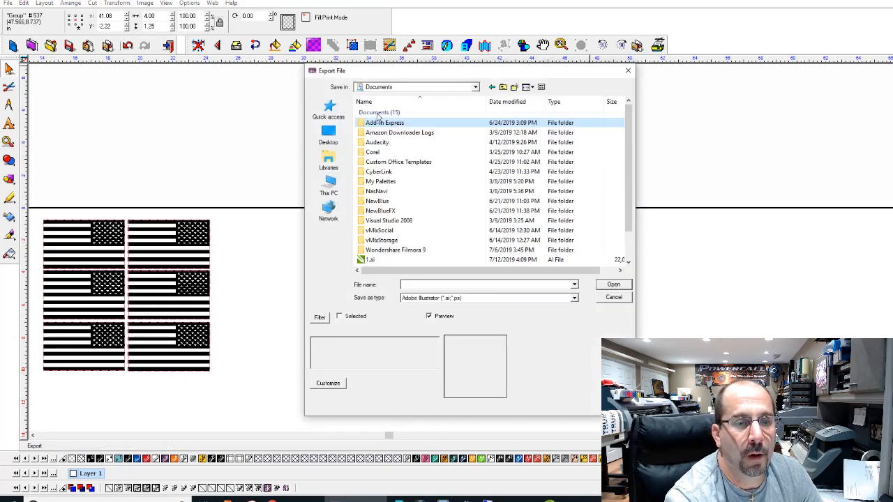
pyautogui.click(360, 316)
pyautogui.click(418, 297)
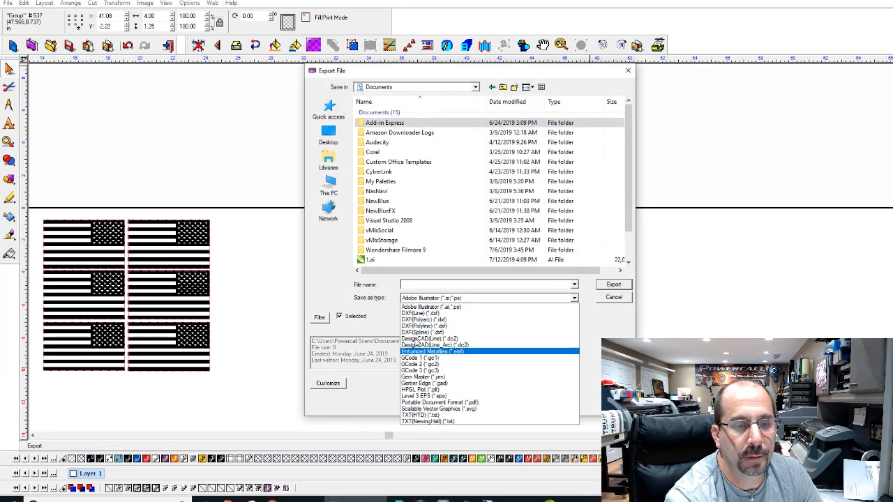
pyautogui.click(427, 395)
pyautogui.doubleClick(382, 260)
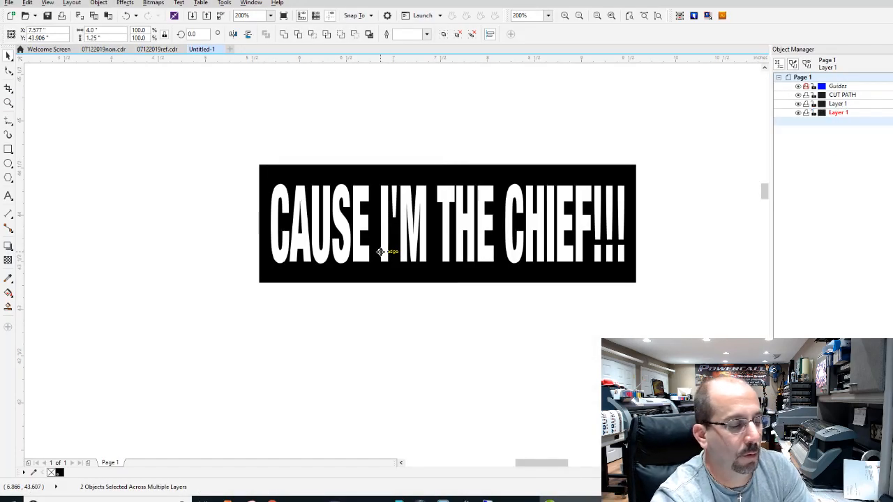
# Return to the new CorelDRAW document, delete the "Cause I'm the Chief" label and import 1.eps from Documents with all file formats listed
pyautogui.press('Delete')
pyautogui.hotkey('ctrl', 'i')
pyautogui.click(56, 291)
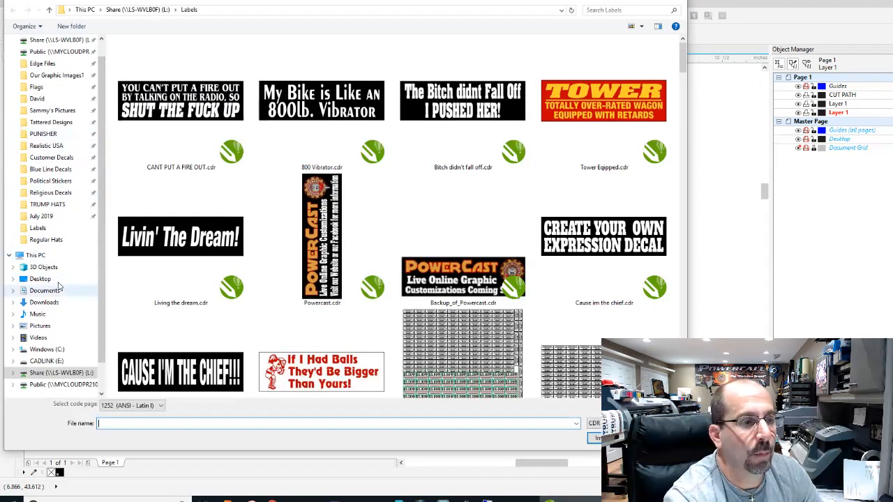
pyautogui.click(593, 423)
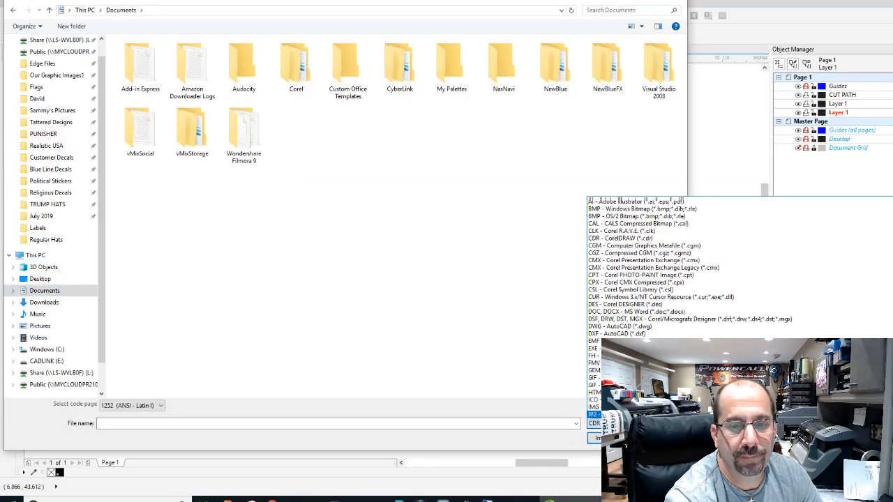
pyautogui.scroll(3, 614, 265)
pyautogui.click(614, 245)
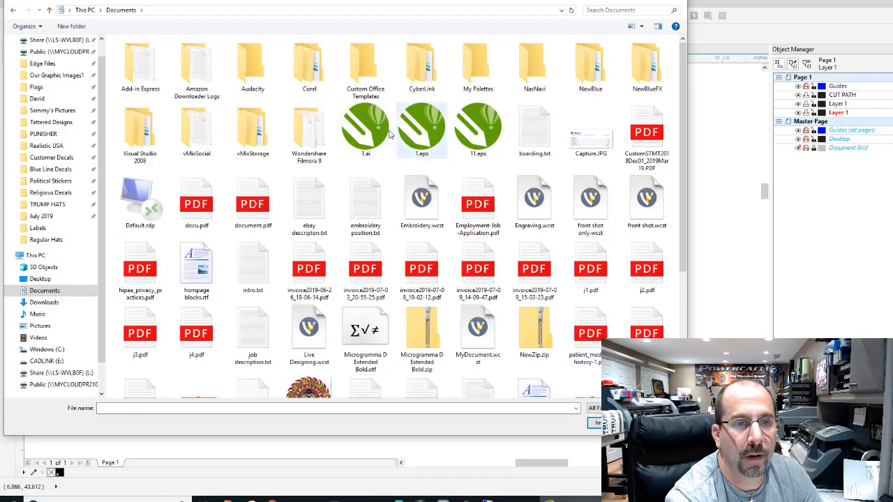
pyautogui.doubleClick(417, 133)
pyautogui.press('Return')
pyautogui.click(304, 133)
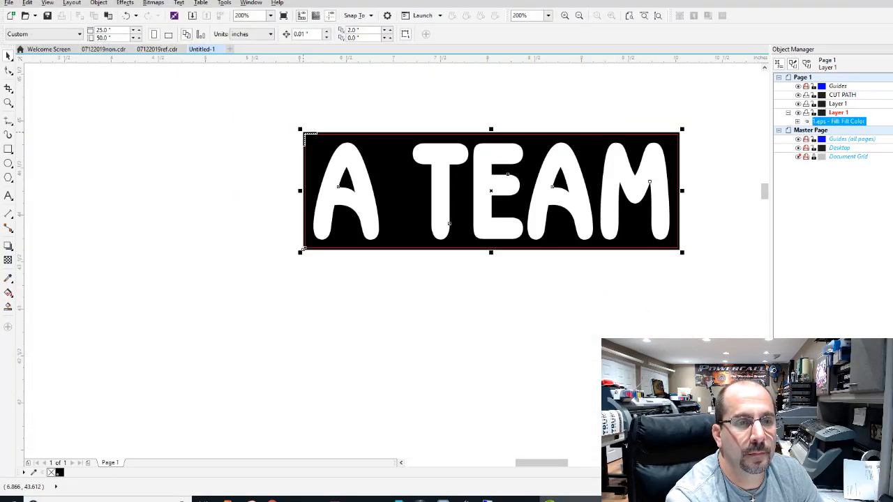
# Ungroup the imported A TEAM label and delete its thin red inner outline
pyautogui.hotkey('ctrl', 'u')
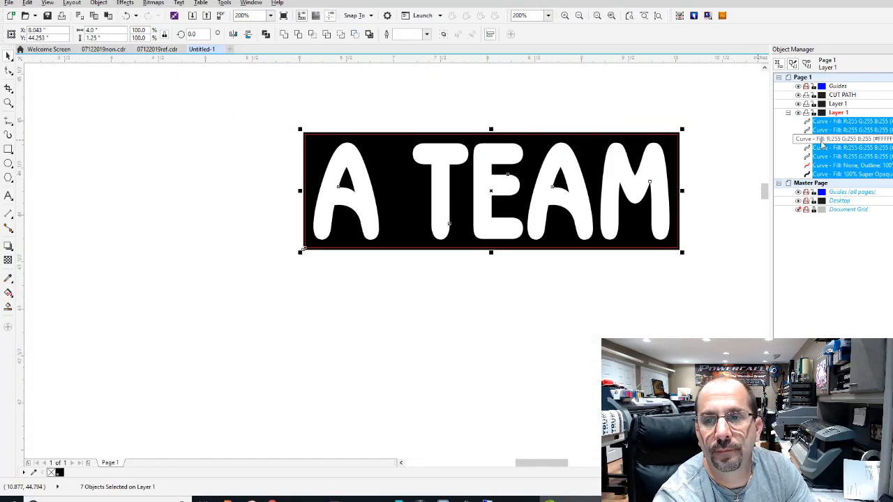
pyautogui.click(828, 166)
pyautogui.press('Delete')
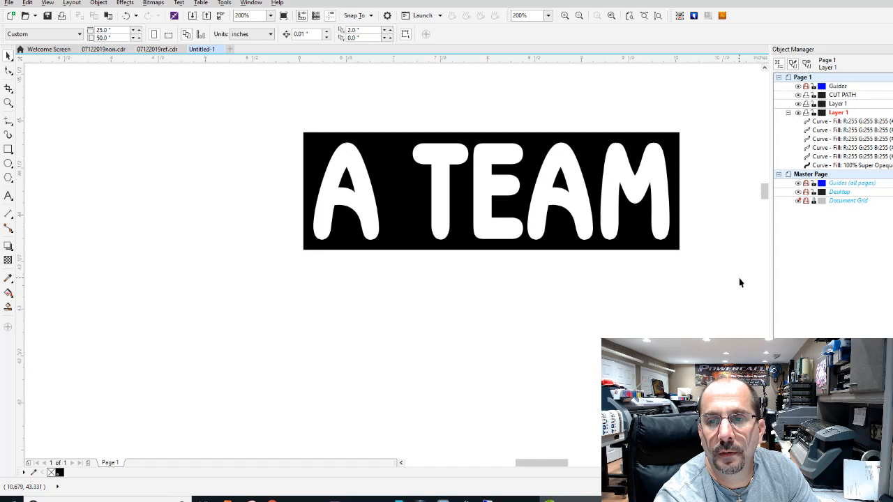
# Fill the A TEAM background rectangle with black (#000000) and group it with the five white letters
pyautogui.click(843, 166)
pyautogui.moveTo(744, 289); pyautogui.dragTo(279, 111)
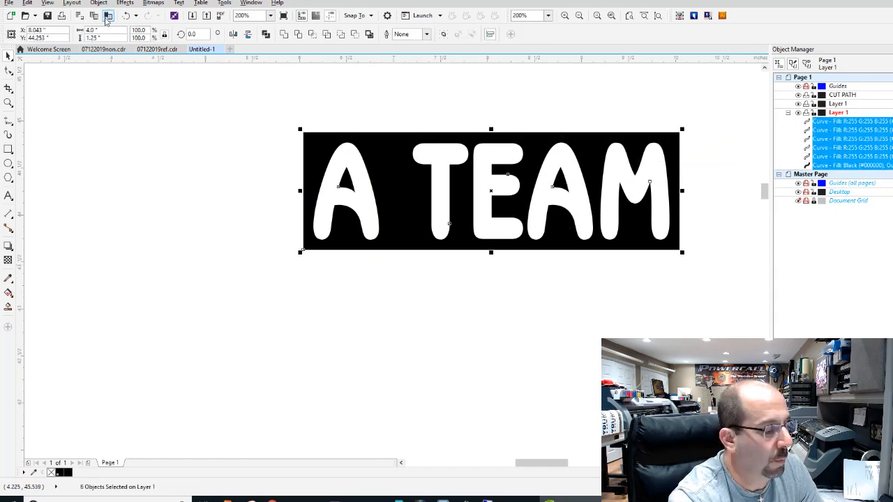
pyautogui.hotkey('ctrl', 'g')
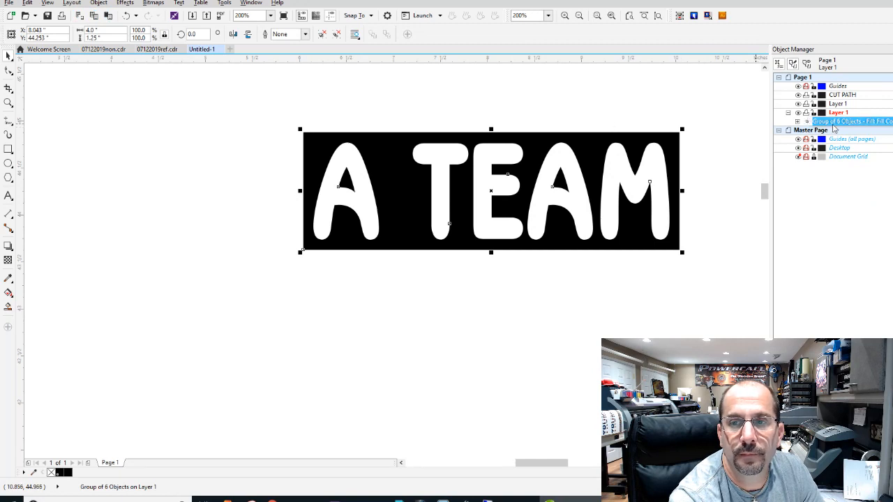
# Delete the empty duplicate Layer 1 and select the grouped A TEAM label
pyautogui.click(838, 104)
pyautogui.press('Delete')
pyautogui.click(443, 164)
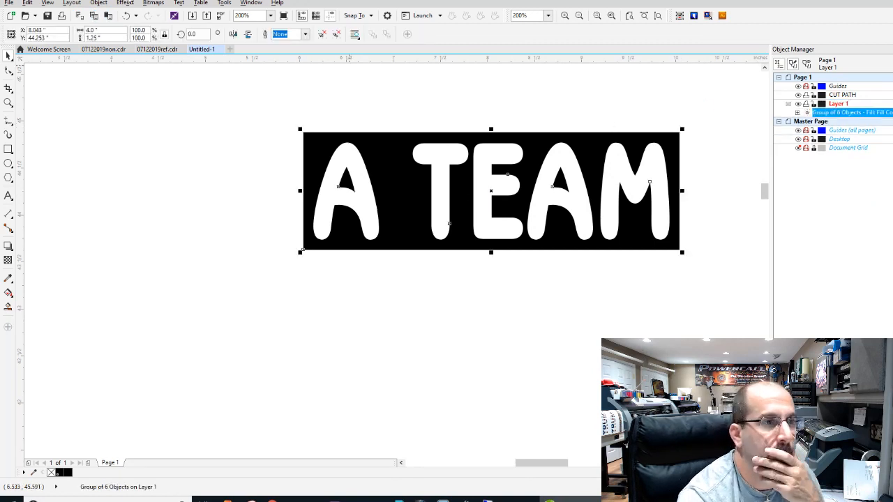
# Create a Boundary outline around the grouped A TEAM label
pyautogui.click(99, 3)
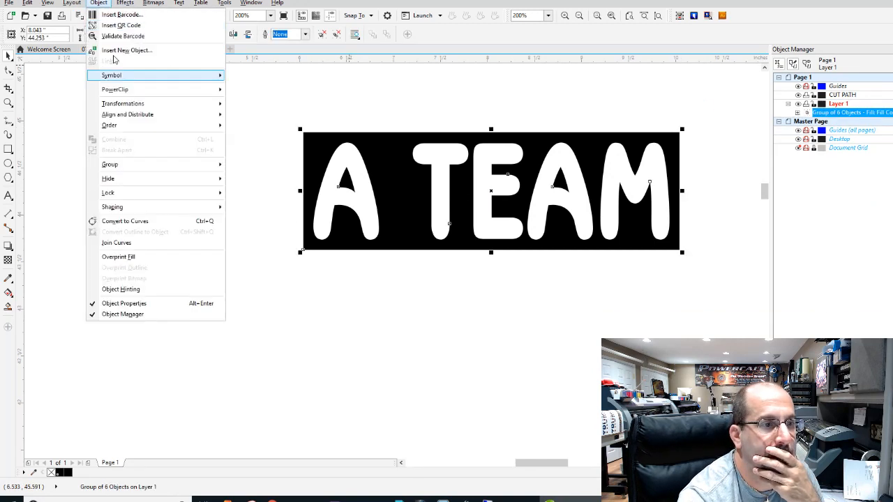
pyautogui.moveTo(172, 207)
pyautogui.click(259, 275)
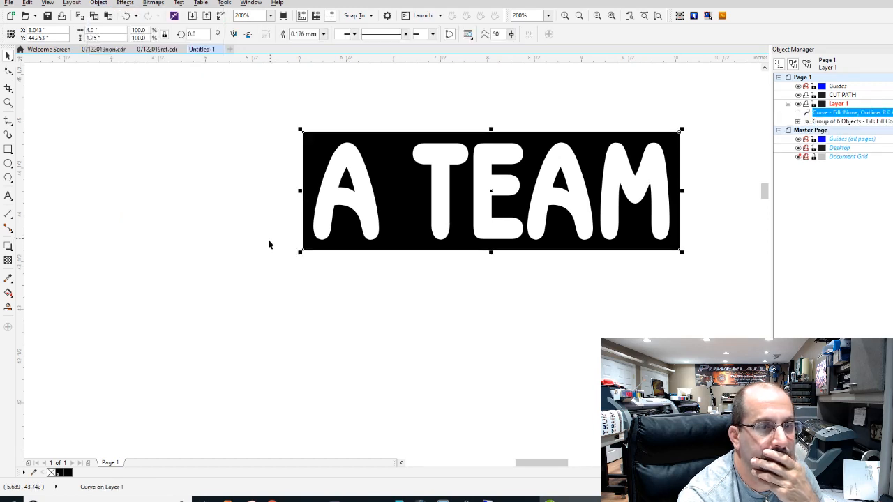
# Select the A TEAM label with its outline and move both into the page's upper-left corner, centred at about X 2.24, Y 49.06 inches
pyautogui.scroll(-1, 270, 241)
pyautogui.moveTo(363, 192); pyautogui.dragTo(632, 345)
pyautogui.scroll(-1, 631, 346)
pyautogui.moveTo(368, 213); pyautogui.dragTo(230, 104)
pyautogui.scroll(1, 224, 96)
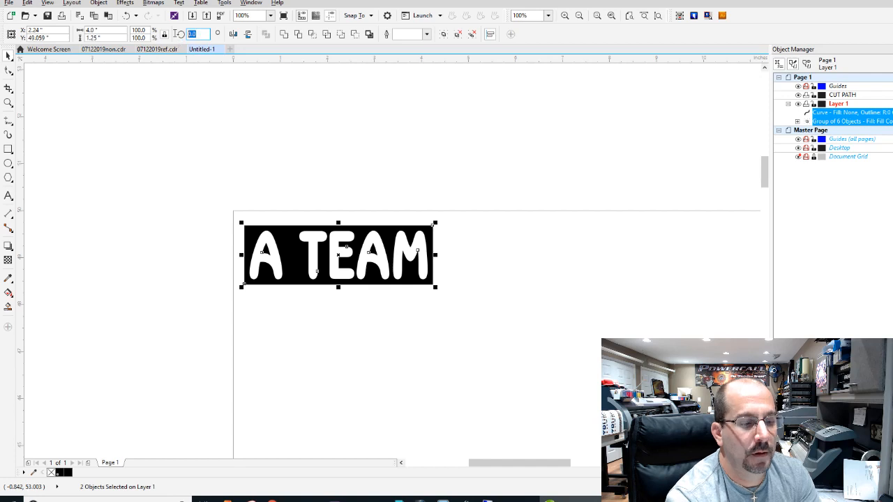
# Rotate the A TEAM label with its outline to 90 degrees and fit it into the page's upper-left corner, centred at about X 0.68, Y 47.96 inches
pyautogui.press('Return')
pyautogui.moveTo(332, 256); pyautogui.dragTo(259, 305)
pyautogui.press('Down')
pyautogui.press('Down')
pyautogui.press('Left')
pyautogui.press('Left')
pyautogui.press('Left')
pyautogui.press('Left')
pyautogui.press('Left')
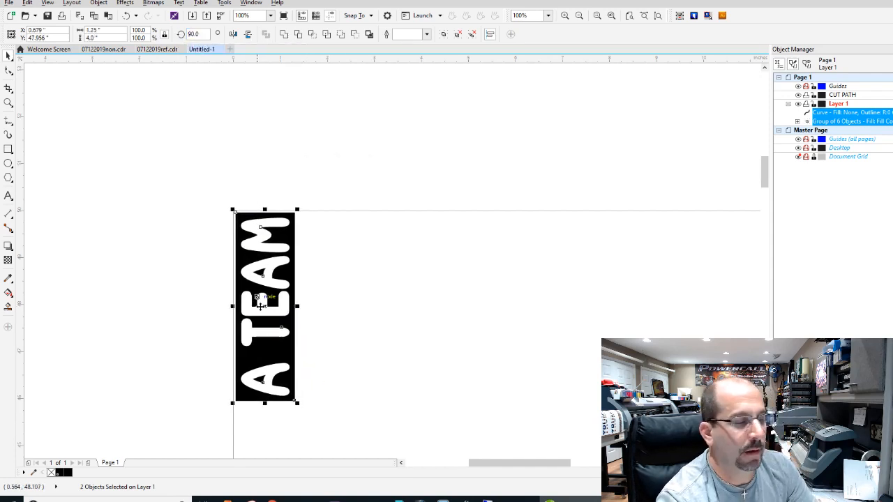
# Duplicate the rotated A TEAM label with its outline and place the copy directly beside the original, leaving only a narrow gap
pyautogui.press('KP_Add')
pyautogui.hotkey('shift', 'Right')
pyautogui.press('Left')
pyautogui.press('Left')
pyautogui.press('Left')
pyautogui.press('Left')
pyautogui.press('Left')
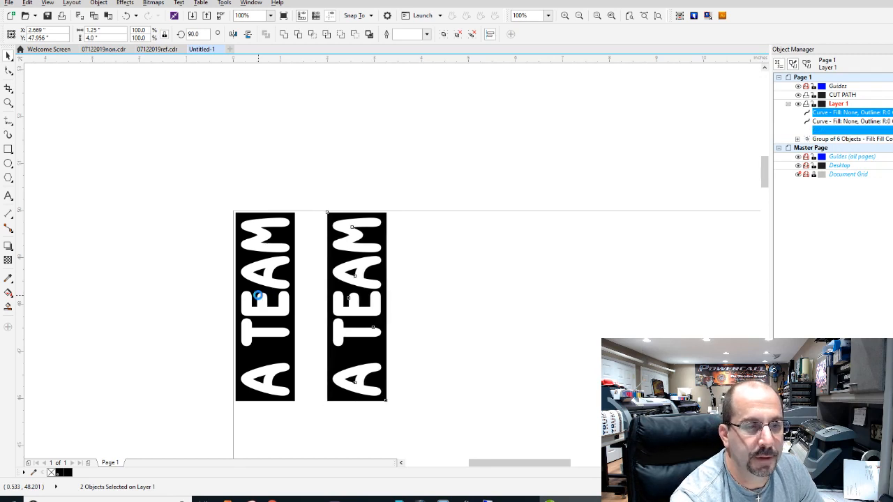
pyautogui.press('Left')
pyautogui.press('Left')
pyautogui.press('Left')
pyautogui.press('Left')
pyautogui.press('Left')
pyautogui.press('Left')
pyautogui.press('Left')
pyautogui.press('Left')
pyautogui.press('Left')
pyautogui.press('Left')
pyautogui.press('Left')
pyautogui.press('Left')
pyautogui.press('Left')
pyautogui.press('Left')
pyautogui.press('Left')
pyautogui.press('Left')
pyautogui.press('Left')
pyautogui.press('Left')
pyautogui.press('Left')
pyautogui.press('Left')
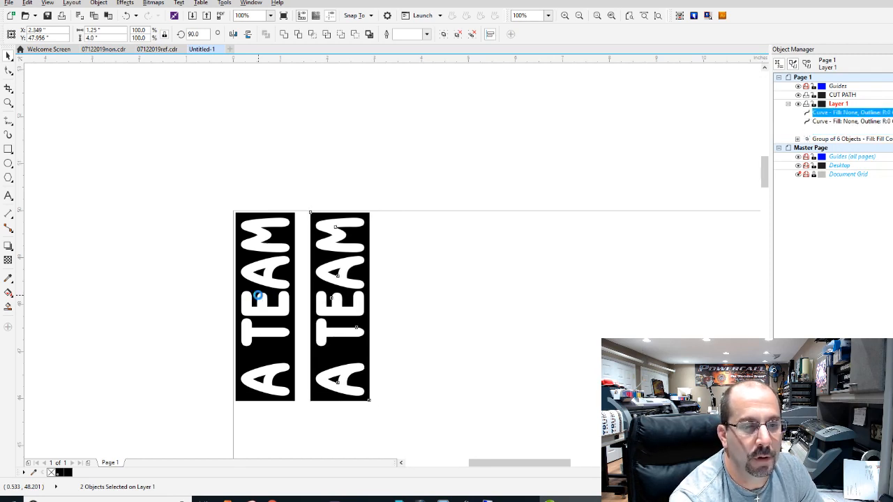
# Repeat the duplication three times at the same spacing to complete a row of five A TEAM labels, and select all objects
pyautogui.hotkey('ctrl', 'd')
pyautogui.hotkey('ctrl', 'd')
pyautogui.hotkey('ctrl', 'd')
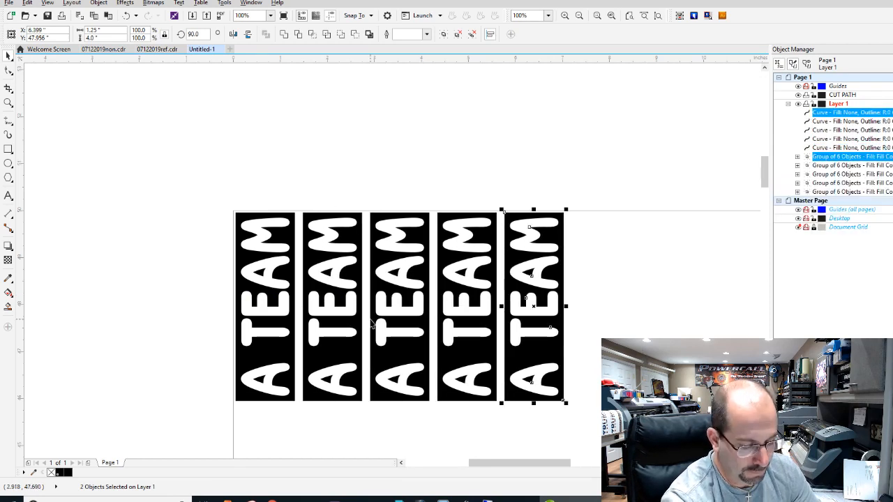
pyautogui.scroll(-1, 427, 244)
pyautogui.click(456, 148)
pyautogui.hotkey('ctrl', 'a')
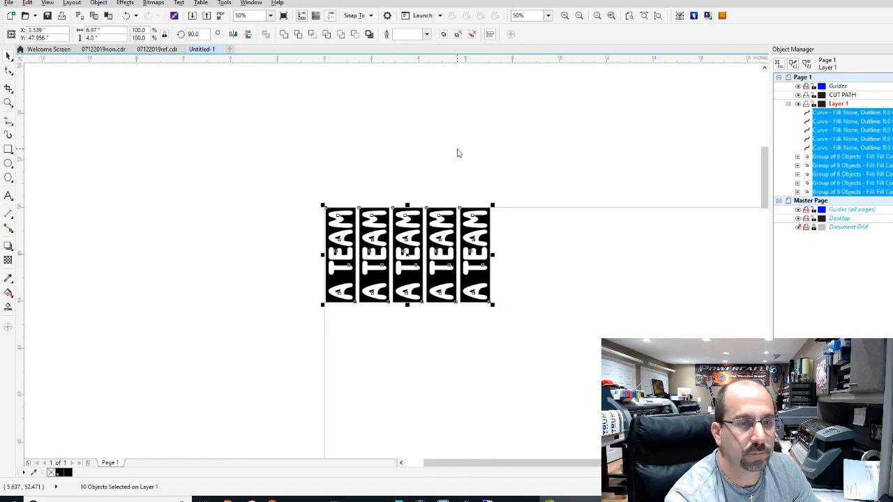
# Save the label sheet as 07142019label in CDR format in the July 2019 folder and switch to the 07122019ref.cdr document
pyautogui.hotkey('ctrl', 'e')
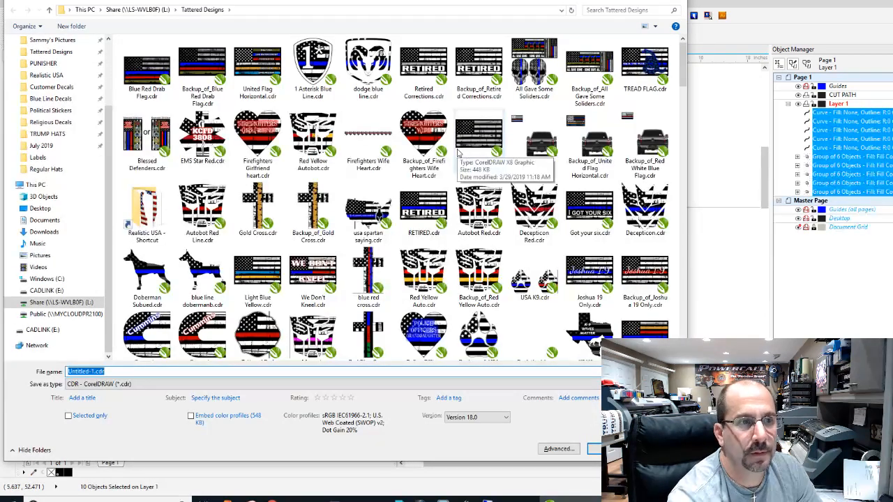
pyautogui.click(40, 147)
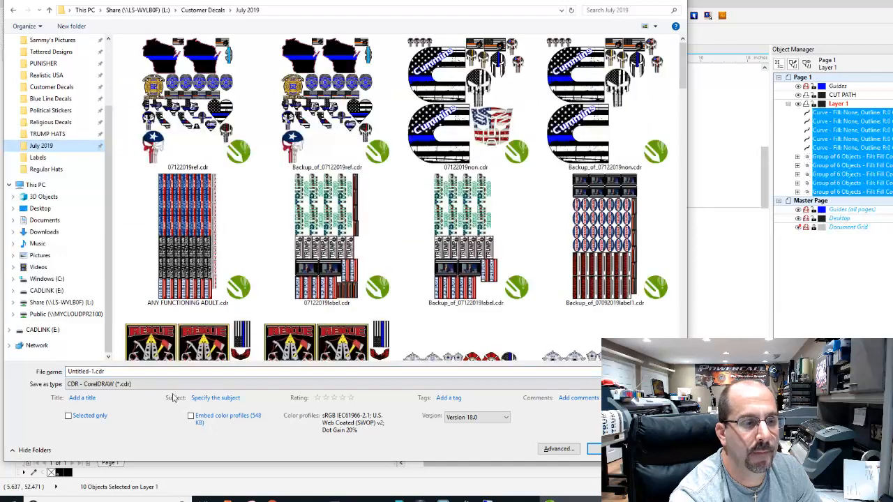
pyautogui.click(164, 372)
pyautogui.write('07142019label')
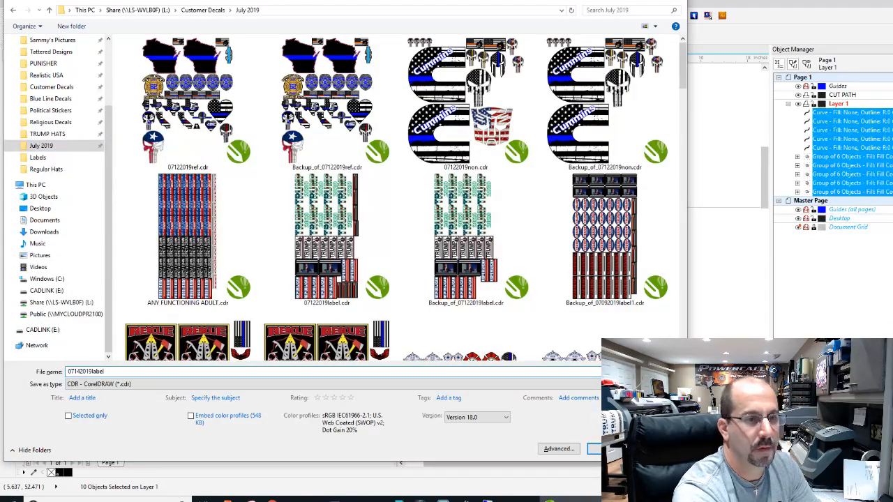
pyautogui.press('Return')
pyautogui.click(159, 49)
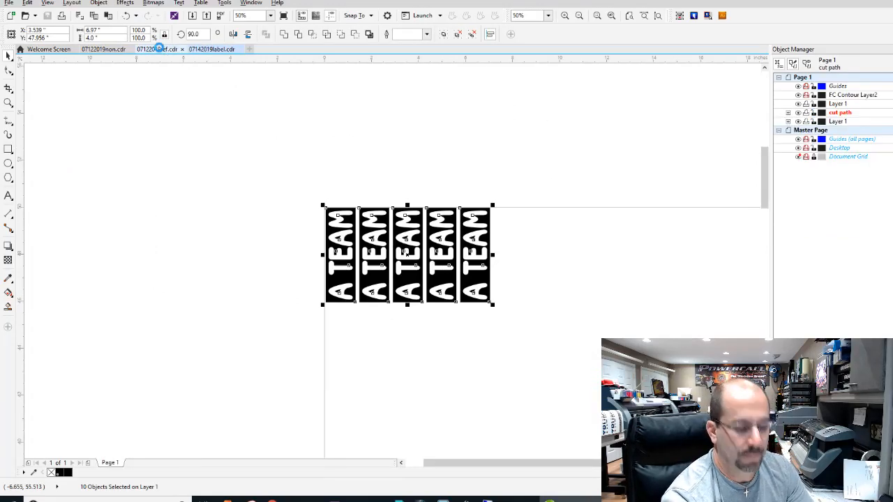